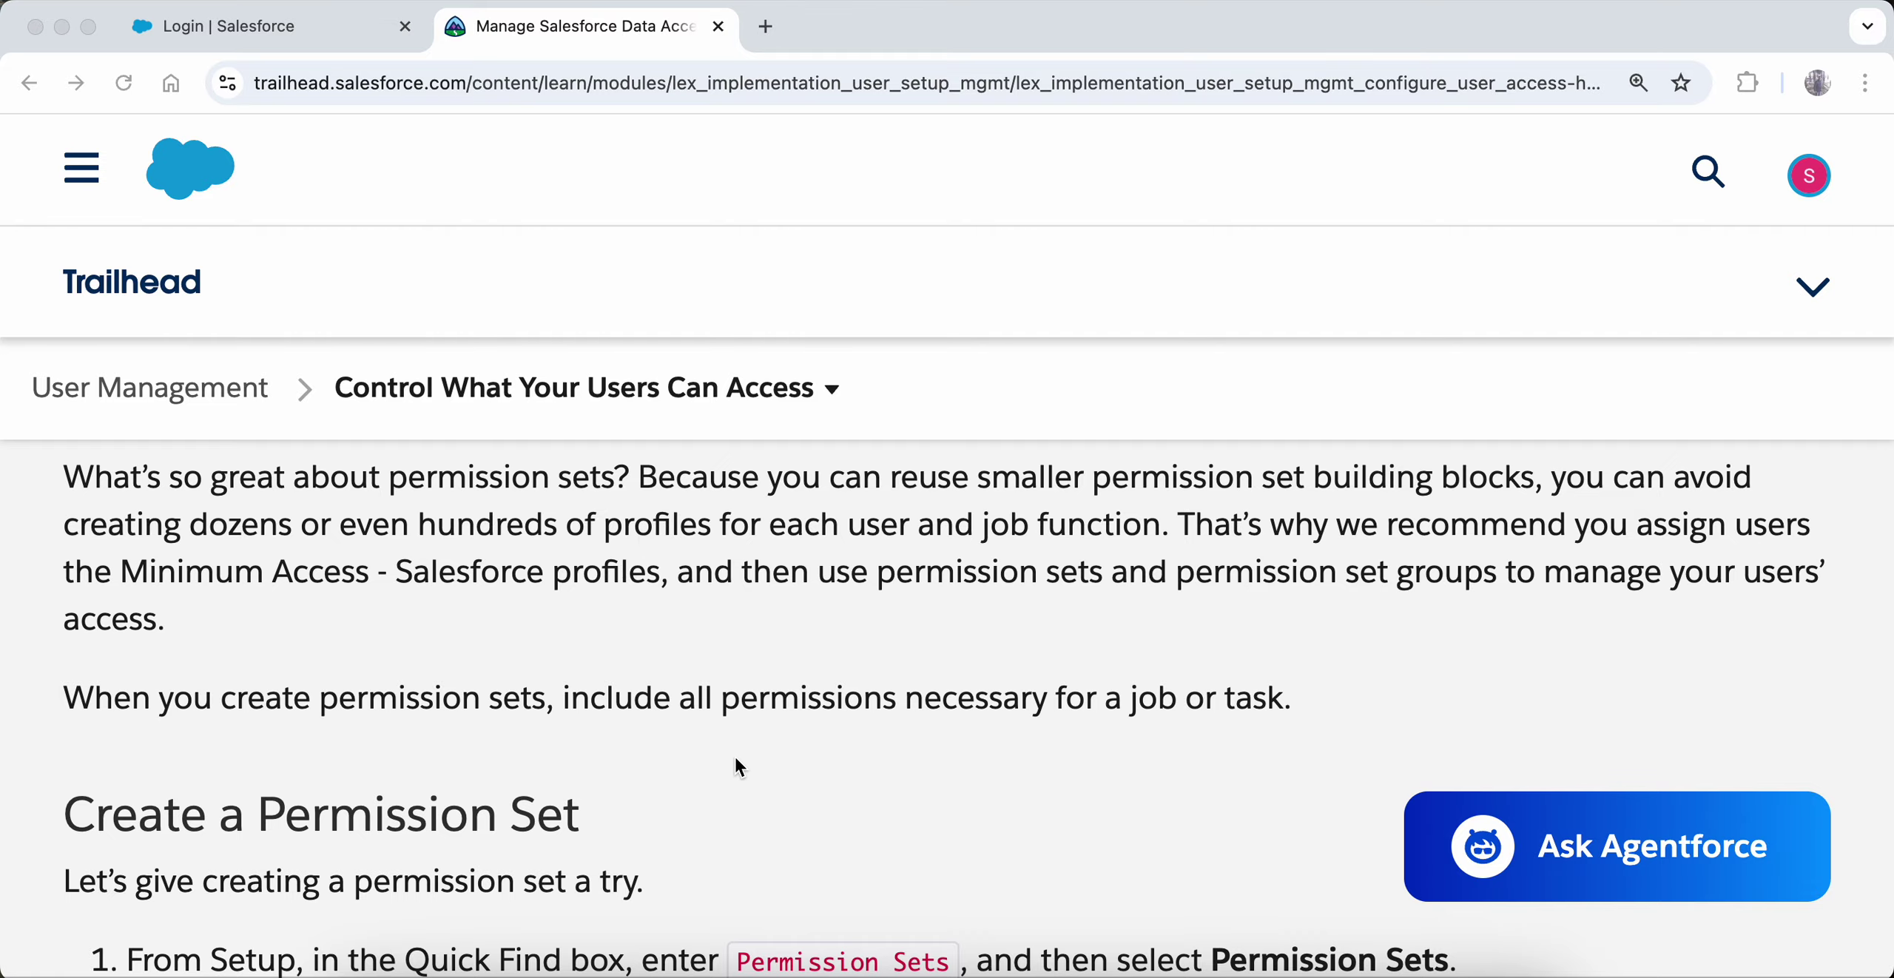
- Review the Trailhead unit's sections on permission sets, permission set groups, muting permissions and organization-wide sharing defaults
scroll(736, 762, "down", 15)
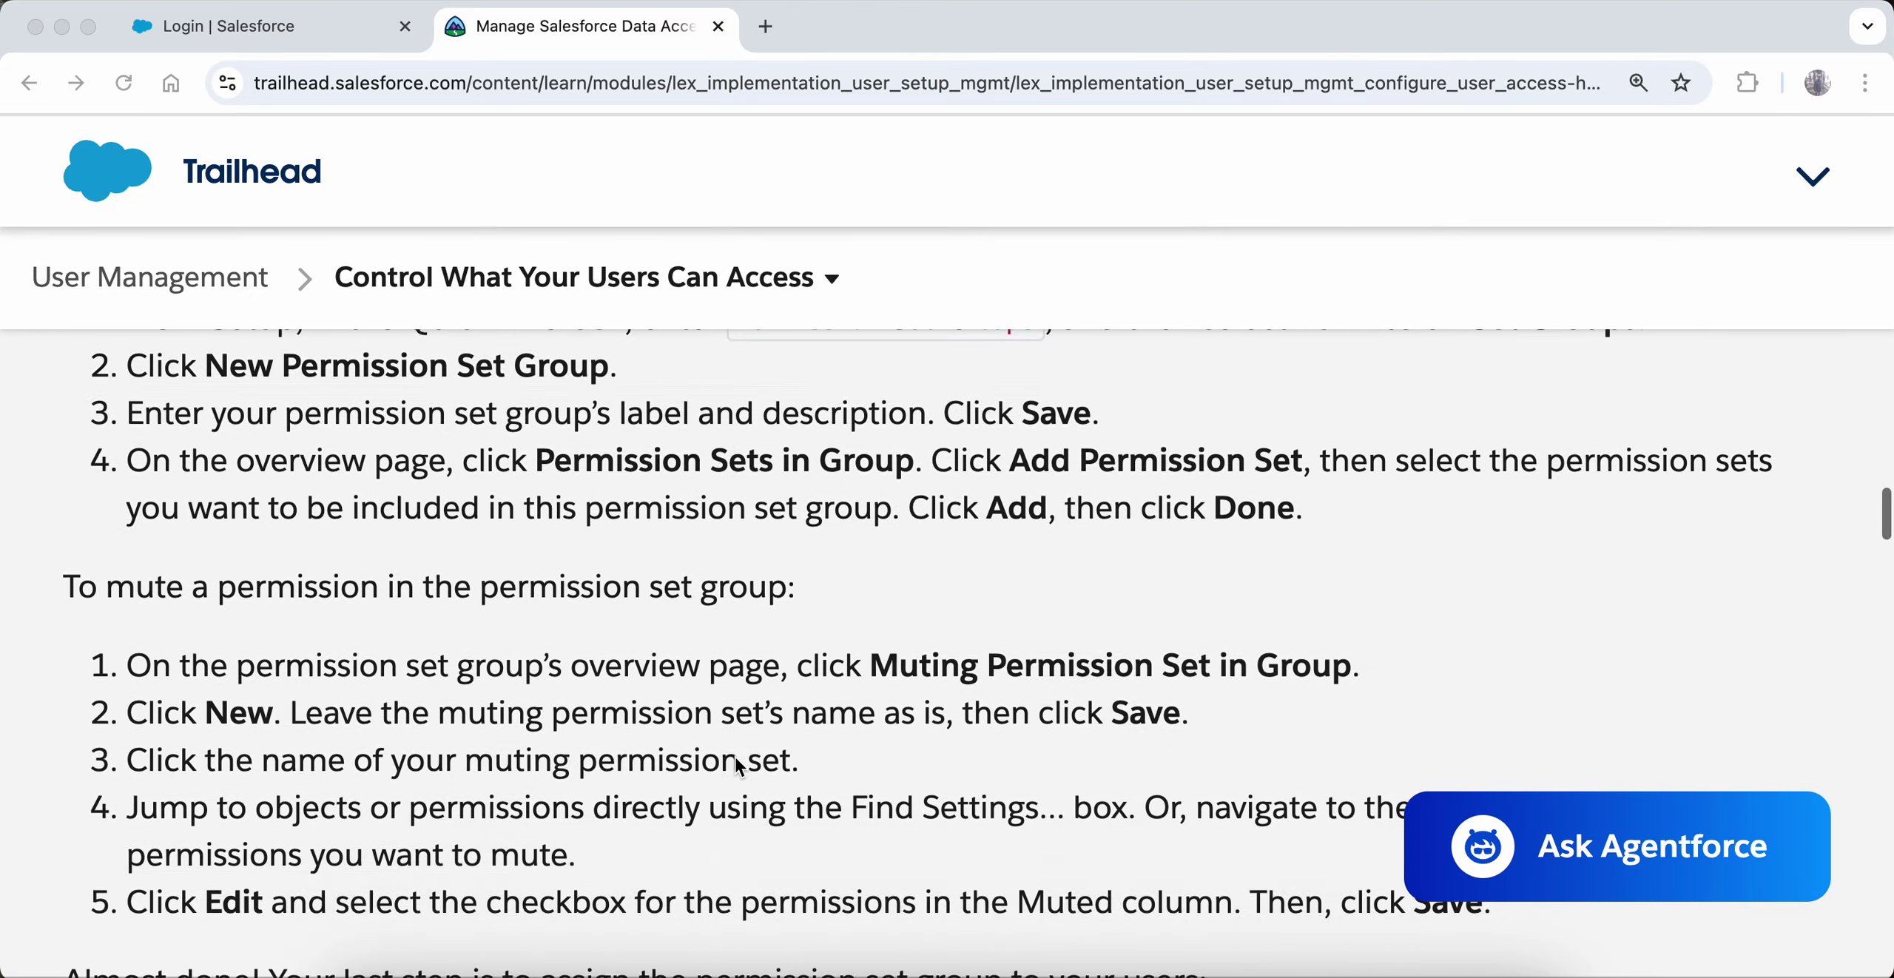
scroll(737, 762, "down", 20)
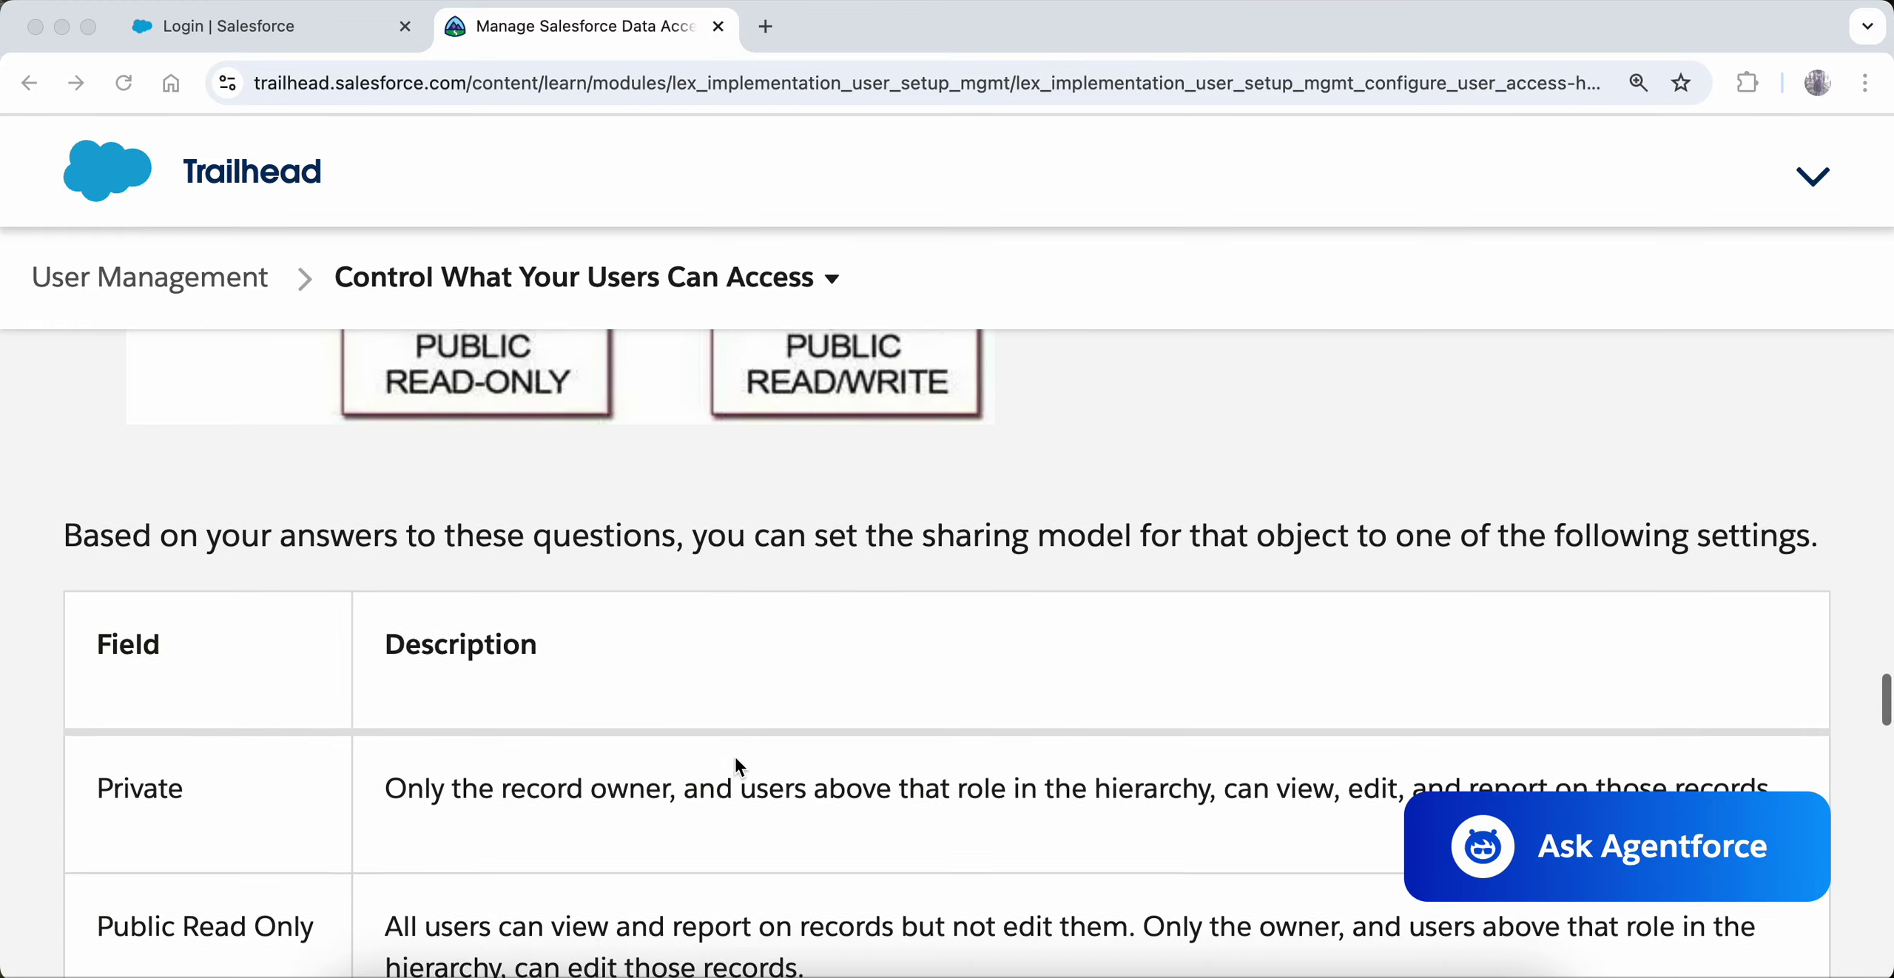
scroll(736, 759, "up", 3)
scroll(735, 759, "up", 8)
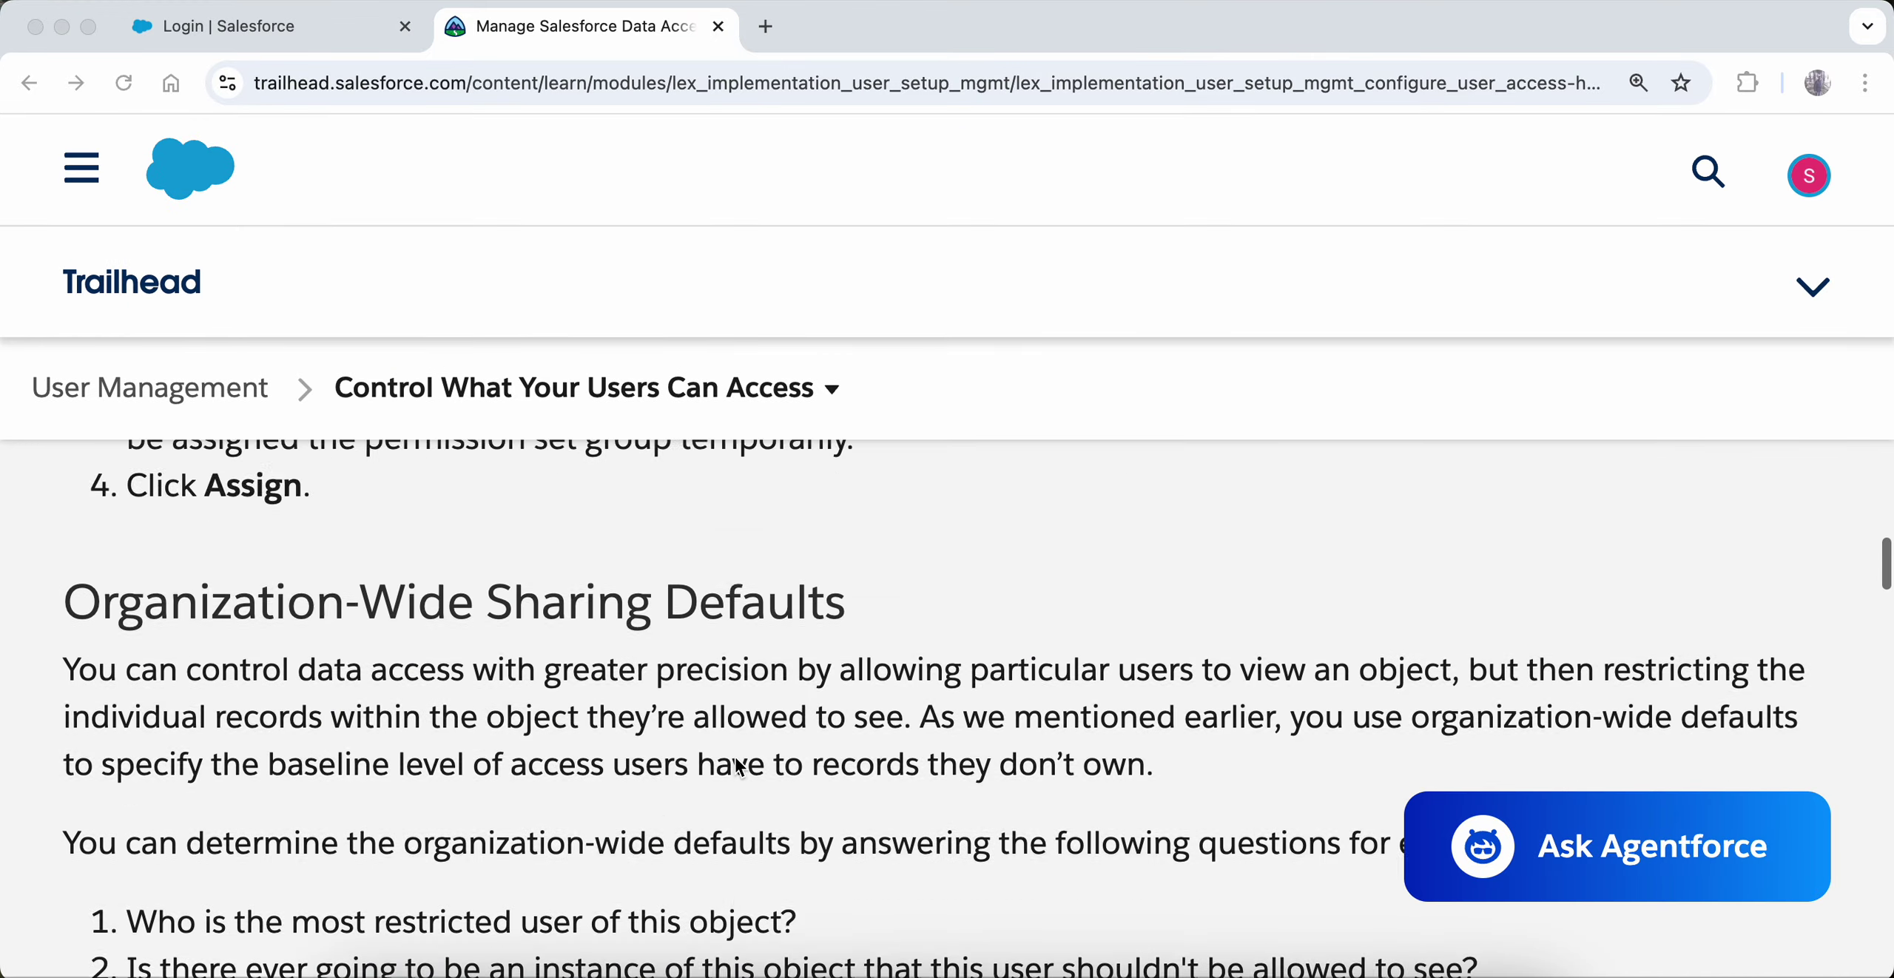
scroll(736, 766, "up", 10)
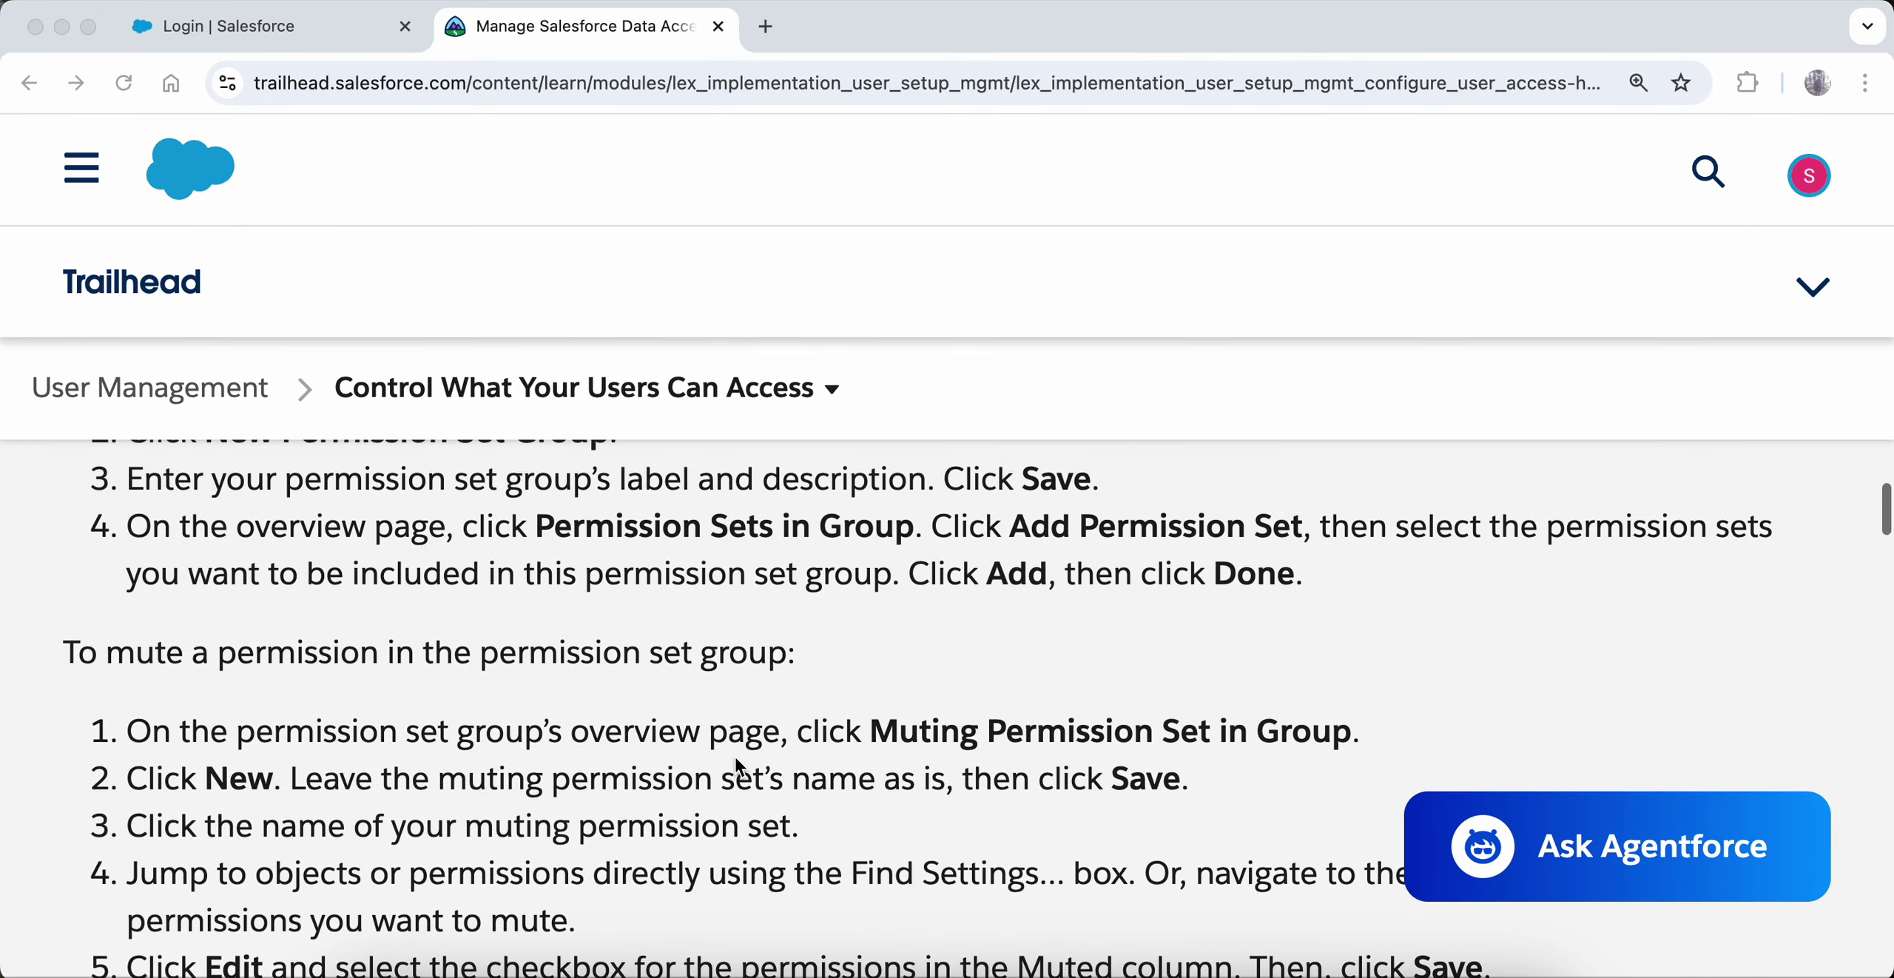
scroll(737, 766, "up", 12)
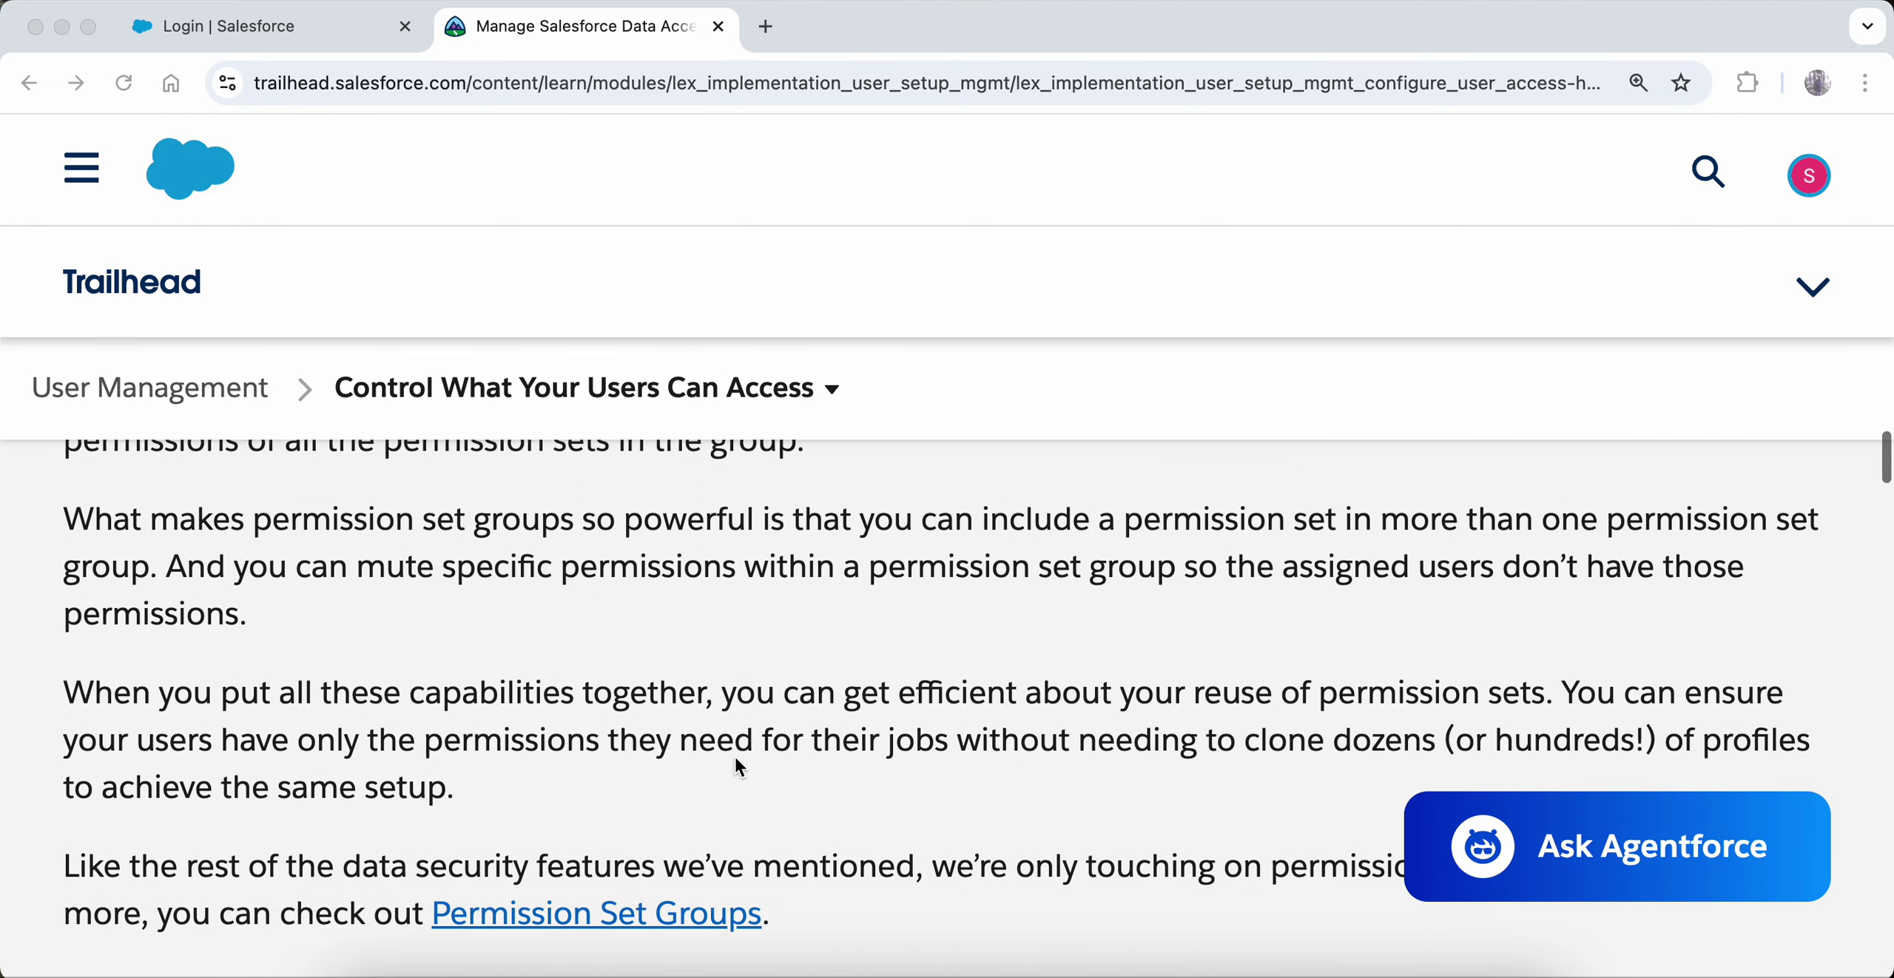
scroll(737, 766, "up", 5)
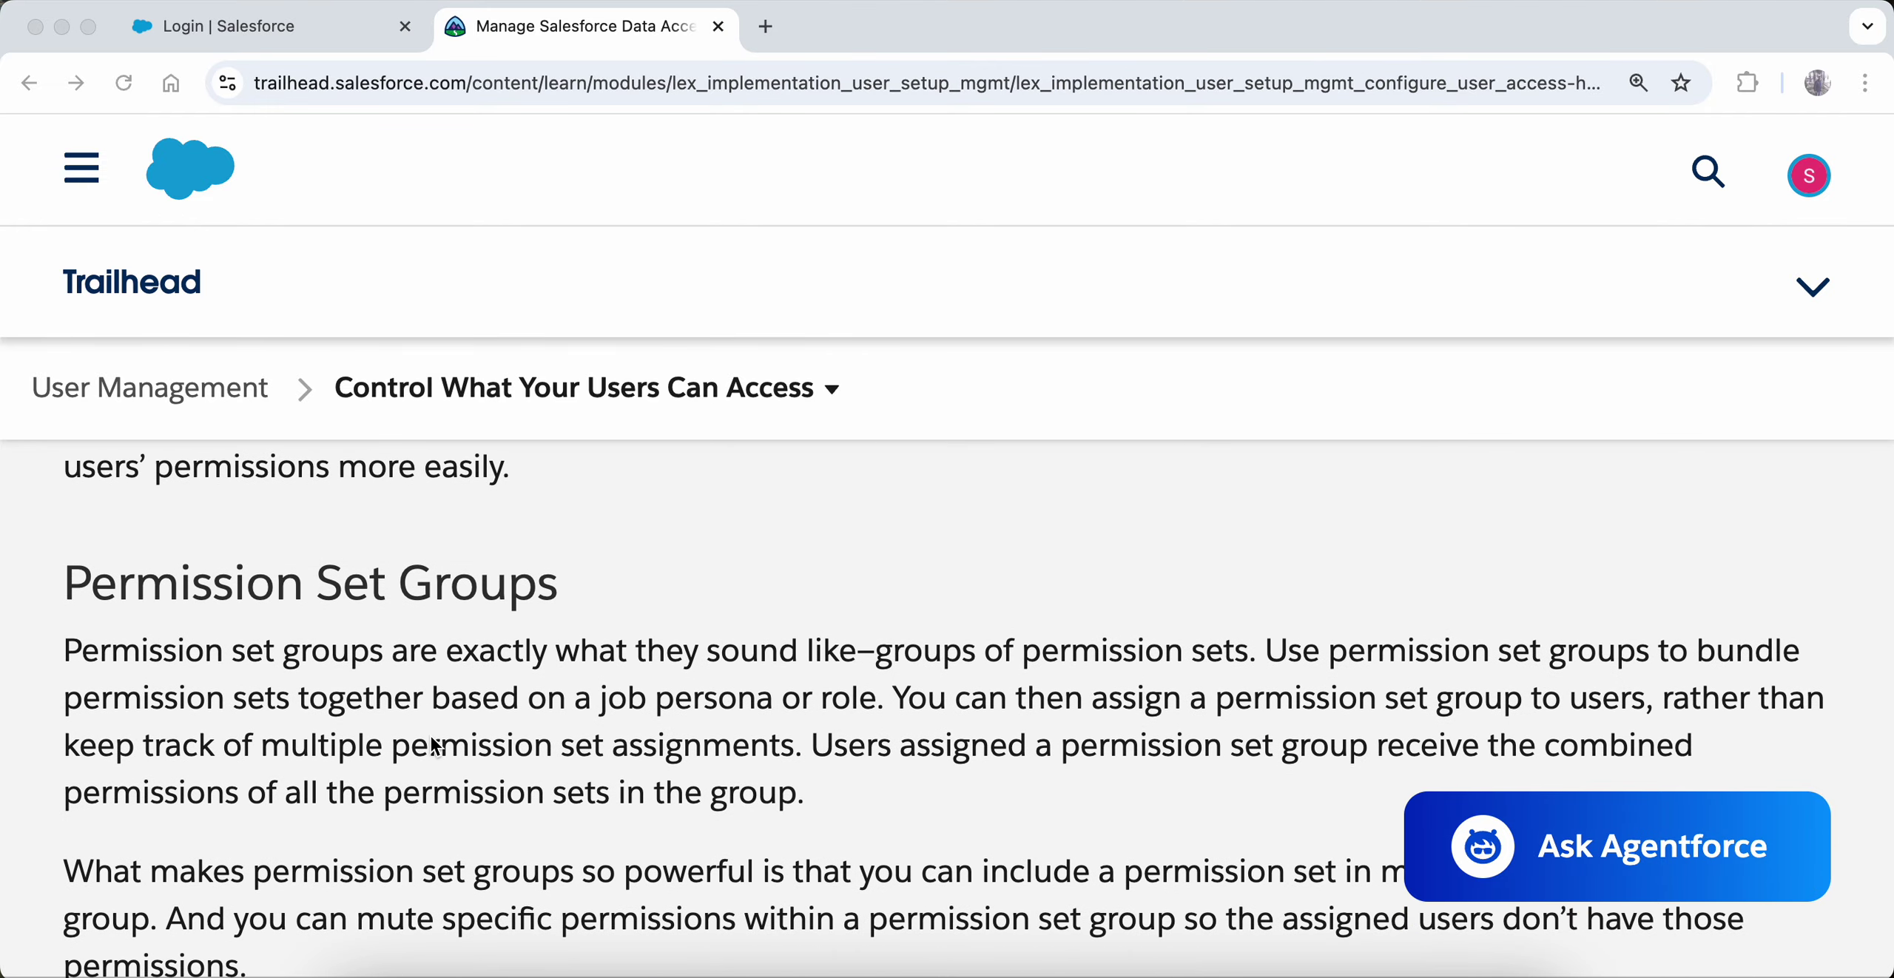
scroll(435, 746, "down", 10)
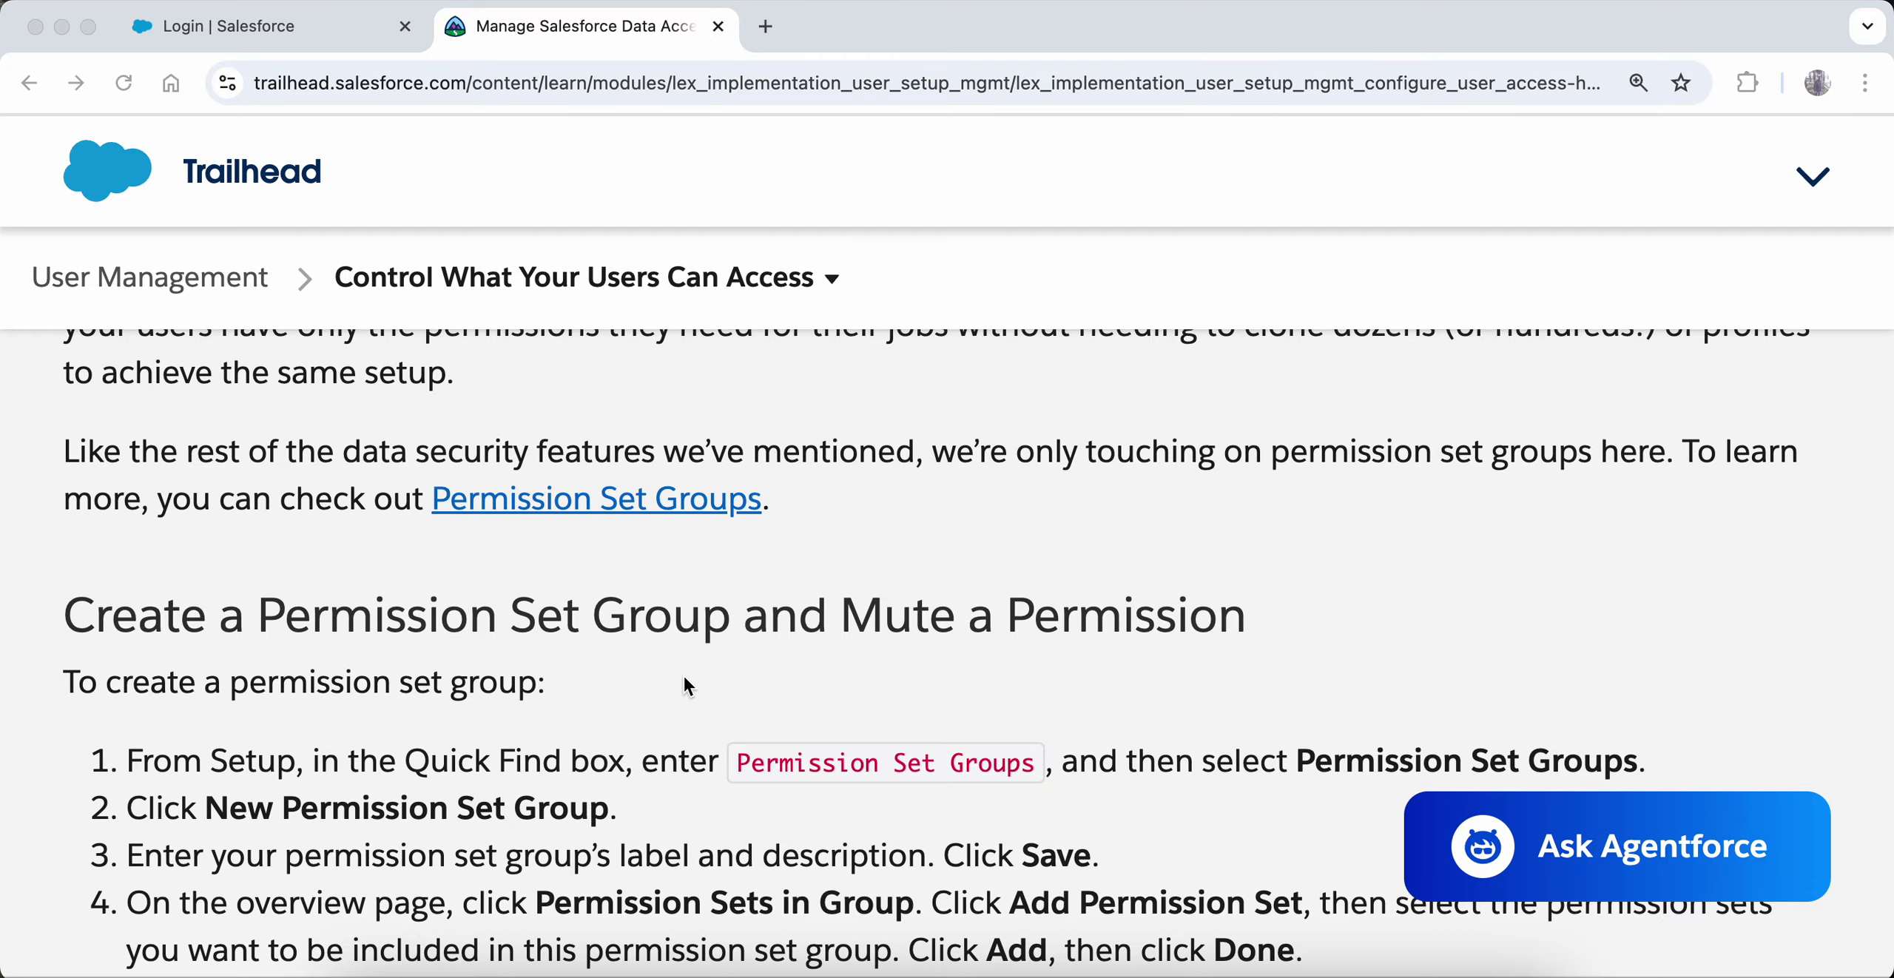
scroll(684, 677, "up", 8)
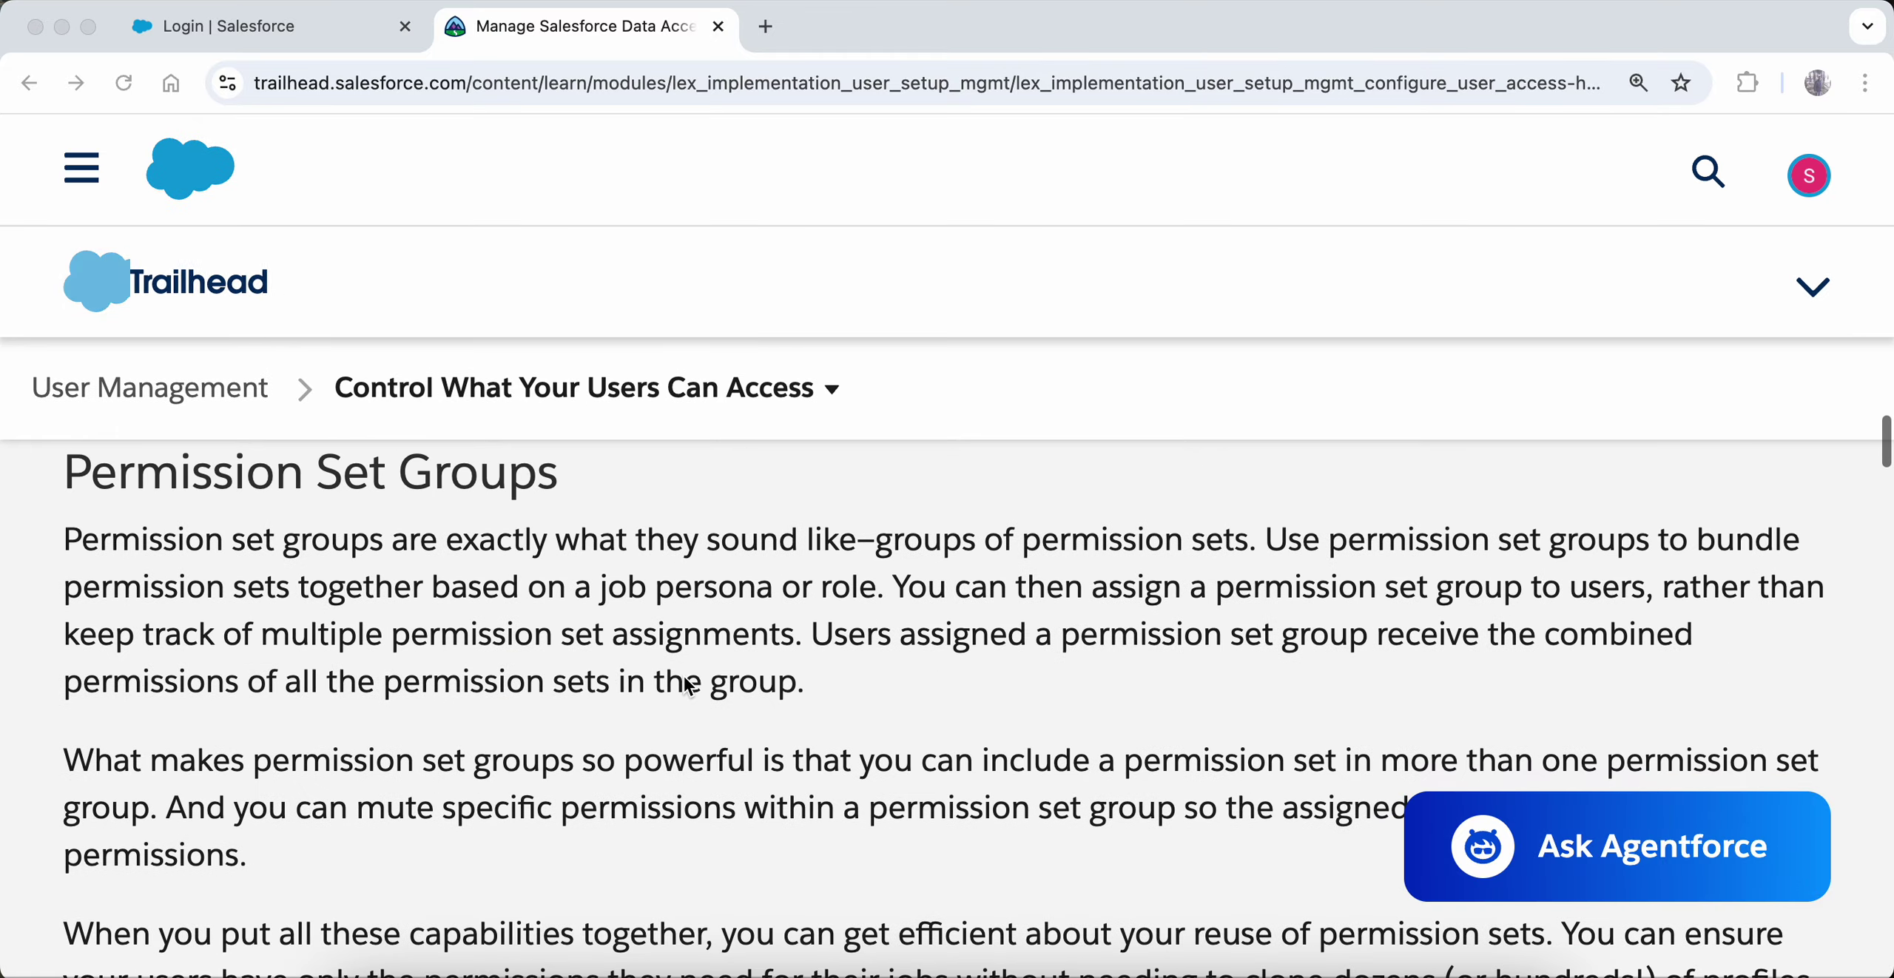
scroll(275, 614, "down", 15)
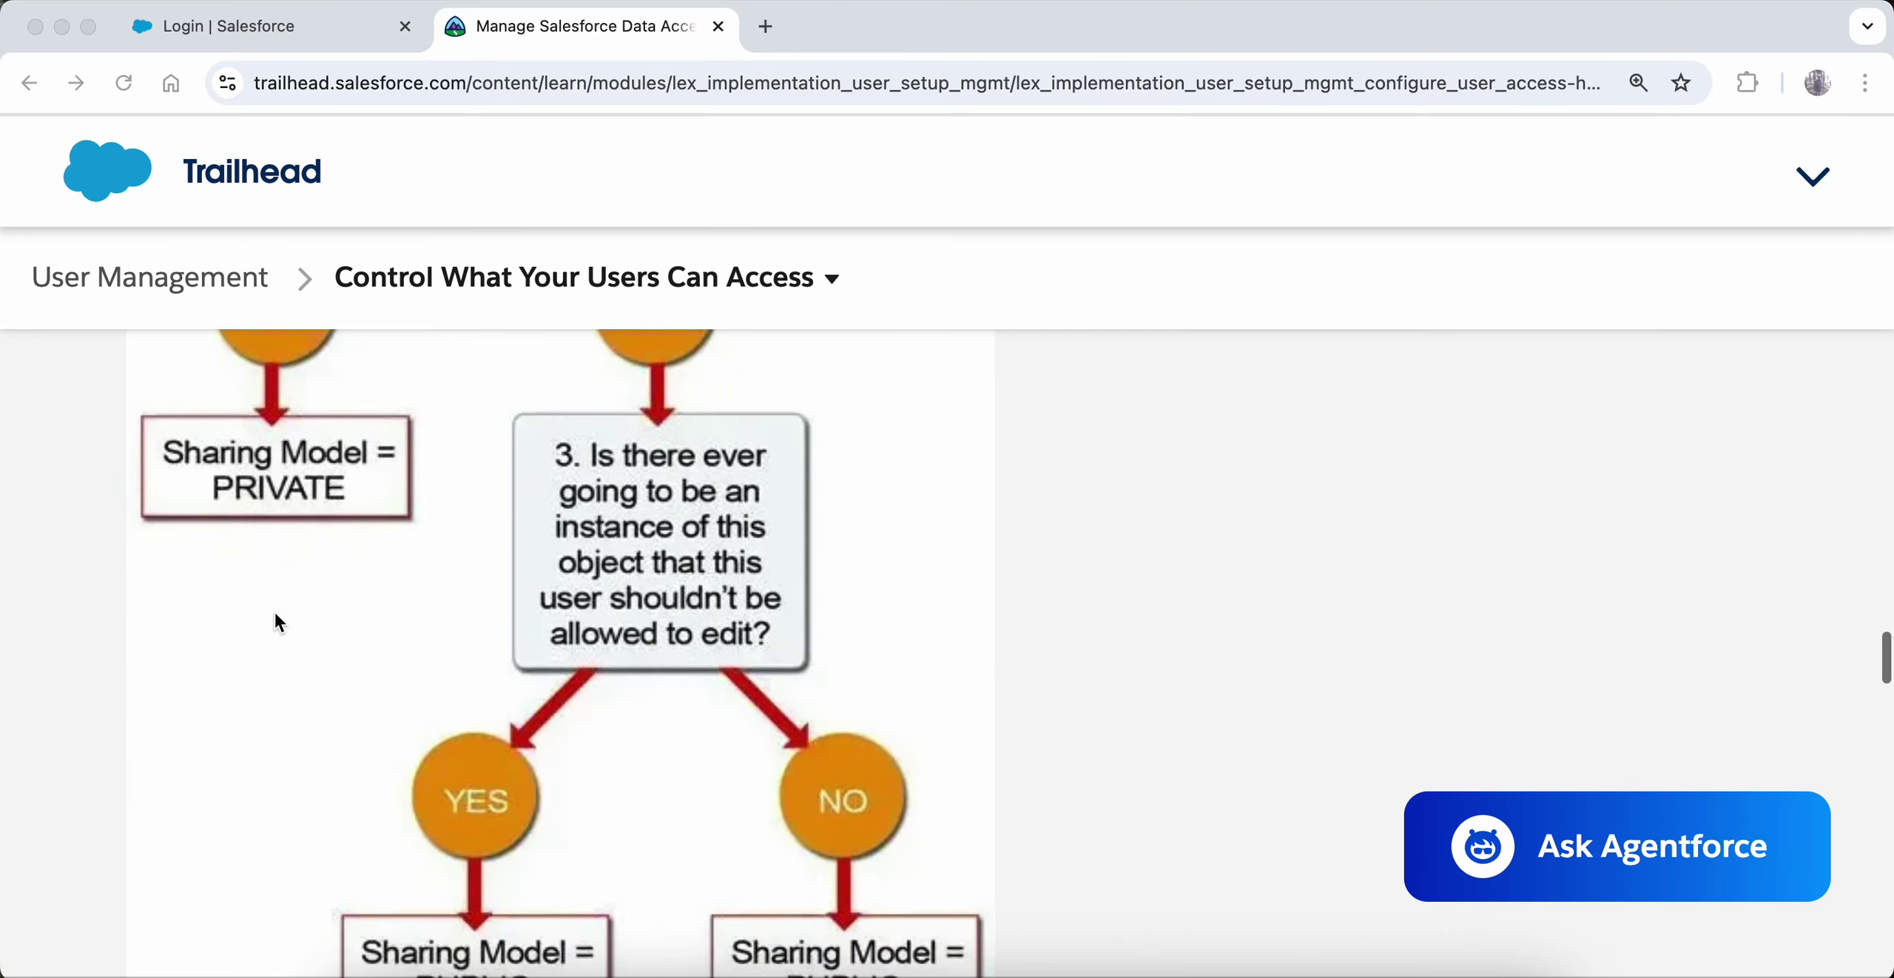
scroll(275, 614, "down", 20)
scroll(275, 614, "up", 10)
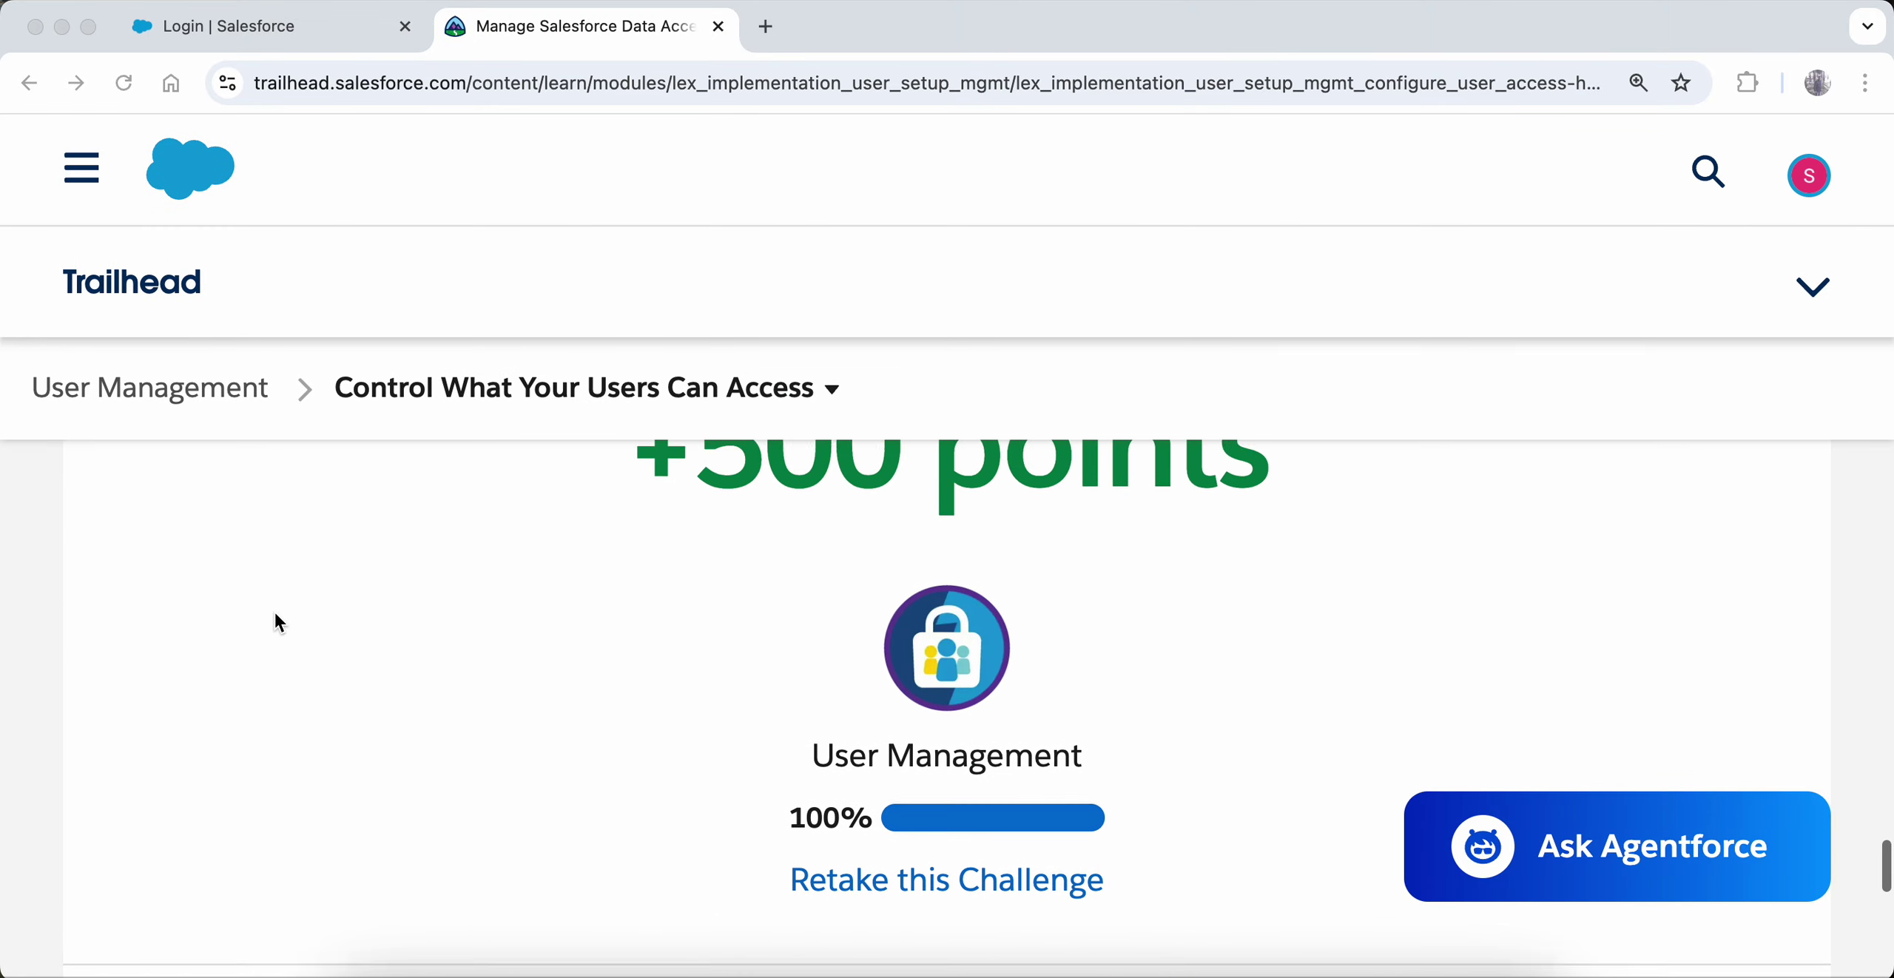
- Retake the User Management challenge at the end of the unit
scroll(926, 762, "up", 1)
scroll(927, 762, "down", 4)
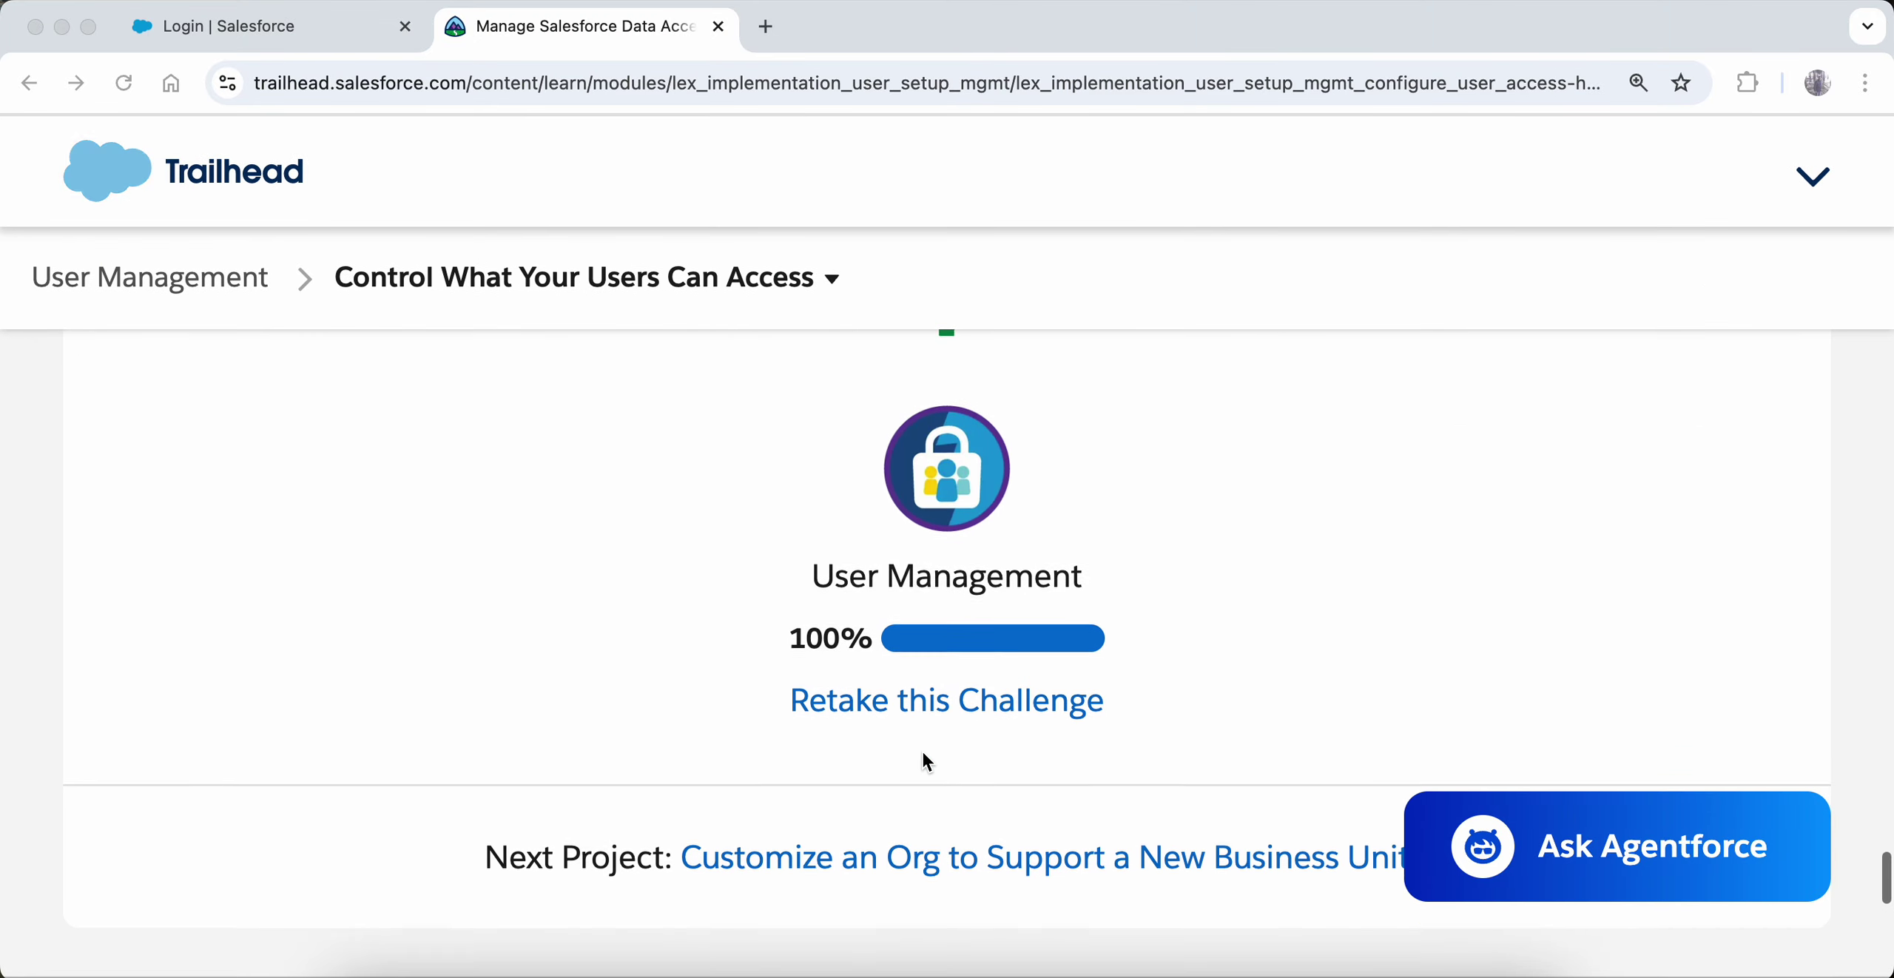
scroll(922, 751, "down", 1)
left_click(922, 672)
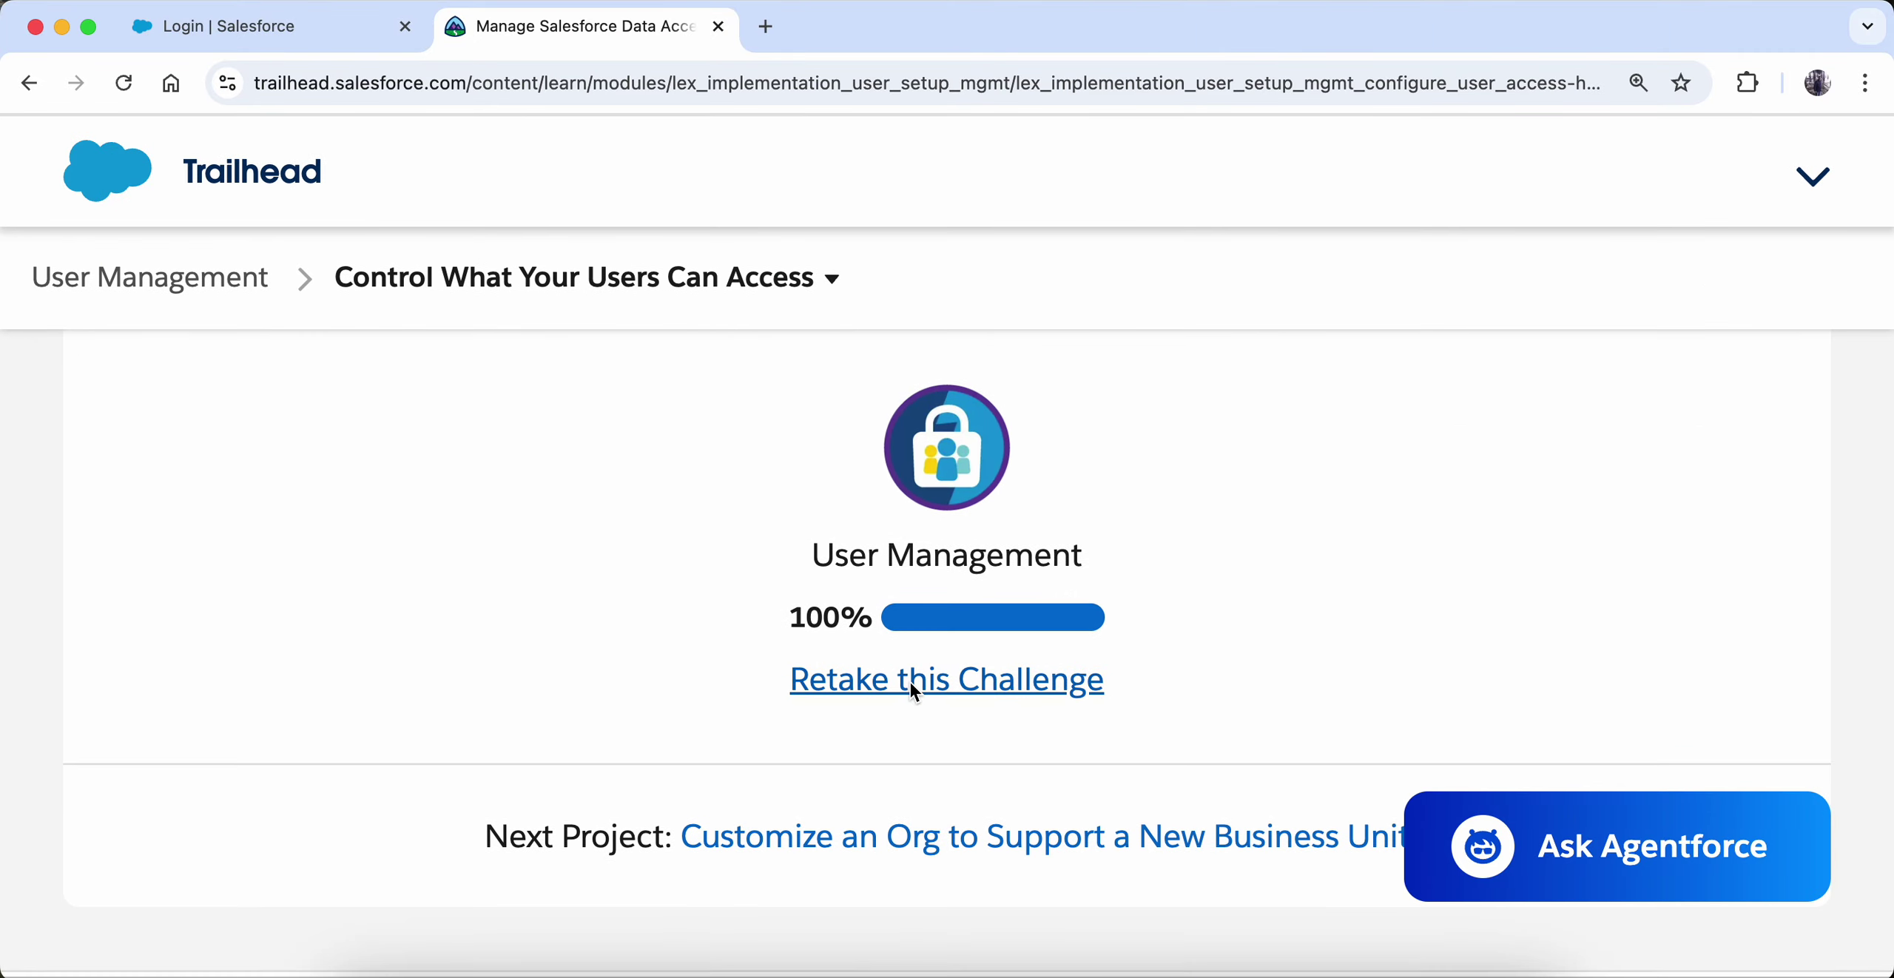
left_click(910, 681)
scroll(910, 681, "down", 10)
scroll(909, 681, "down", 5)
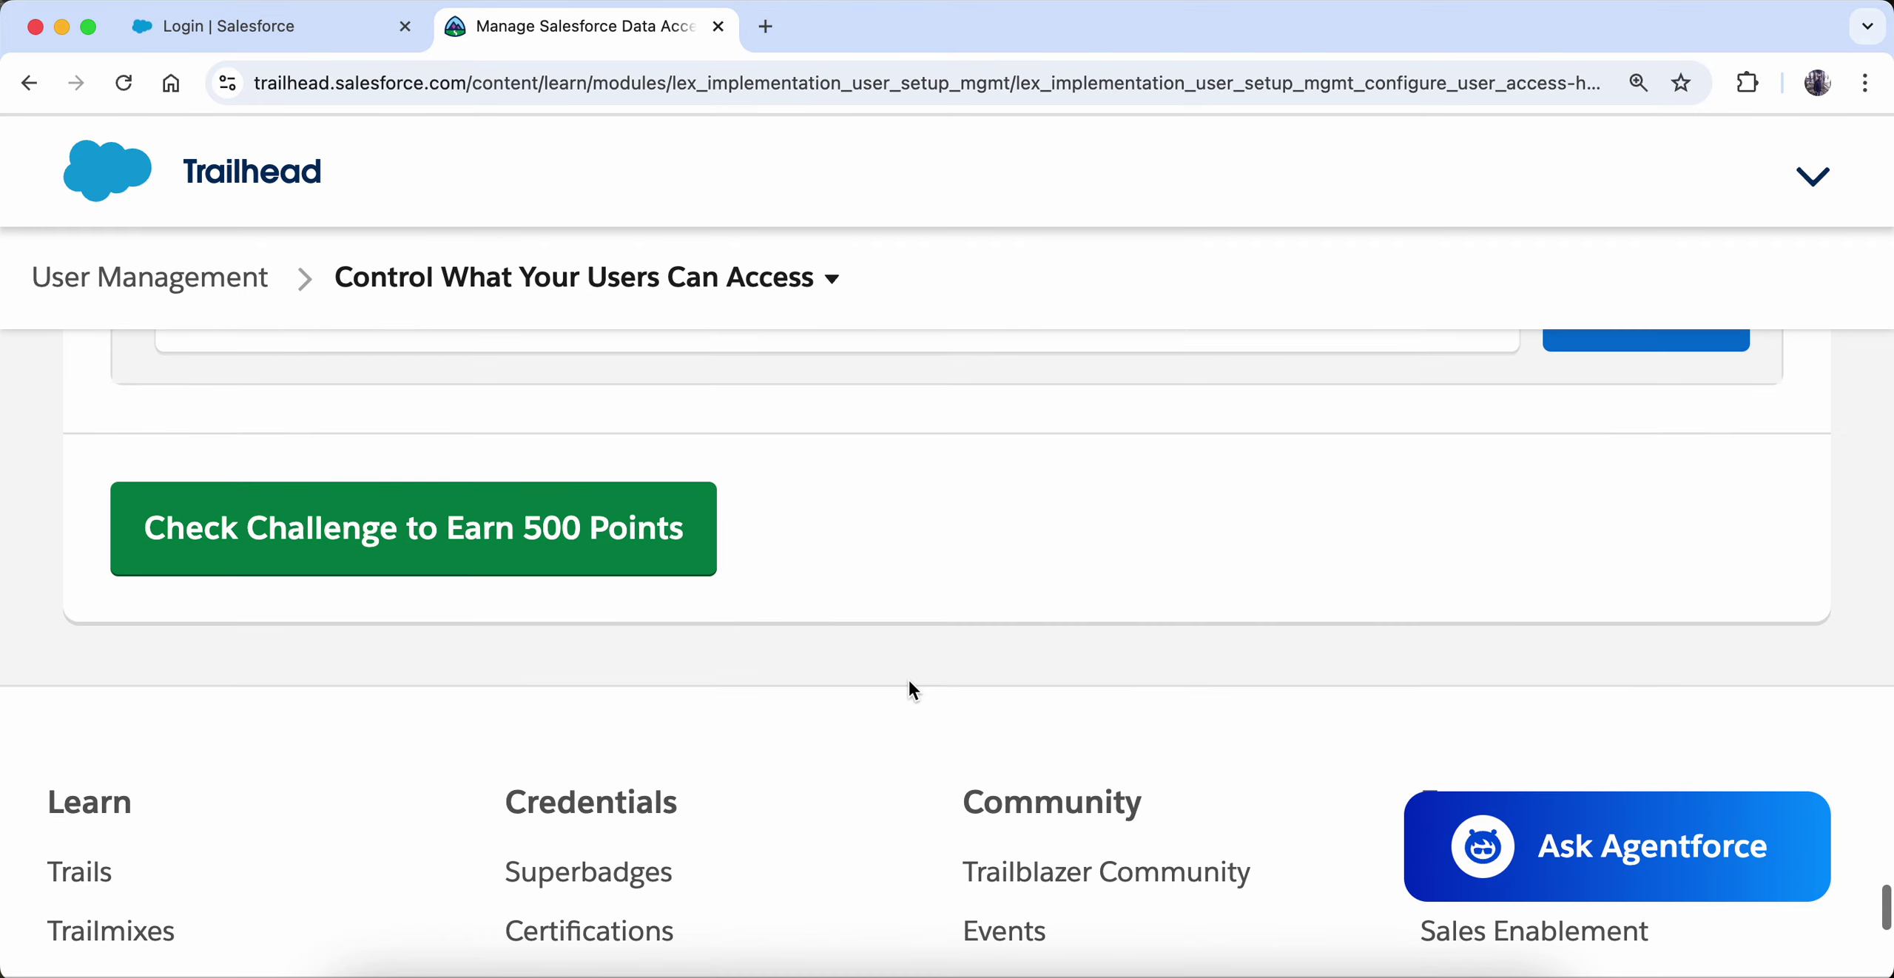
- Choose Resilient Badger Playground as the hands-on org for the challenge and launch it
scroll(909, 684, "up", 2)
left_click(887, 407)
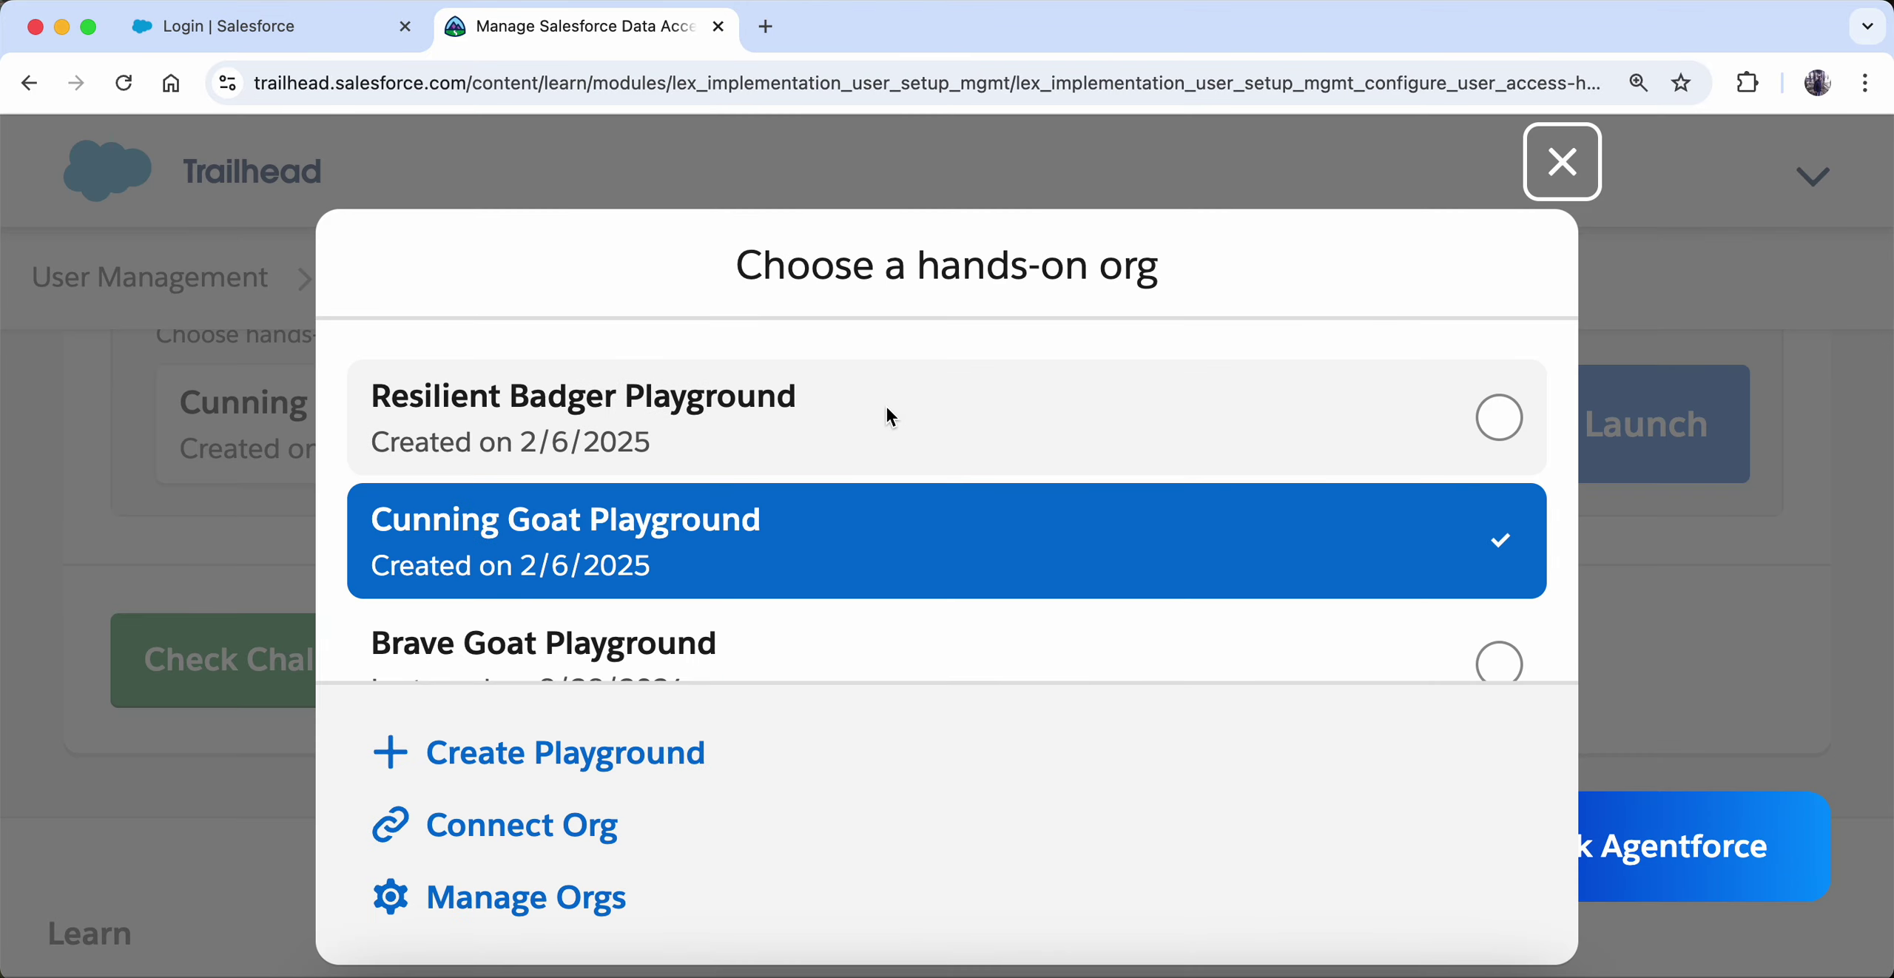
left_click(842, 428)
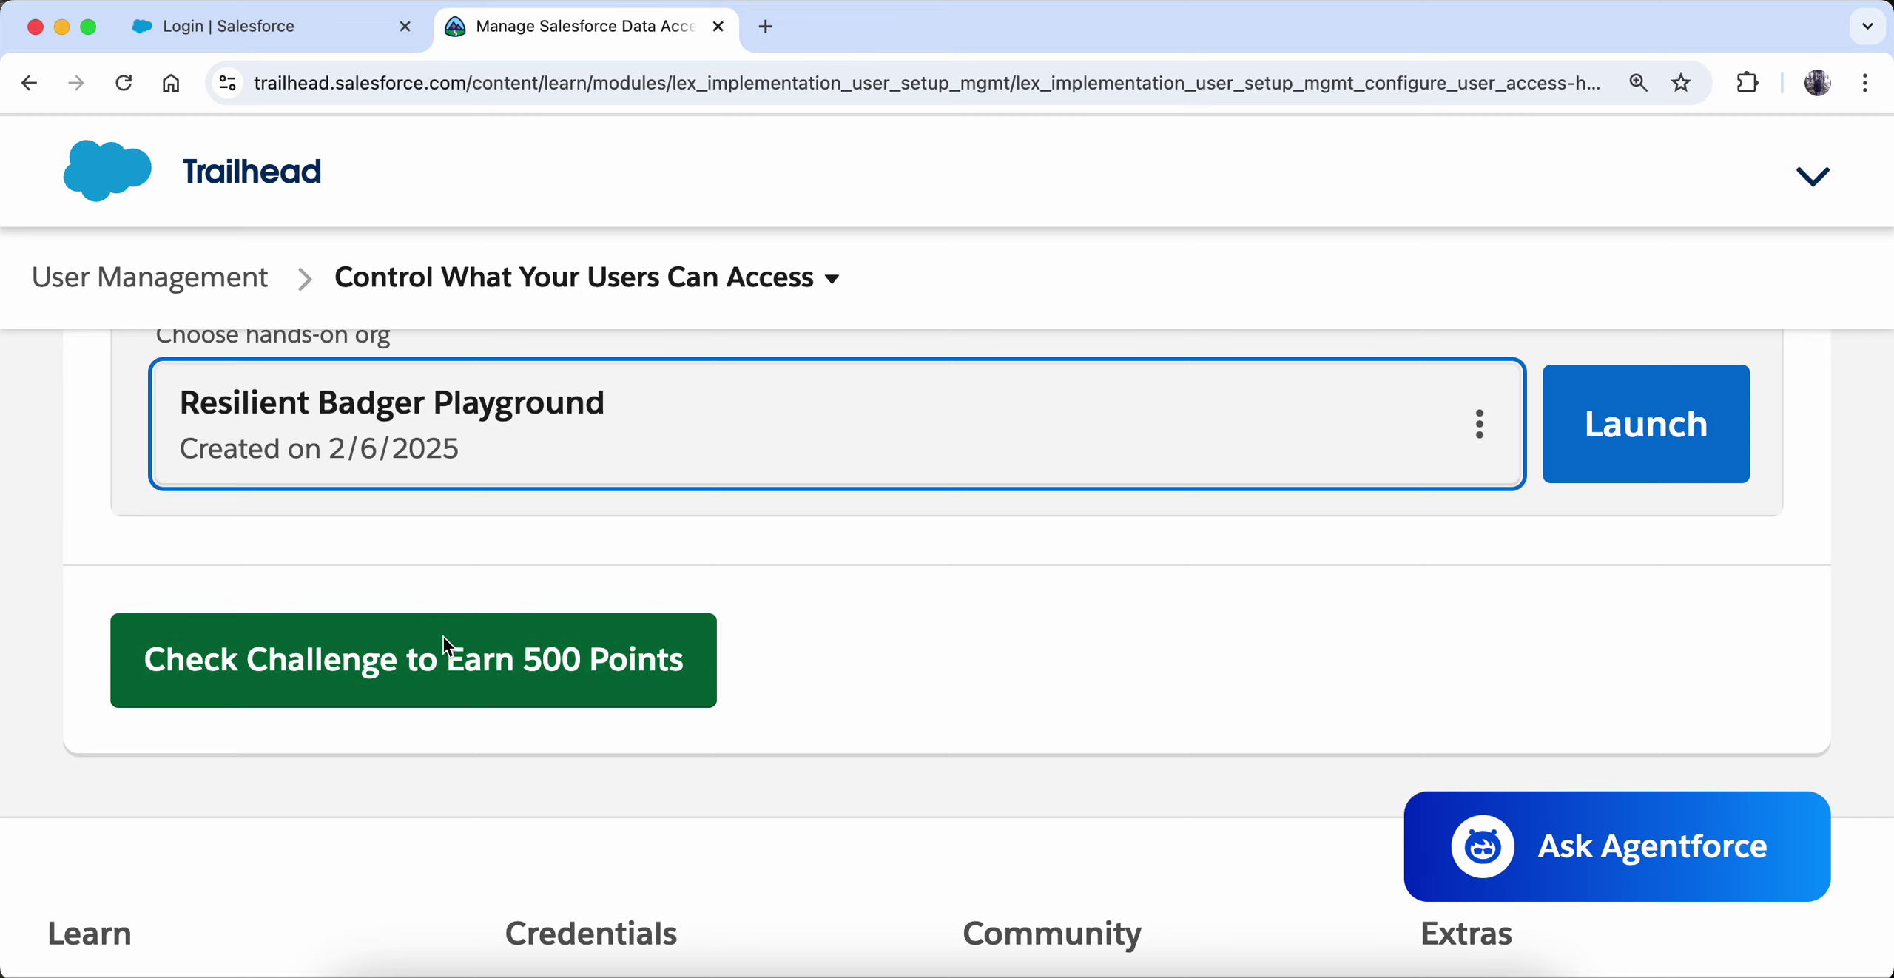
left_click(1638, 414)
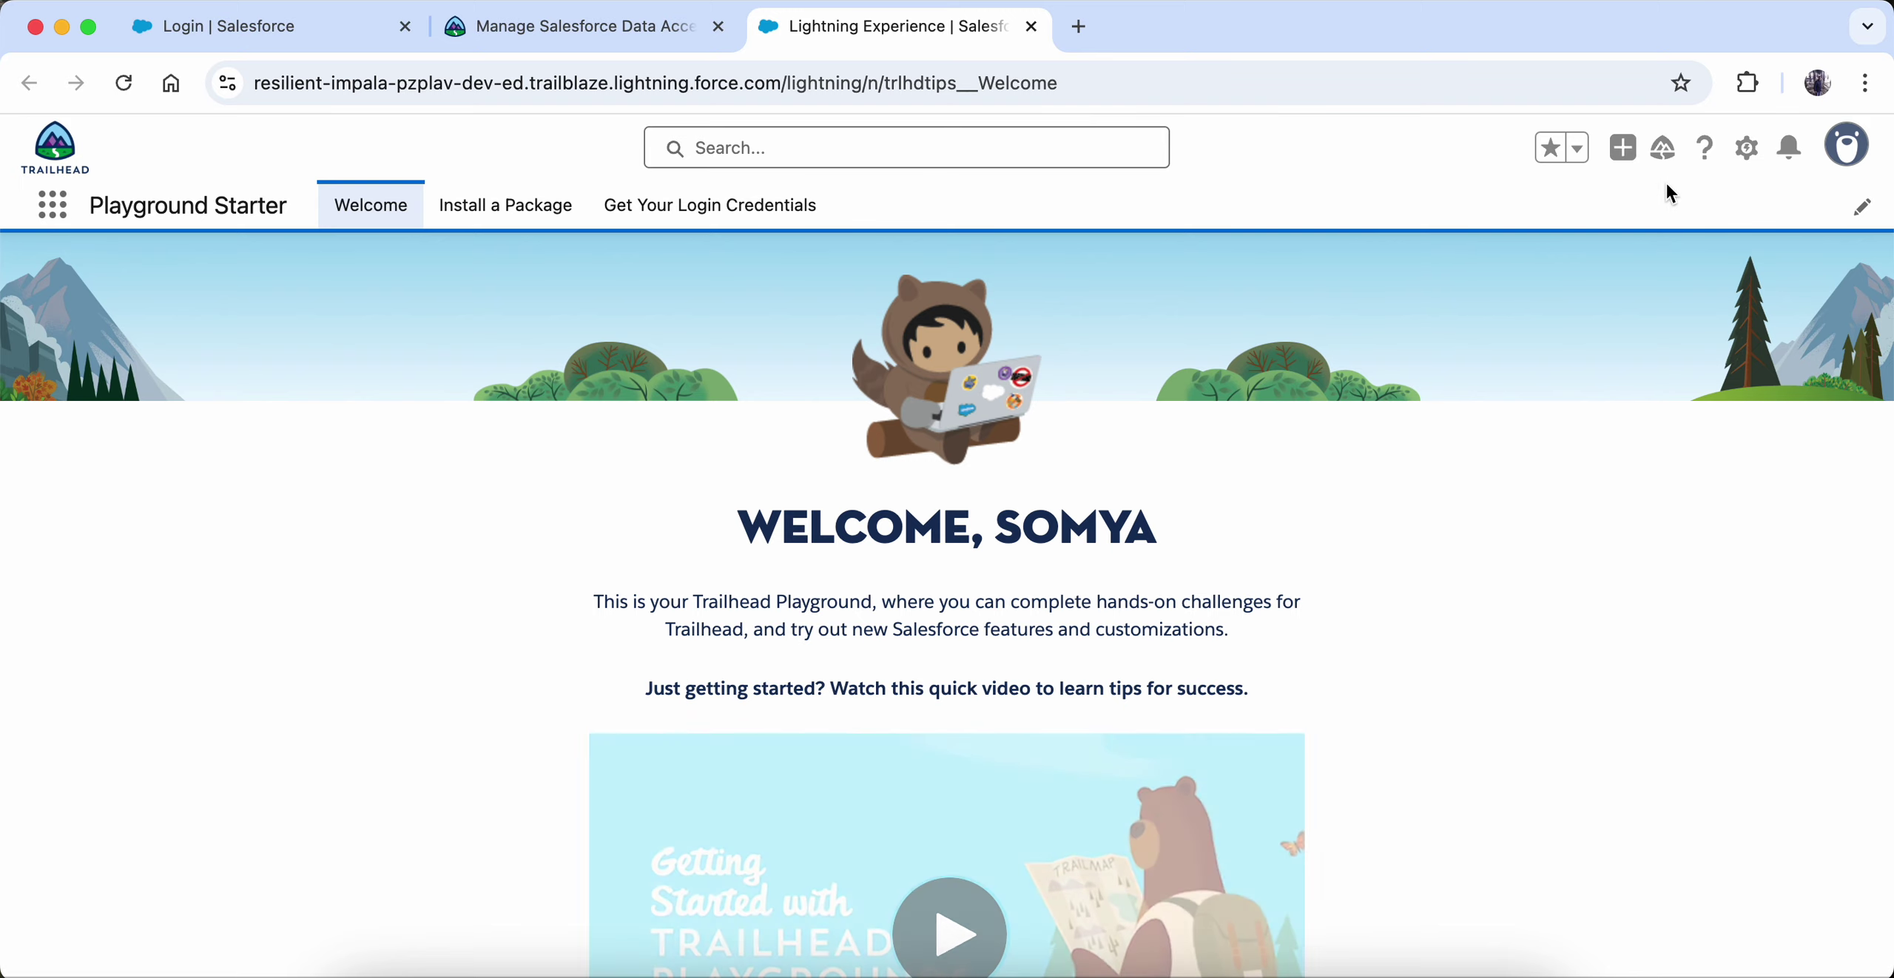
- Open Setup for the playground org and place its browser tab directly after the Trailhead one
left_click(1745, 147)
left_click(1690, 238)
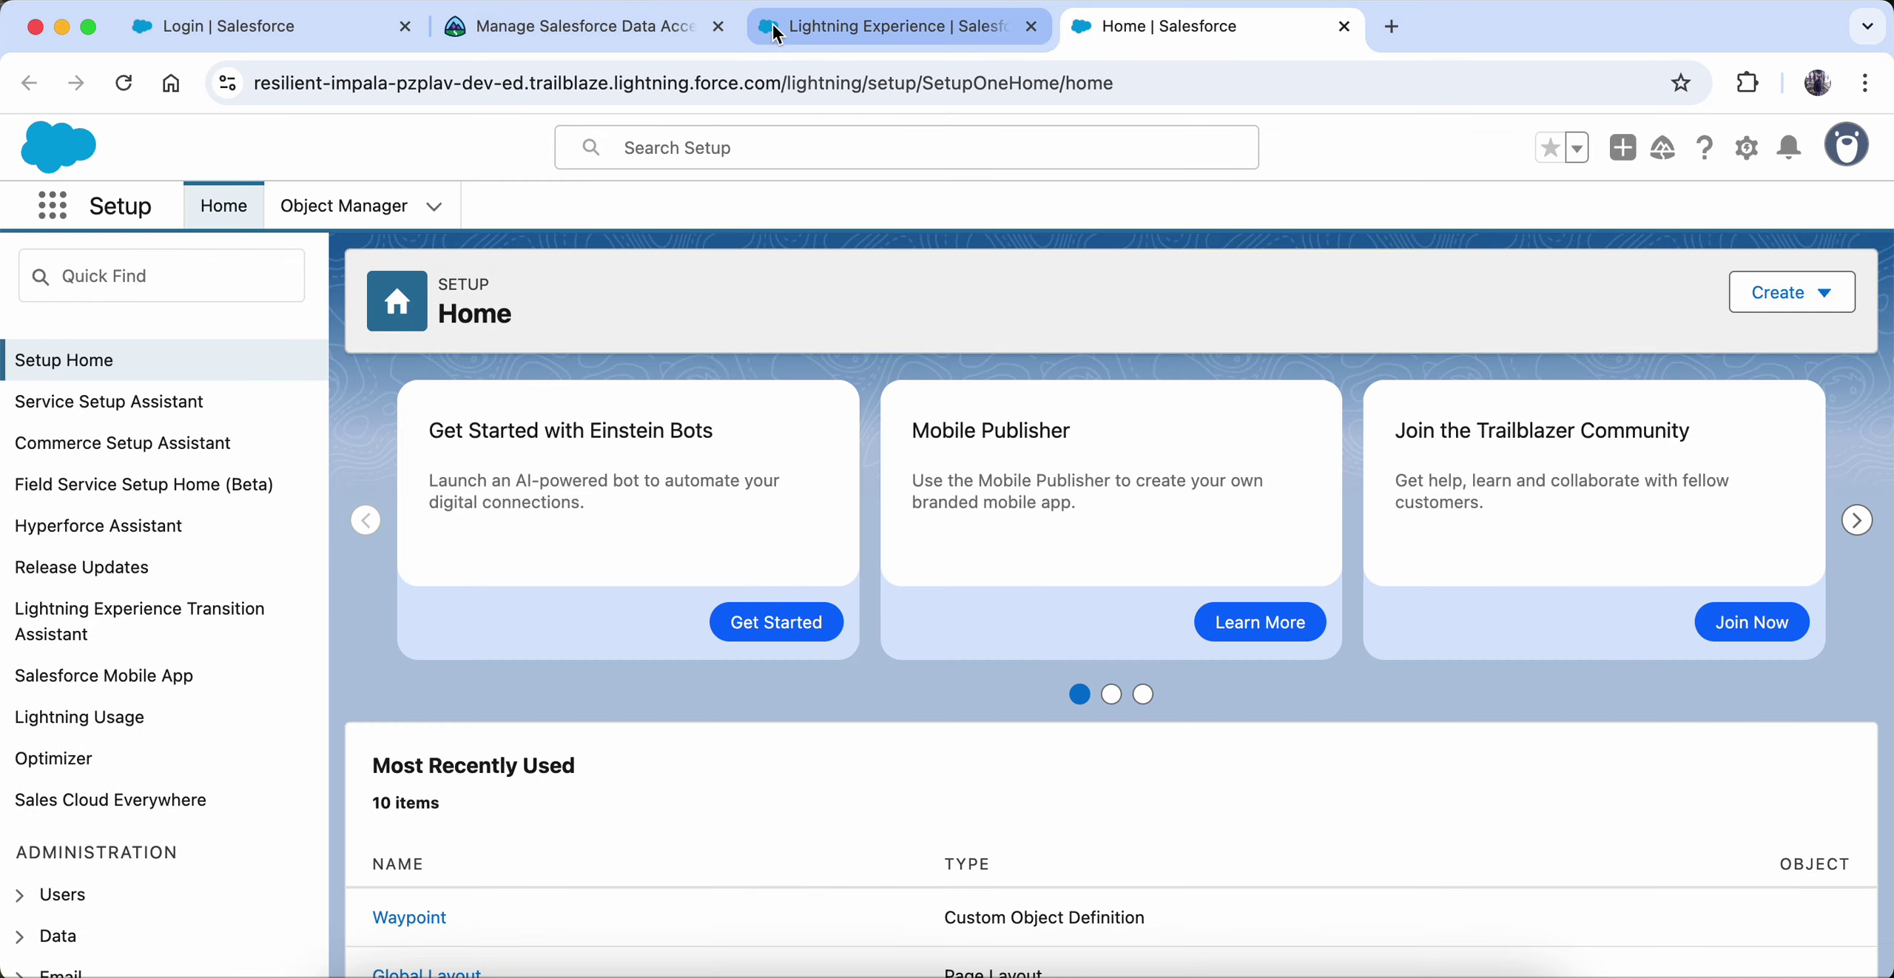
left_click_drag(775, 33, 1018, 40)
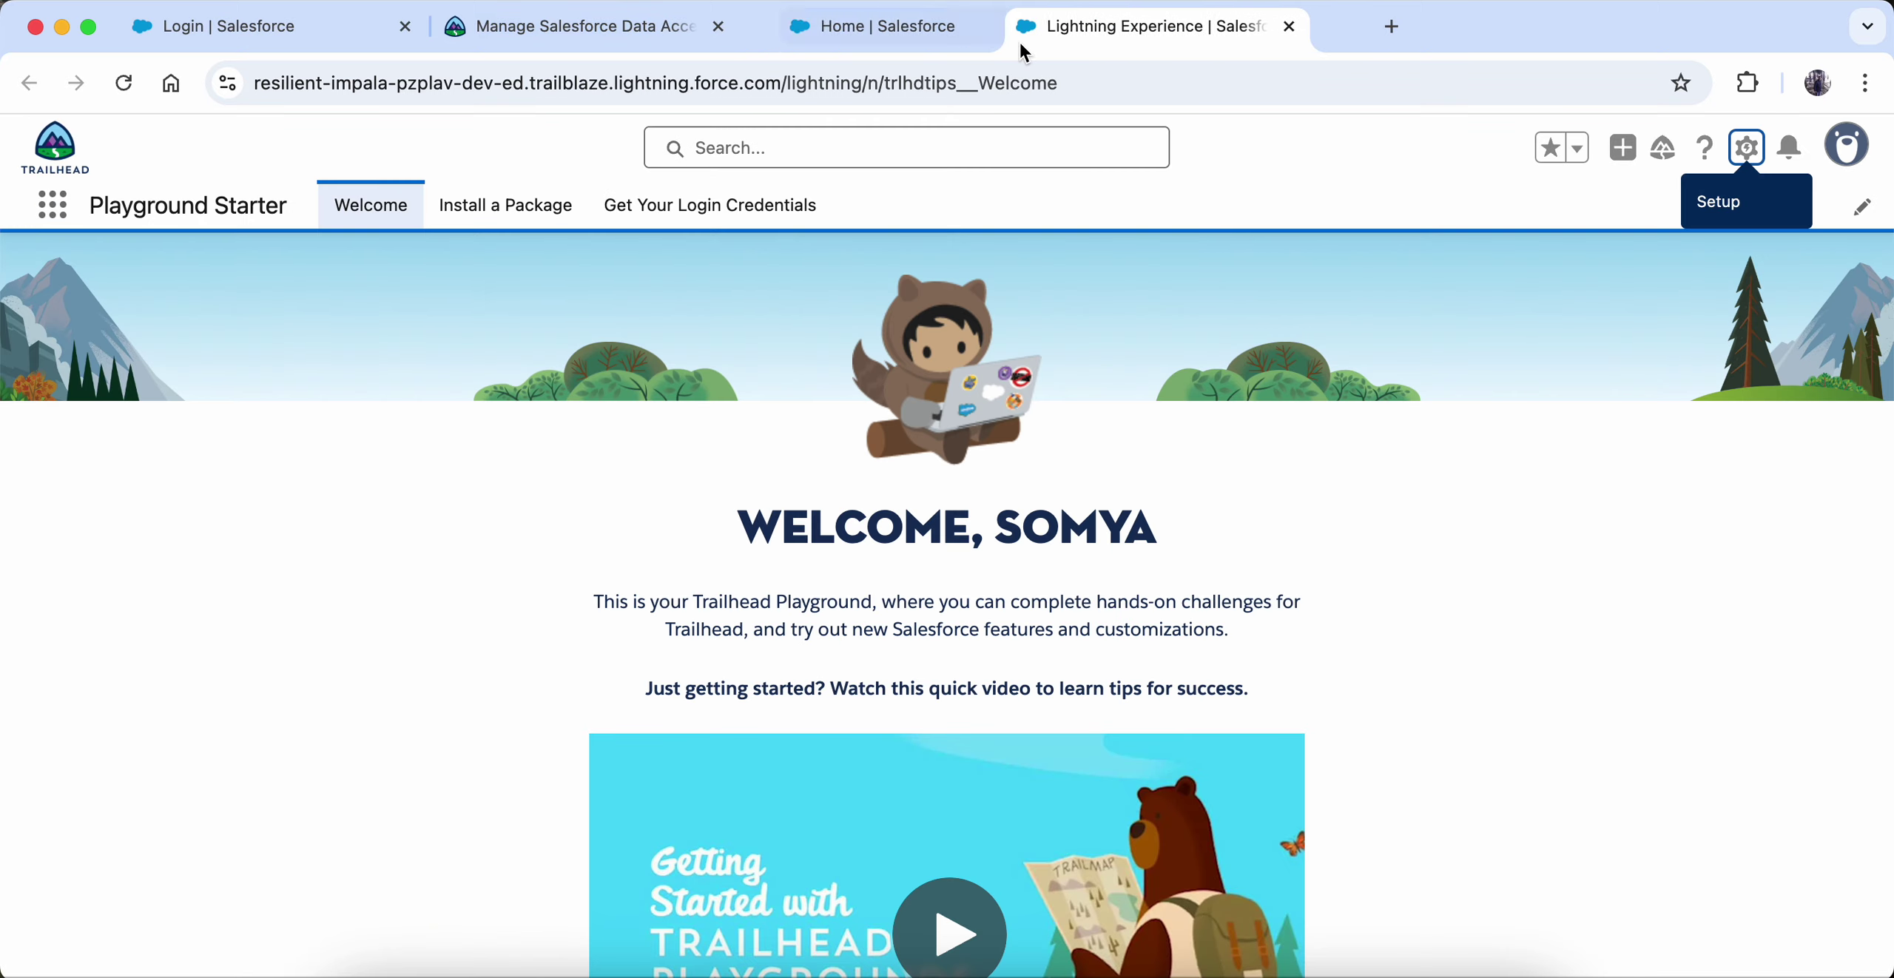
left_click(844, 33)
- Search the Setup navigation for "permi" and open the Permission Sets page
left_click(151, 289)
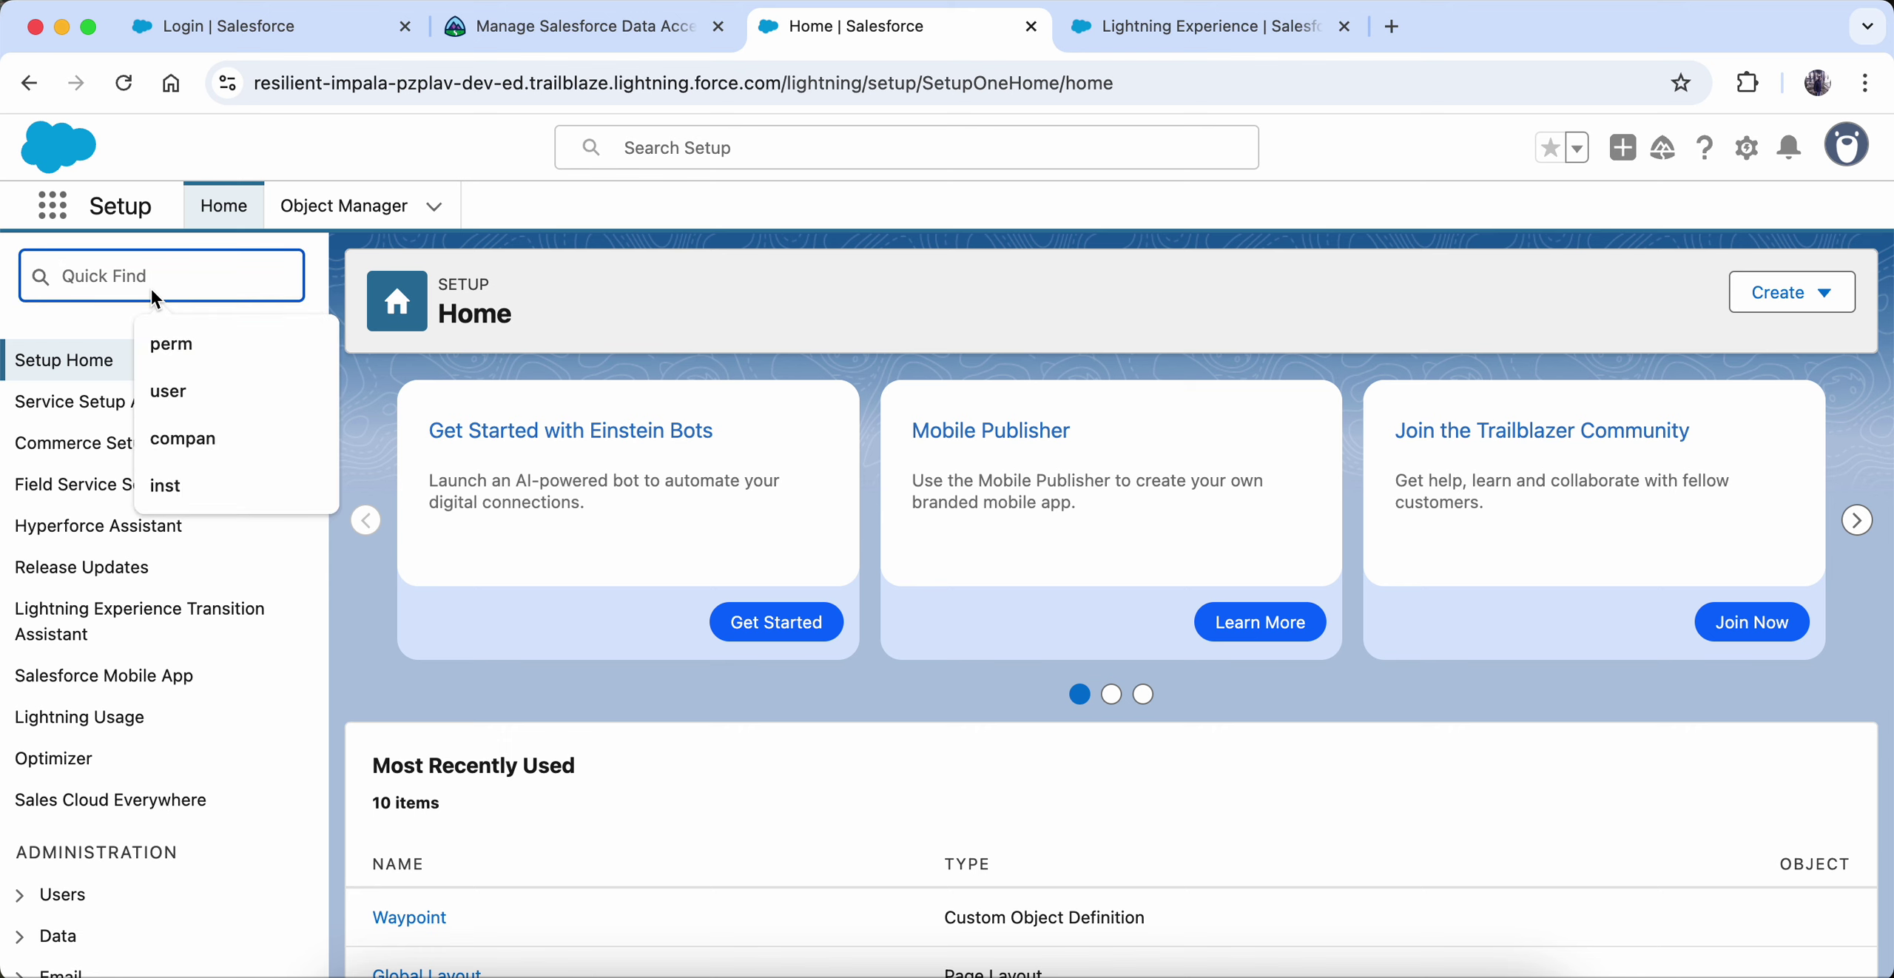
type("permi")
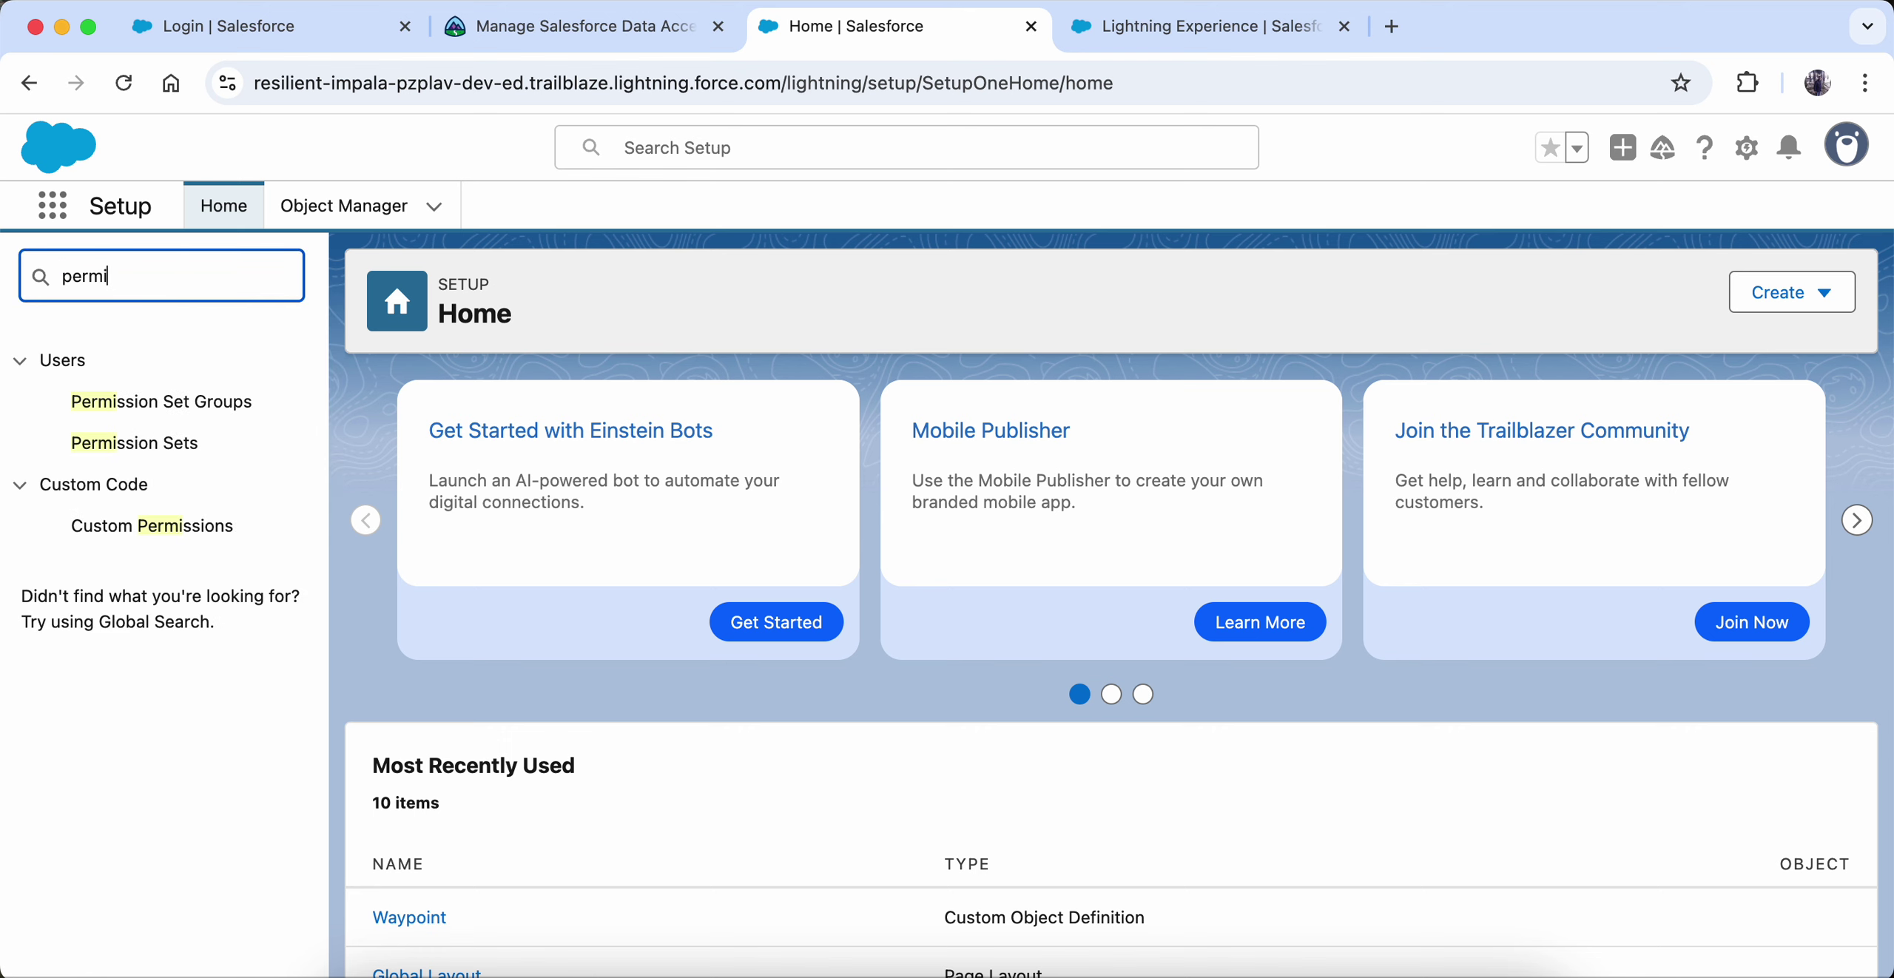
left_click(178, 448)
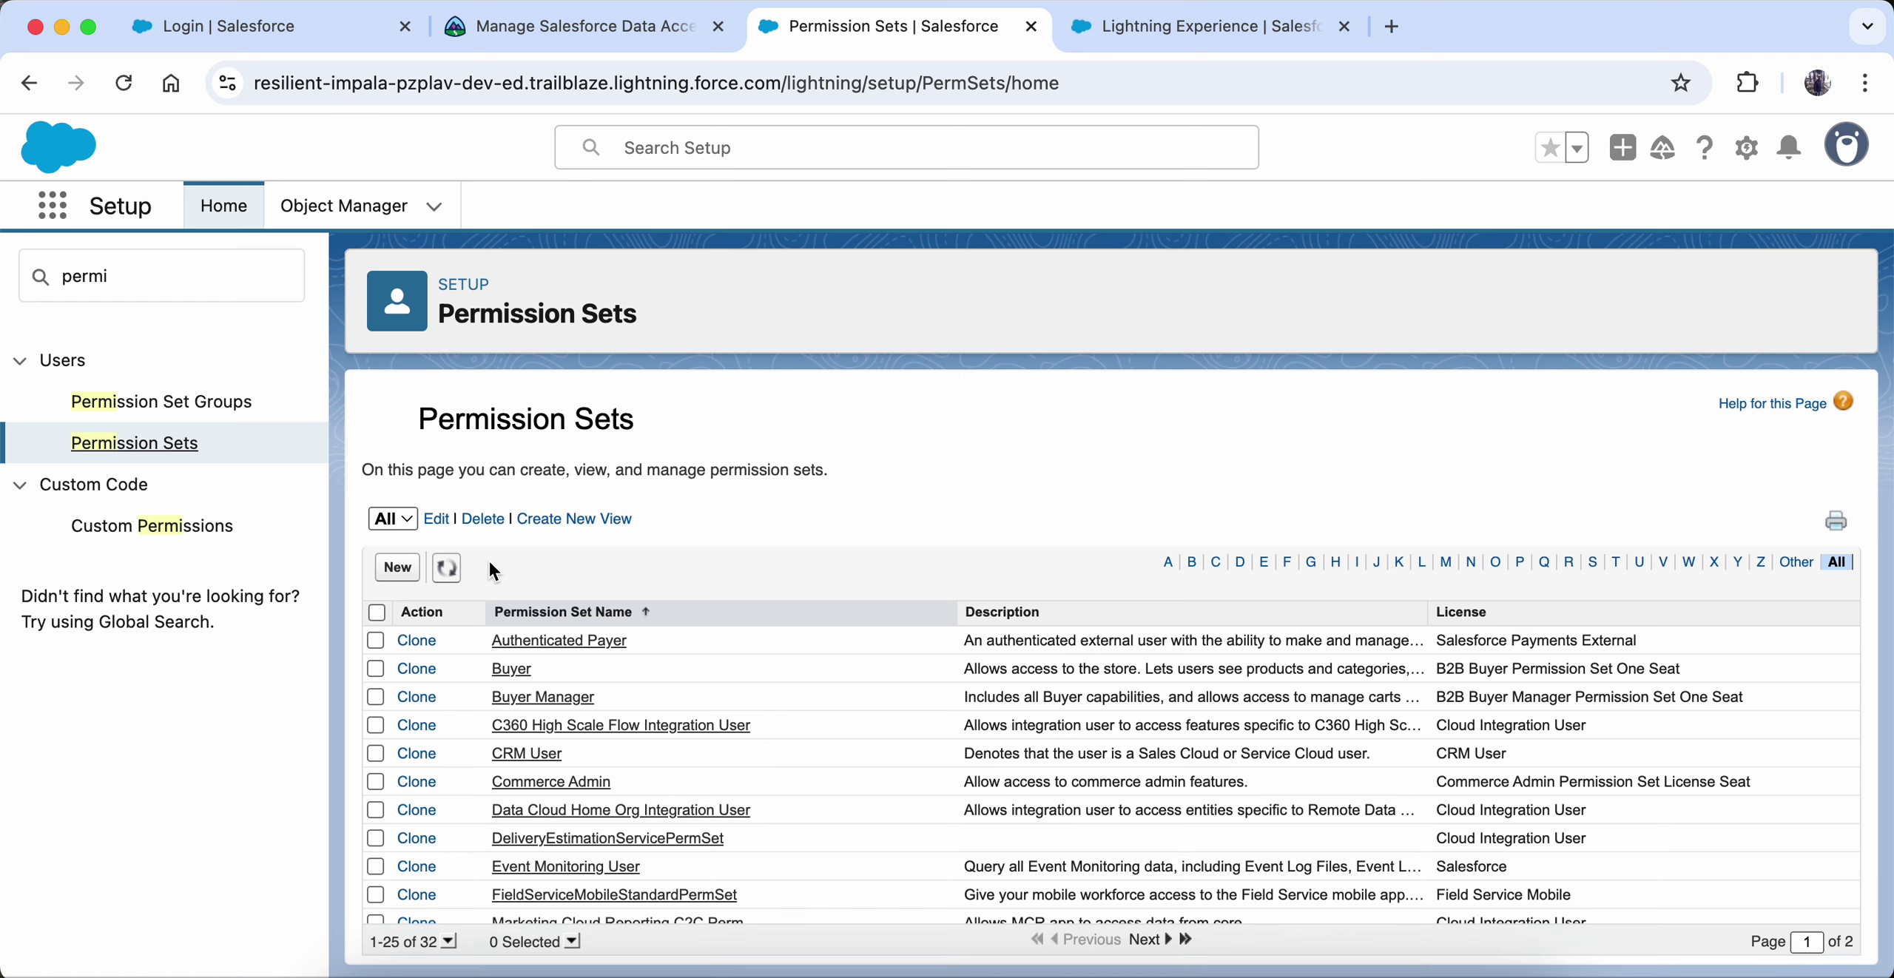
- Start a new permission set with the label Account Access and API name Account_Access, taken from the Trailhead challenge requirements
left_click(397, 567)
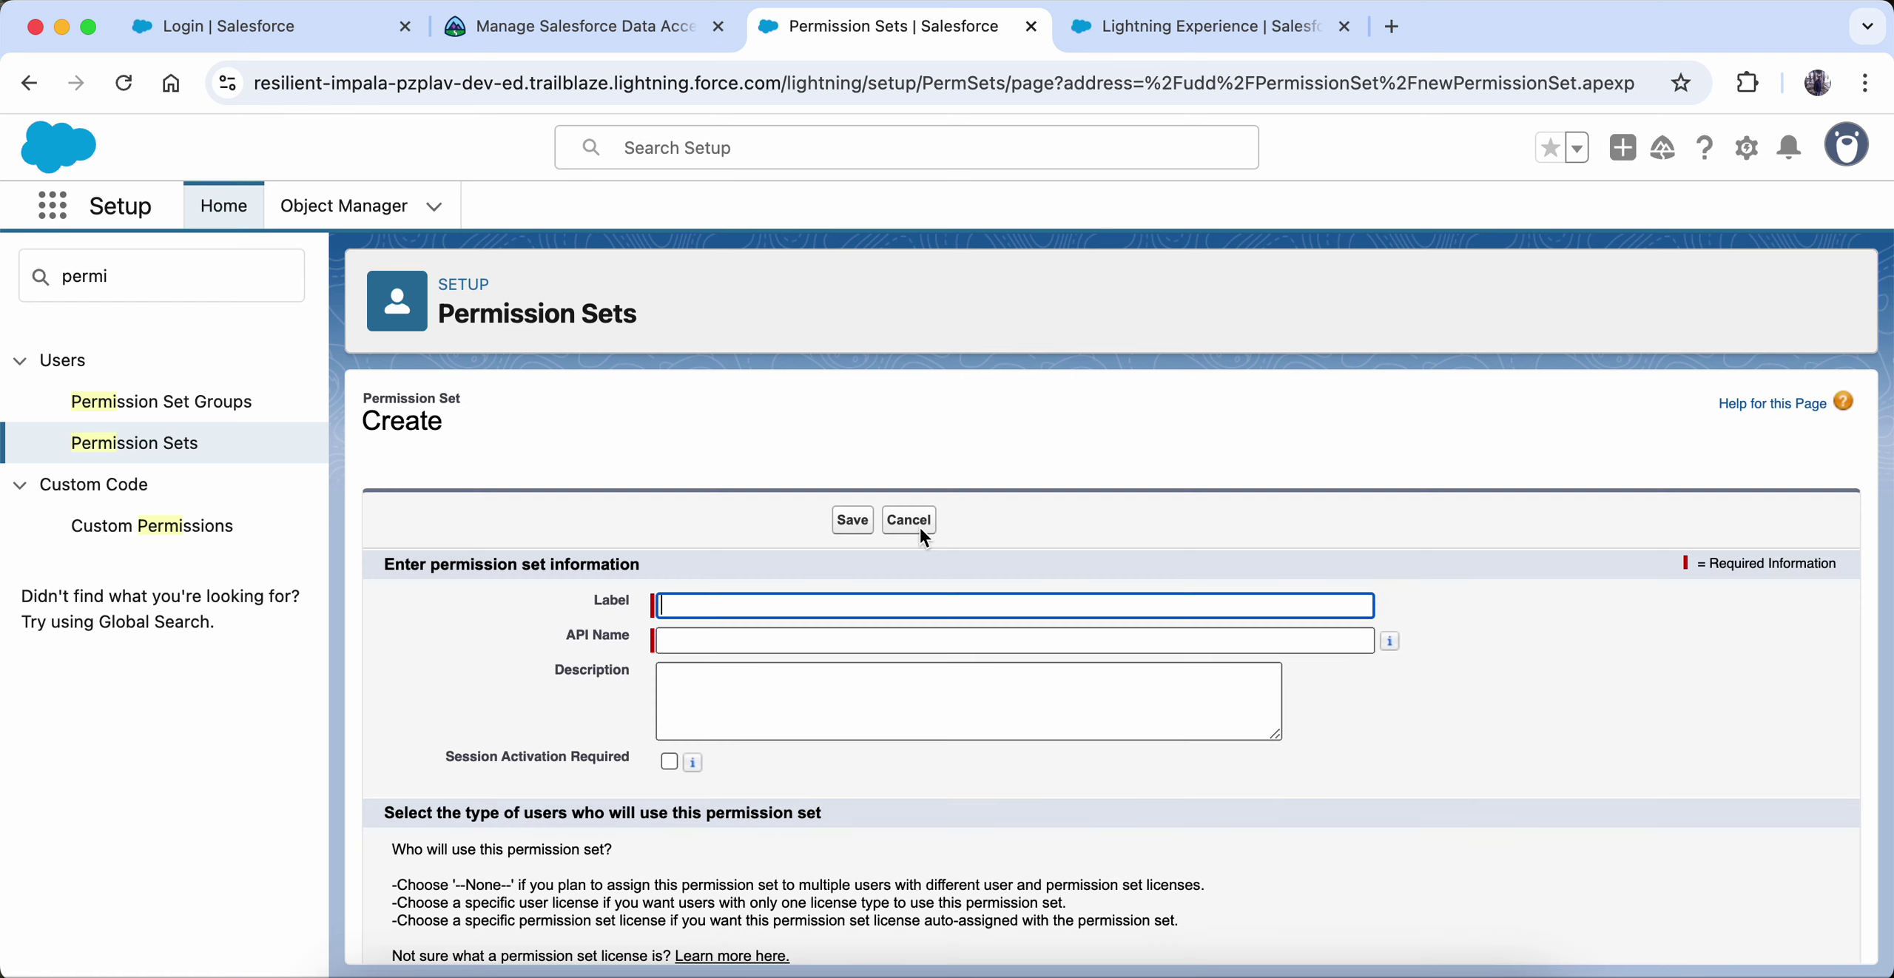
left_click(577, 26)
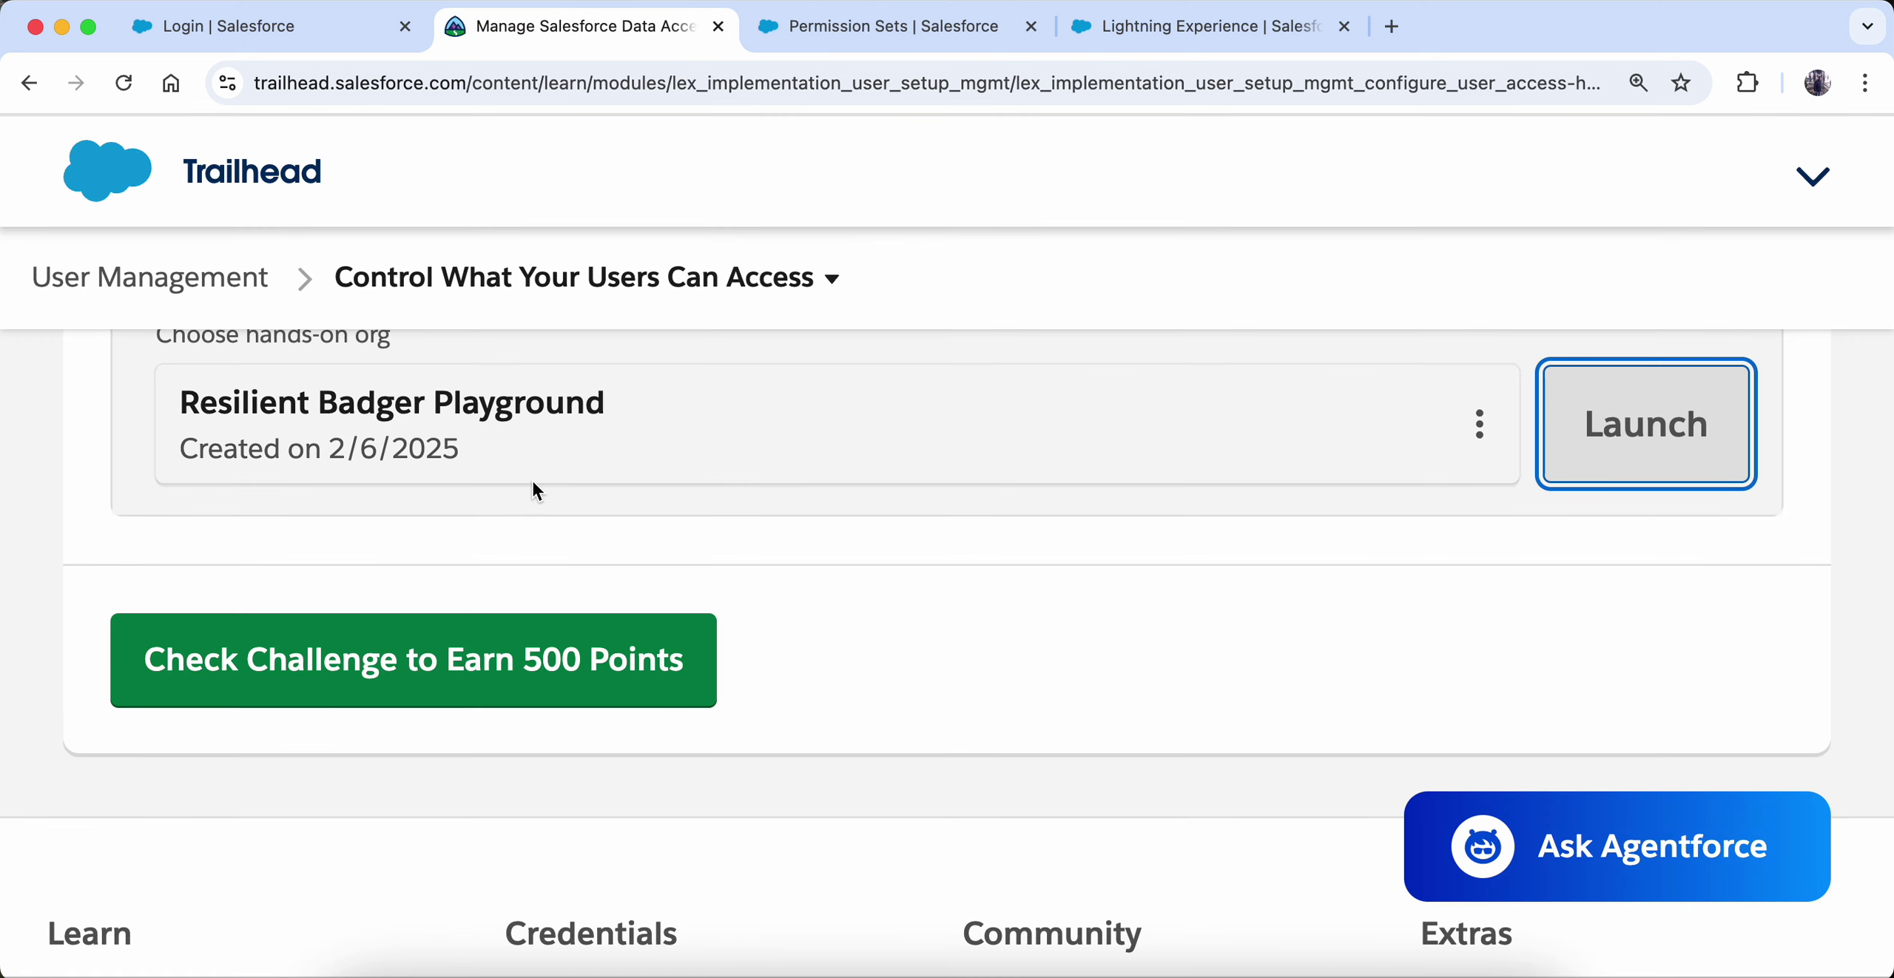
scroll(531, 478, "up", 5)
scroll(532, 478, "up", 4)
scroll(532, 478, "up", 3)
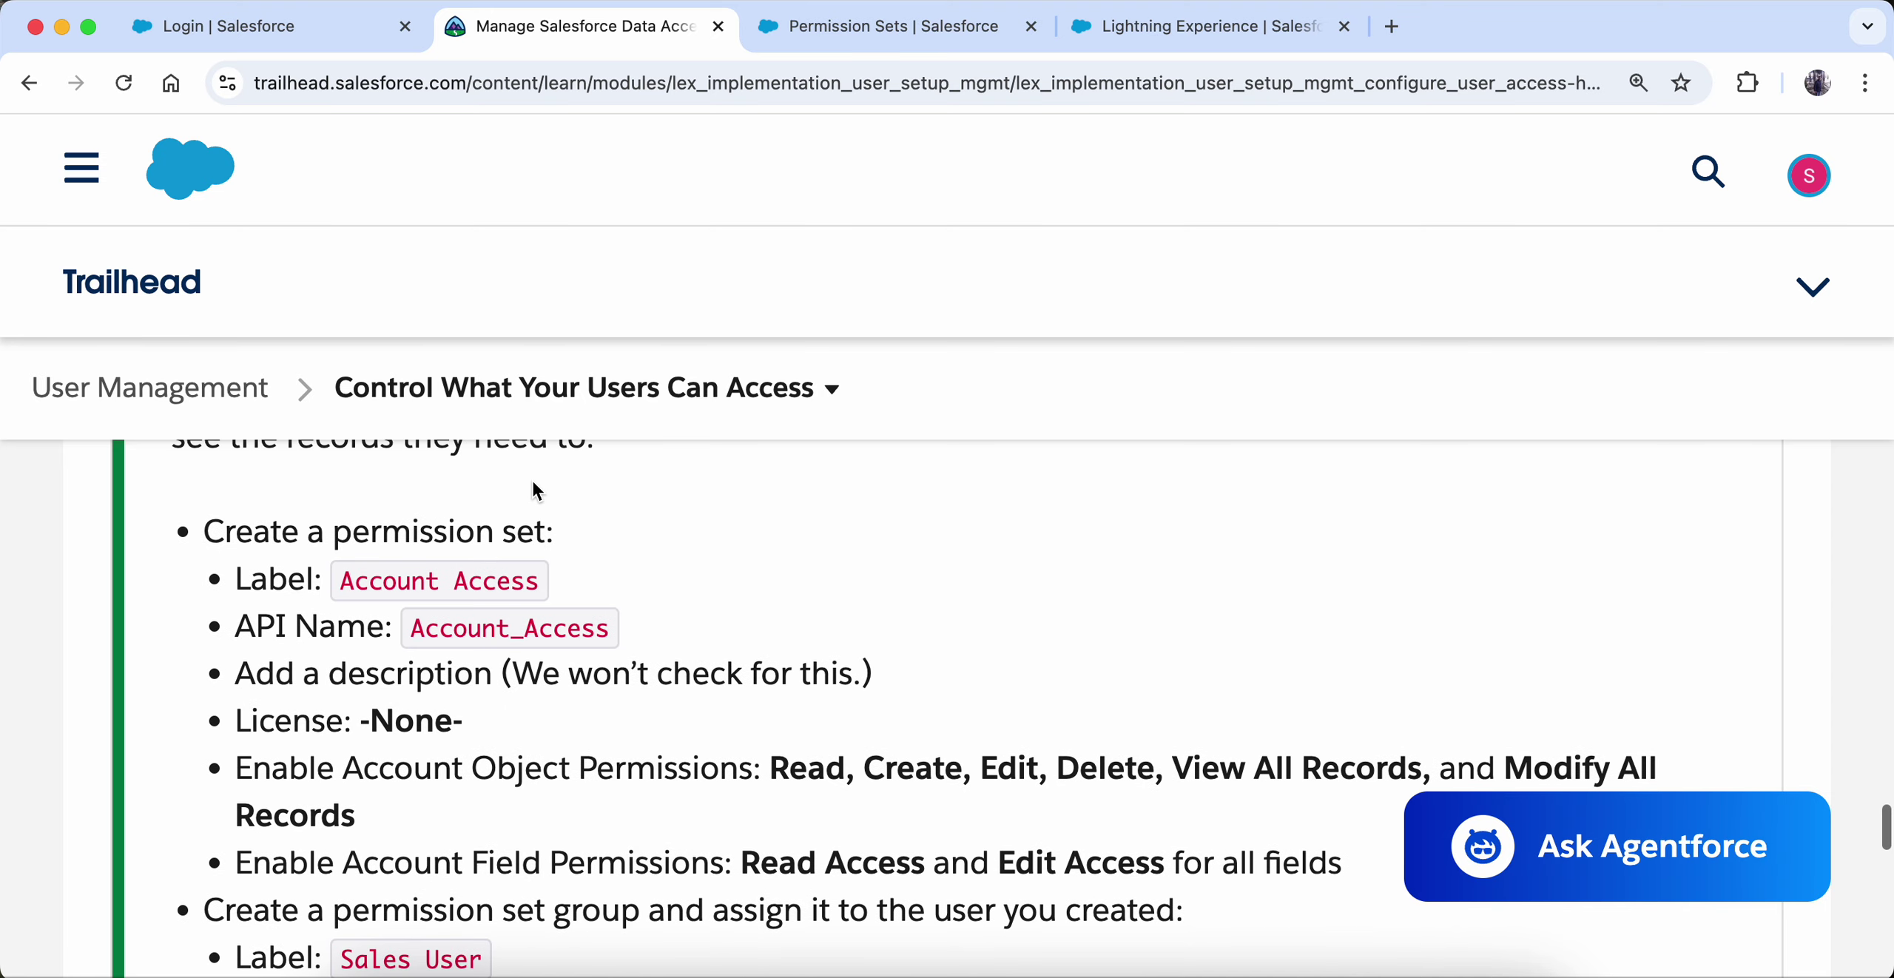
left_click_drag(345, 580, 505, 596)
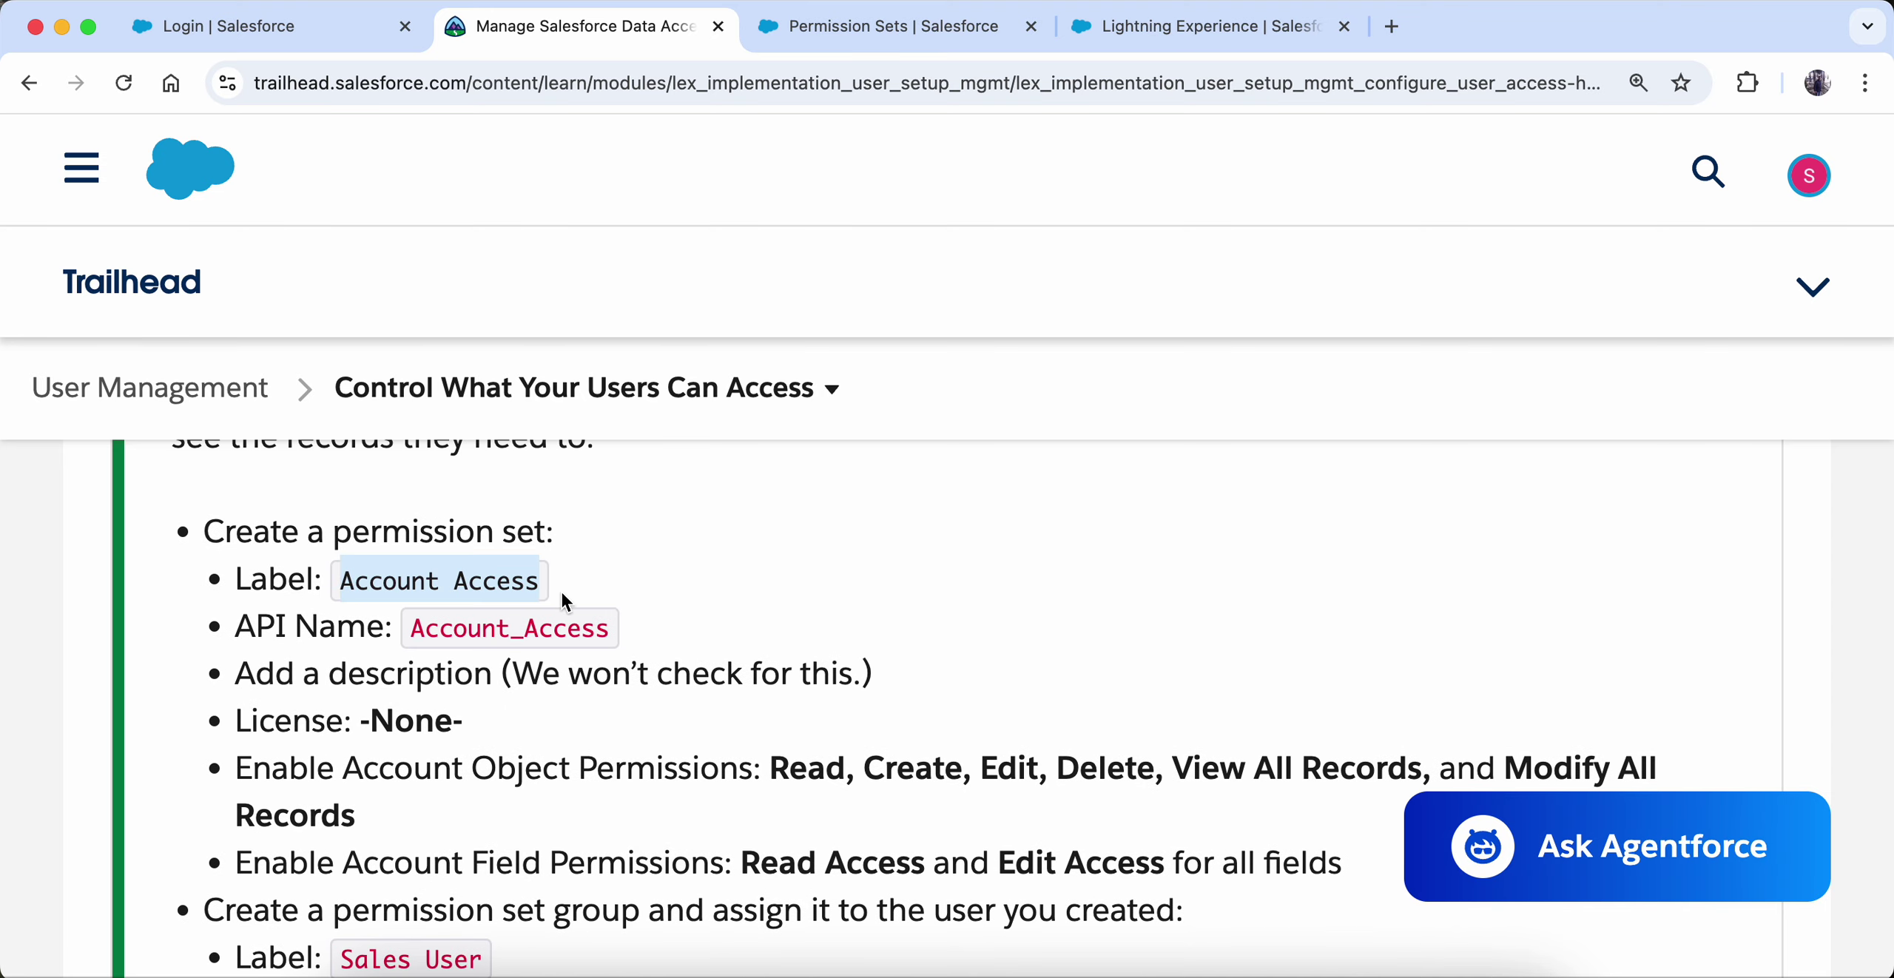
left_click(805, 31)
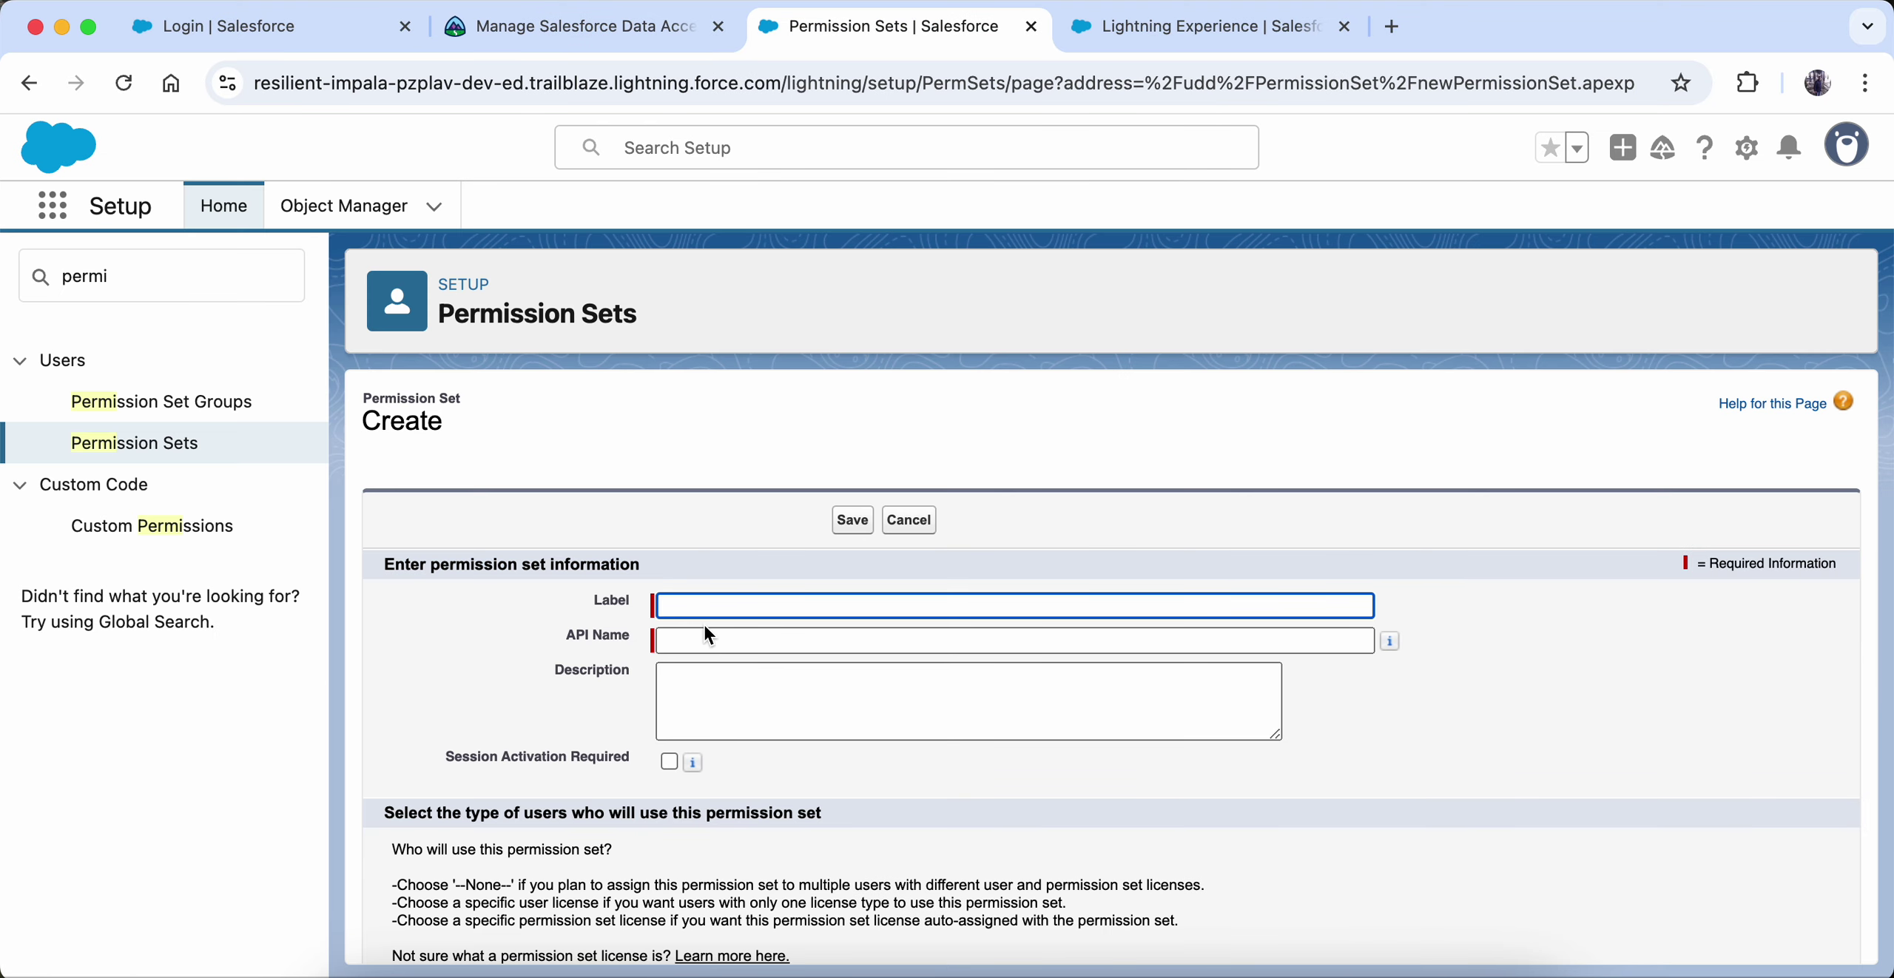
type("Account Access")
left_click(704, 642)
- Enter the permission set's description as "This is for test purposes.", correcting the flagged word
left_click(711, 695)
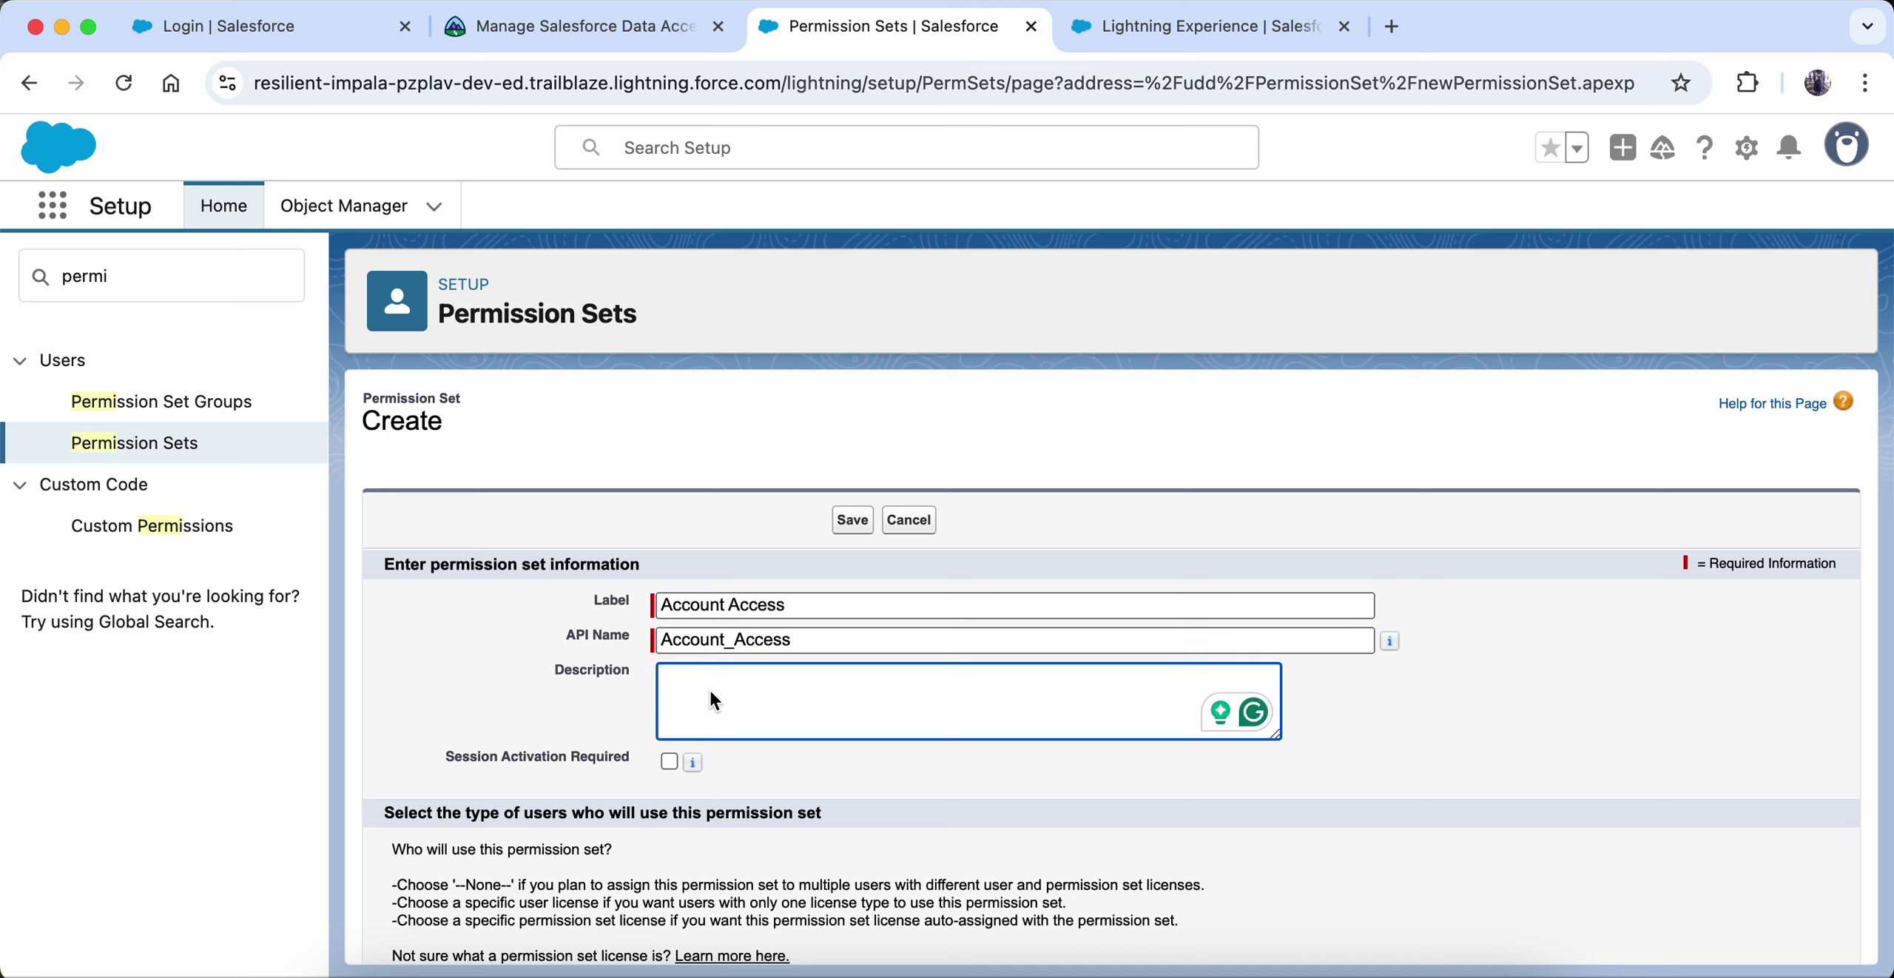
type("This")
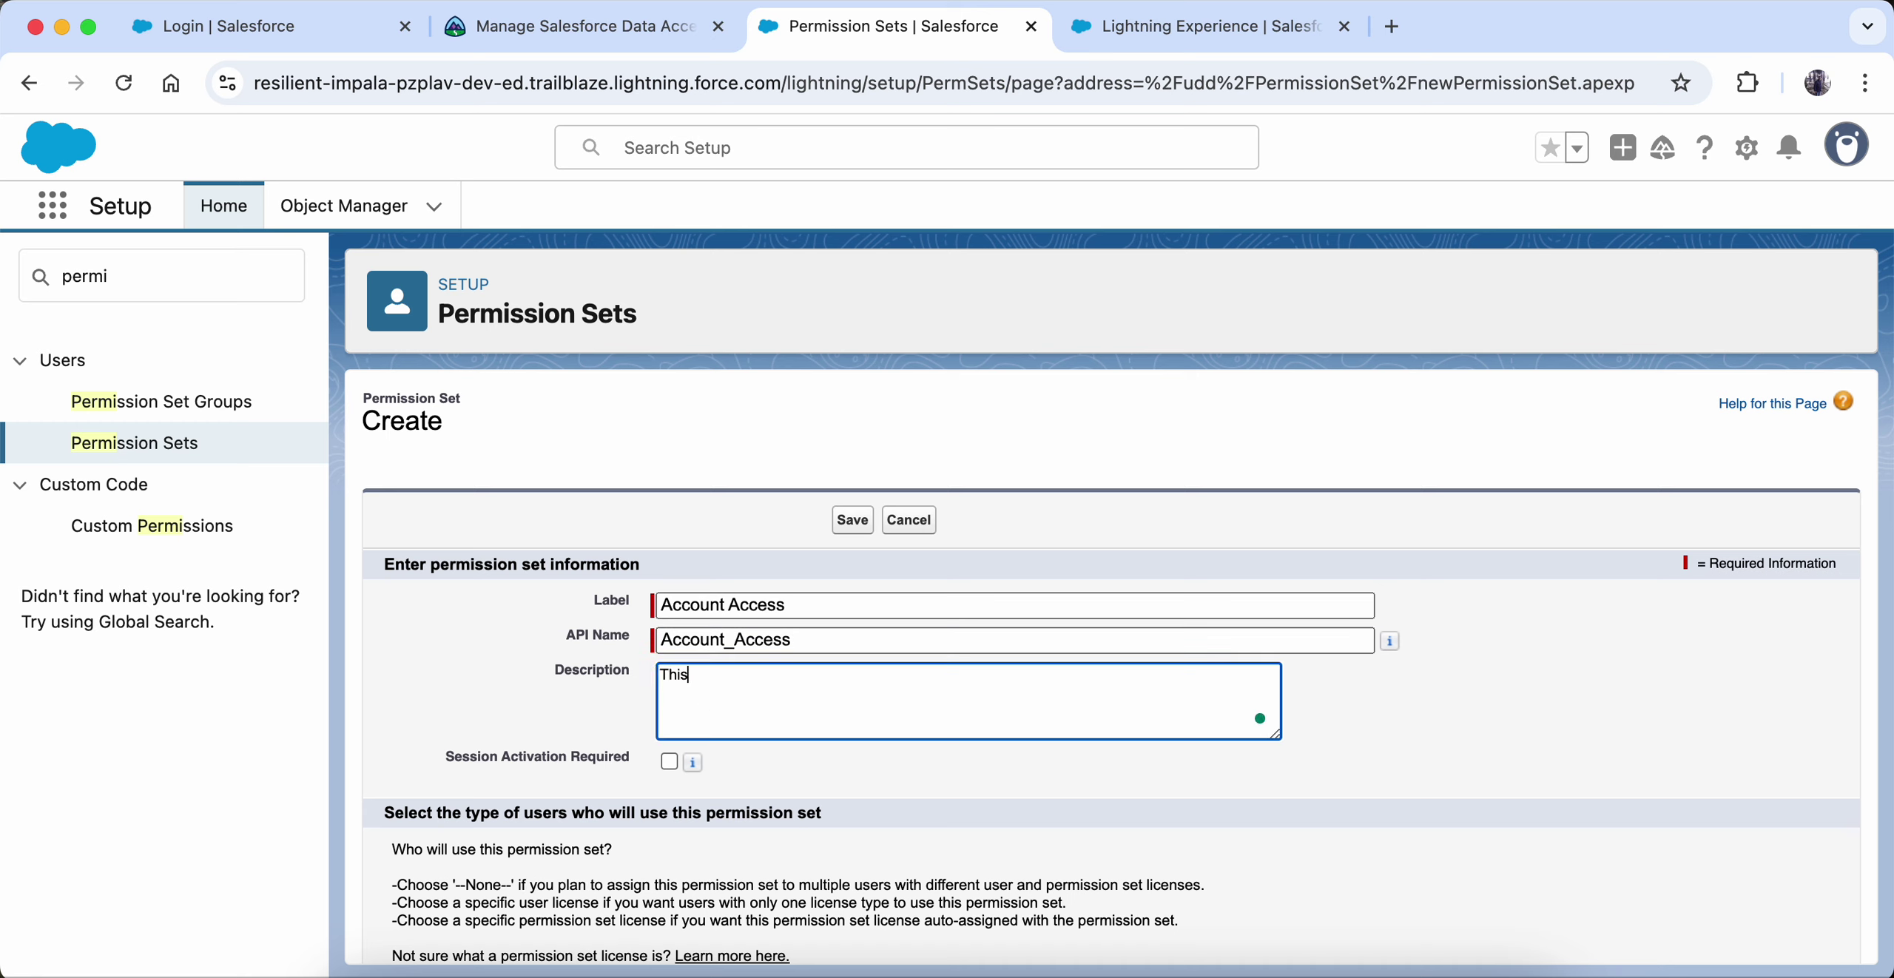
type(" is for test purpose.")
scroll(801, 638, "down", 3)
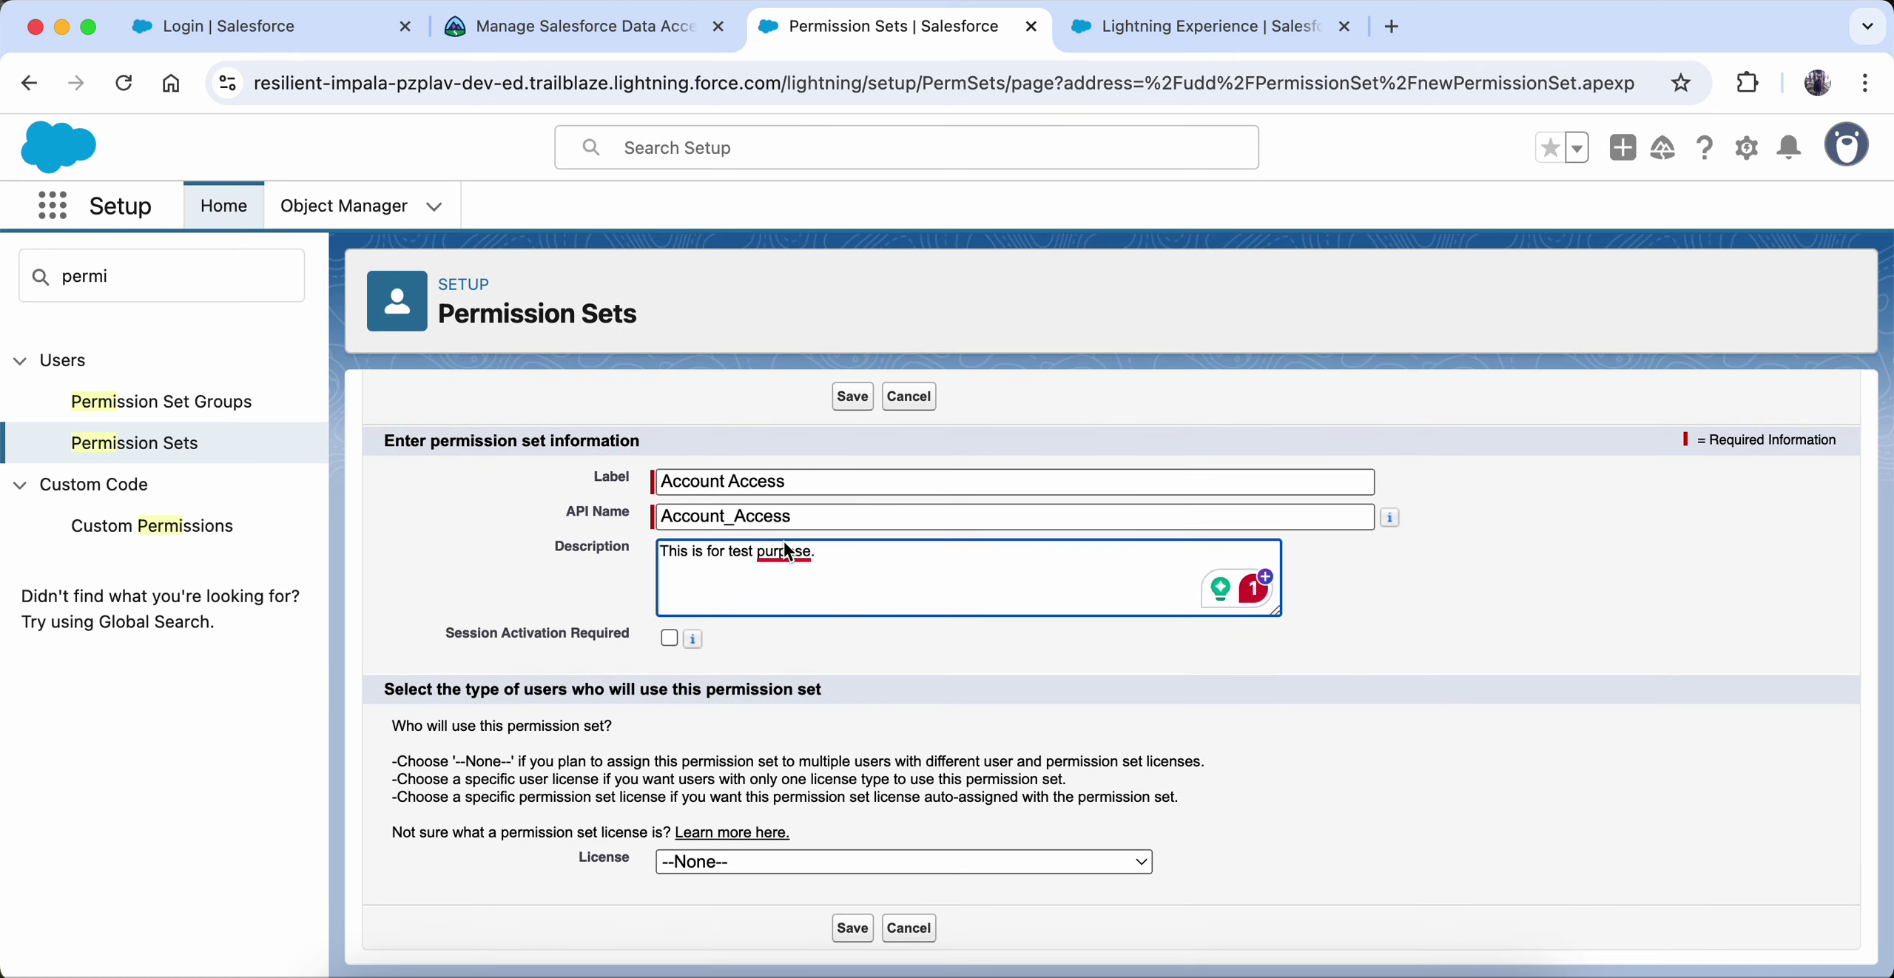
mouse_move(784, 552)
left_click(790, 634)
- Keep the license set to --None-- and save the Account Access permission set
left_click(744, 863)
left_click(743, 861)
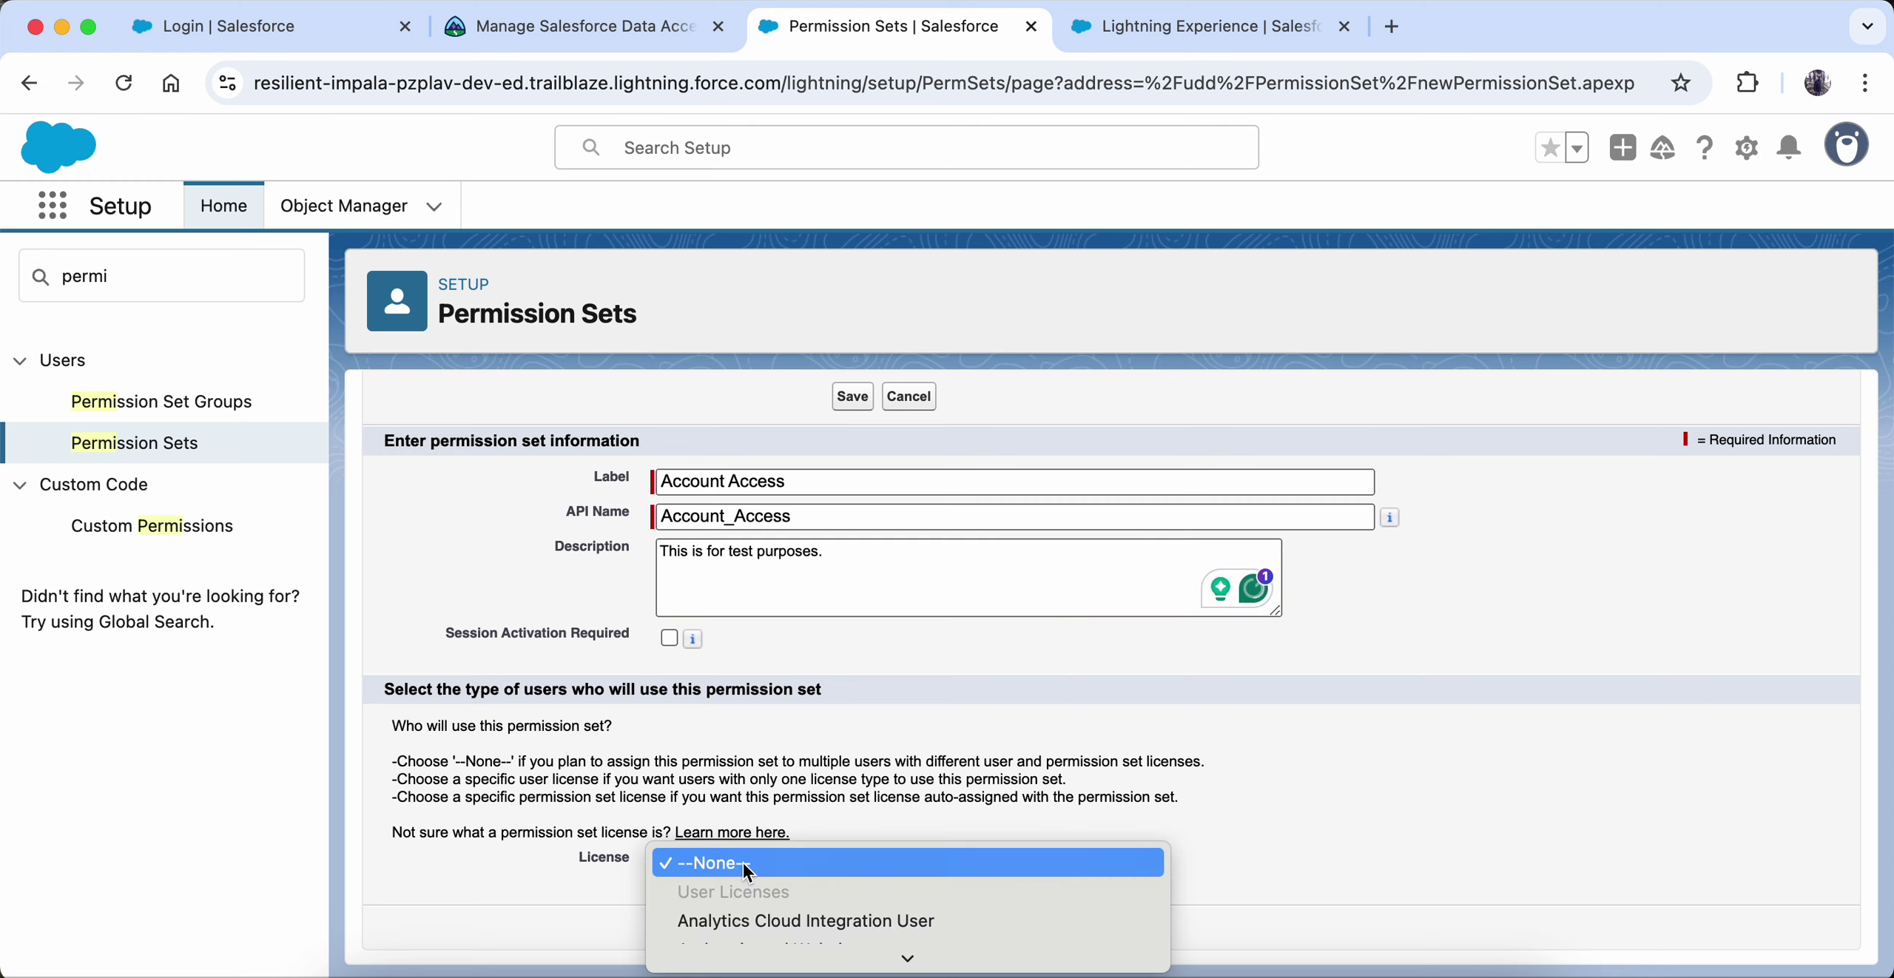
left_click(962, 860)
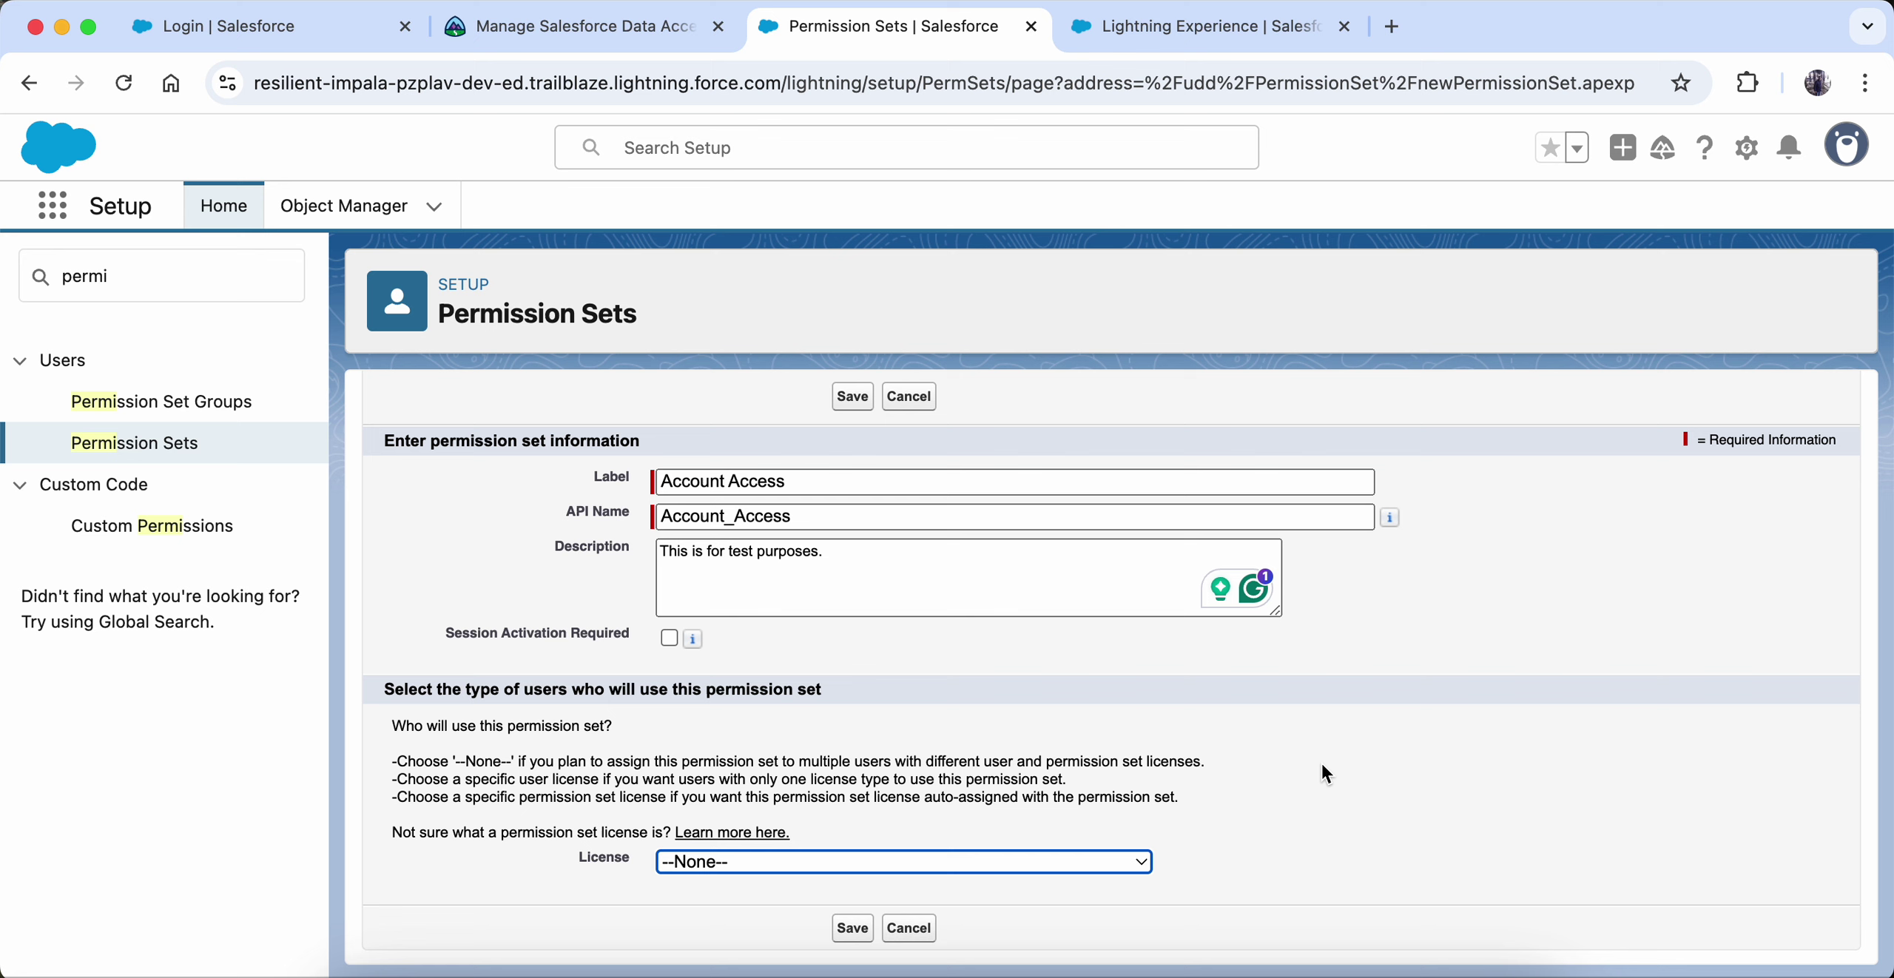
scroll(1321, 767, "up", 3)
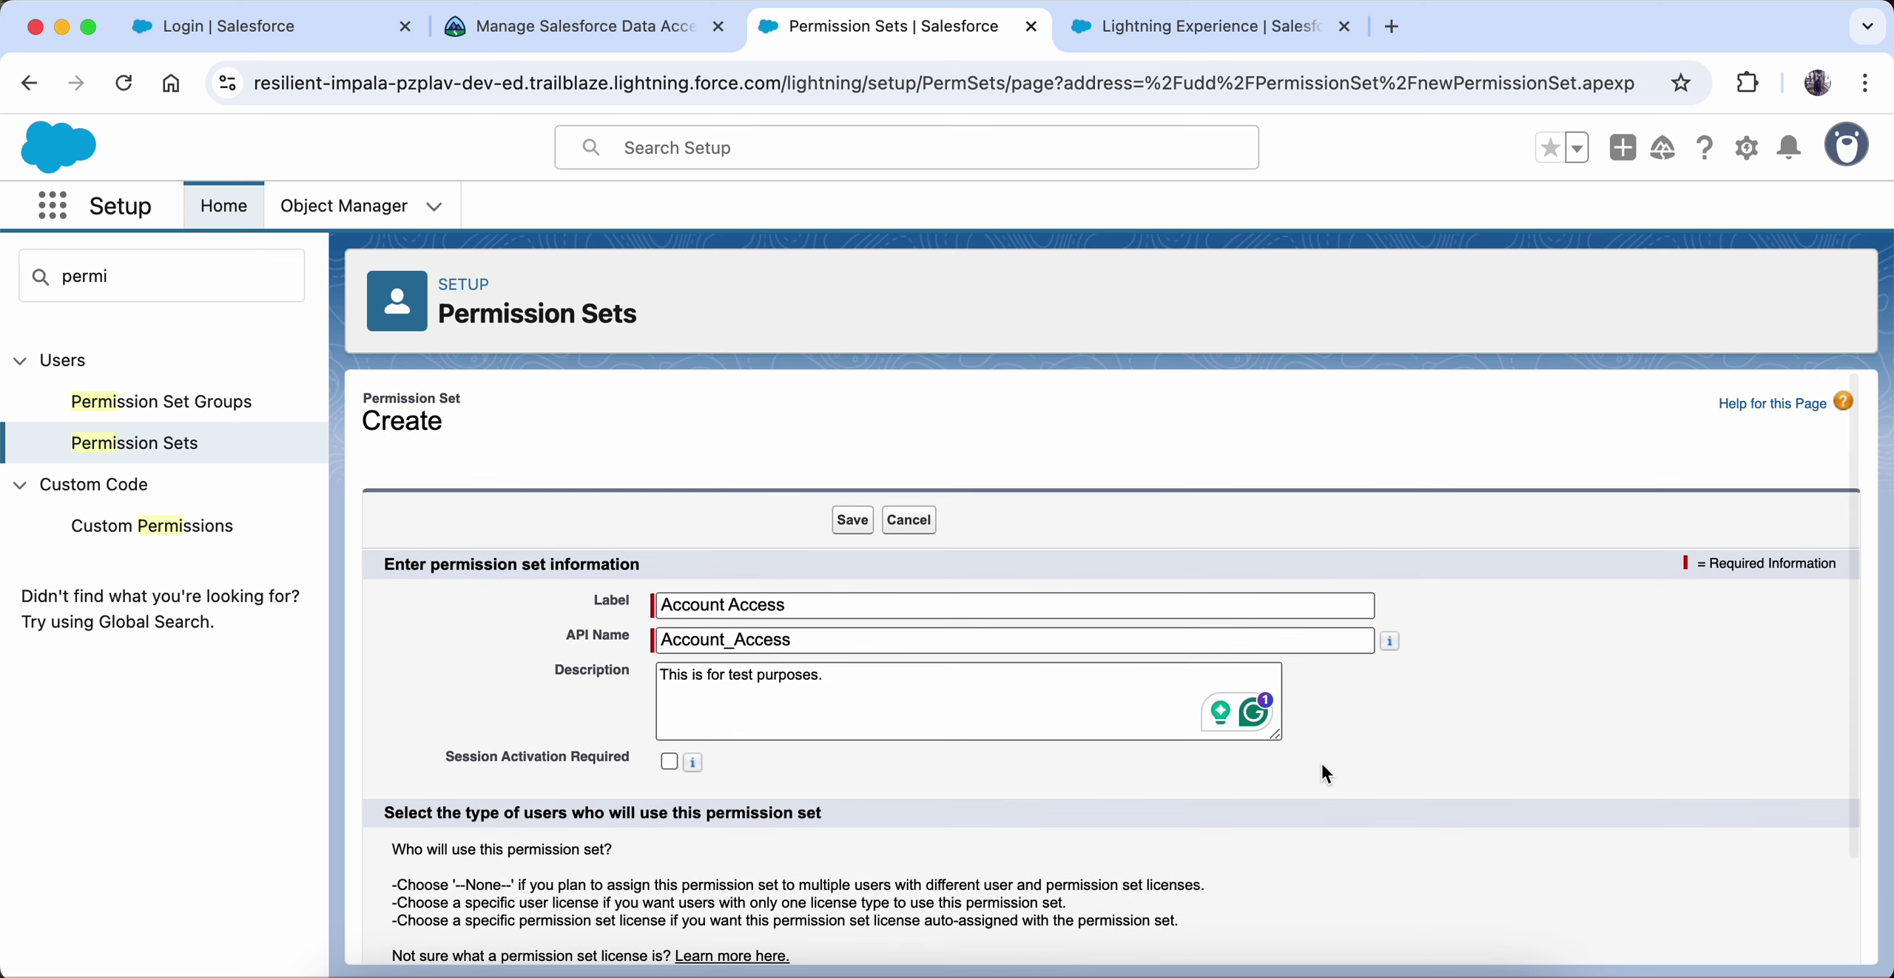
scroll(1322, 767, "down", 3)
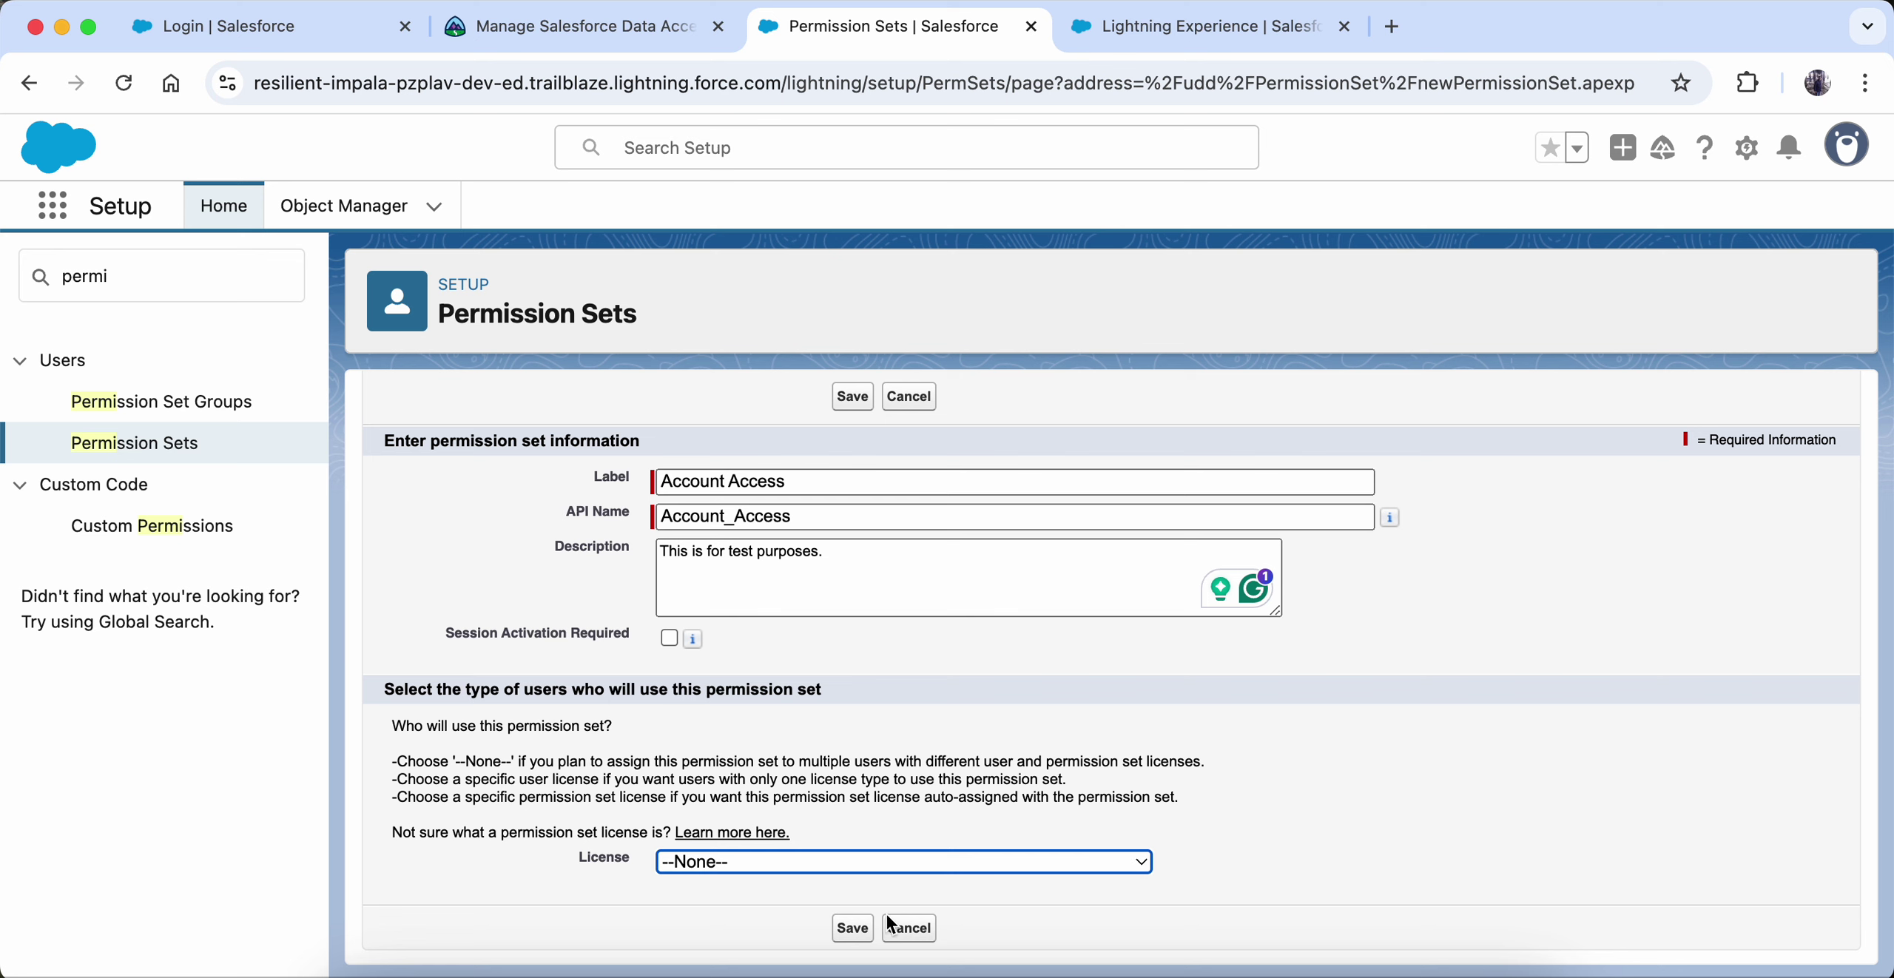
left_click(852, 928)
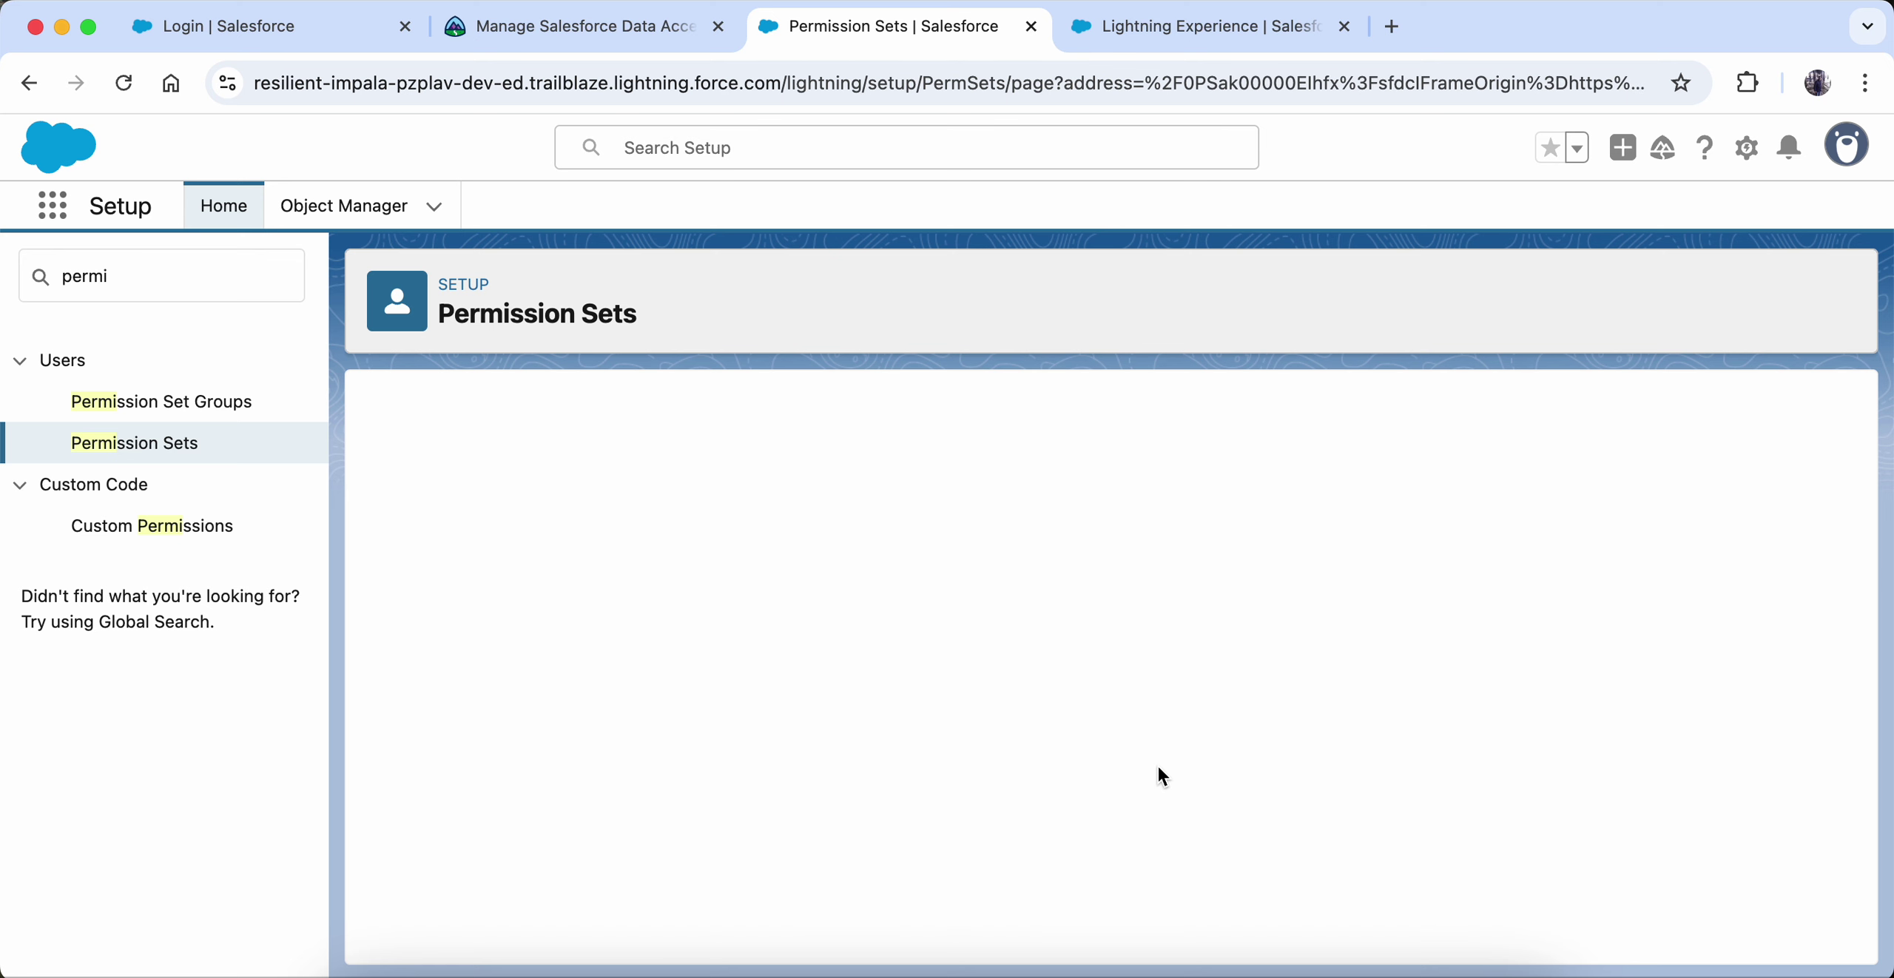
- Check the remaining permission set requirements on the Trailhead page, then open the Account Access permission set's Object Settings
left_click(622, 26)
scroll(488, 798, "down", 1)
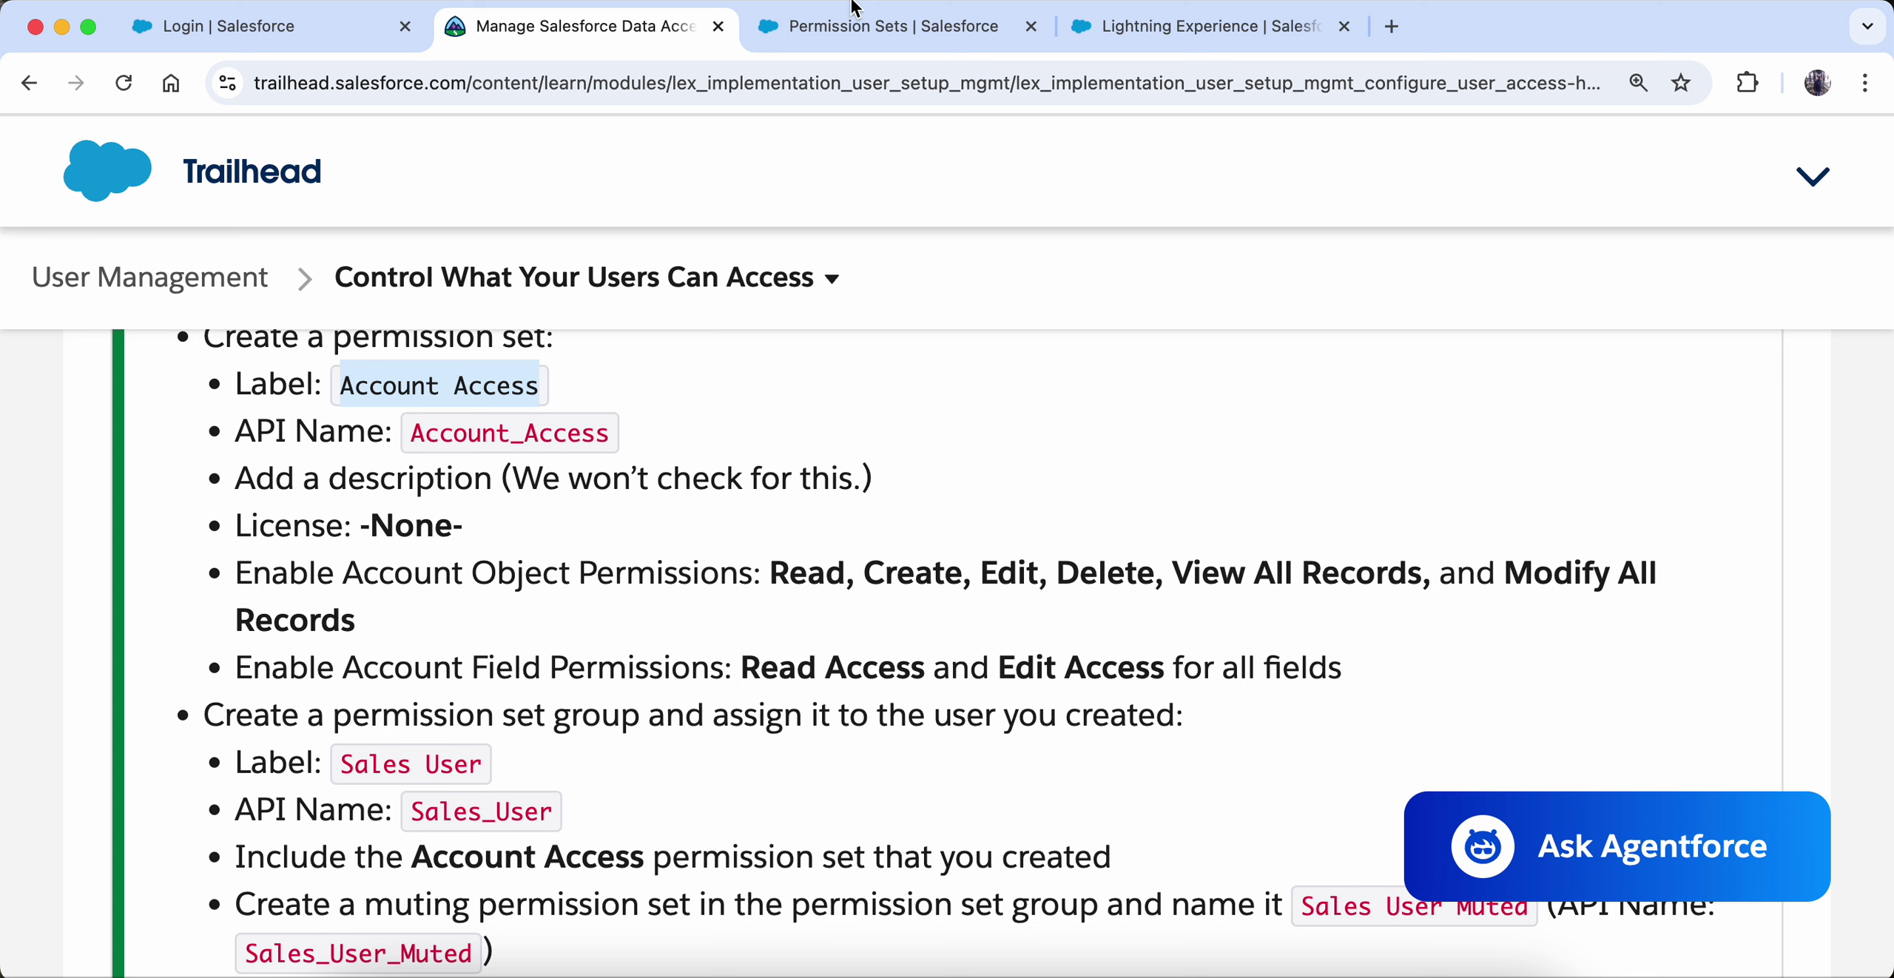
left_click(851, 26)
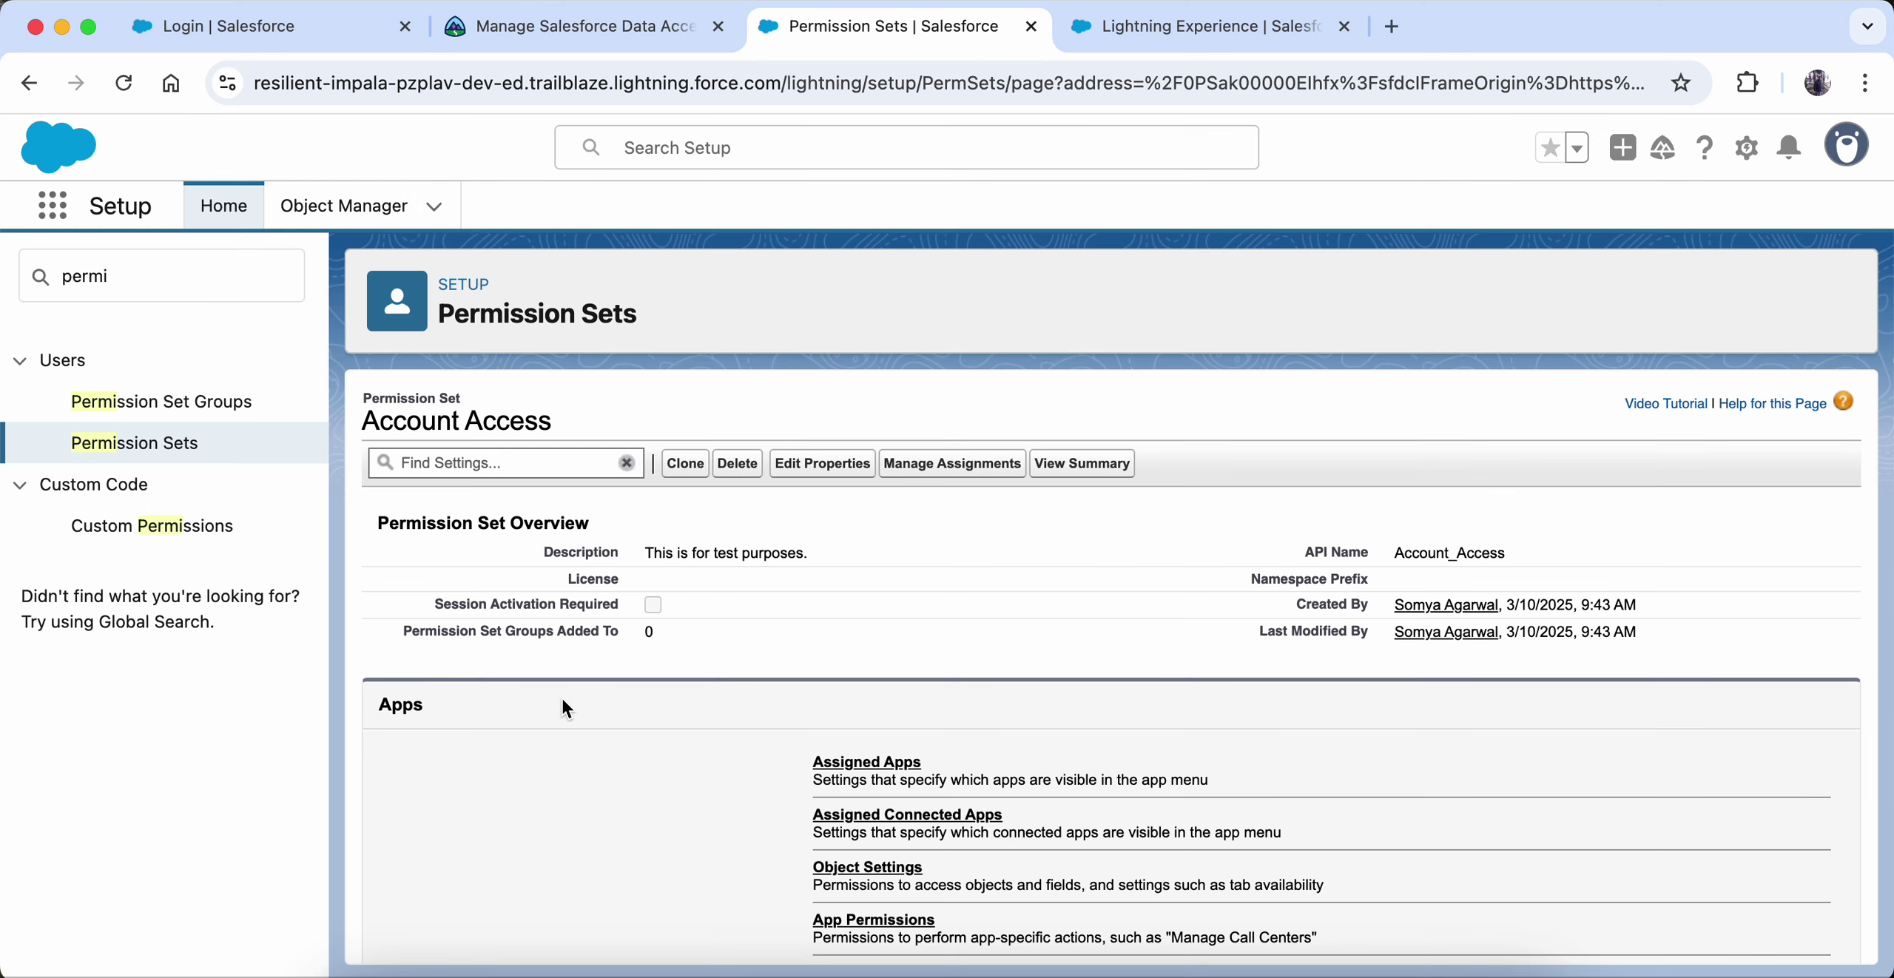
scroll(562, 700, "down", 2)
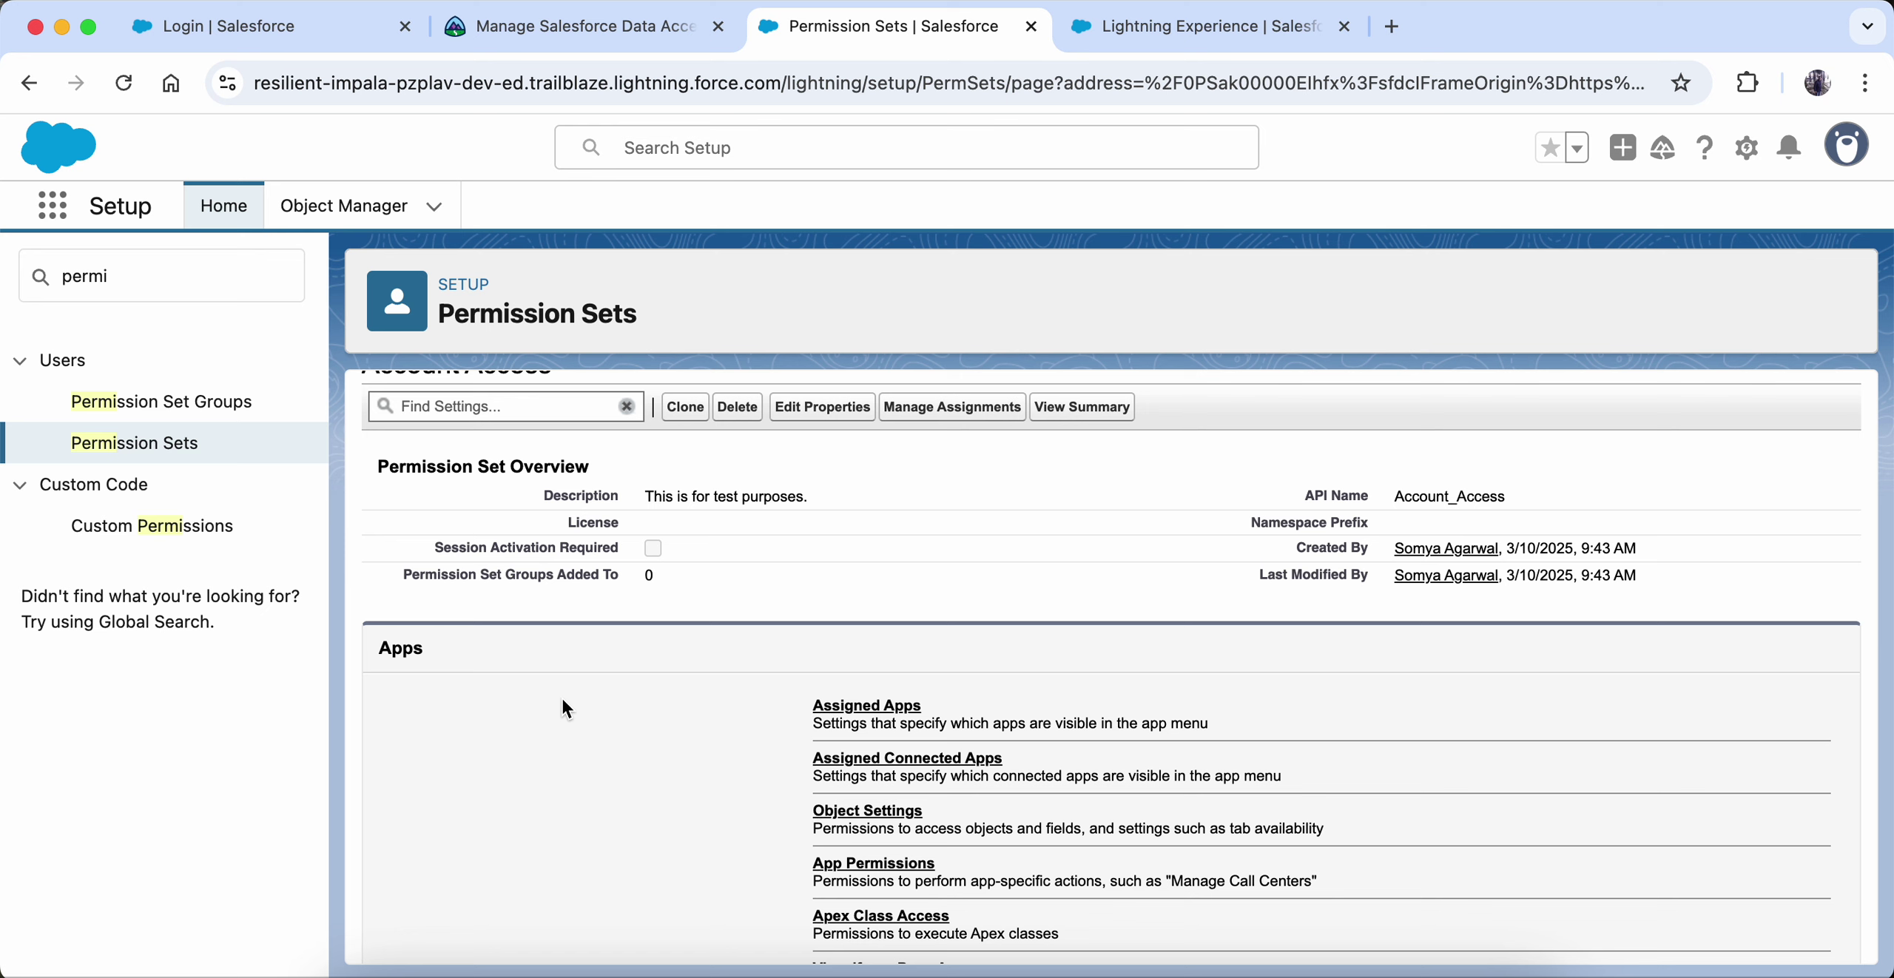
scroll(561, 709, "down", 5)
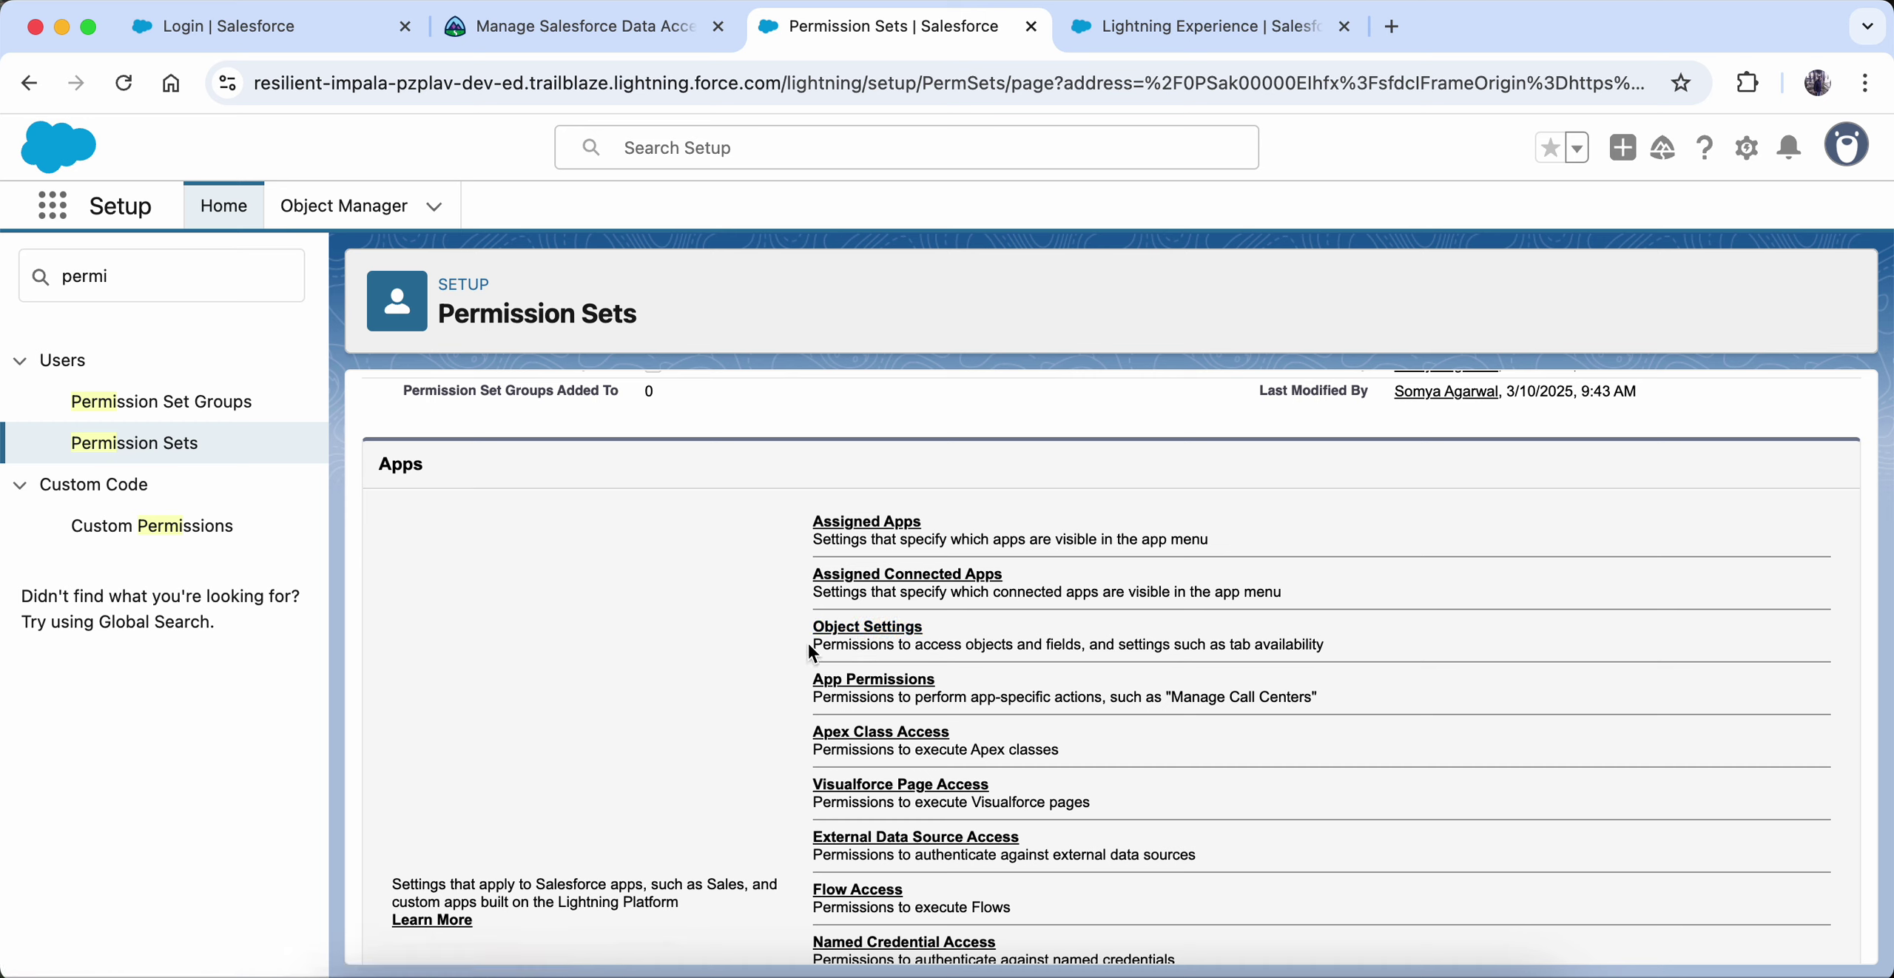
left_click_drag(821, 645, 1118, 662)
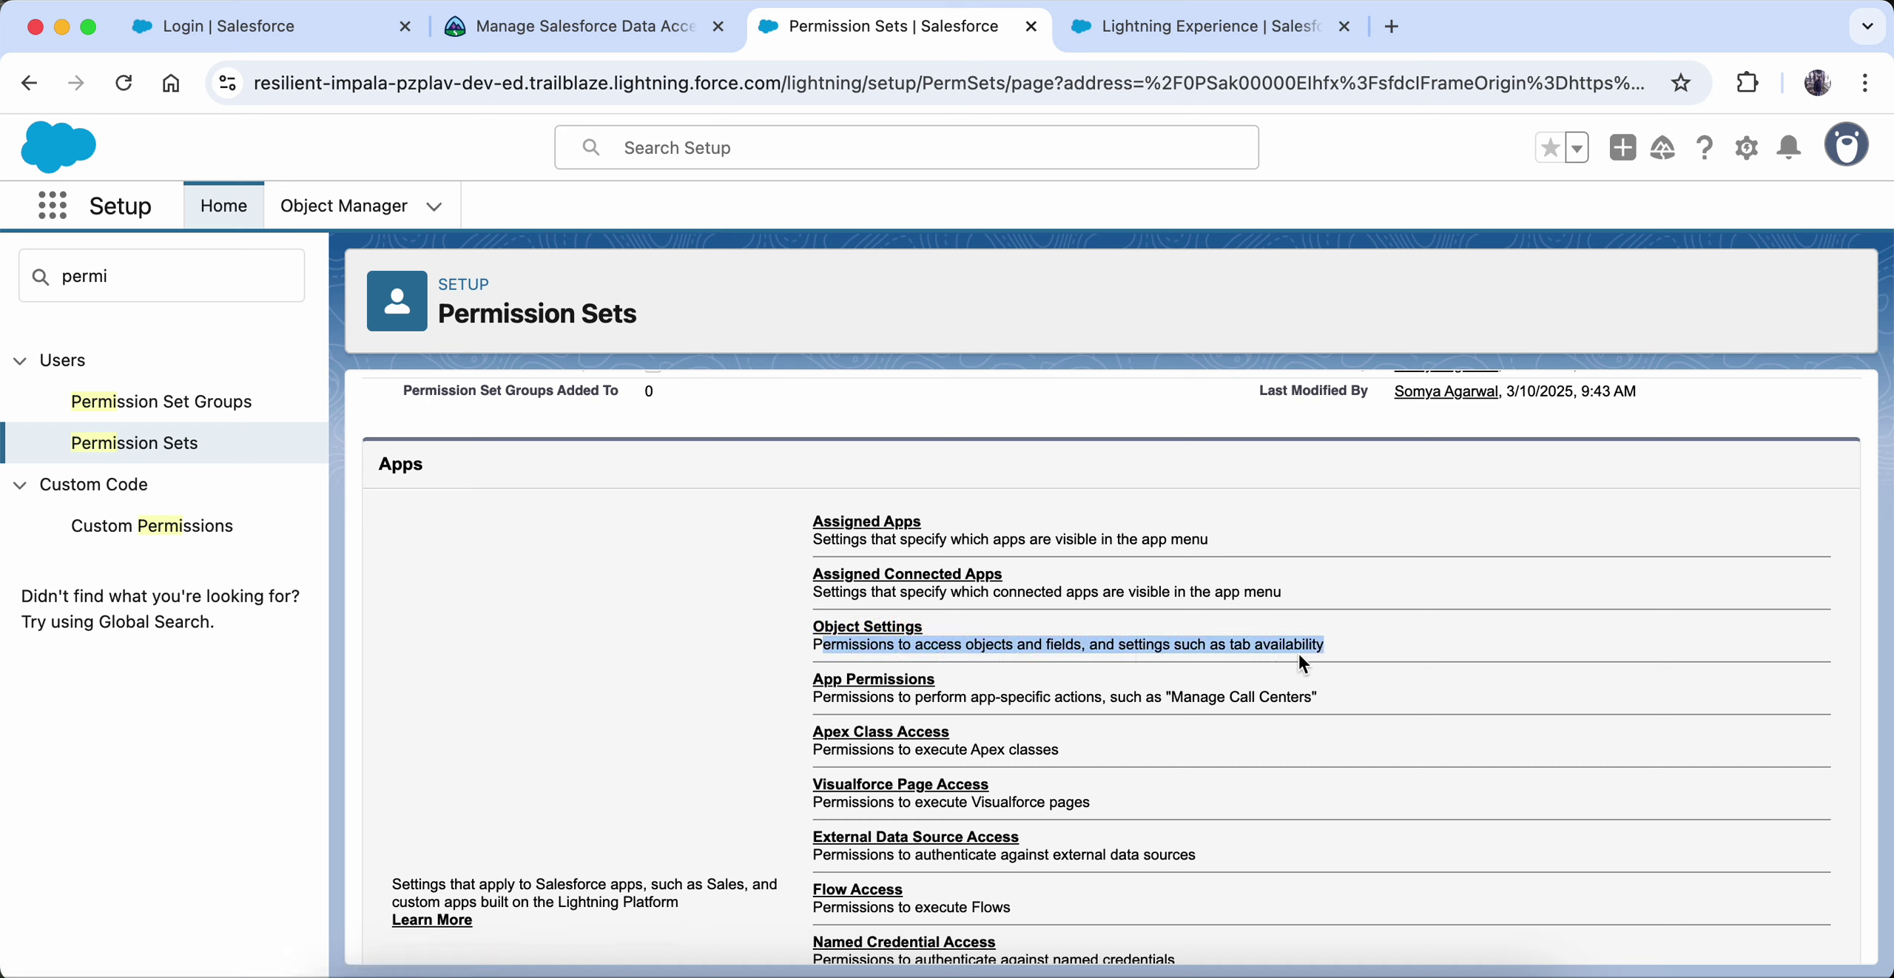
left_click_drag(1301, 657, 1303, 653)
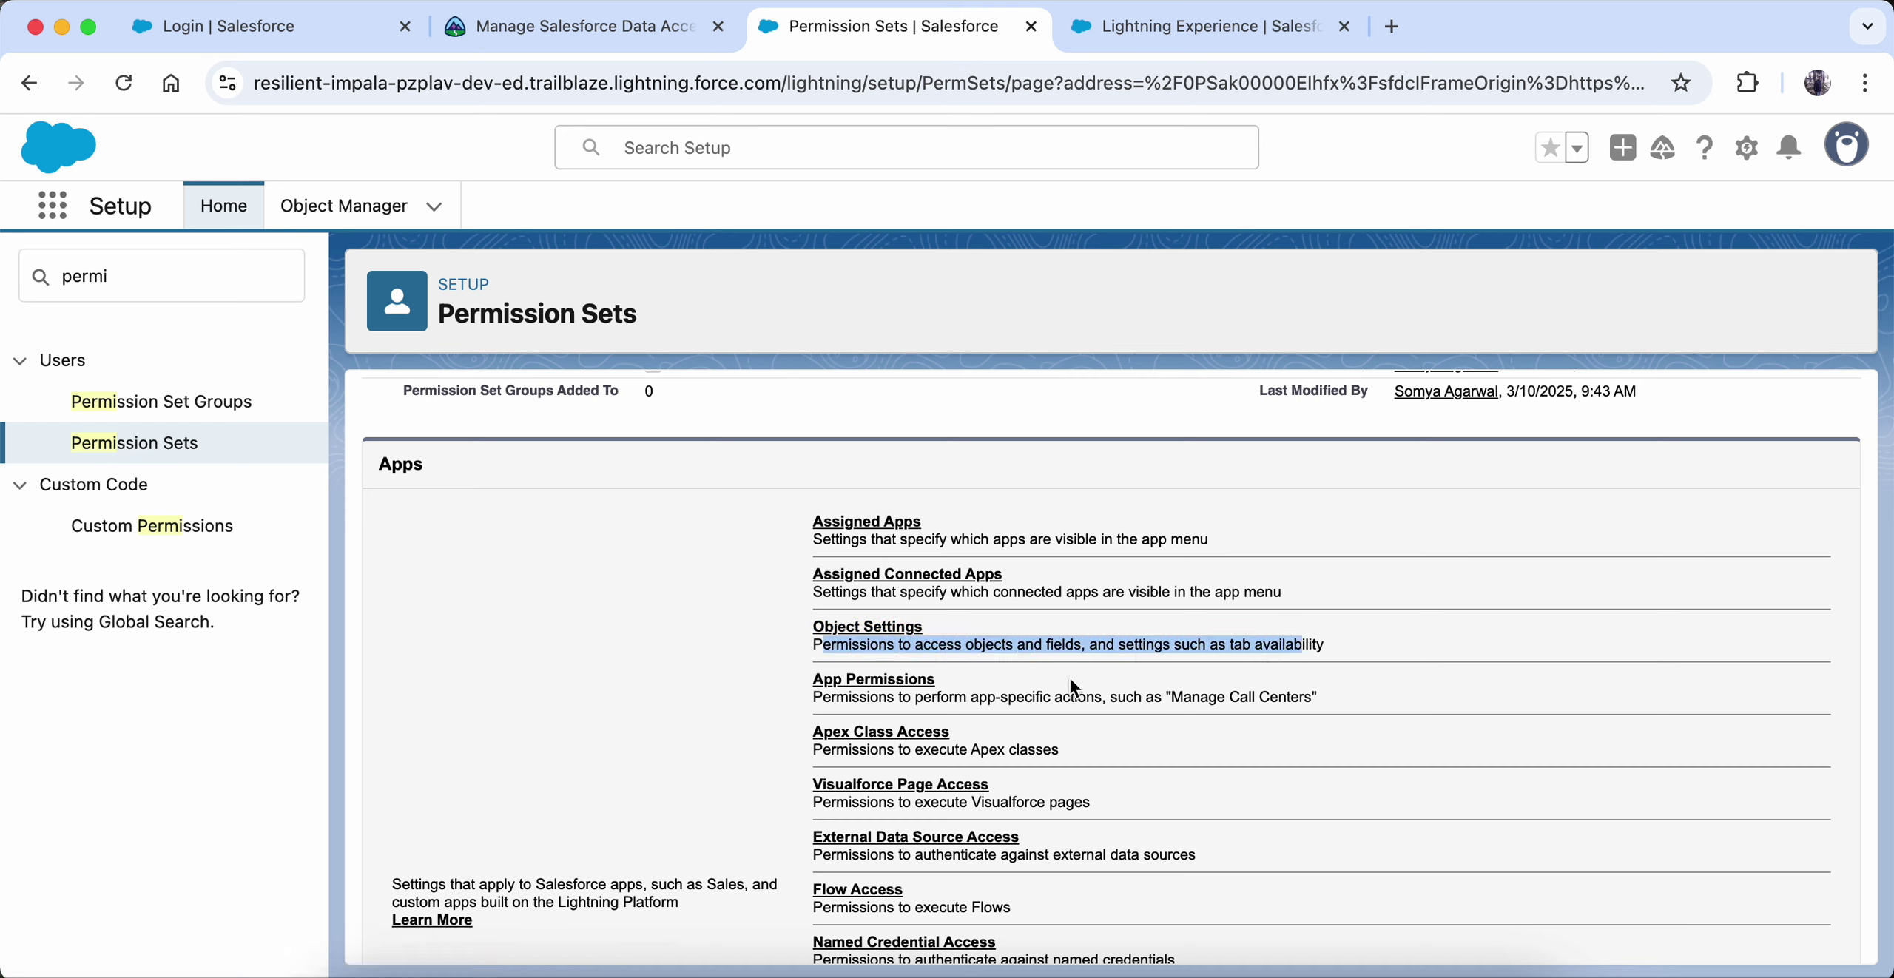
left_click(871, 627)
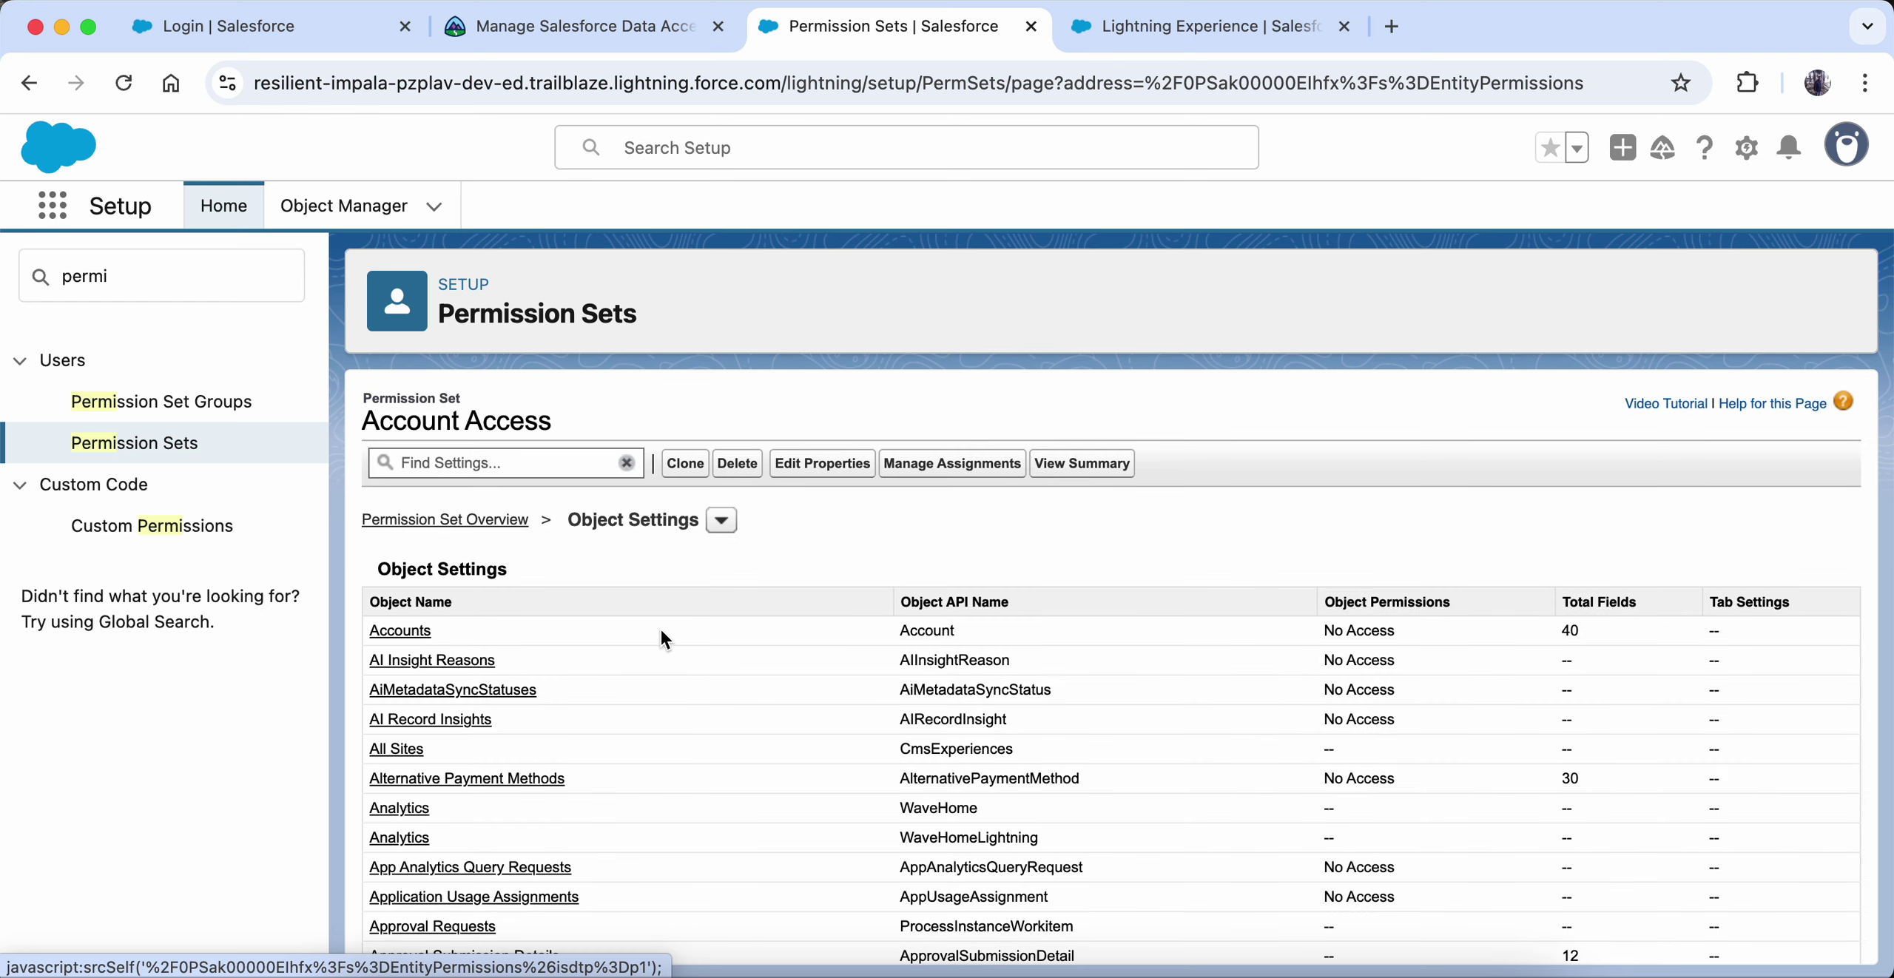
- Edit the Accounts object settings, enabling Read, Create, Edit, Delete, View All Records and Modify All Records as the Trailhead challenge requires
left_click(573, 28)
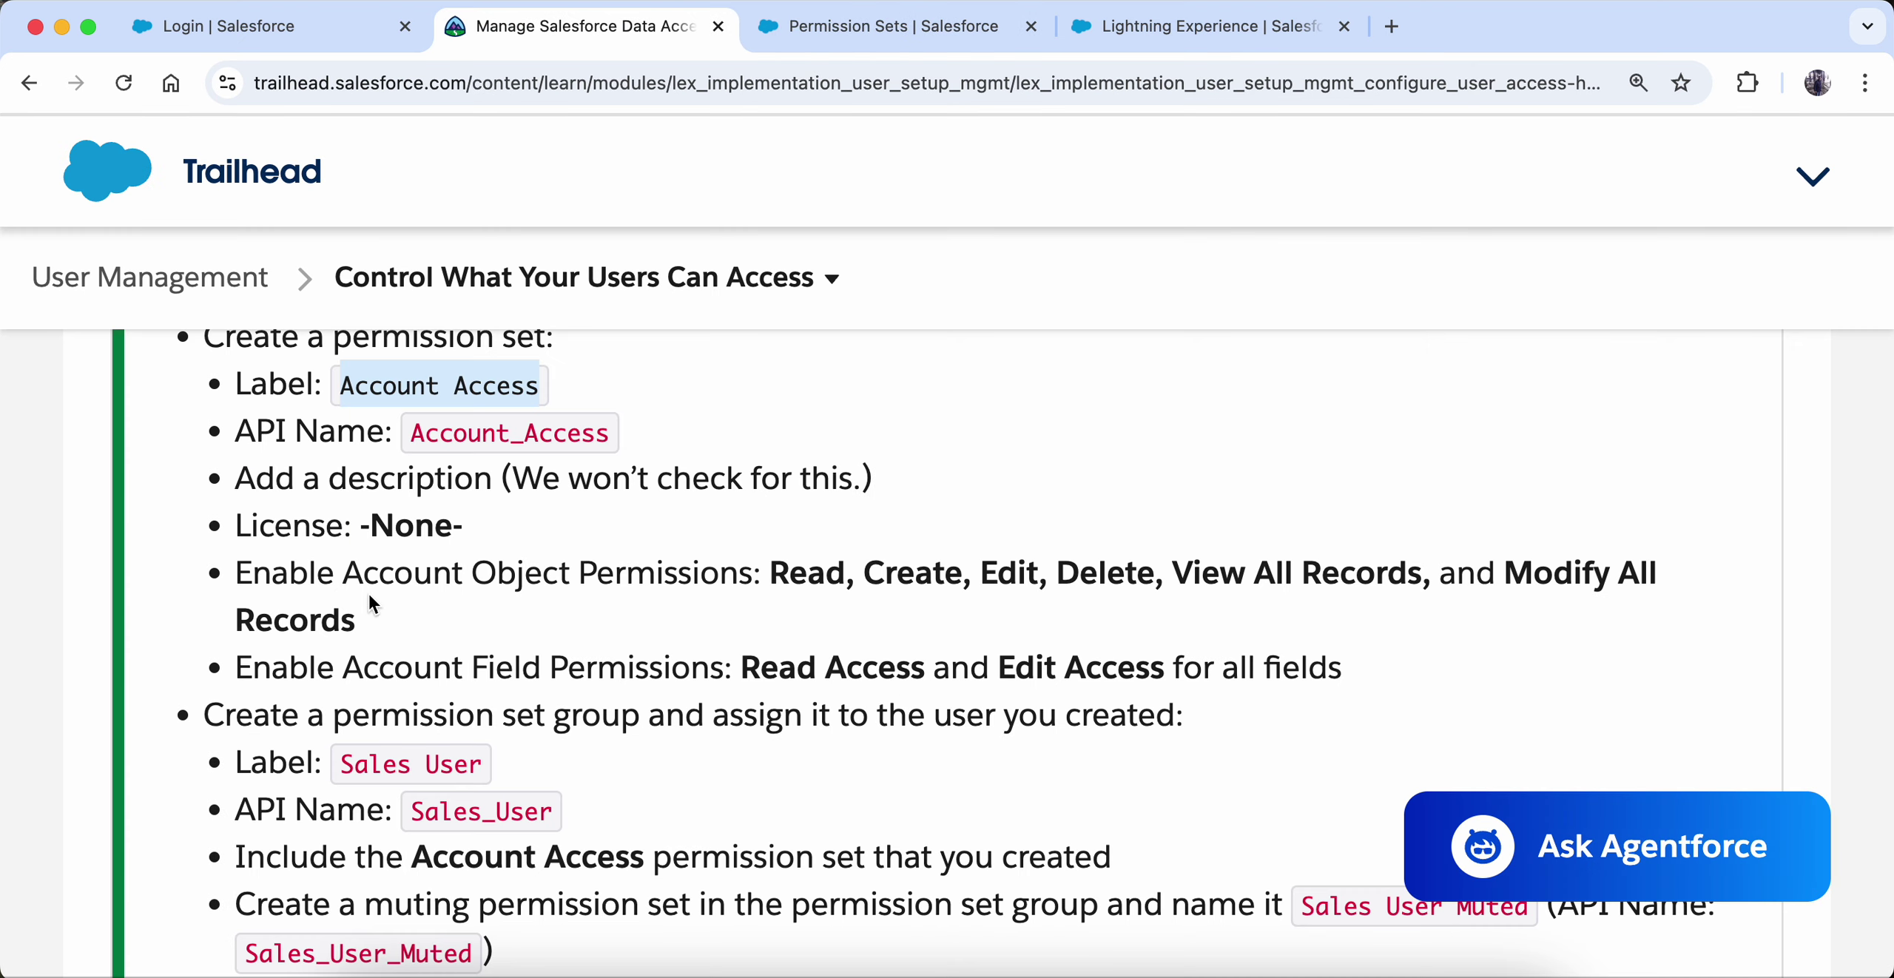
left_click_drag(336, 574, 743, 585)
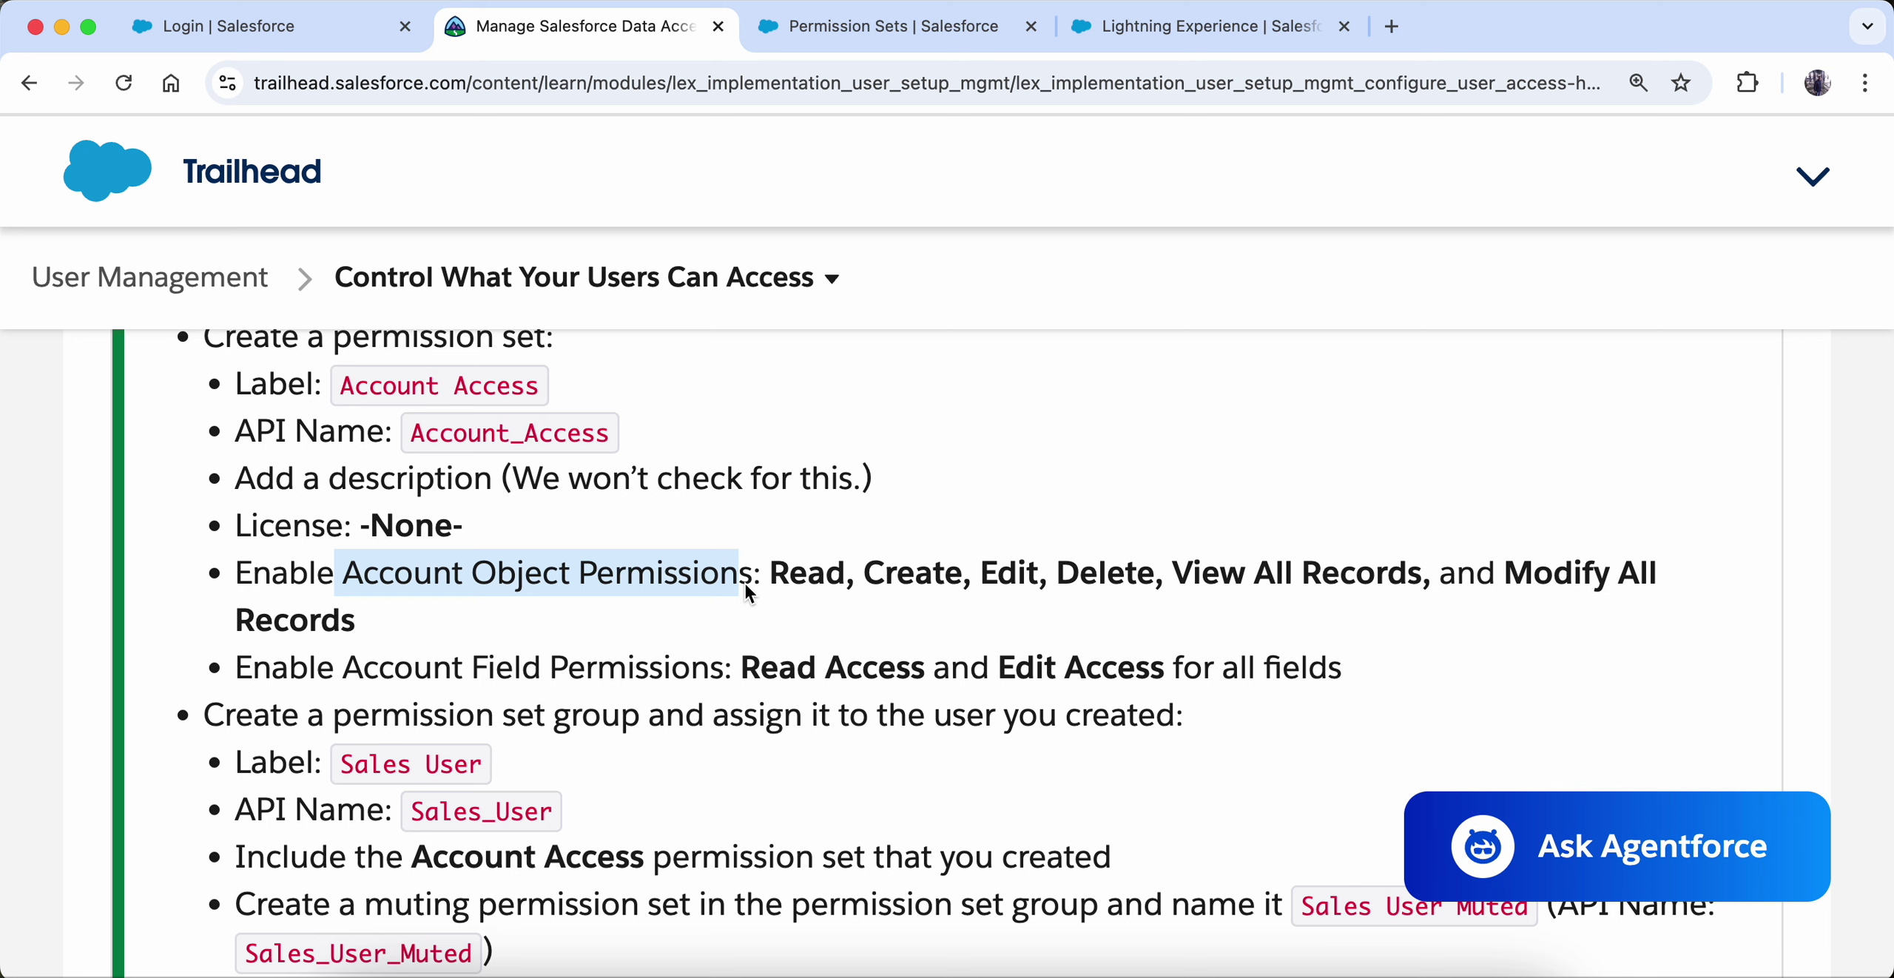
left_click(785, 30)
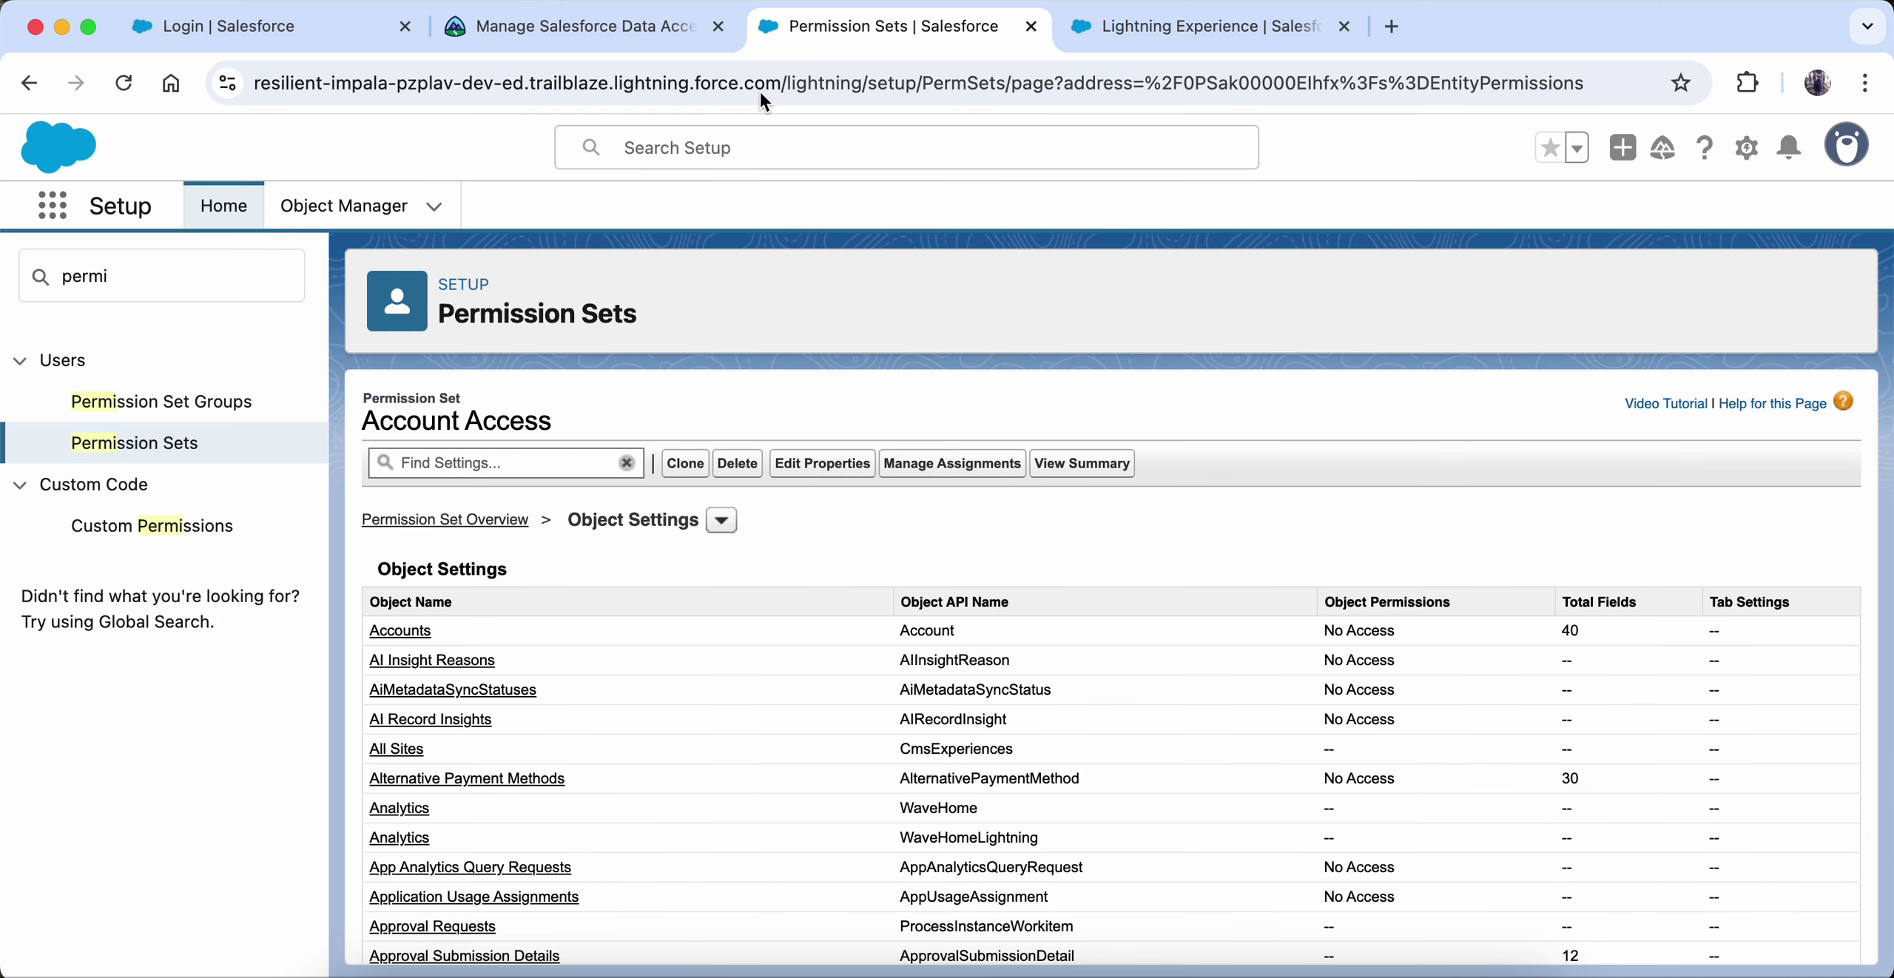
left_click(392, 631)
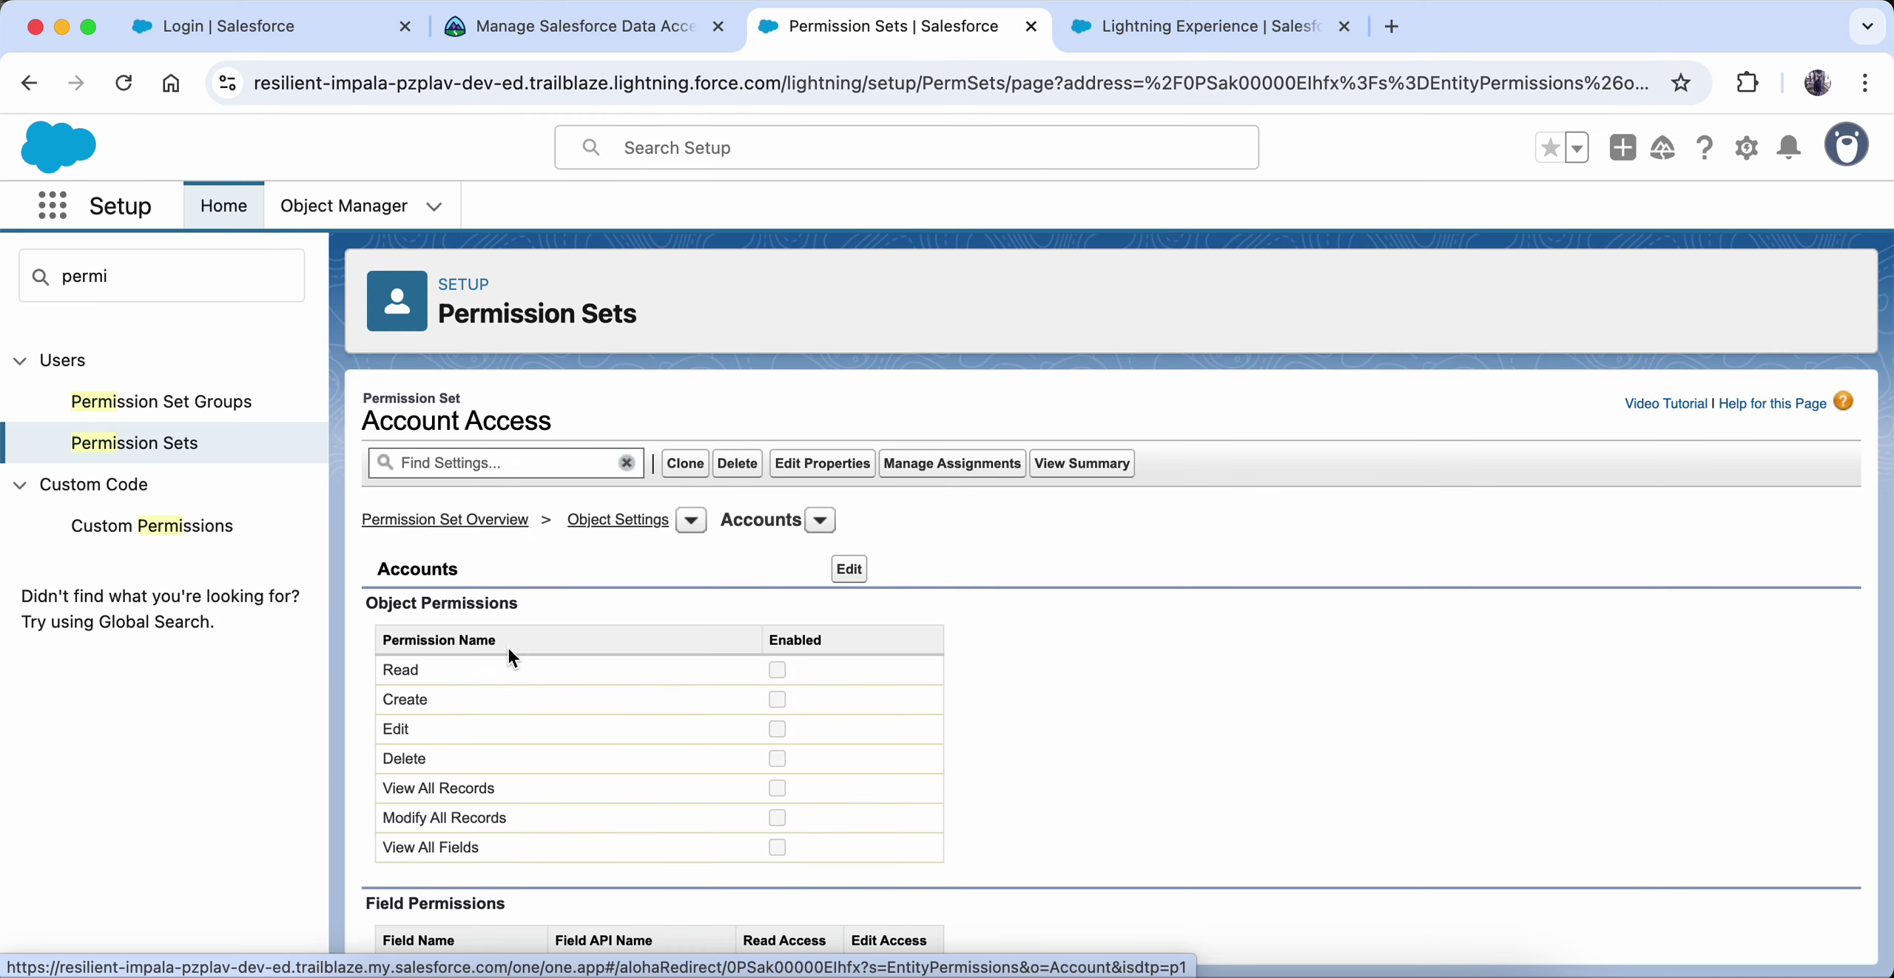
left_click(851, 570)
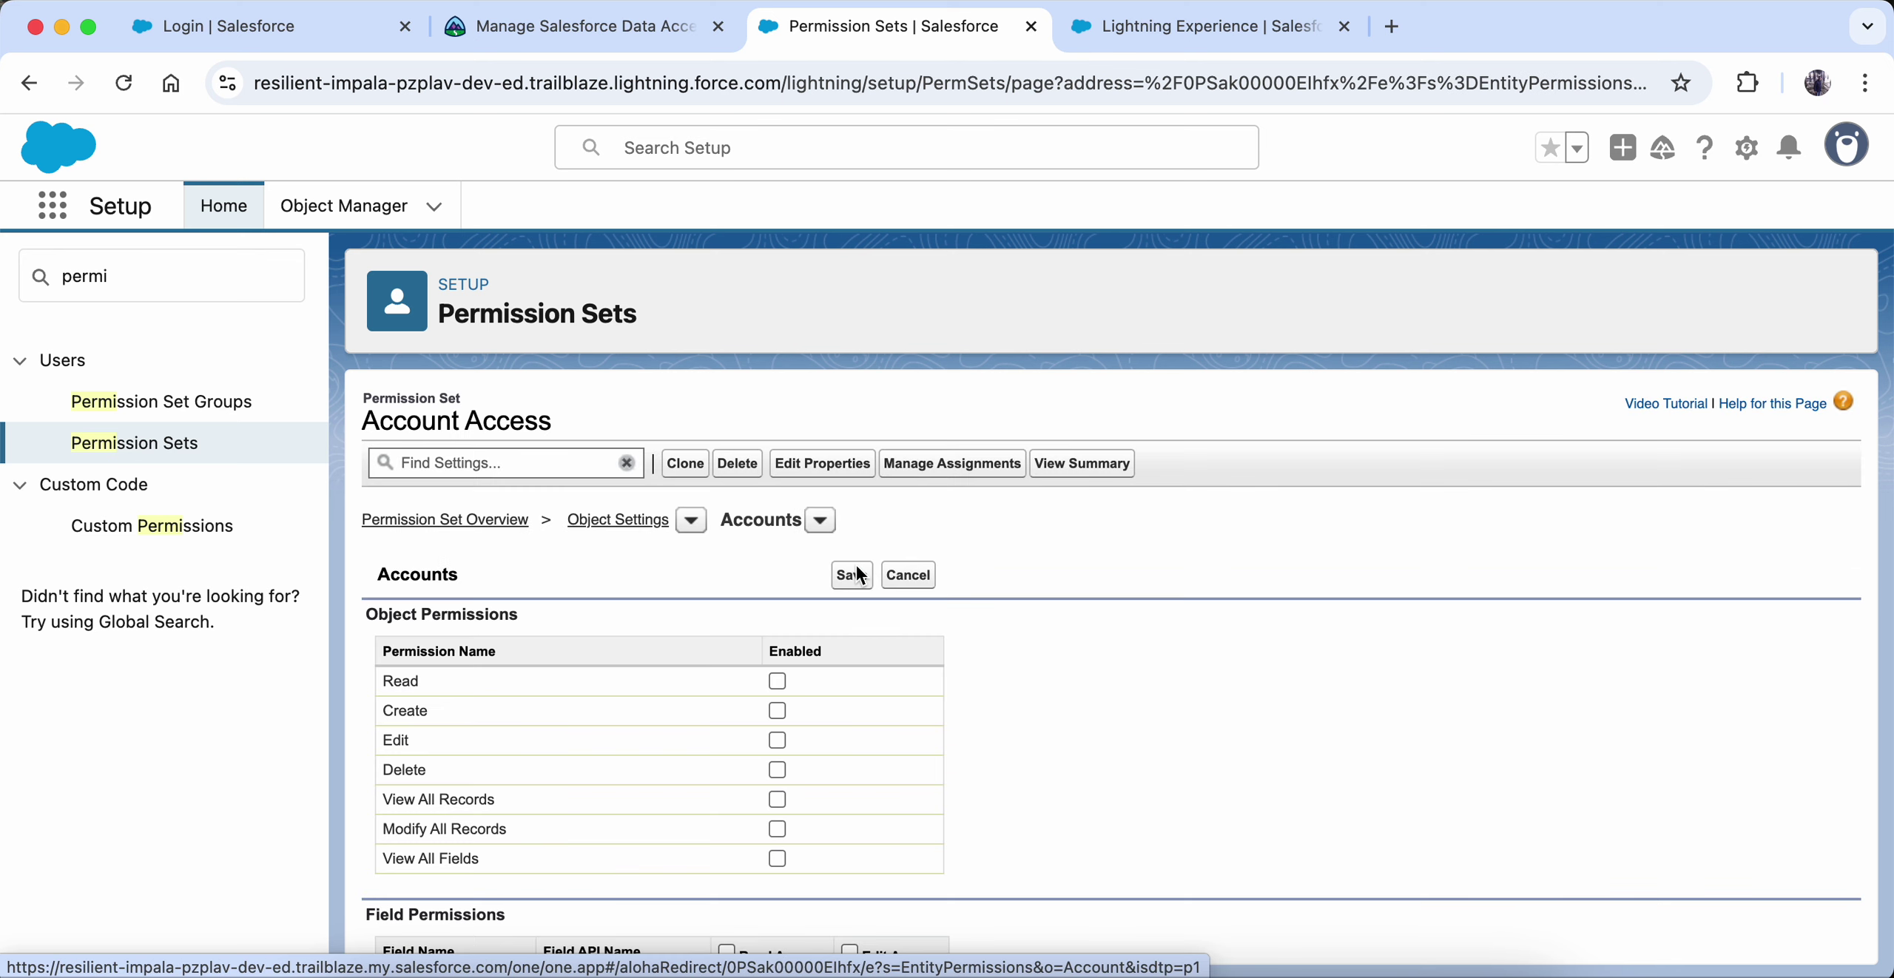
scroll(593, 631, "down", 2)
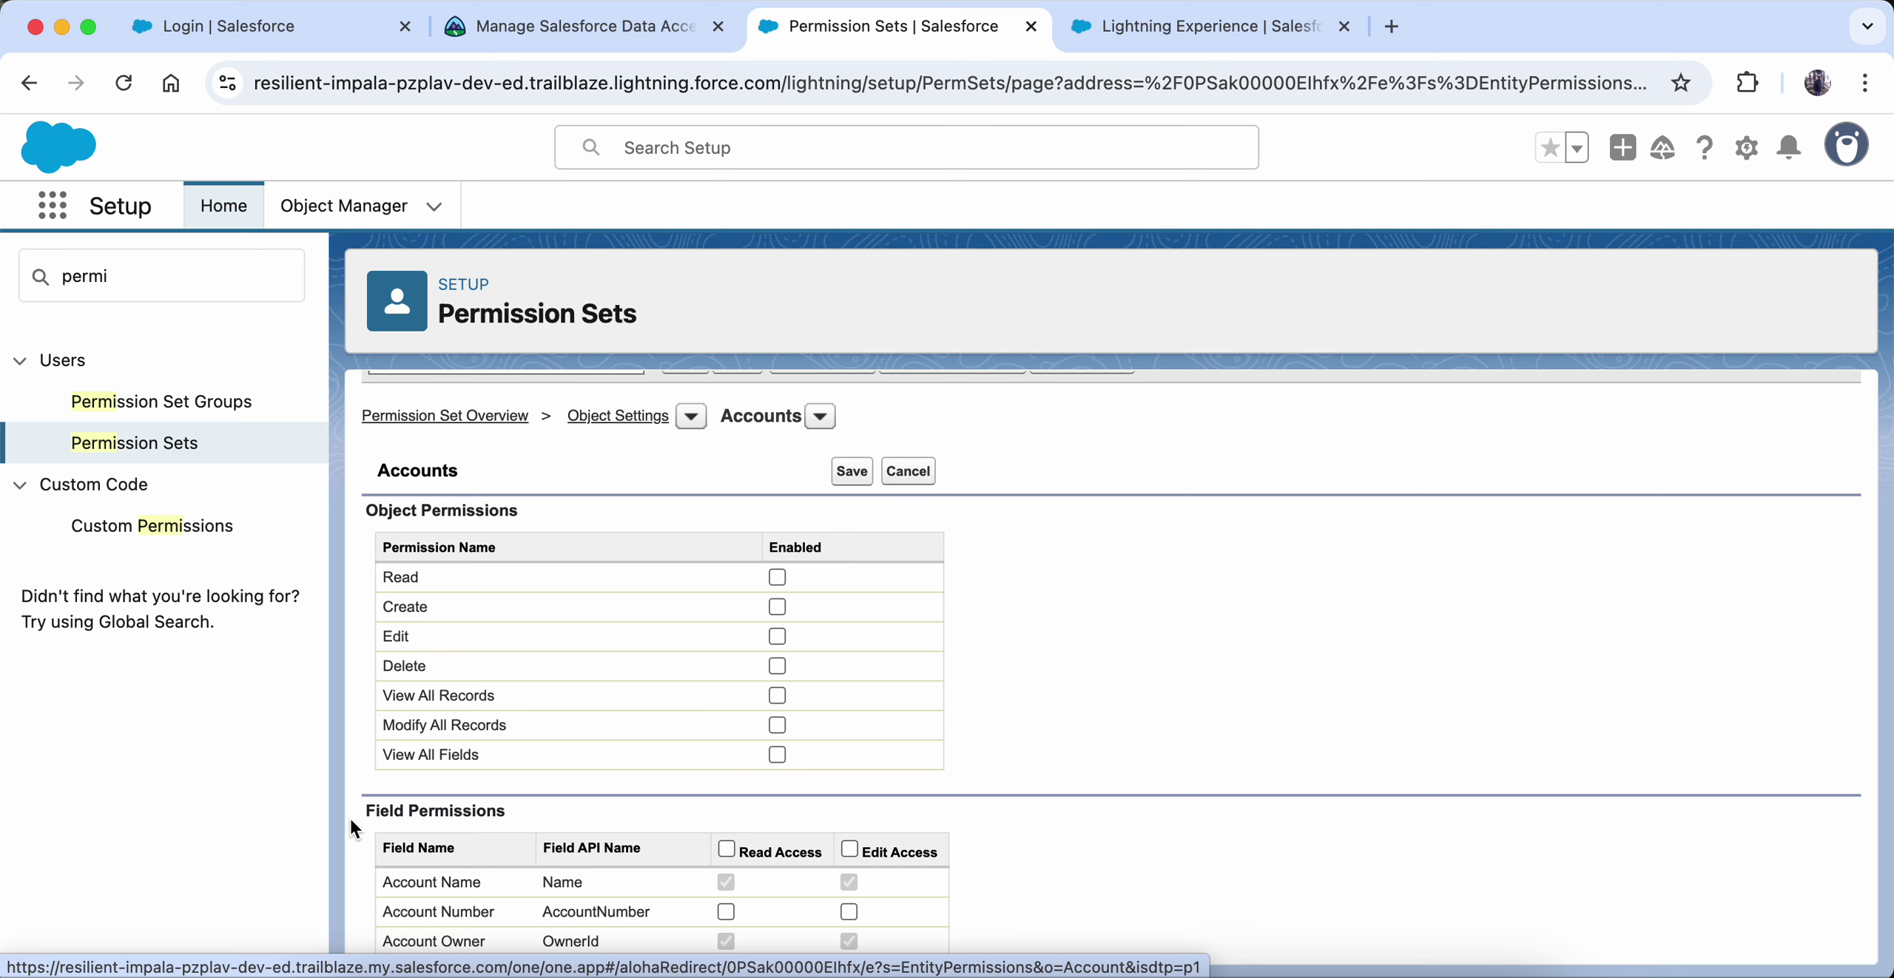
left_click(588, 26)
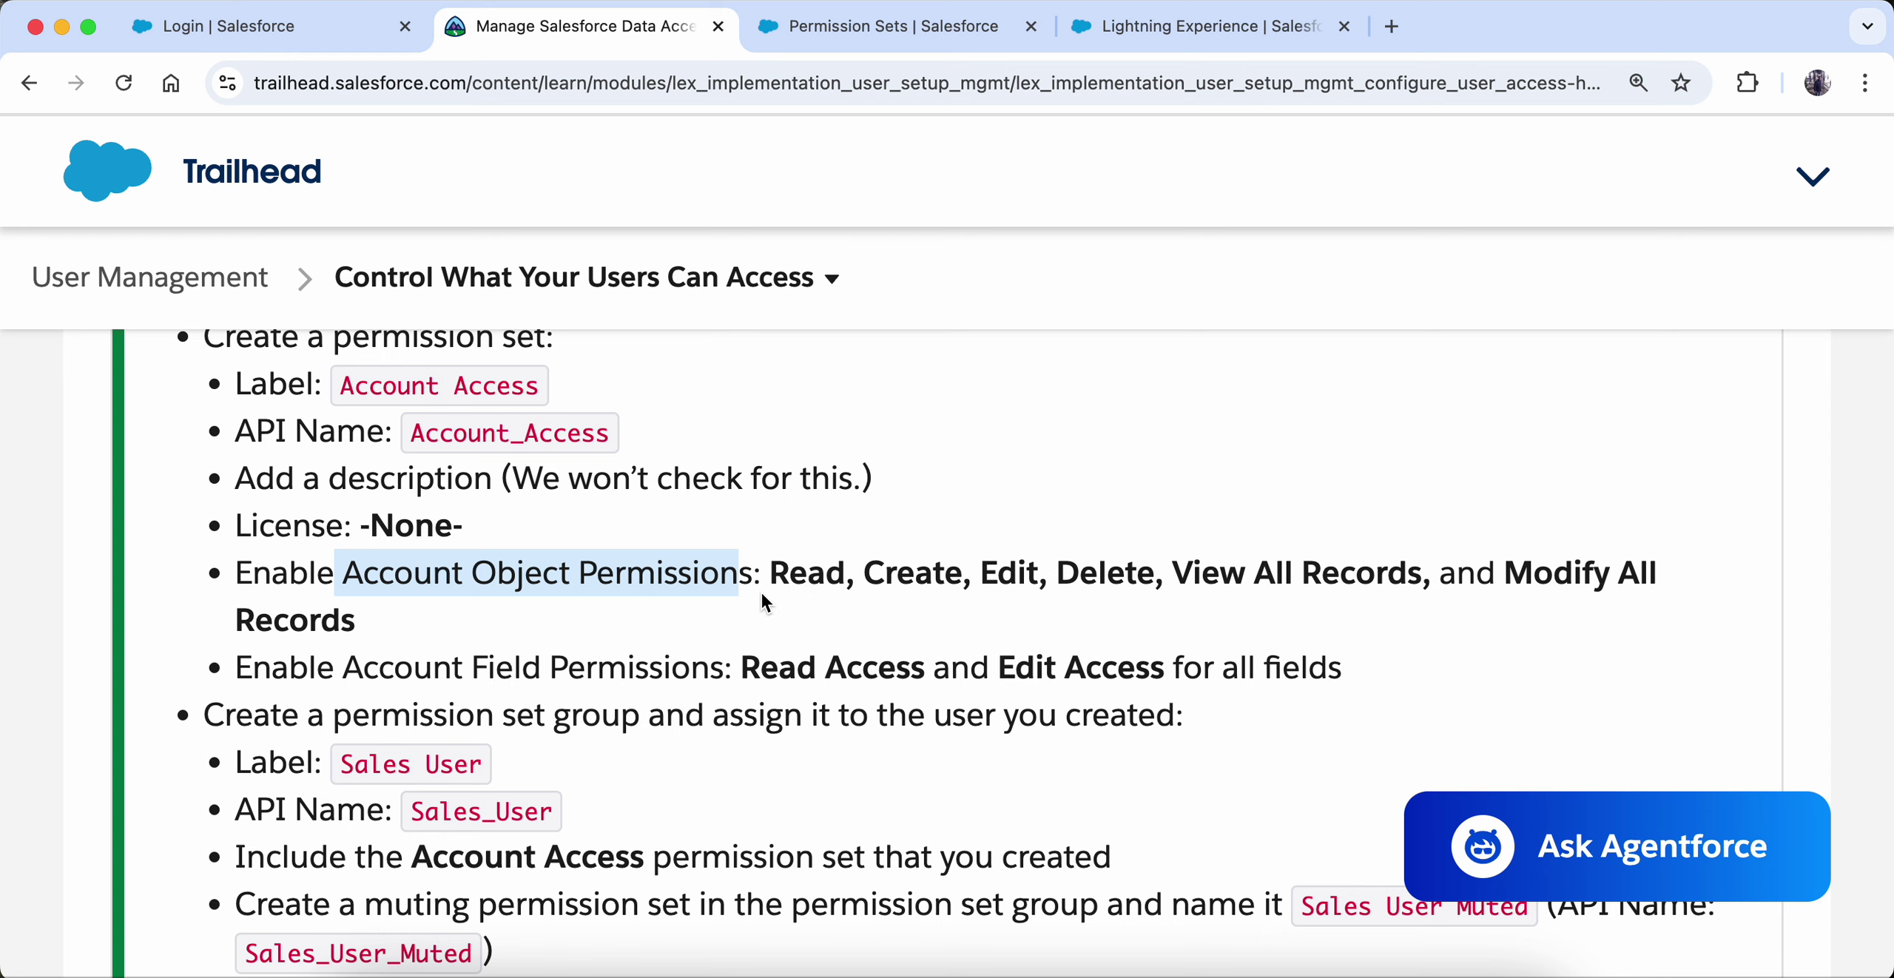
left_click(798, 33)
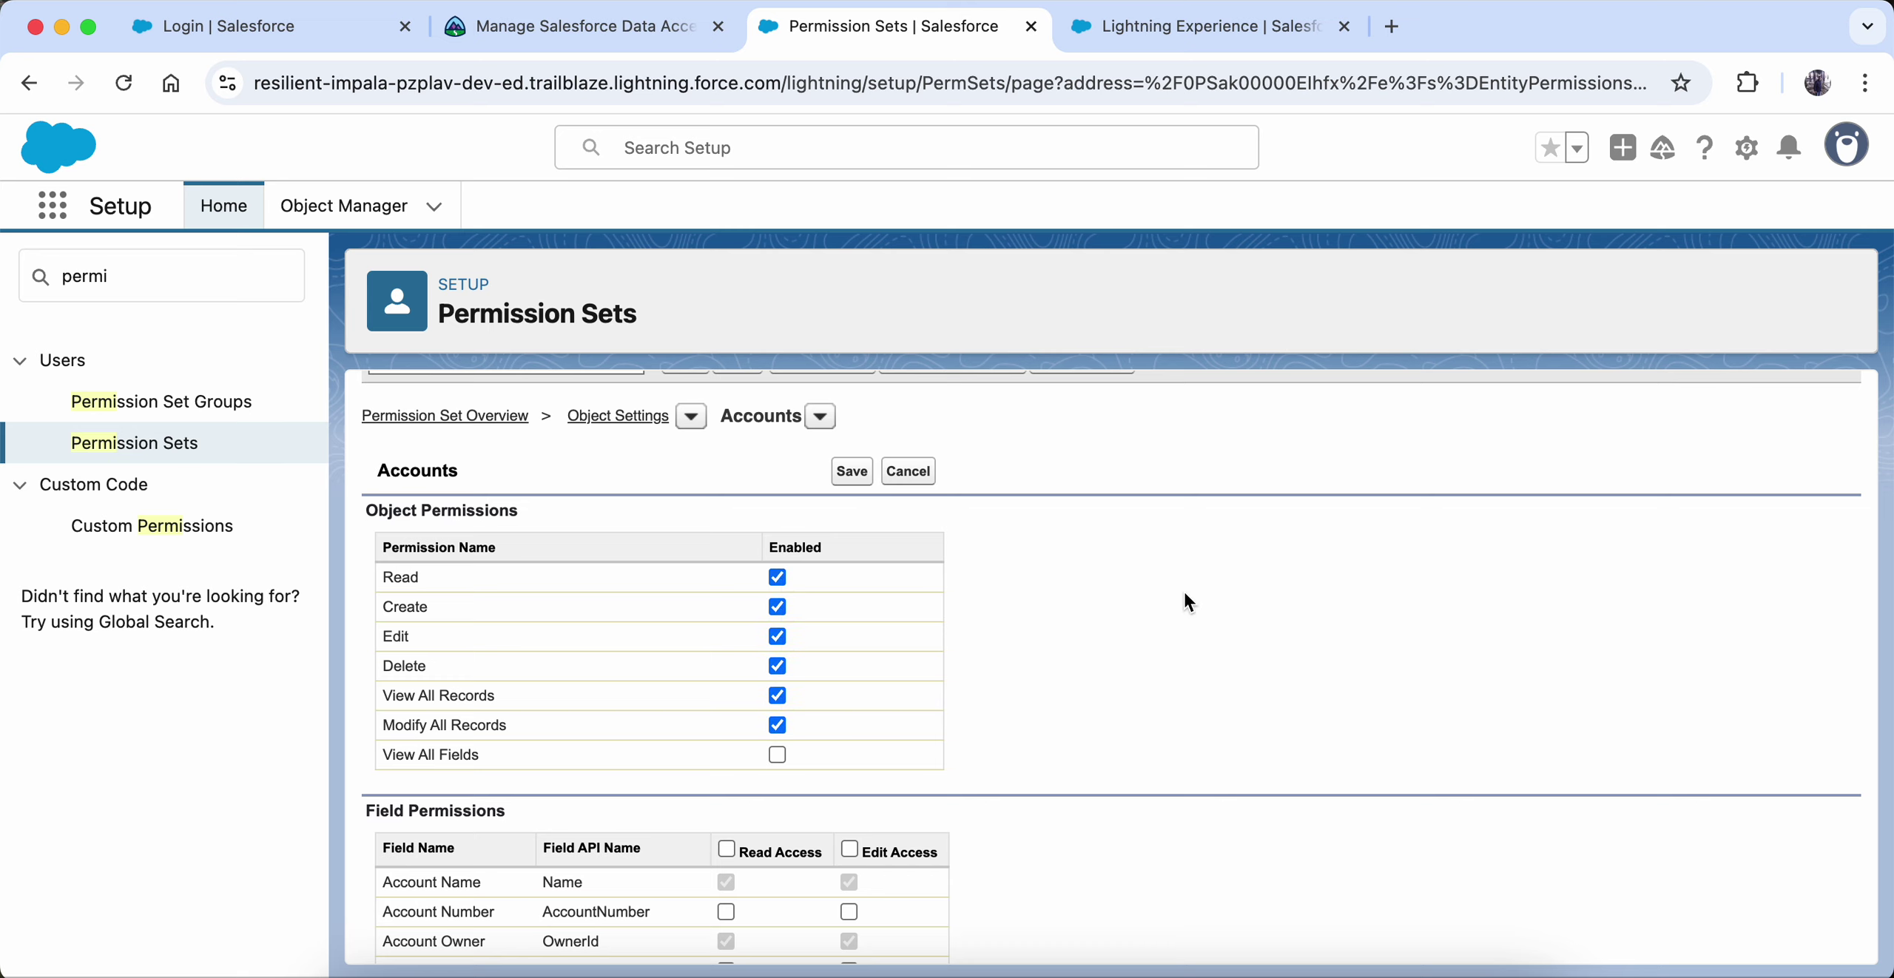
- Check the field permission requirement on Trailhead and enable Read Access for all Account fields
scroll(1185, 602, "down", 5)
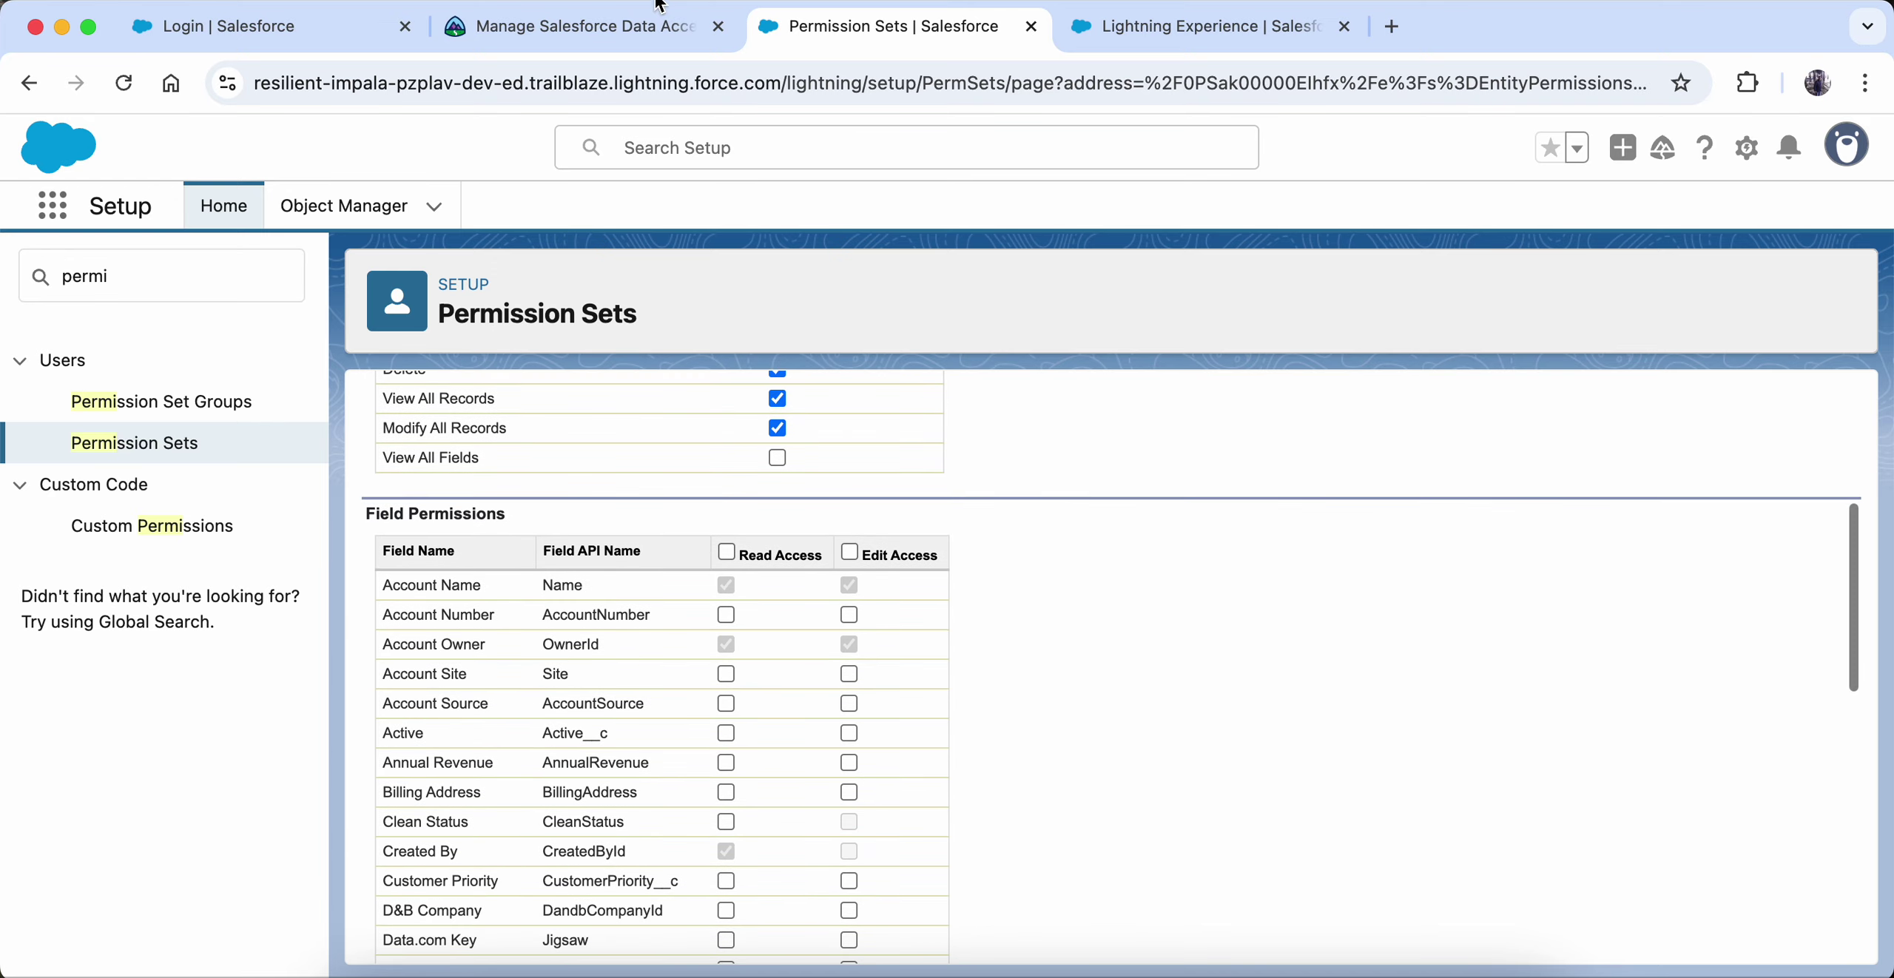
left_click(584, 26)
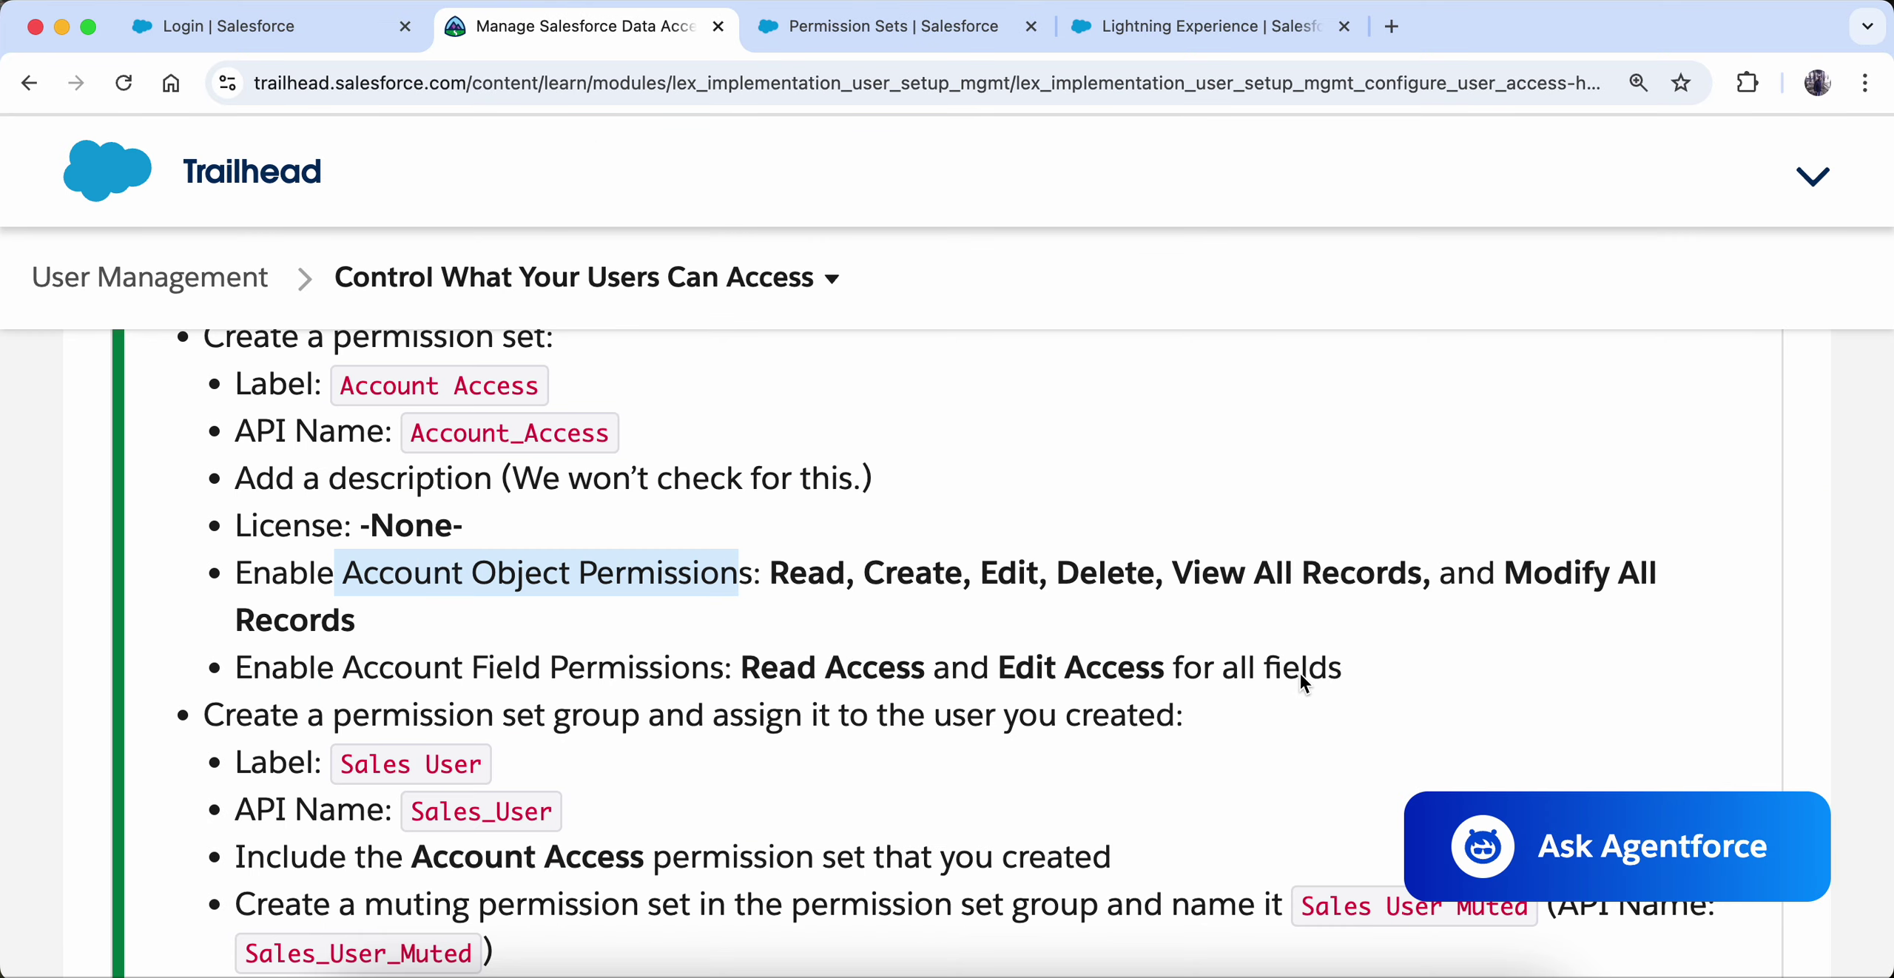
left_click(797, 39)
scroll(674, 770, "down", 1)
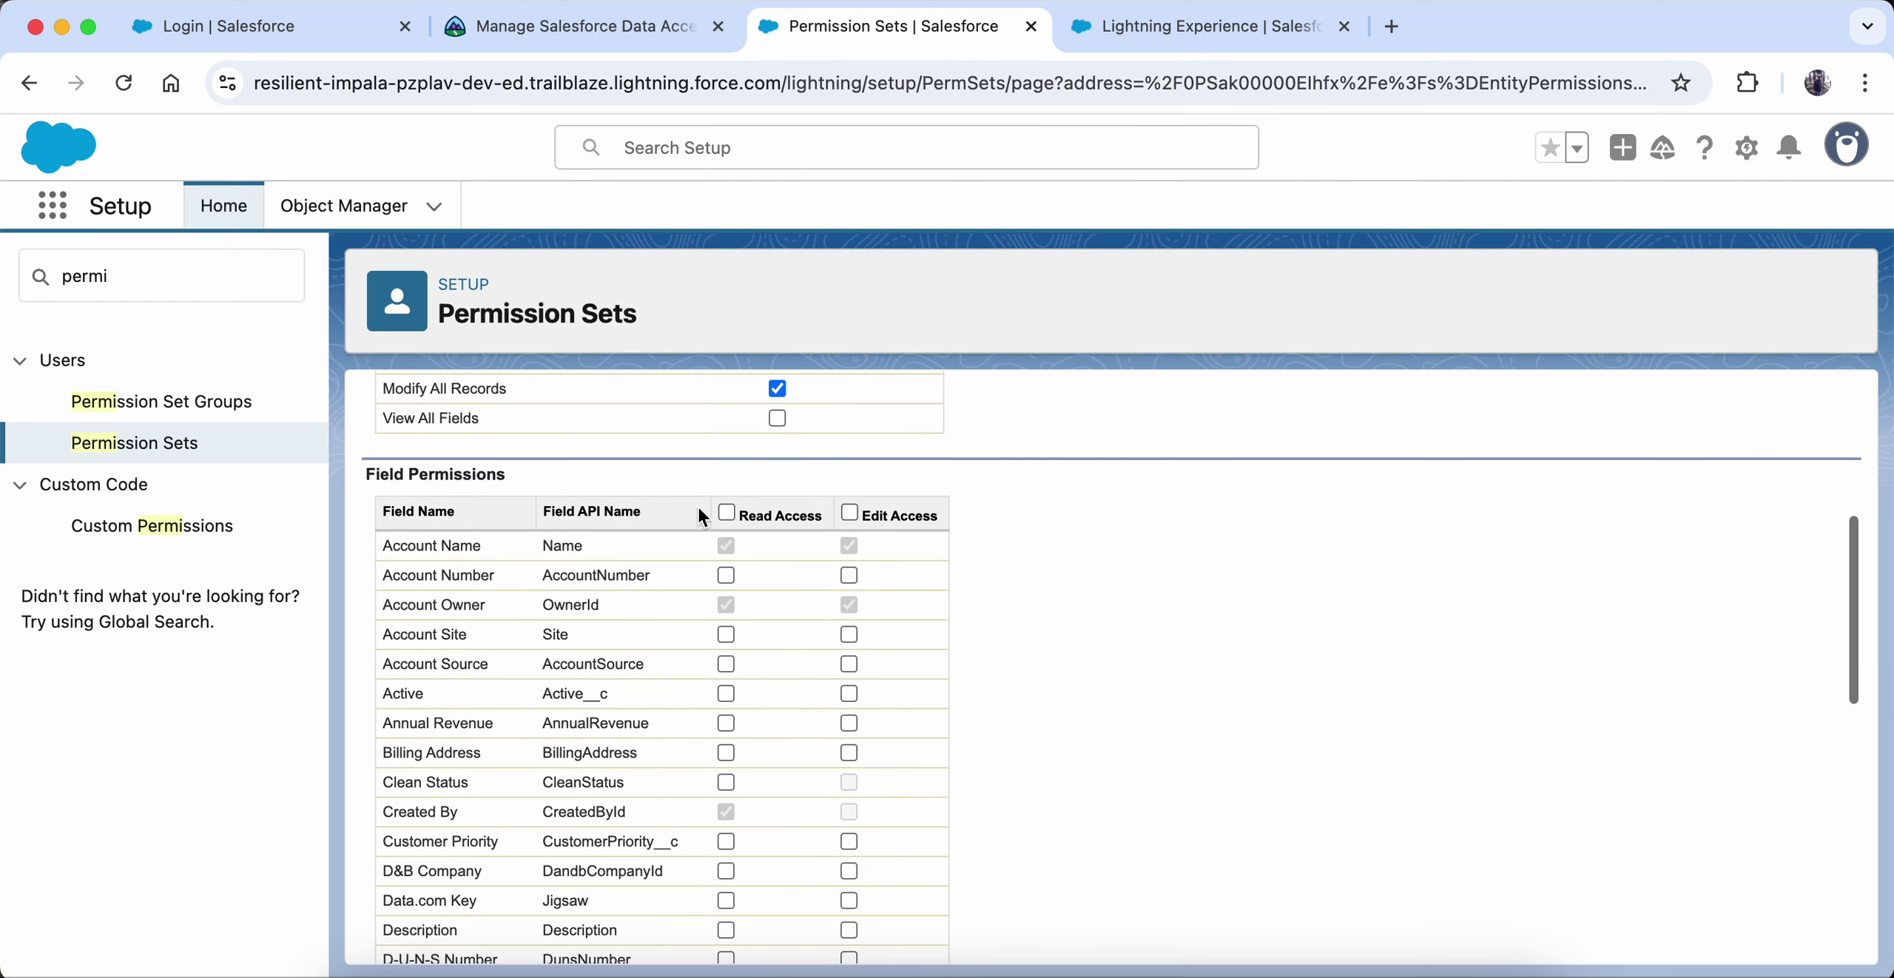
left_click(726, 513)
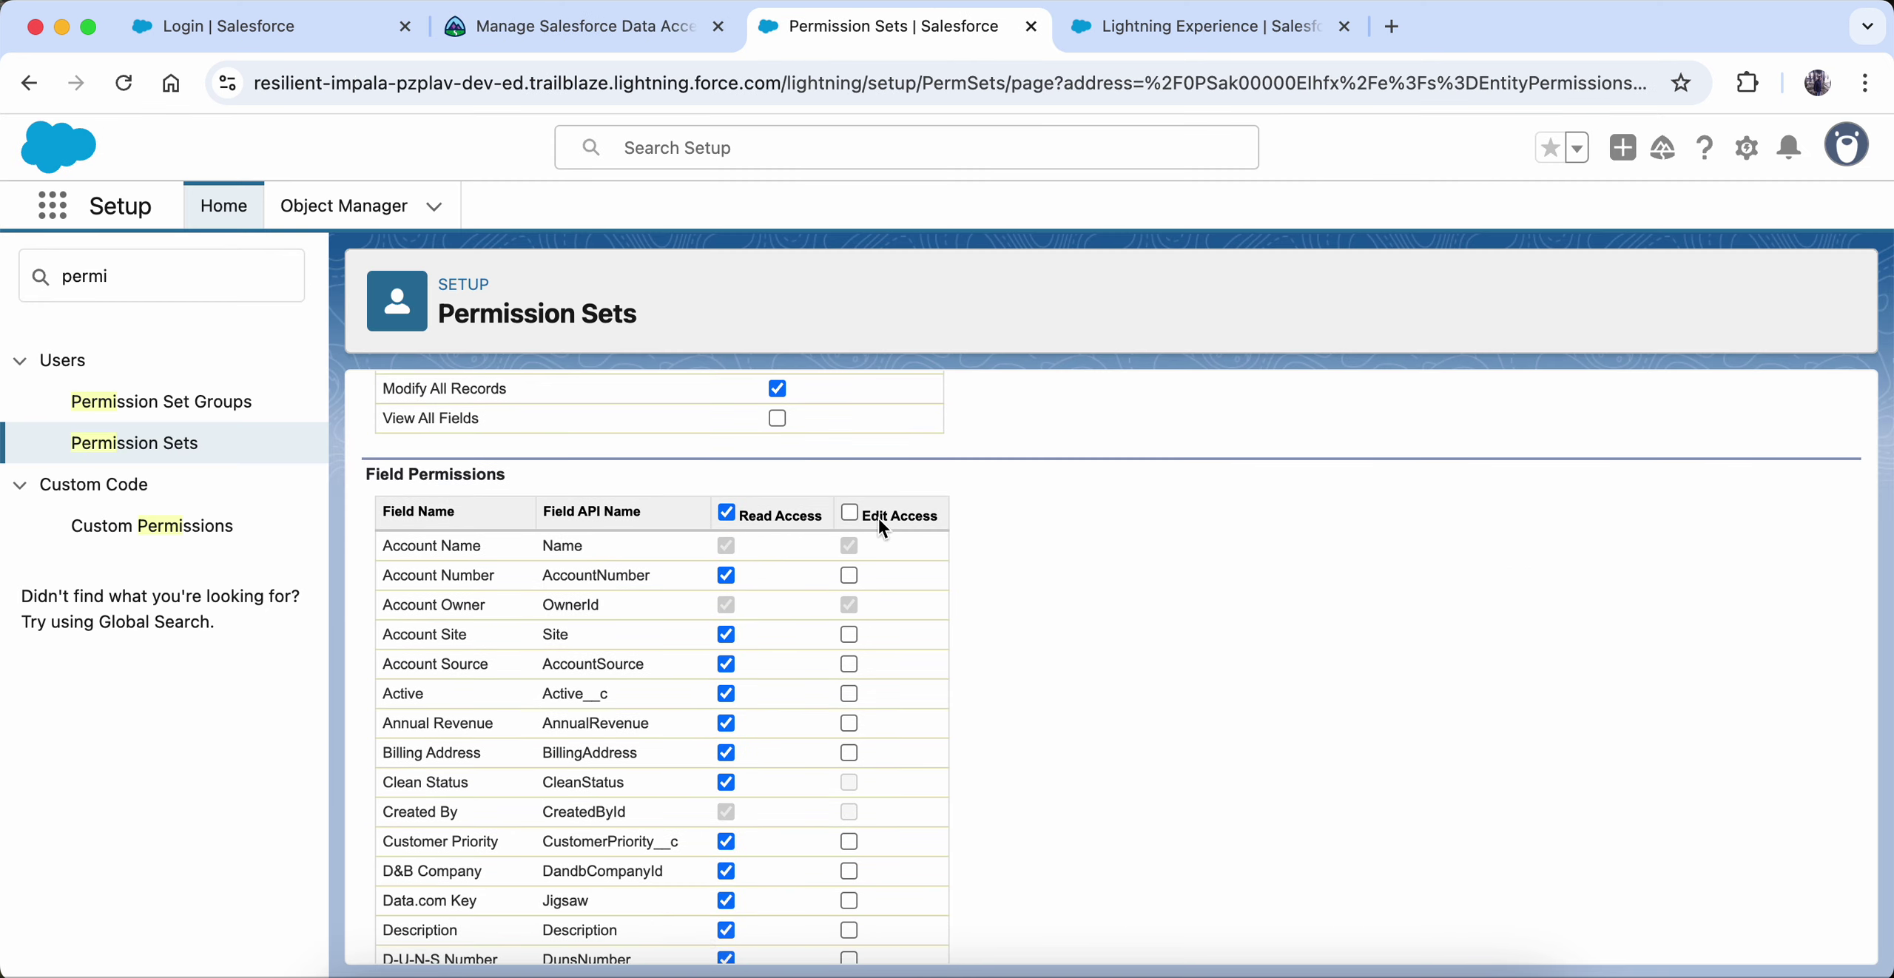
scroll(727, 891, "down", 15)
scroll(727, 891, "up", 15)
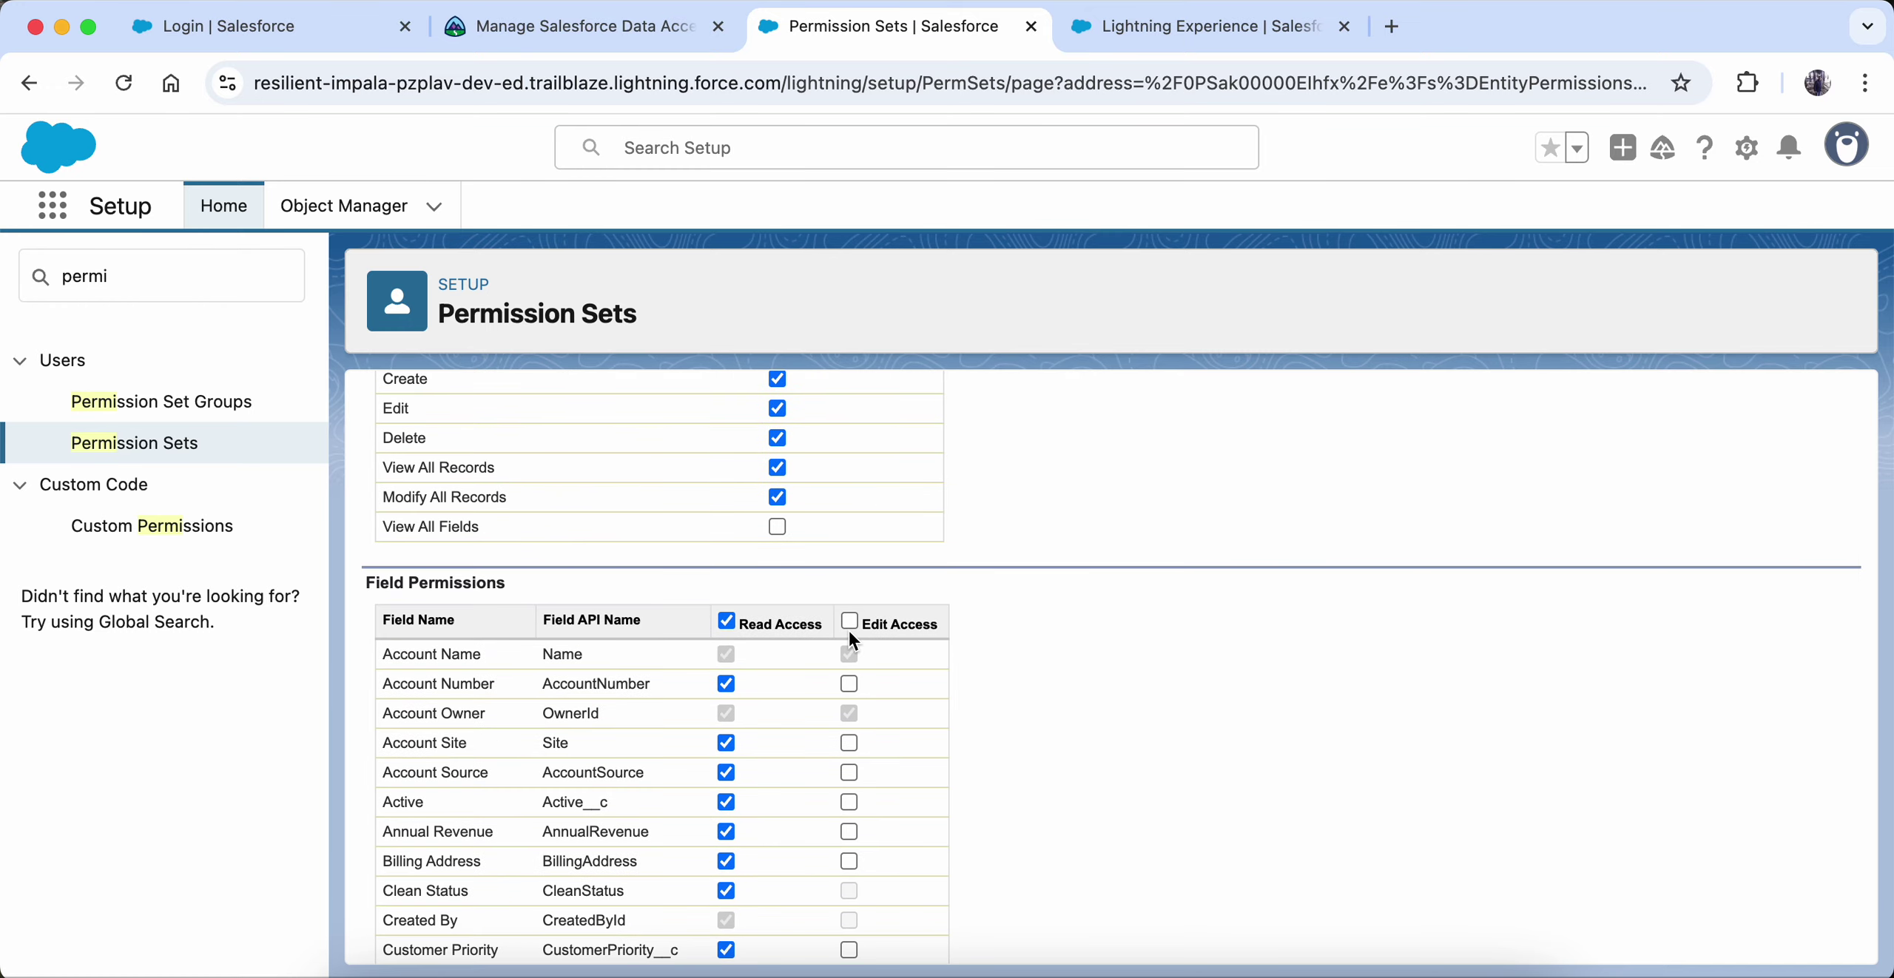
- Enable Edit Access for all Account fields and save the Accounts permissions
left_click(849, 623)
scroll(846, 769, "down", 12)
scroll(846, 770, "up", 8)
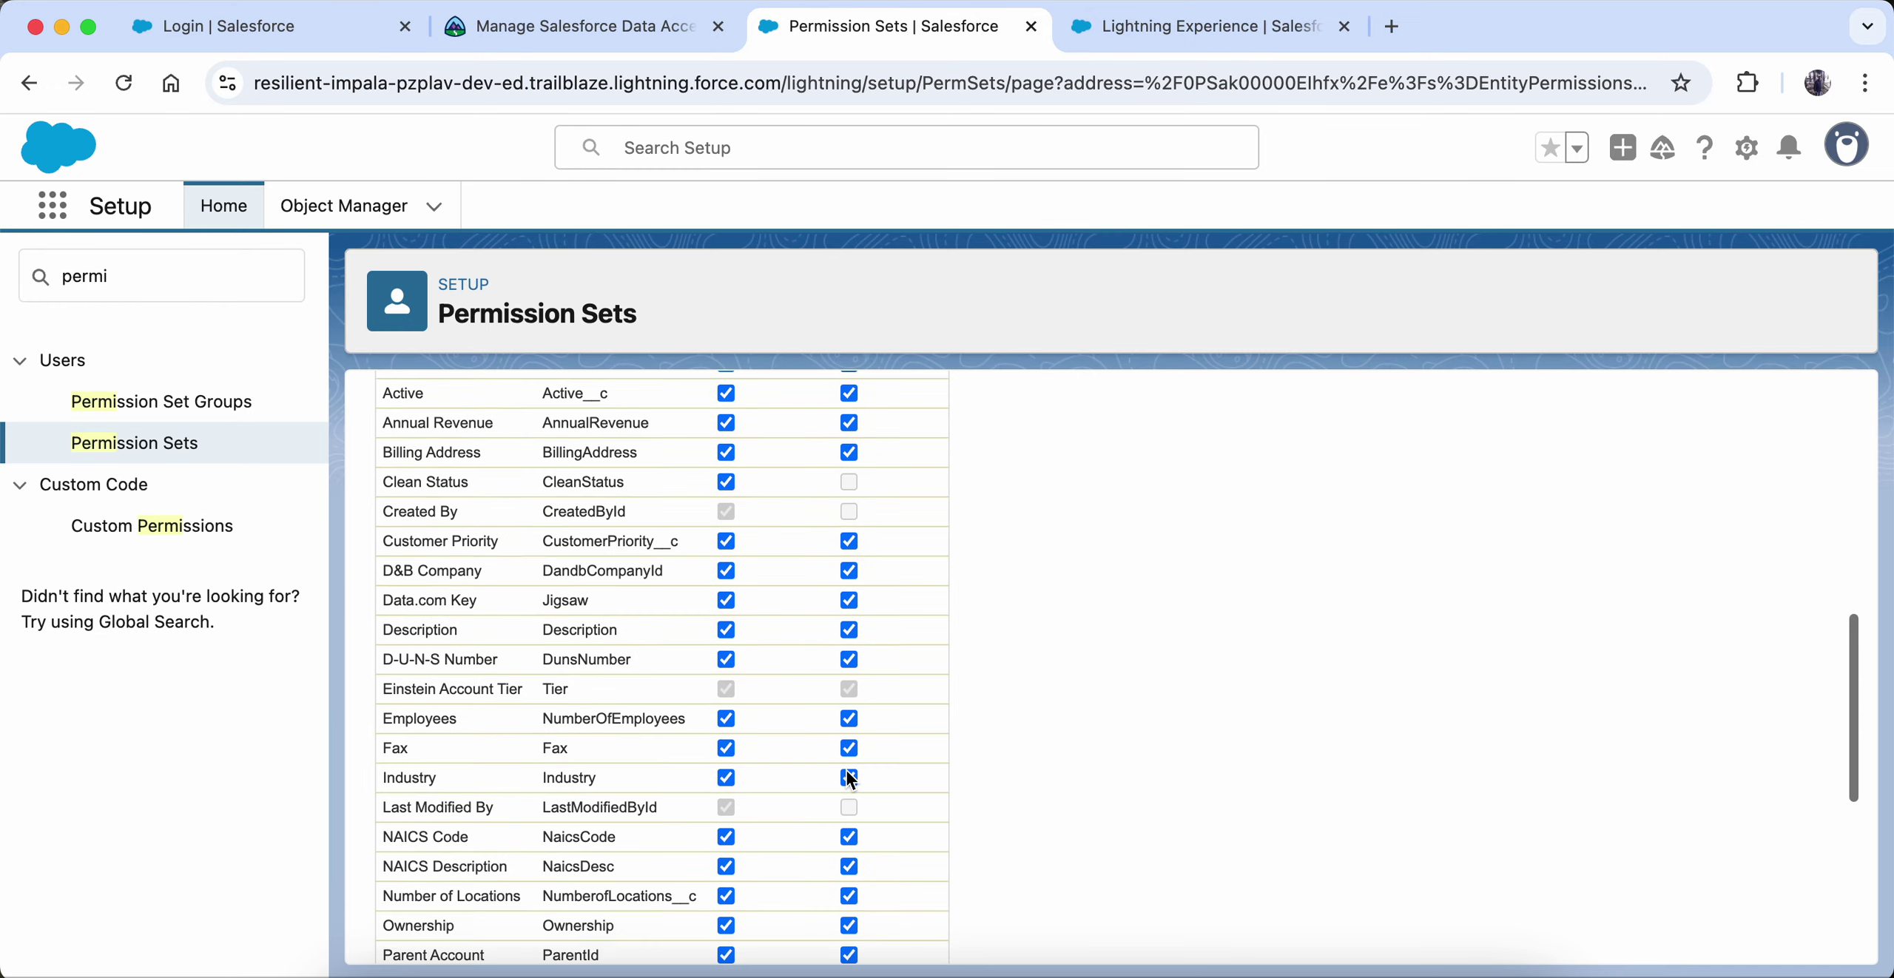
scroll(846, 770, "up", 6)
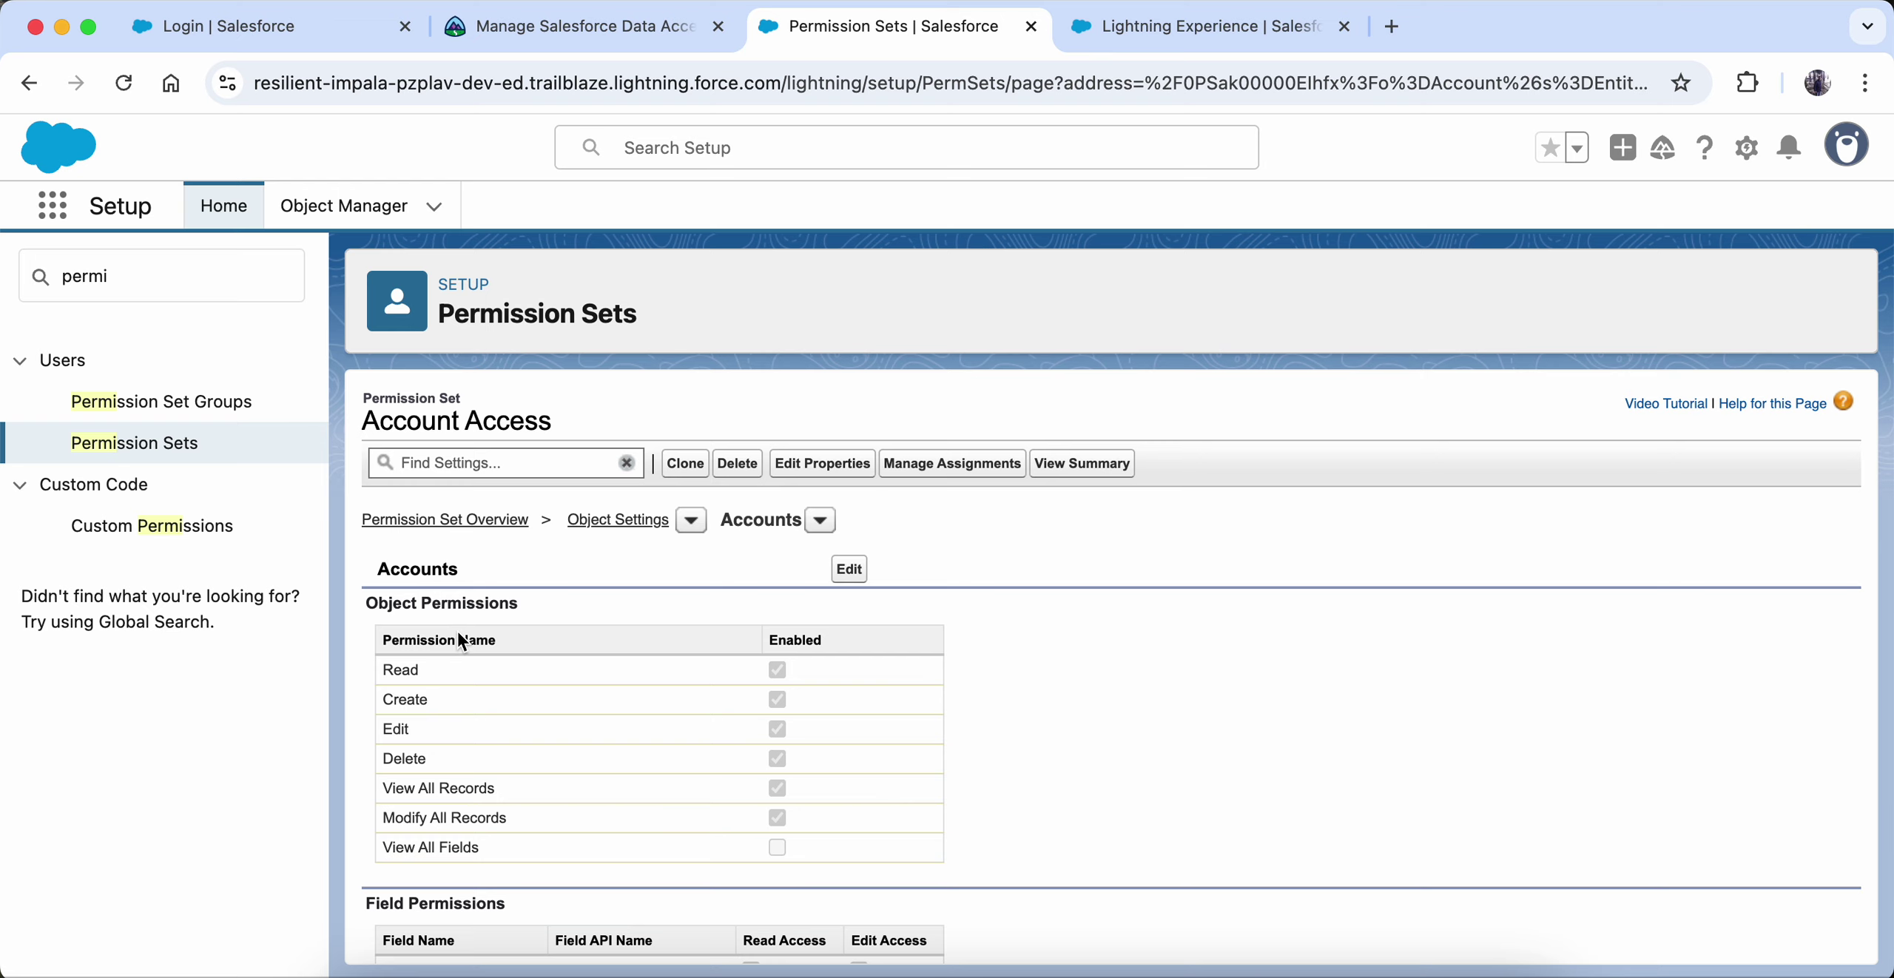
scroll(457, 630, "down", 5)
- Start a new permission set group with the label Sales User and API name Sales_User, taken from the Trailhead requirements
left_click(498, 30)
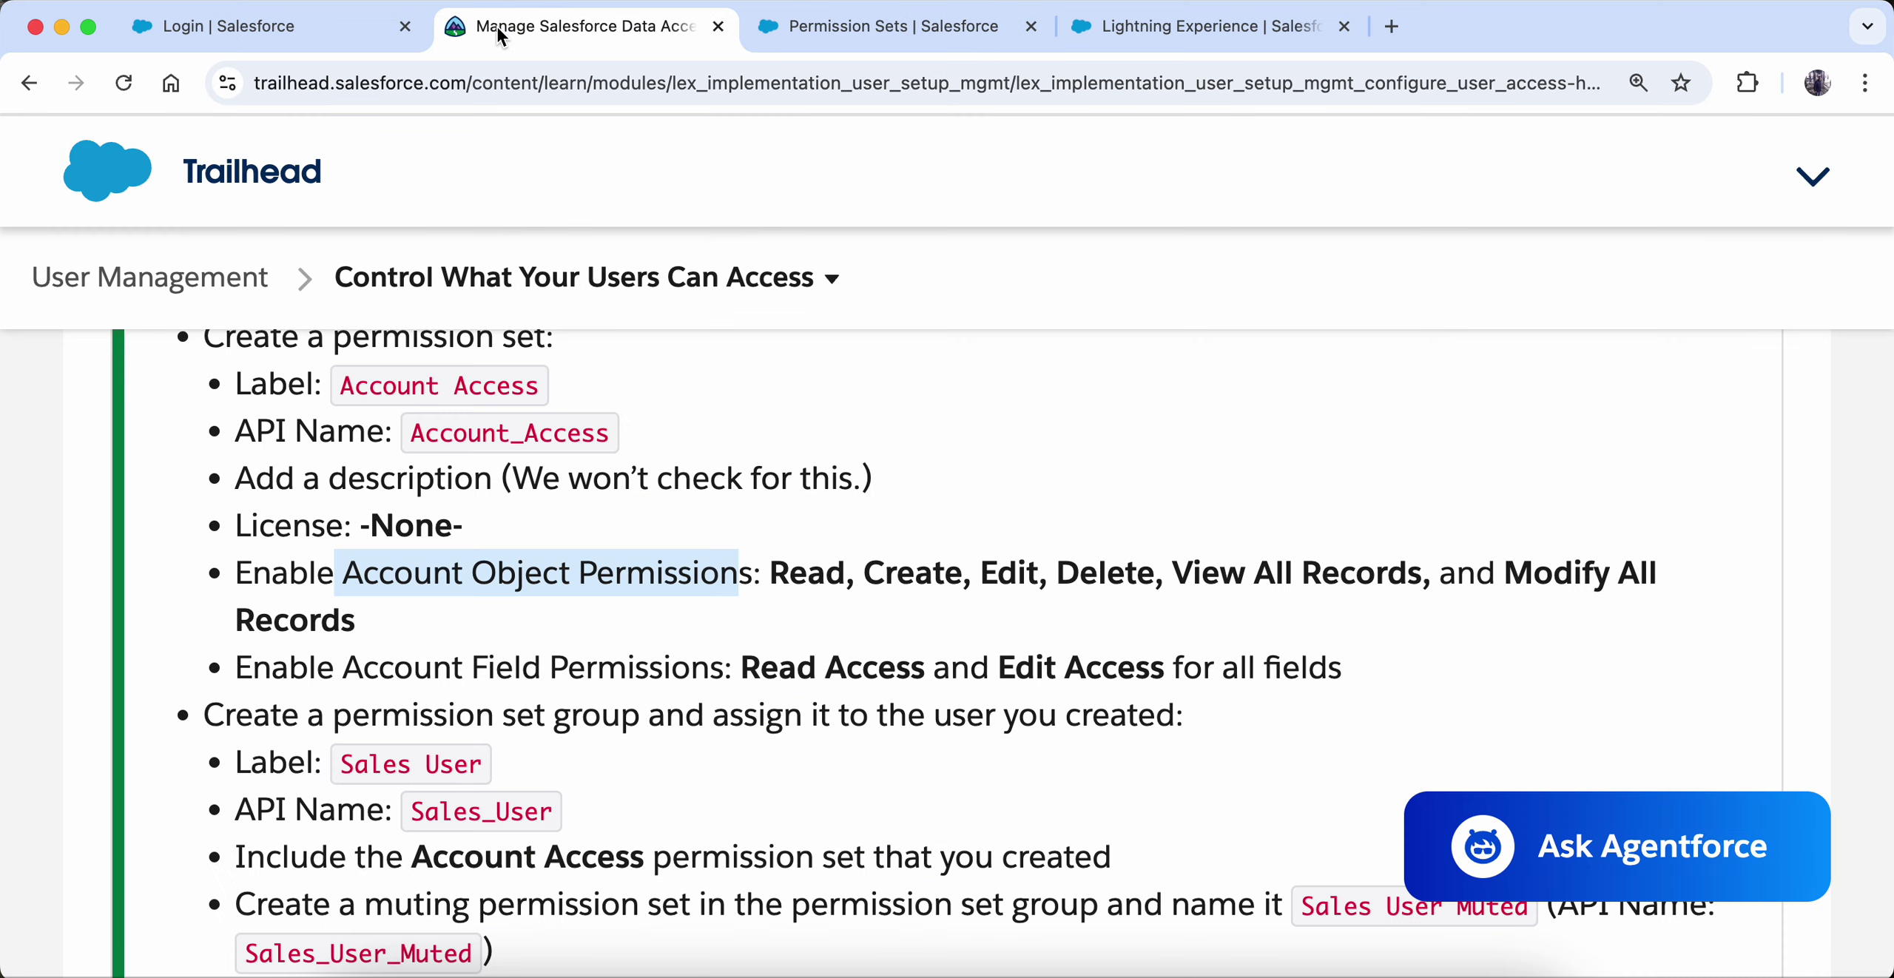
scroll(349, 663, "down", 2)
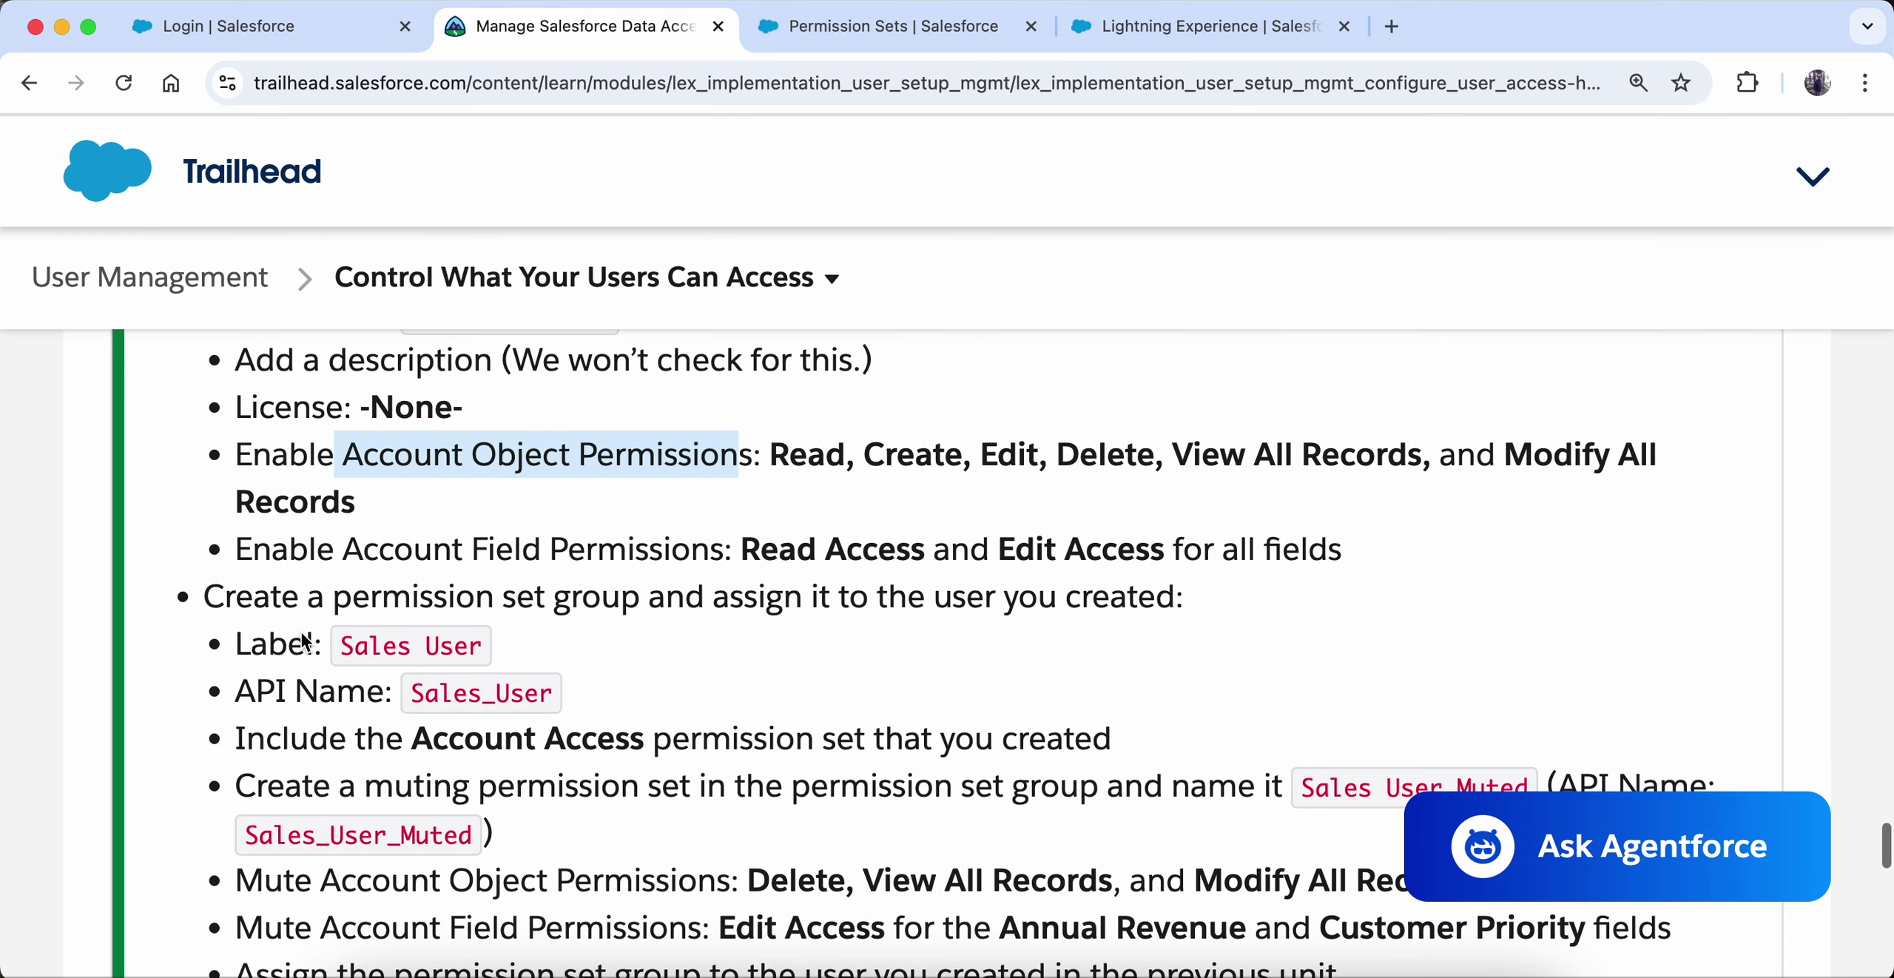
left_click(345, 652)
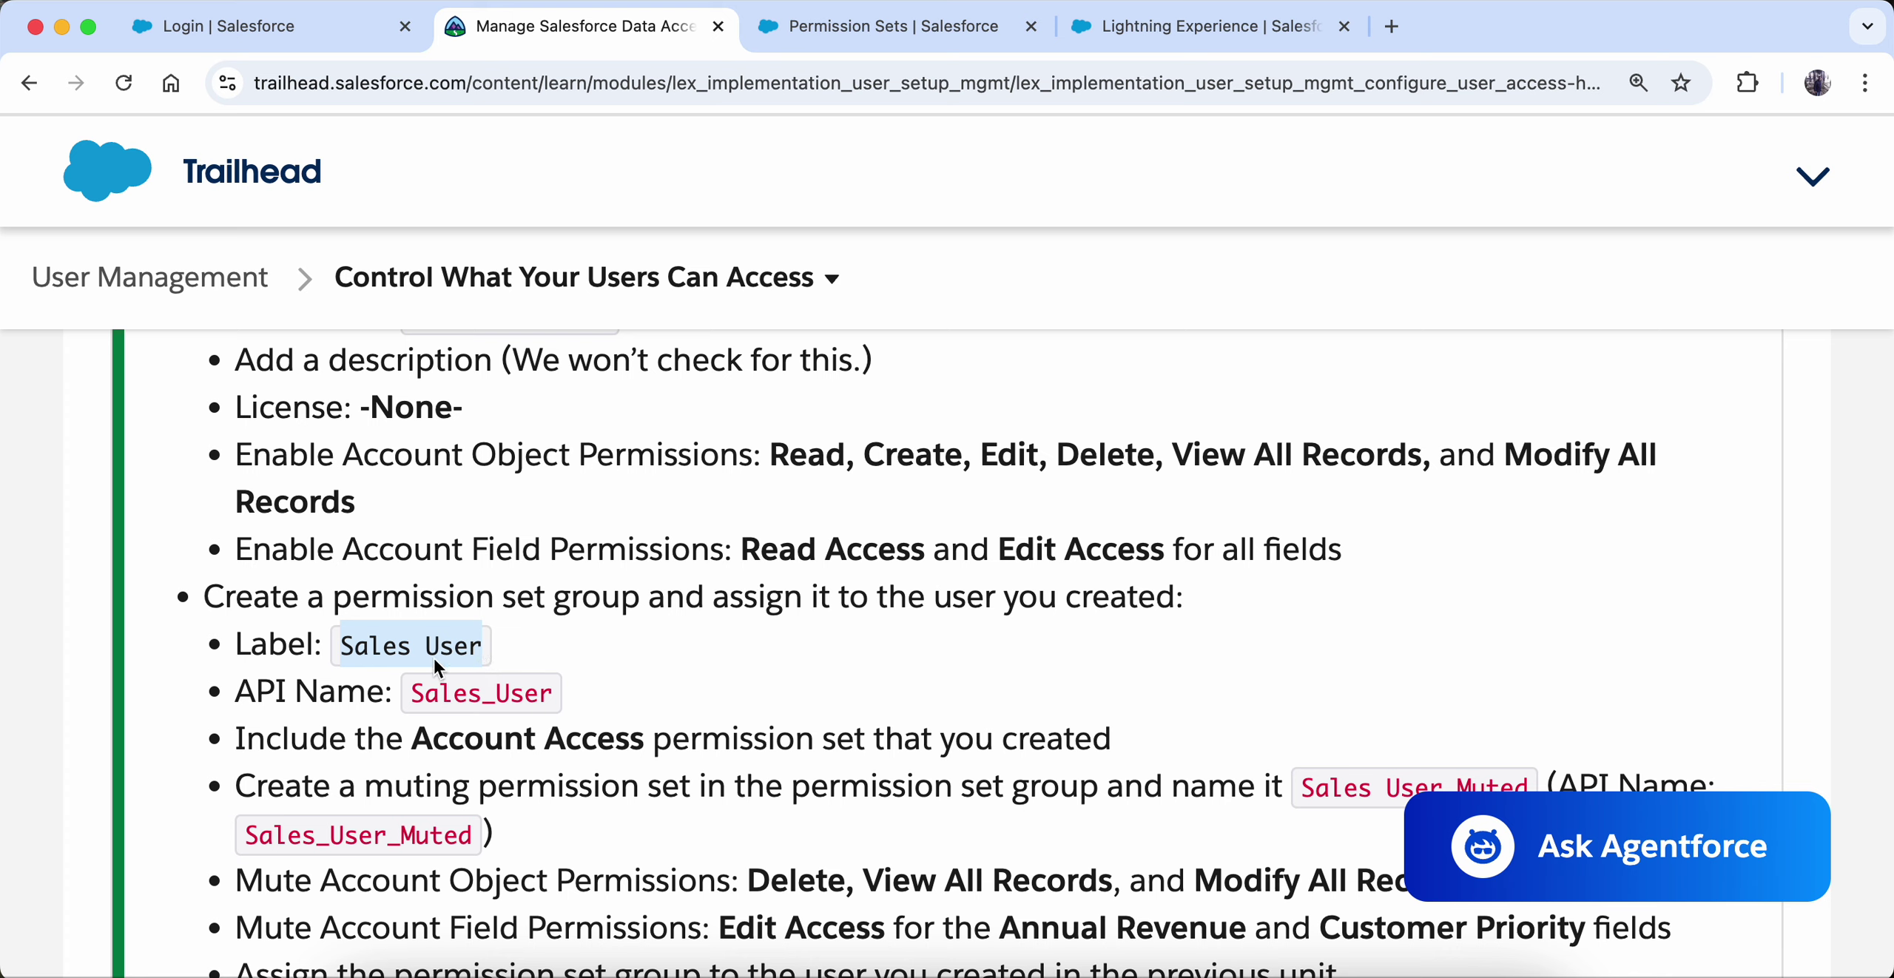
left_click(828, 25)
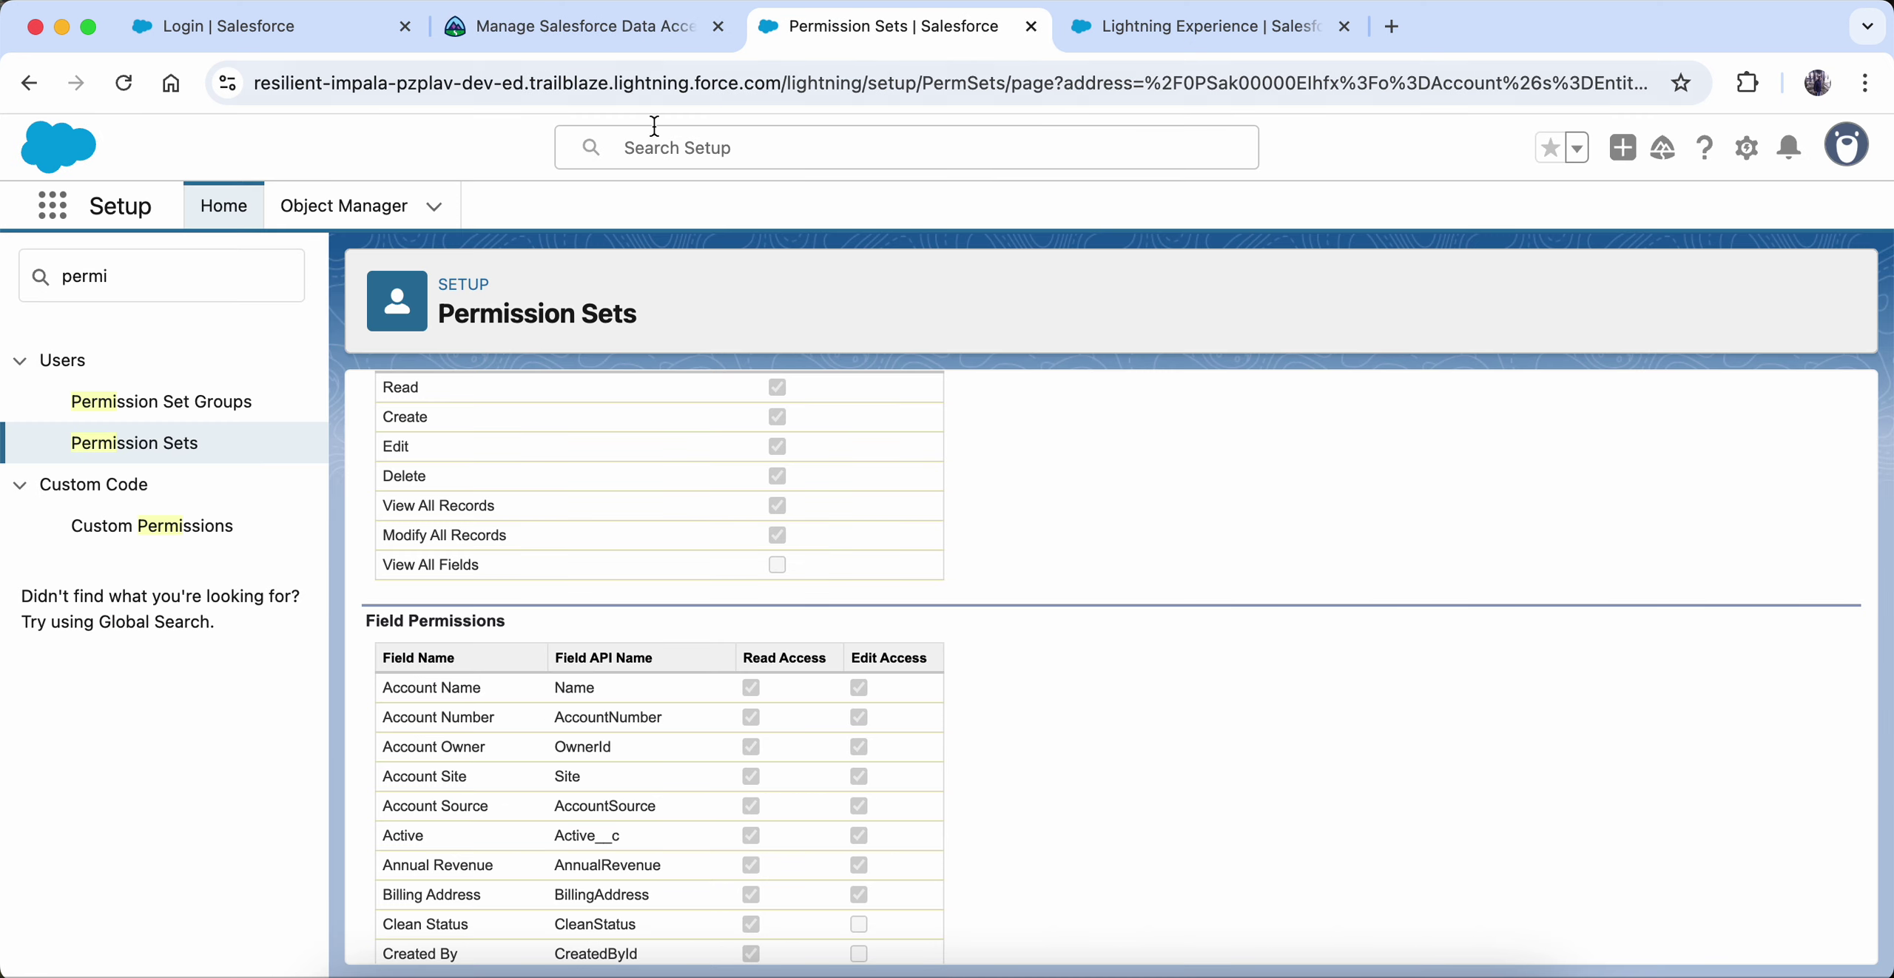
left_click(172, 406)
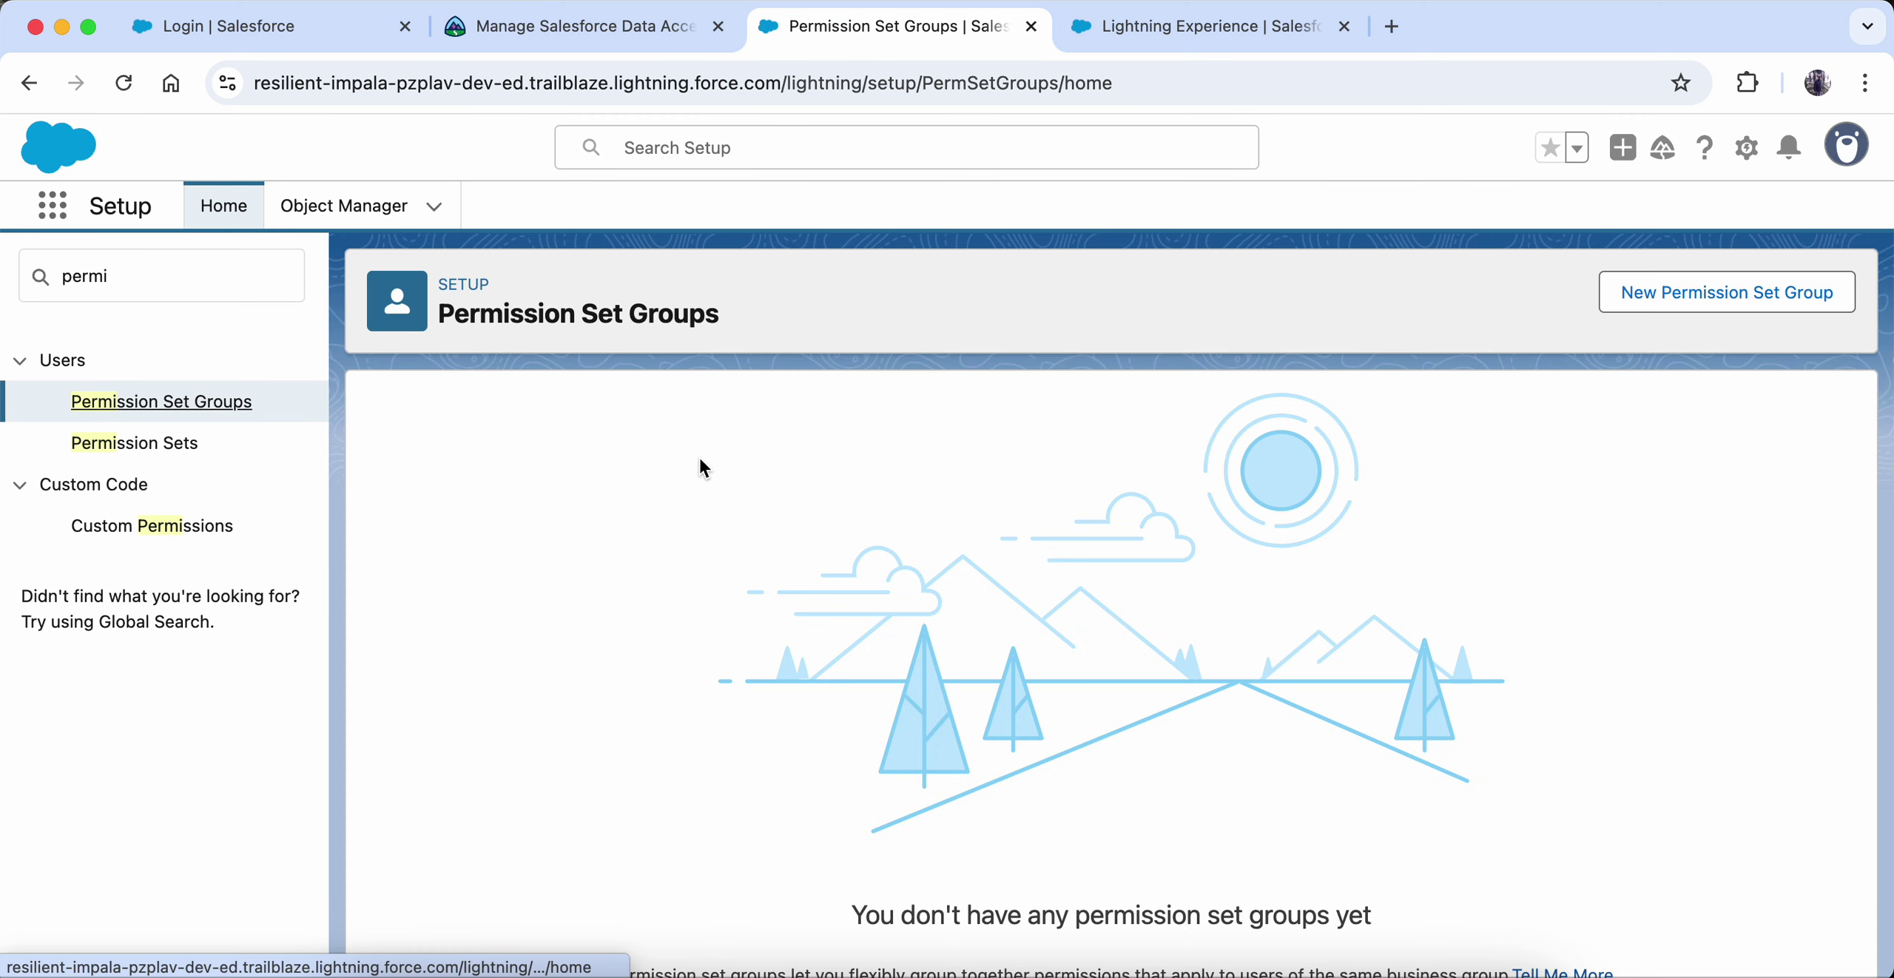
left_click(1735, 295)
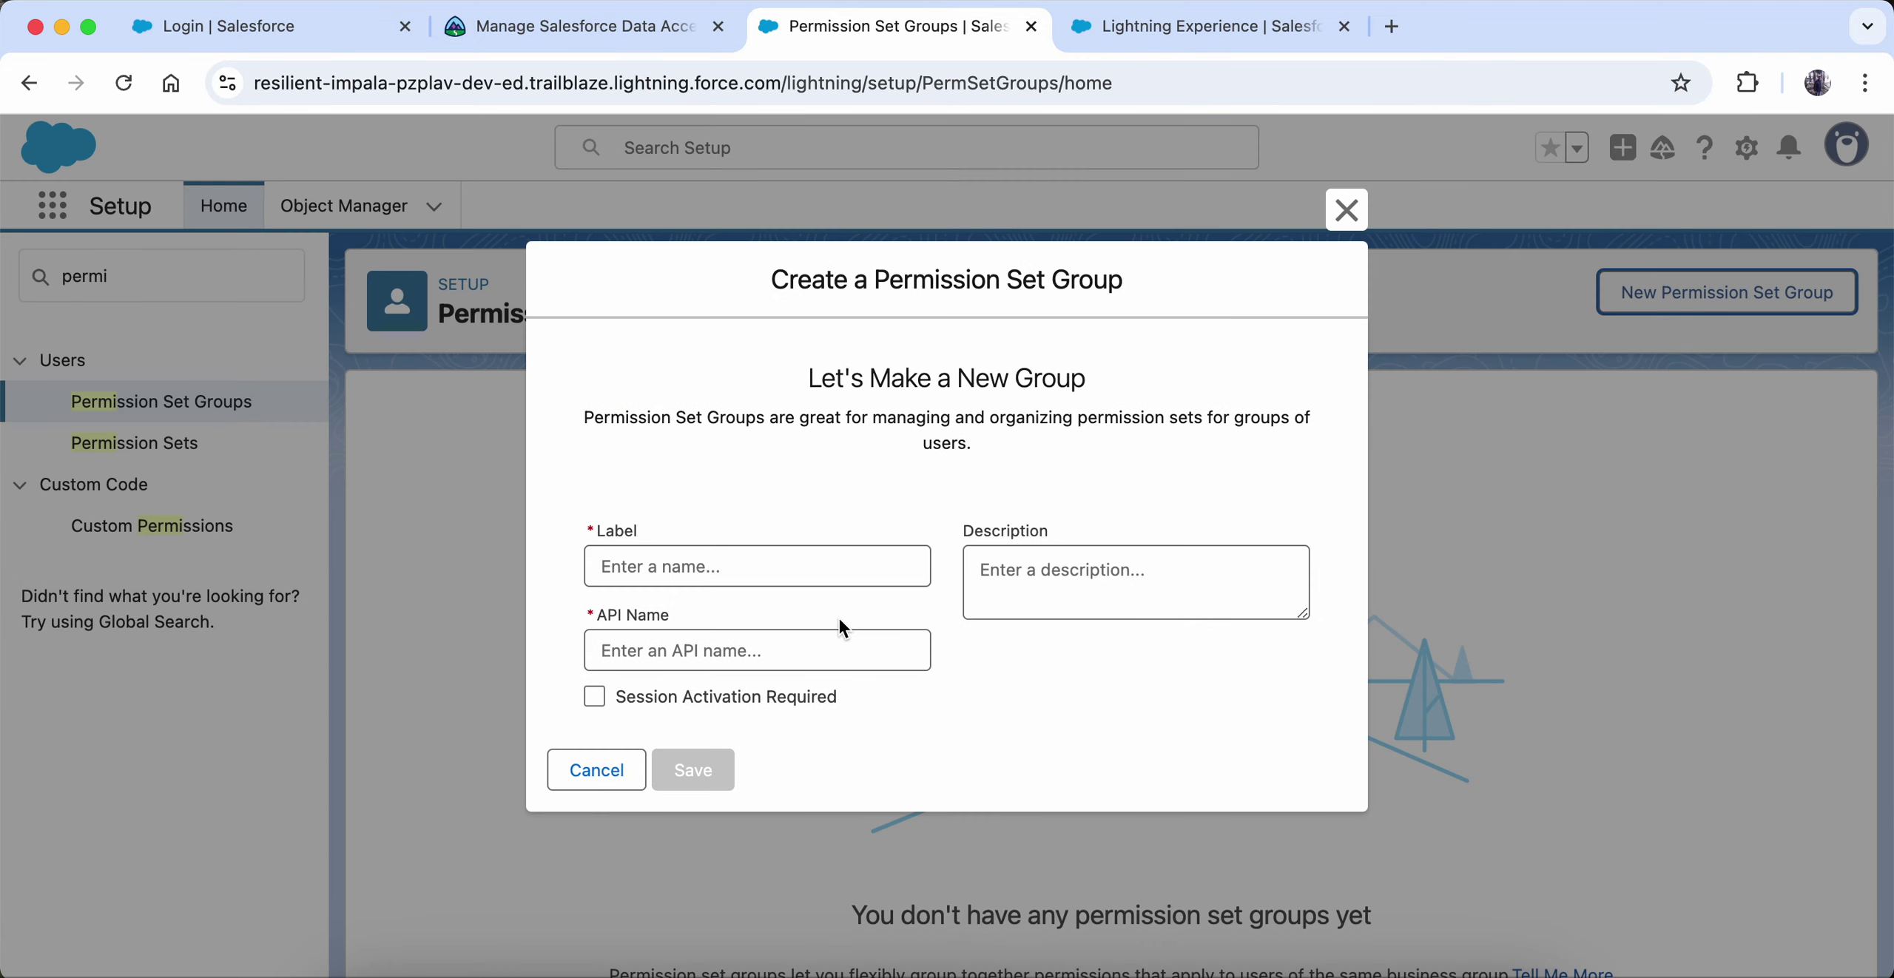
left_click(739, 570)
type("Sales User")
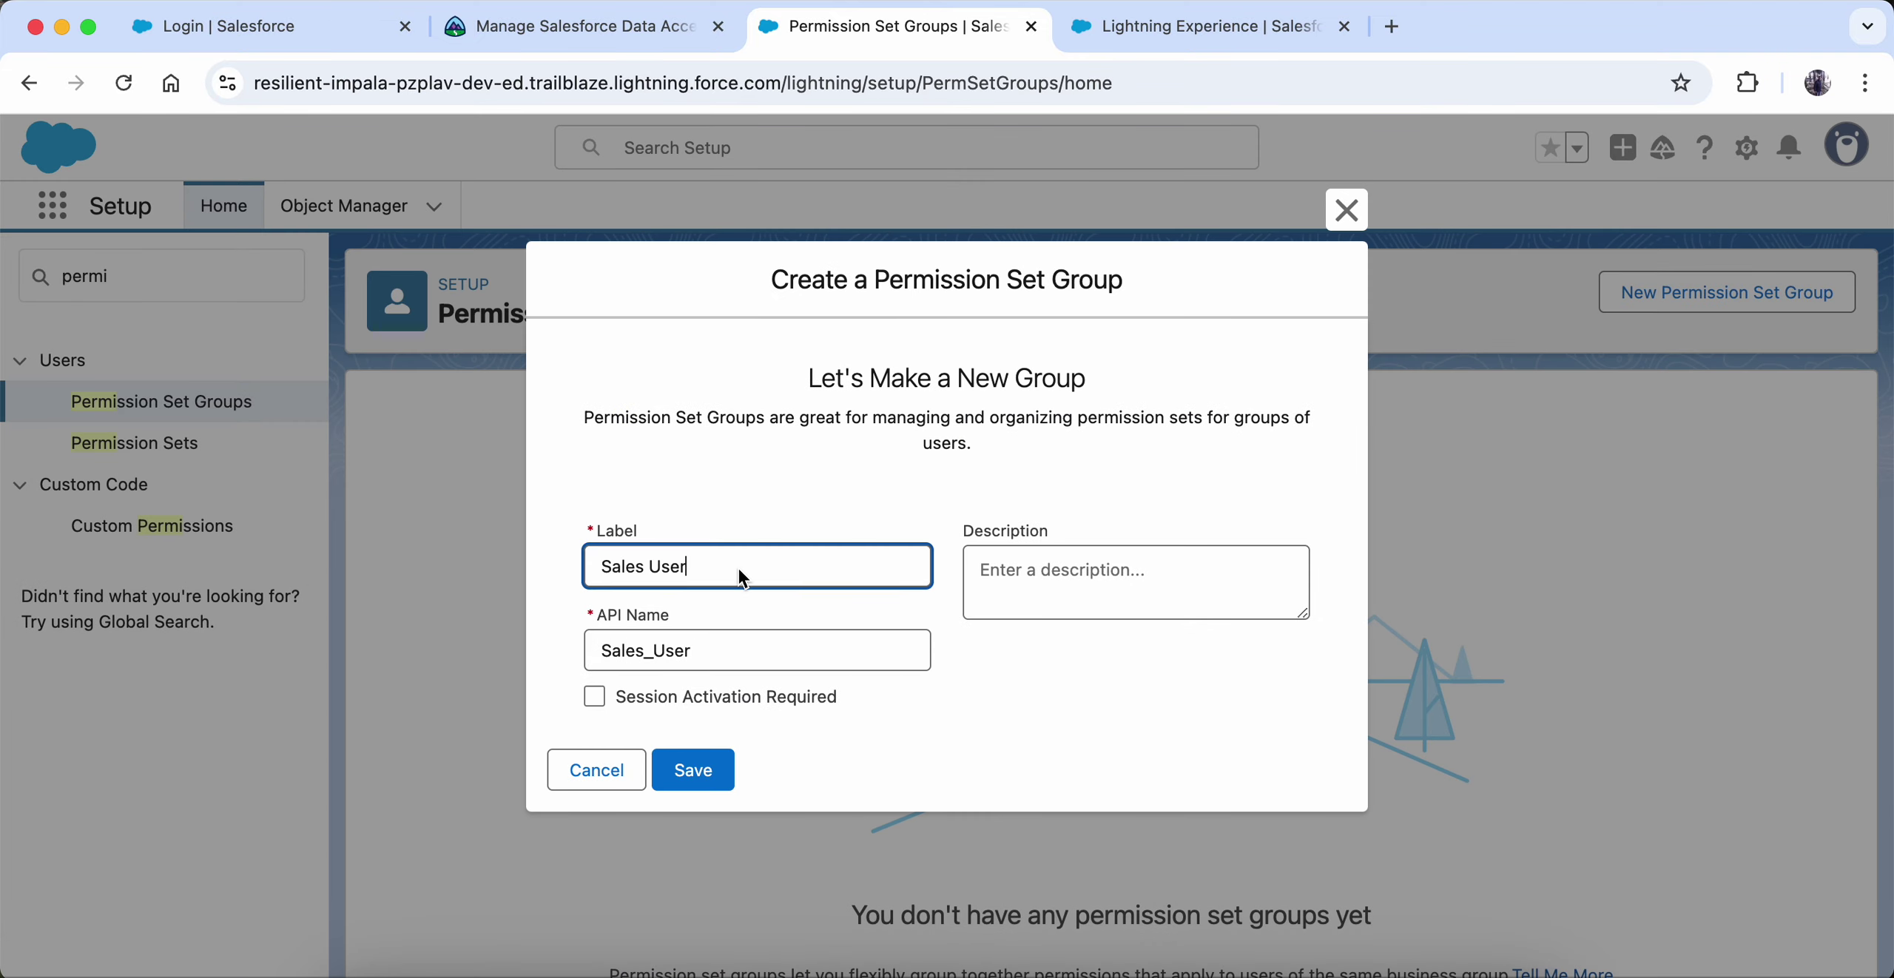
- Enter the group's description as "This is for test purposes" and save the Sales User permission set group
left_click(1125, 564)
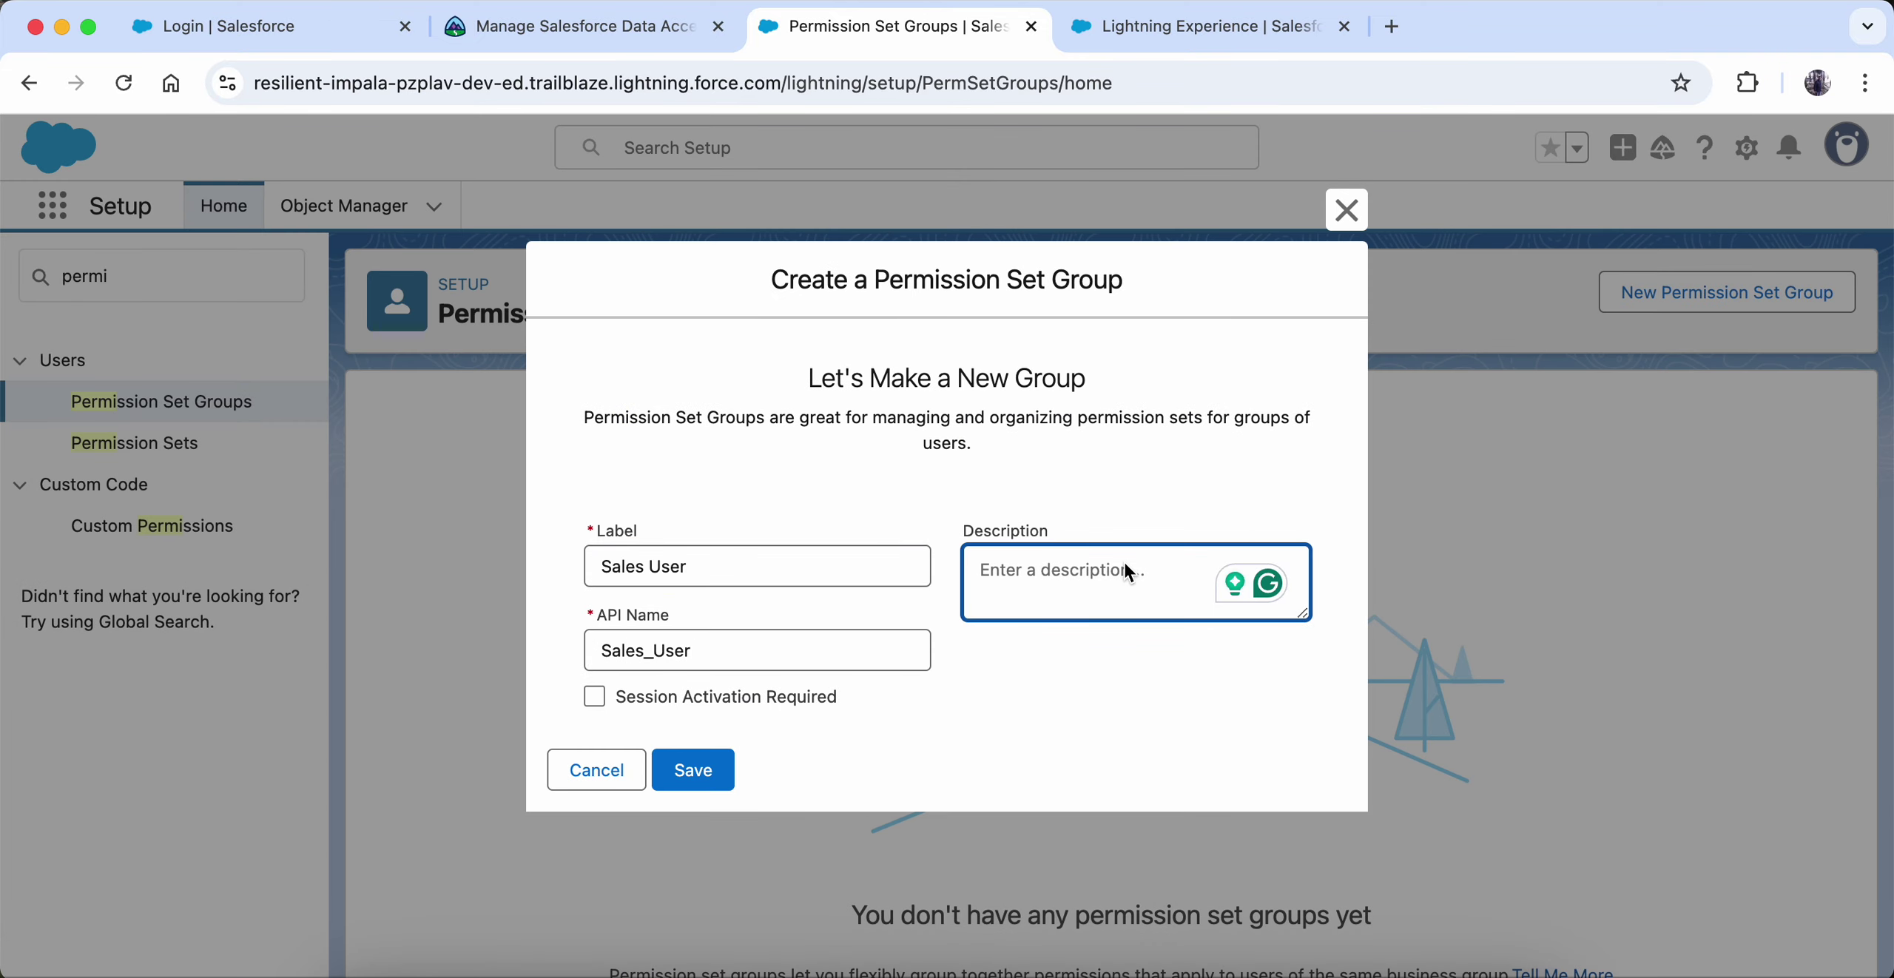
type("this is ")
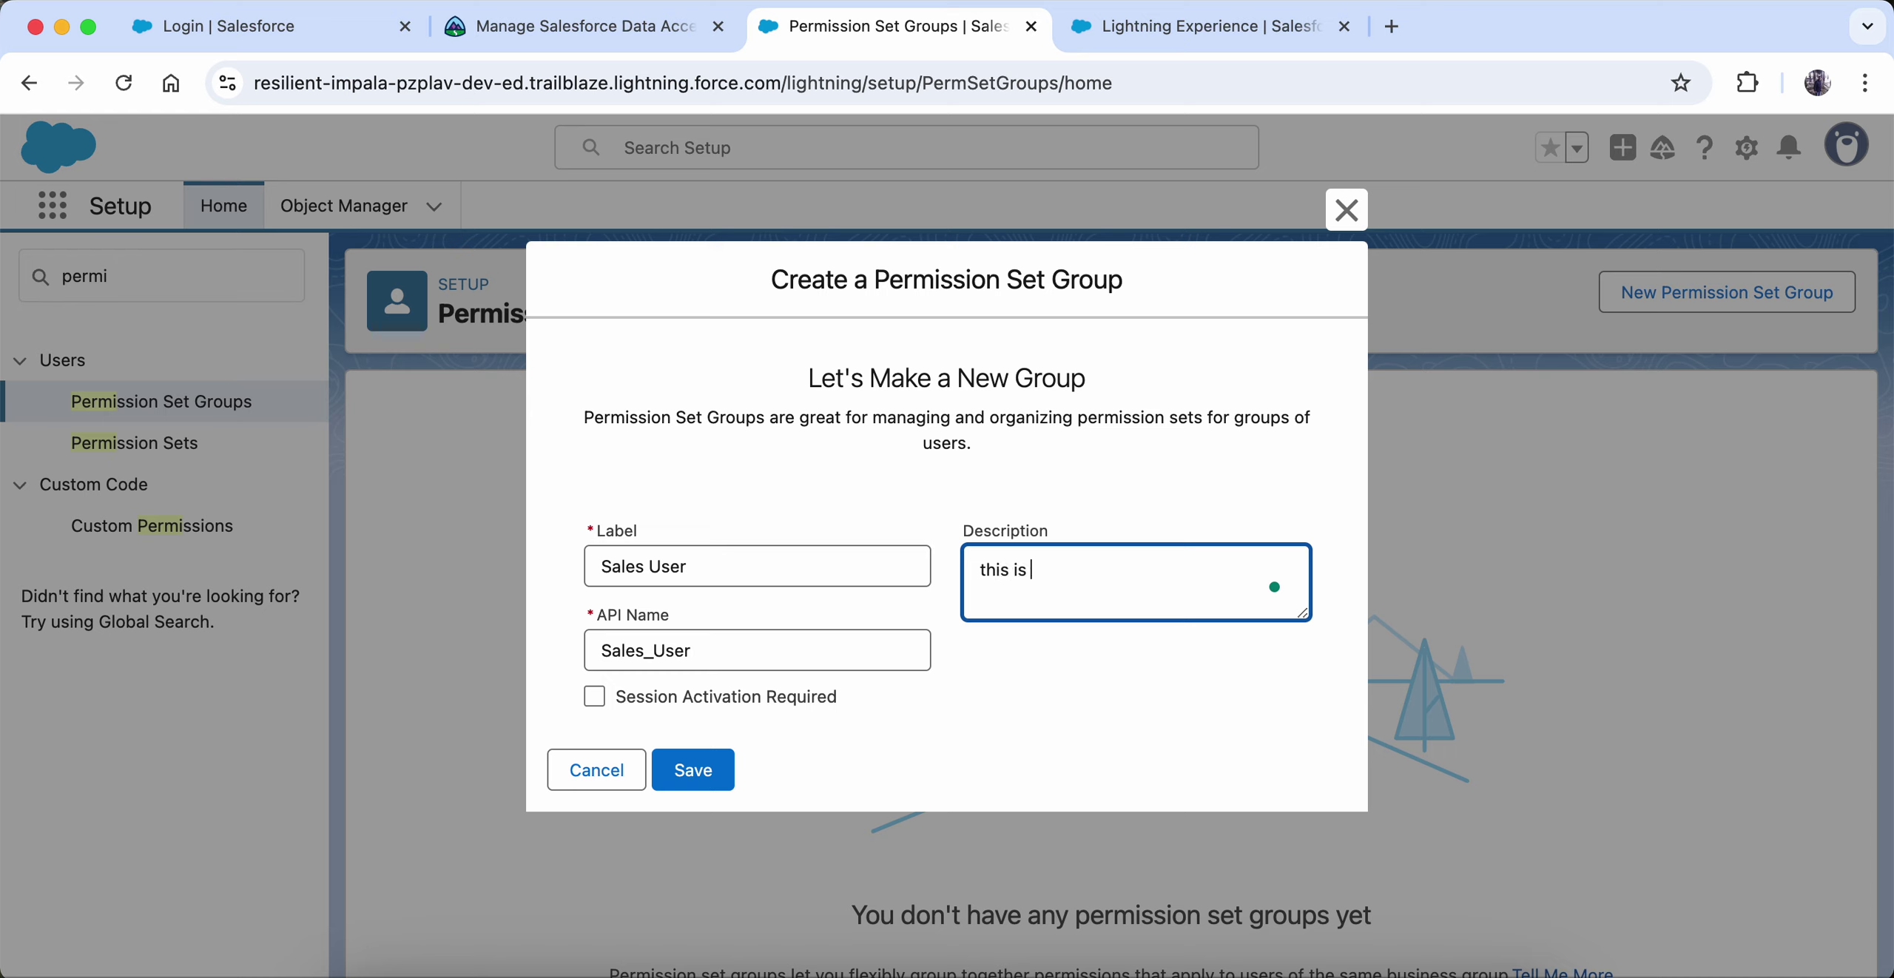
type("for test purposes")
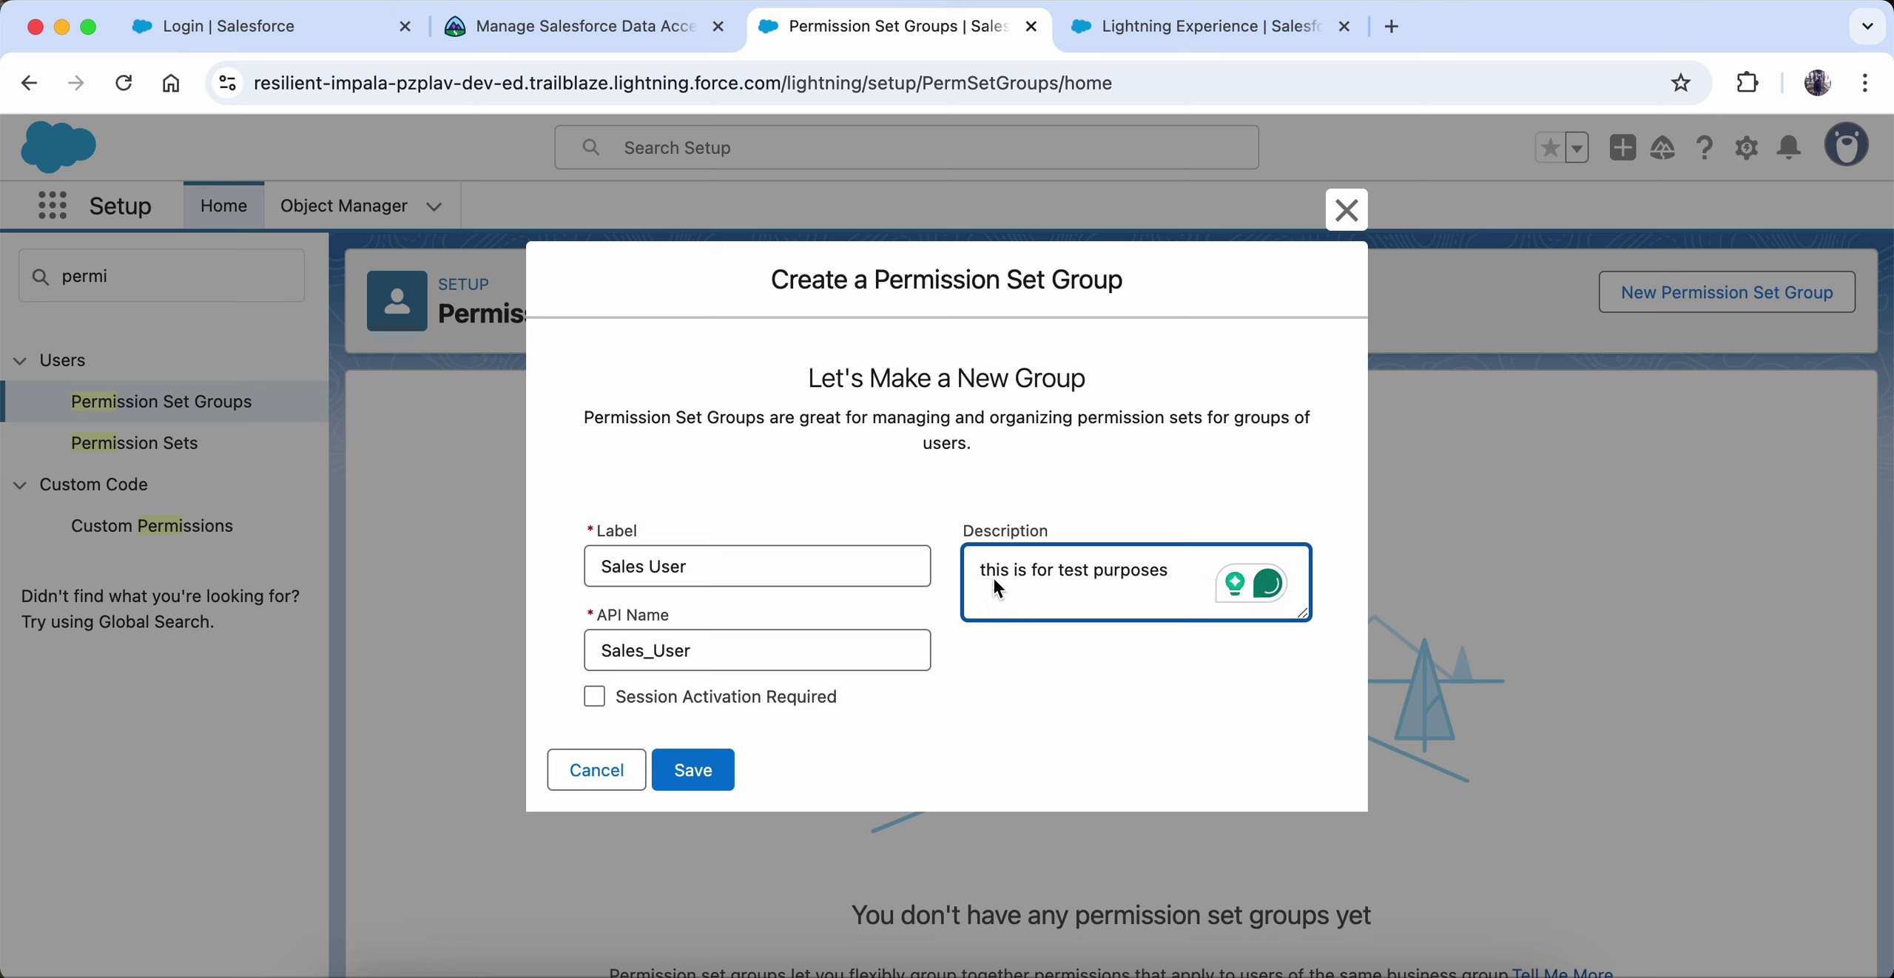
key("BackSpace")
type("T")
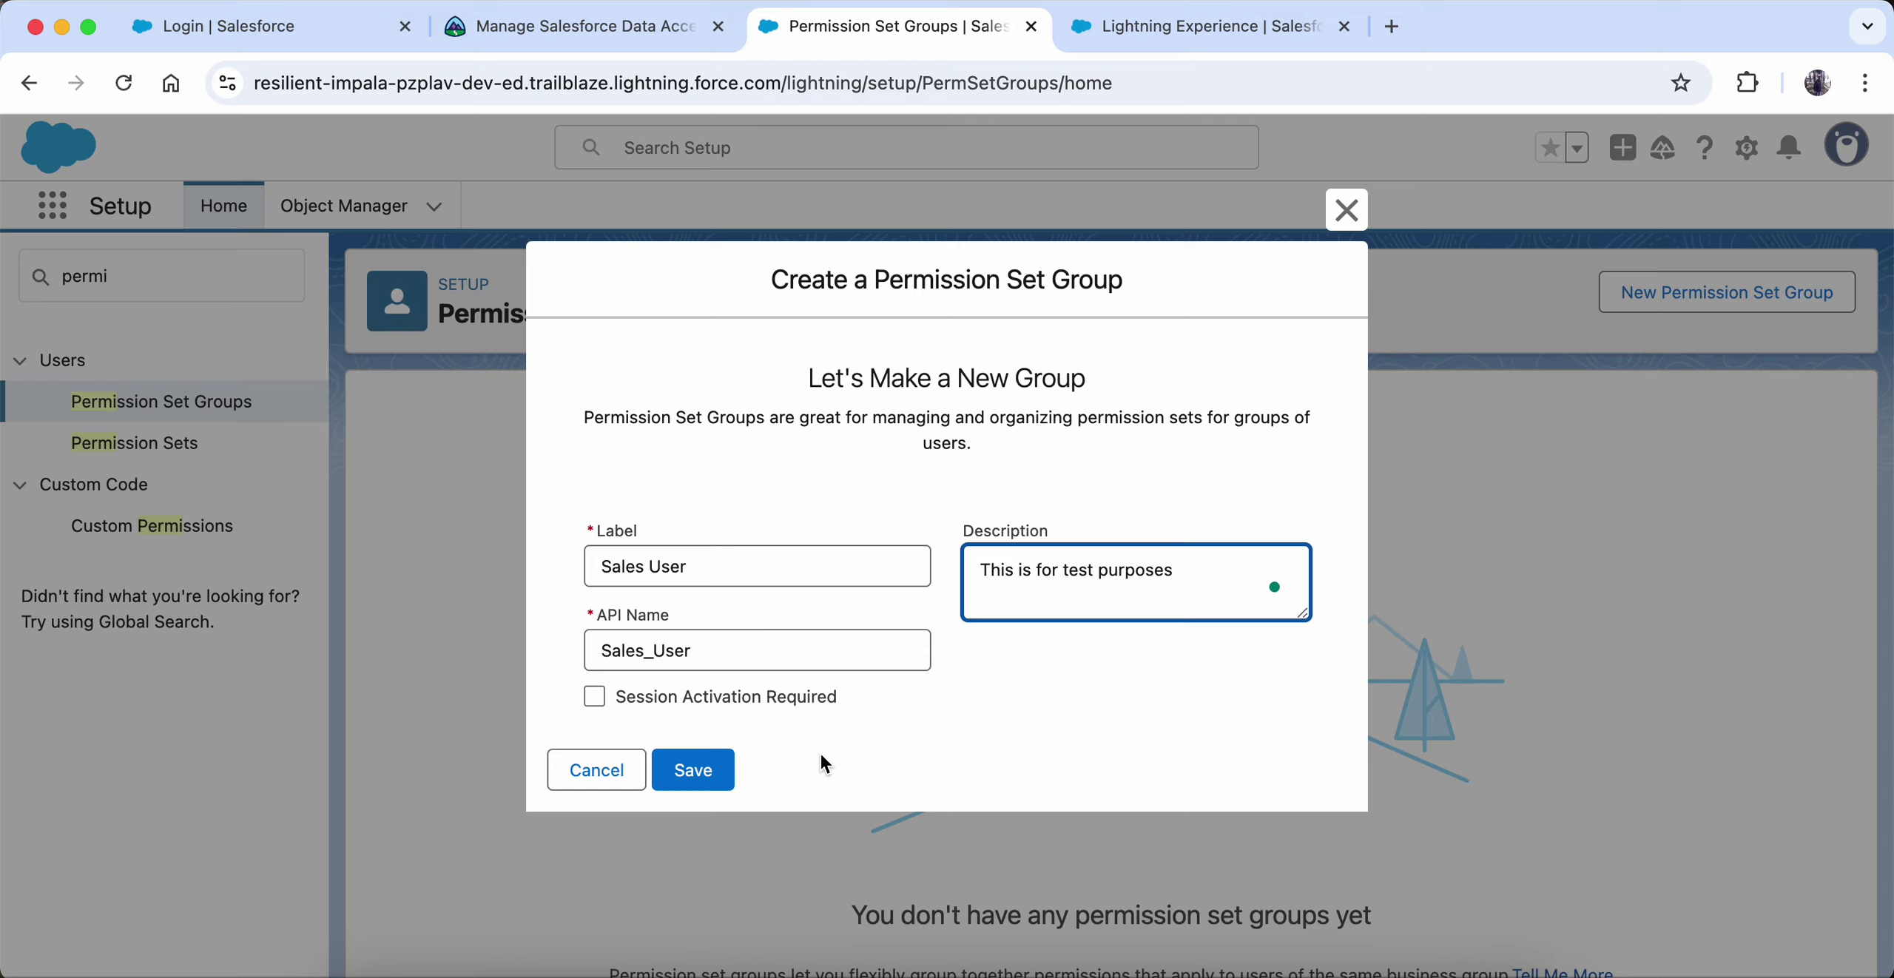
left_click(699, 768)
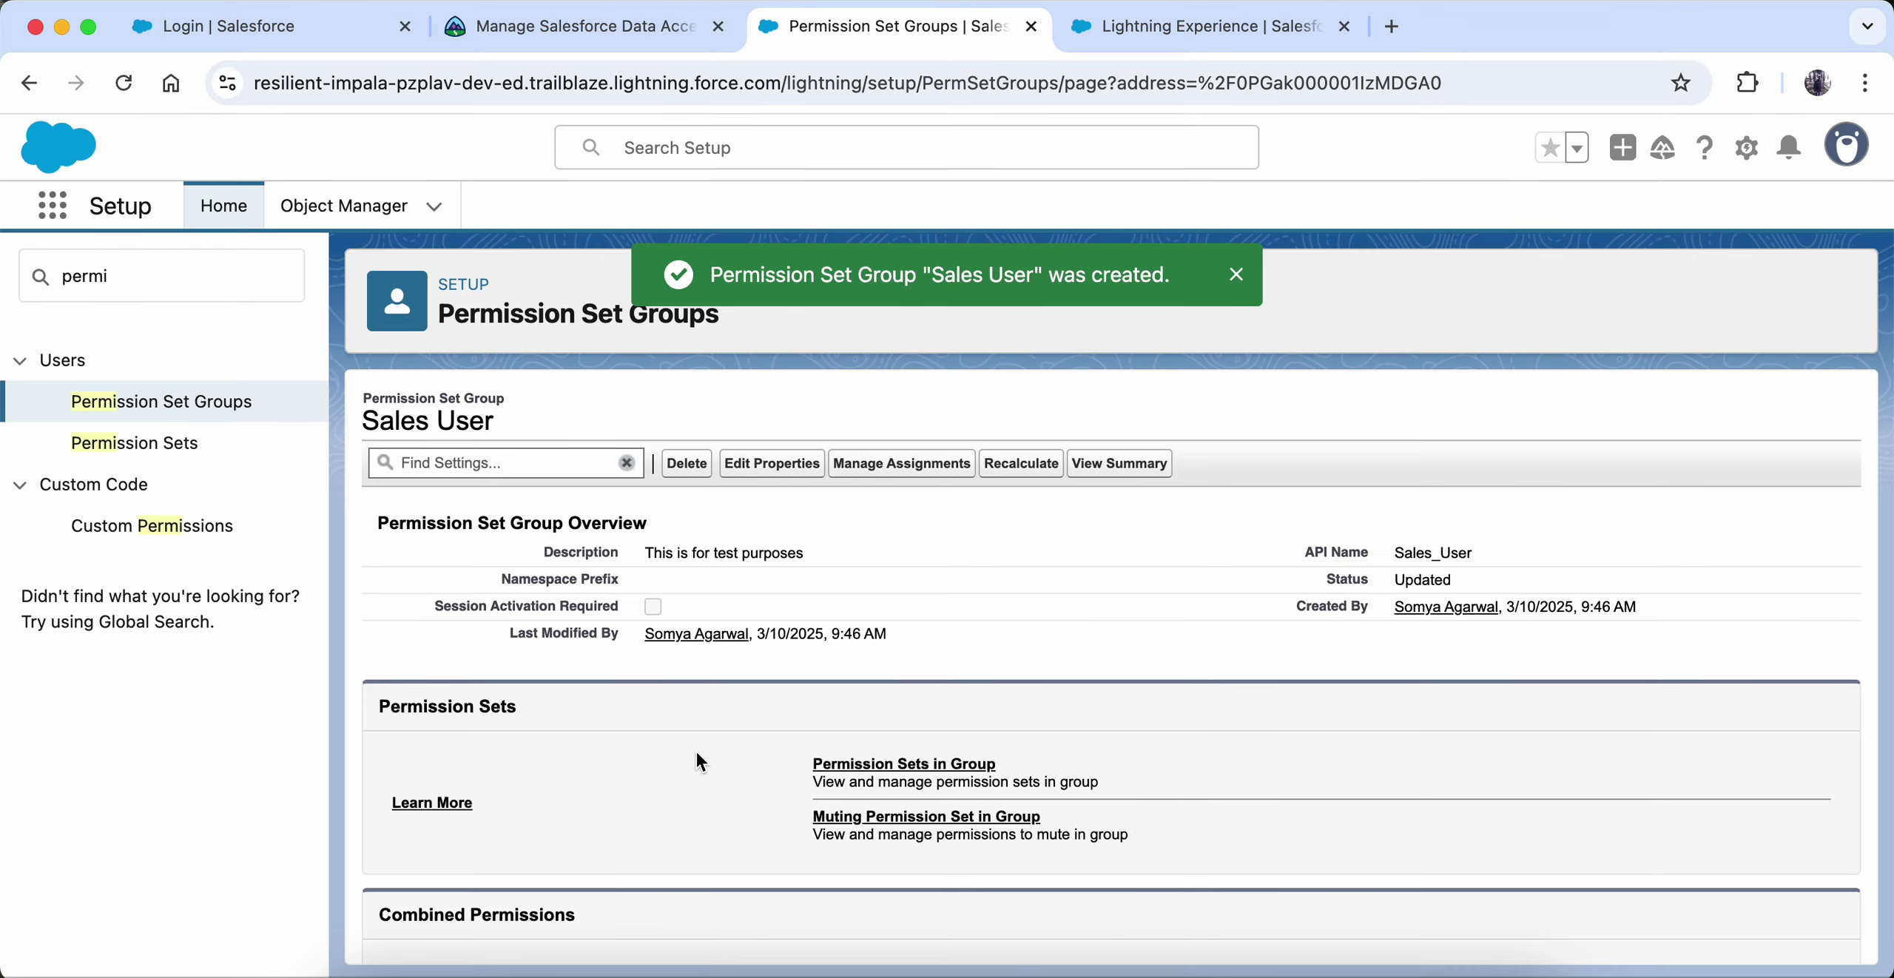
- Add the Account Access permission set to the Sales User permission set group and finish the assignment
left_click(897, 767)
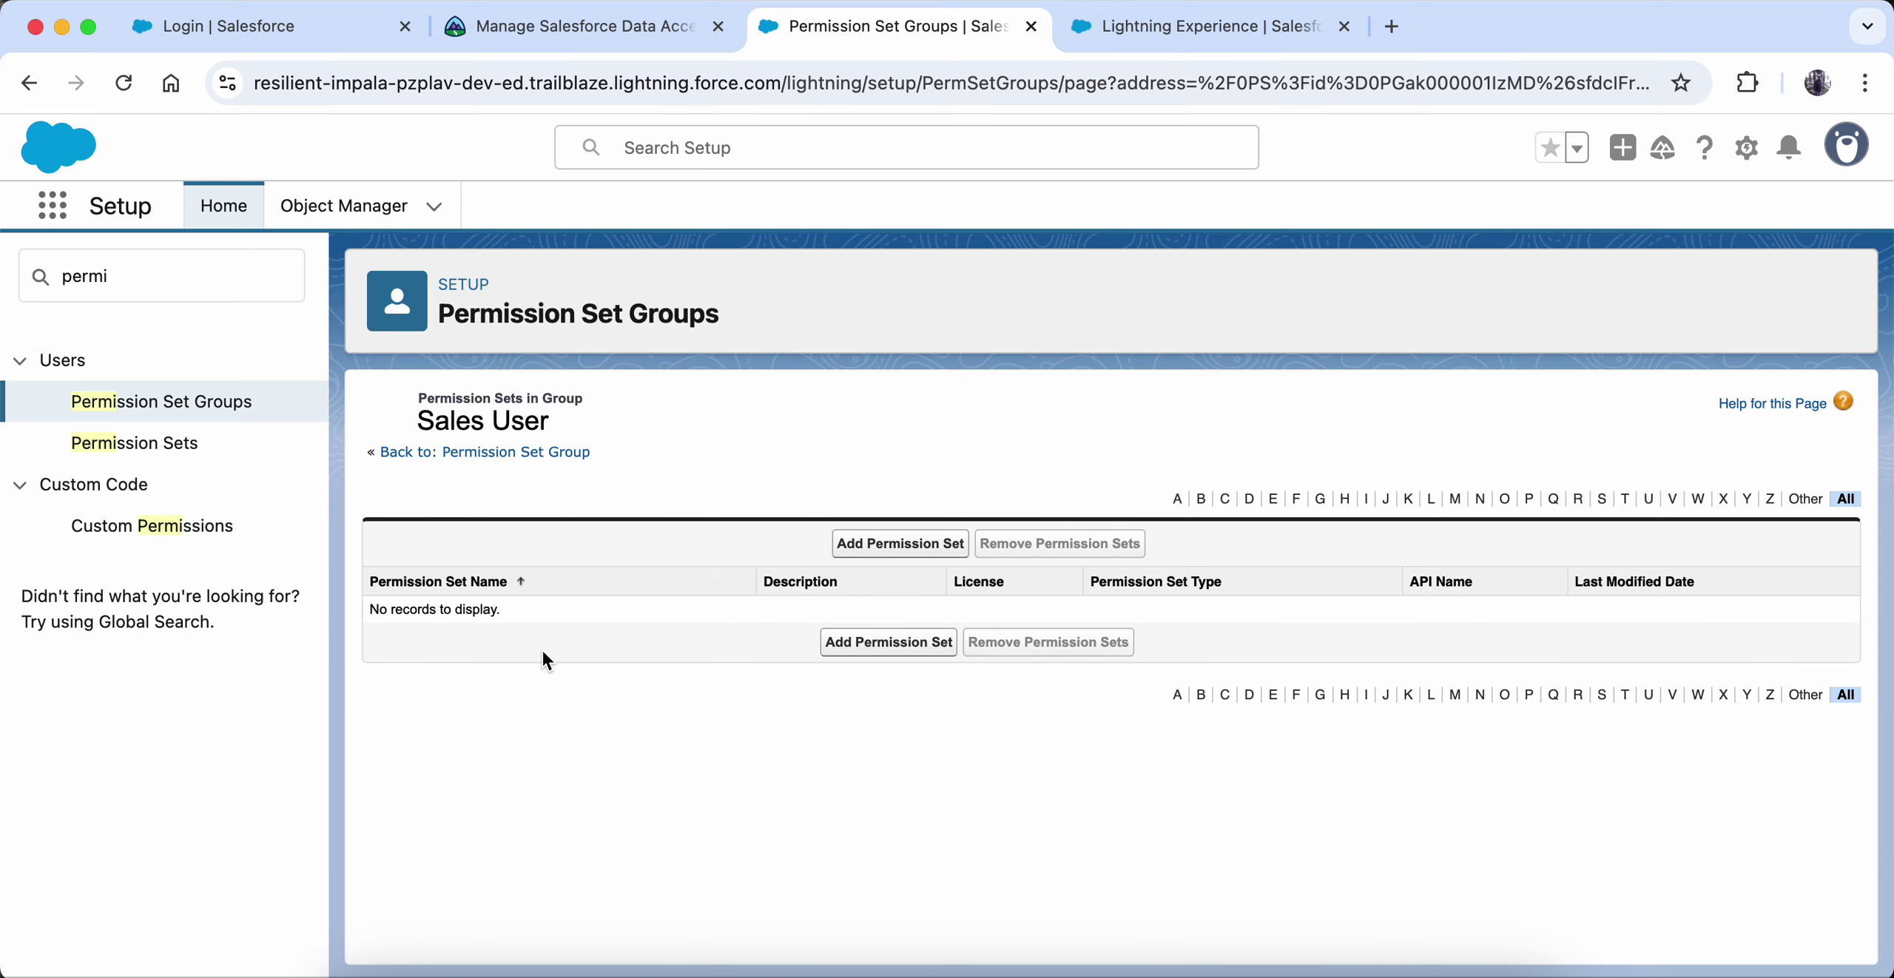
left_click(867, 540)
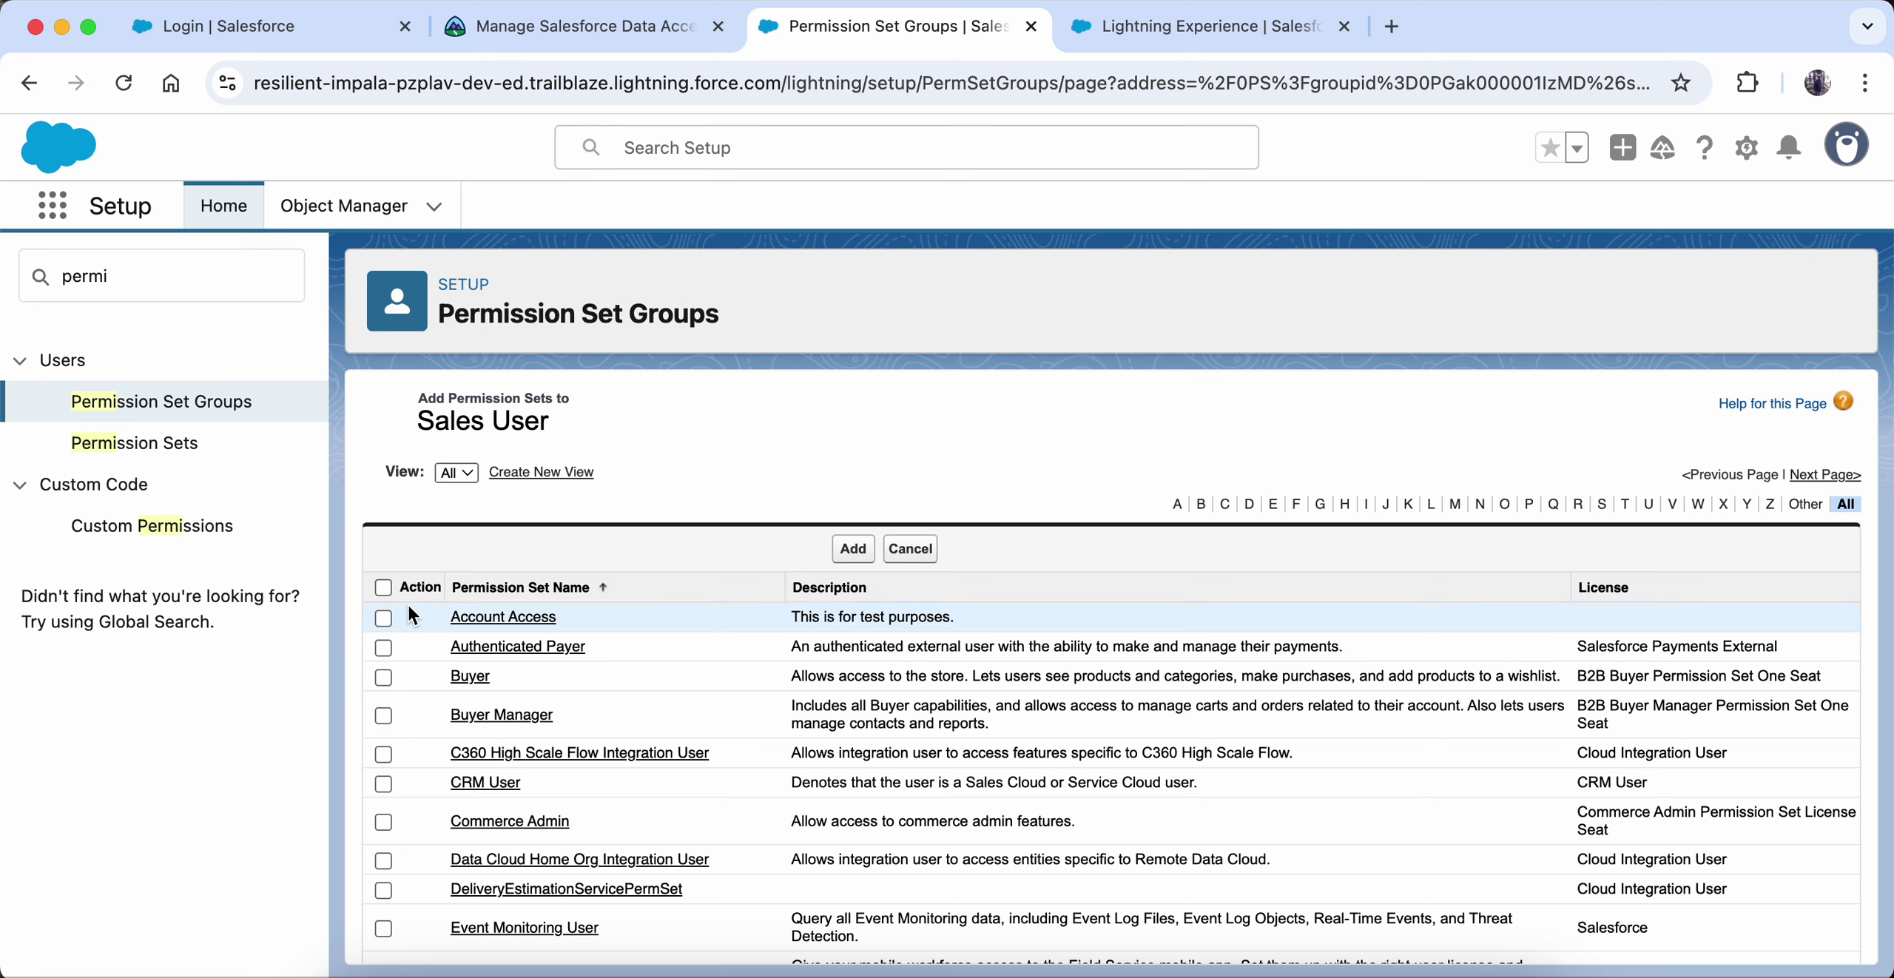
left_click(383, 618)
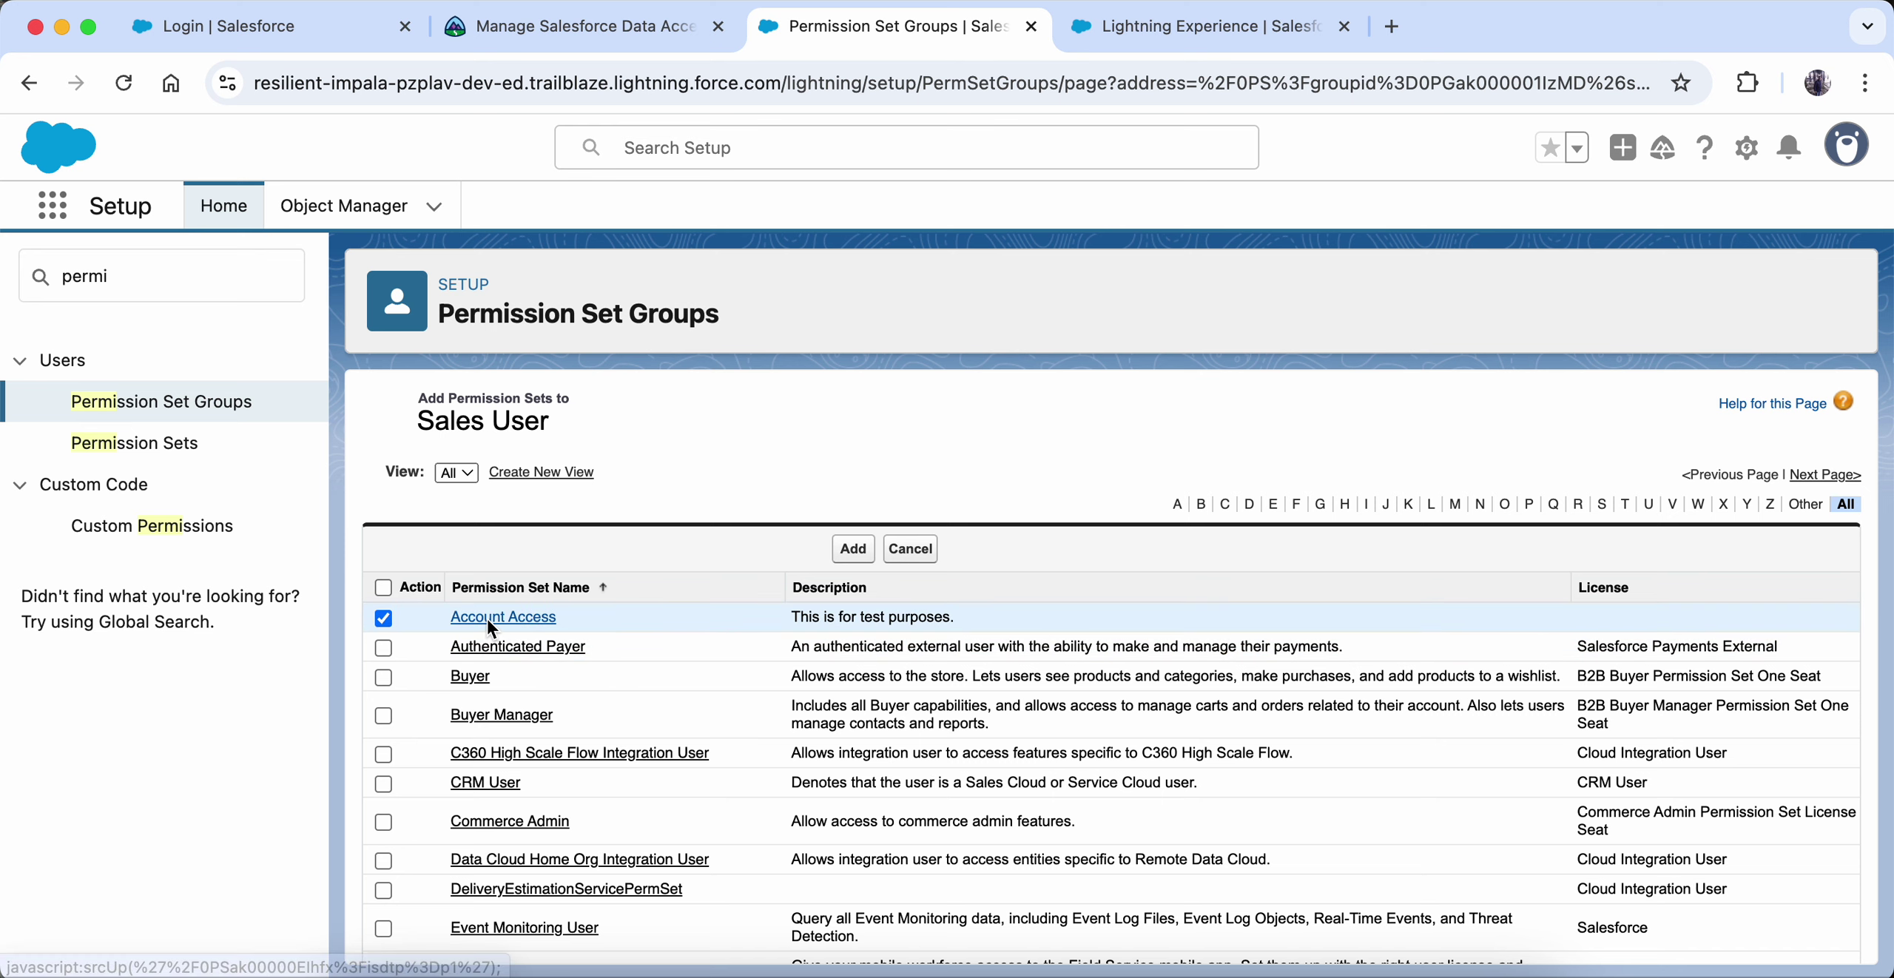
scroll(495, 833, "down", 5)
scroll(495, 833, "up", 5)
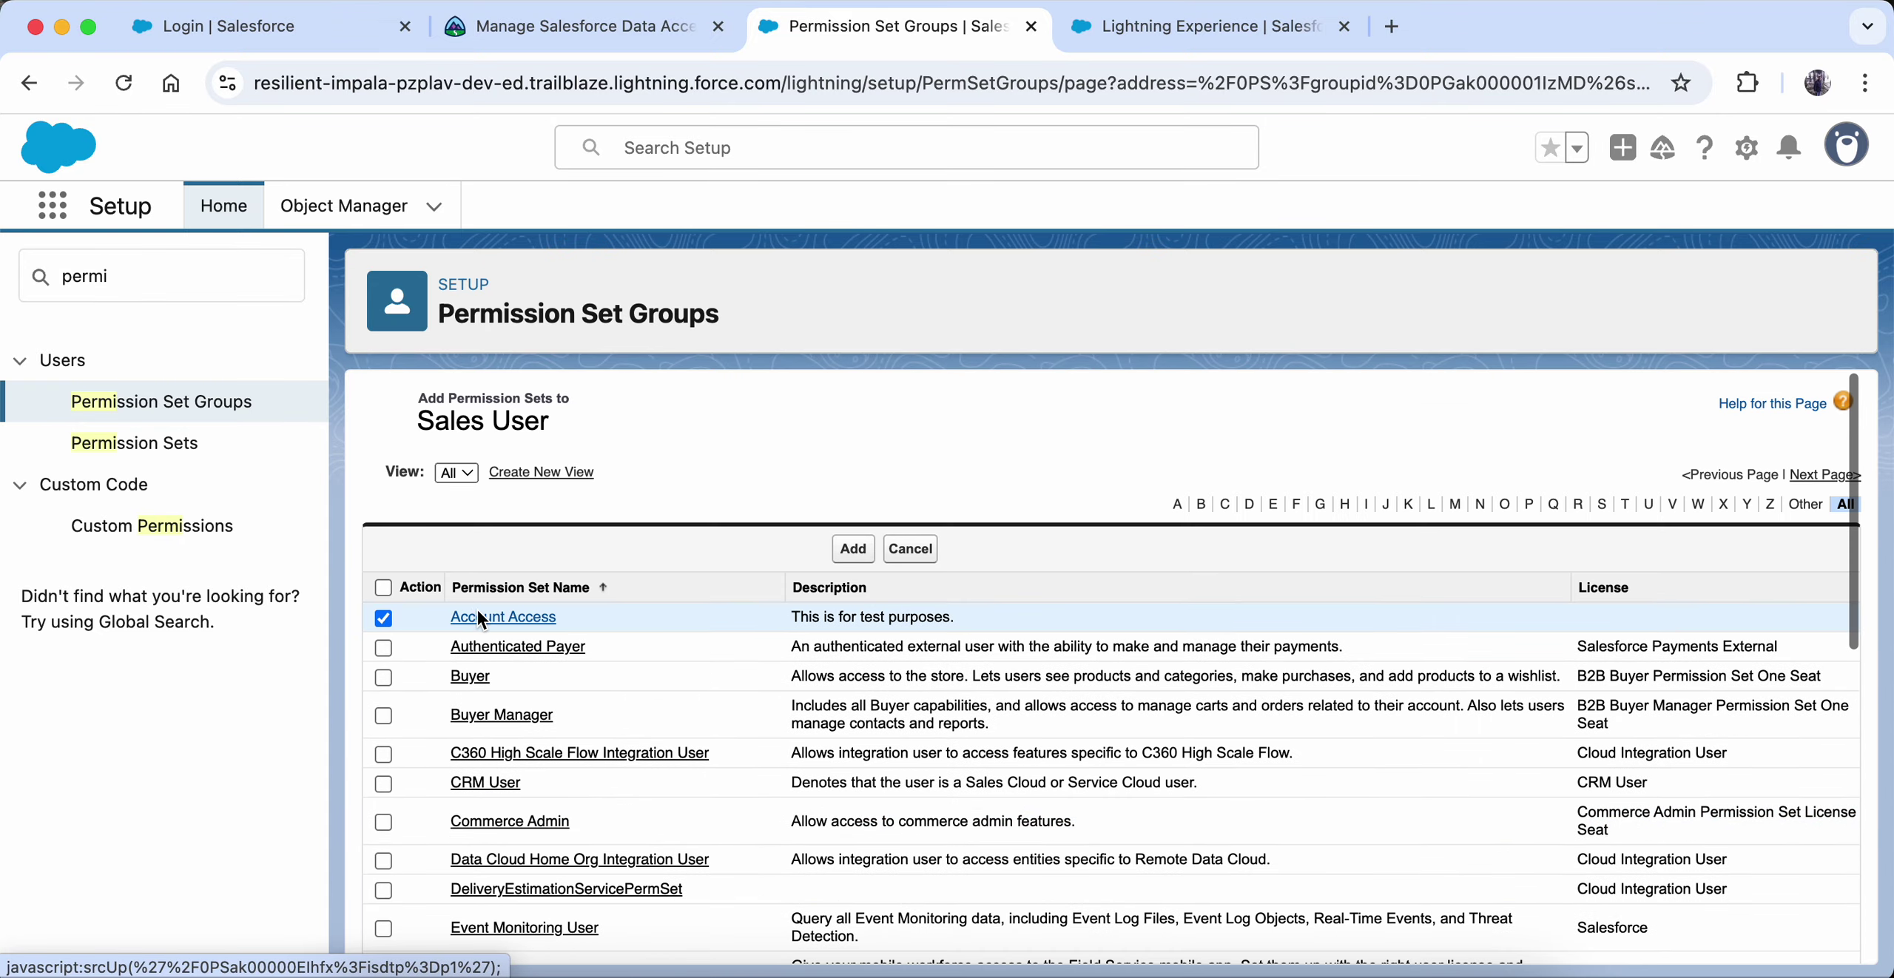
left_click(853, 548)
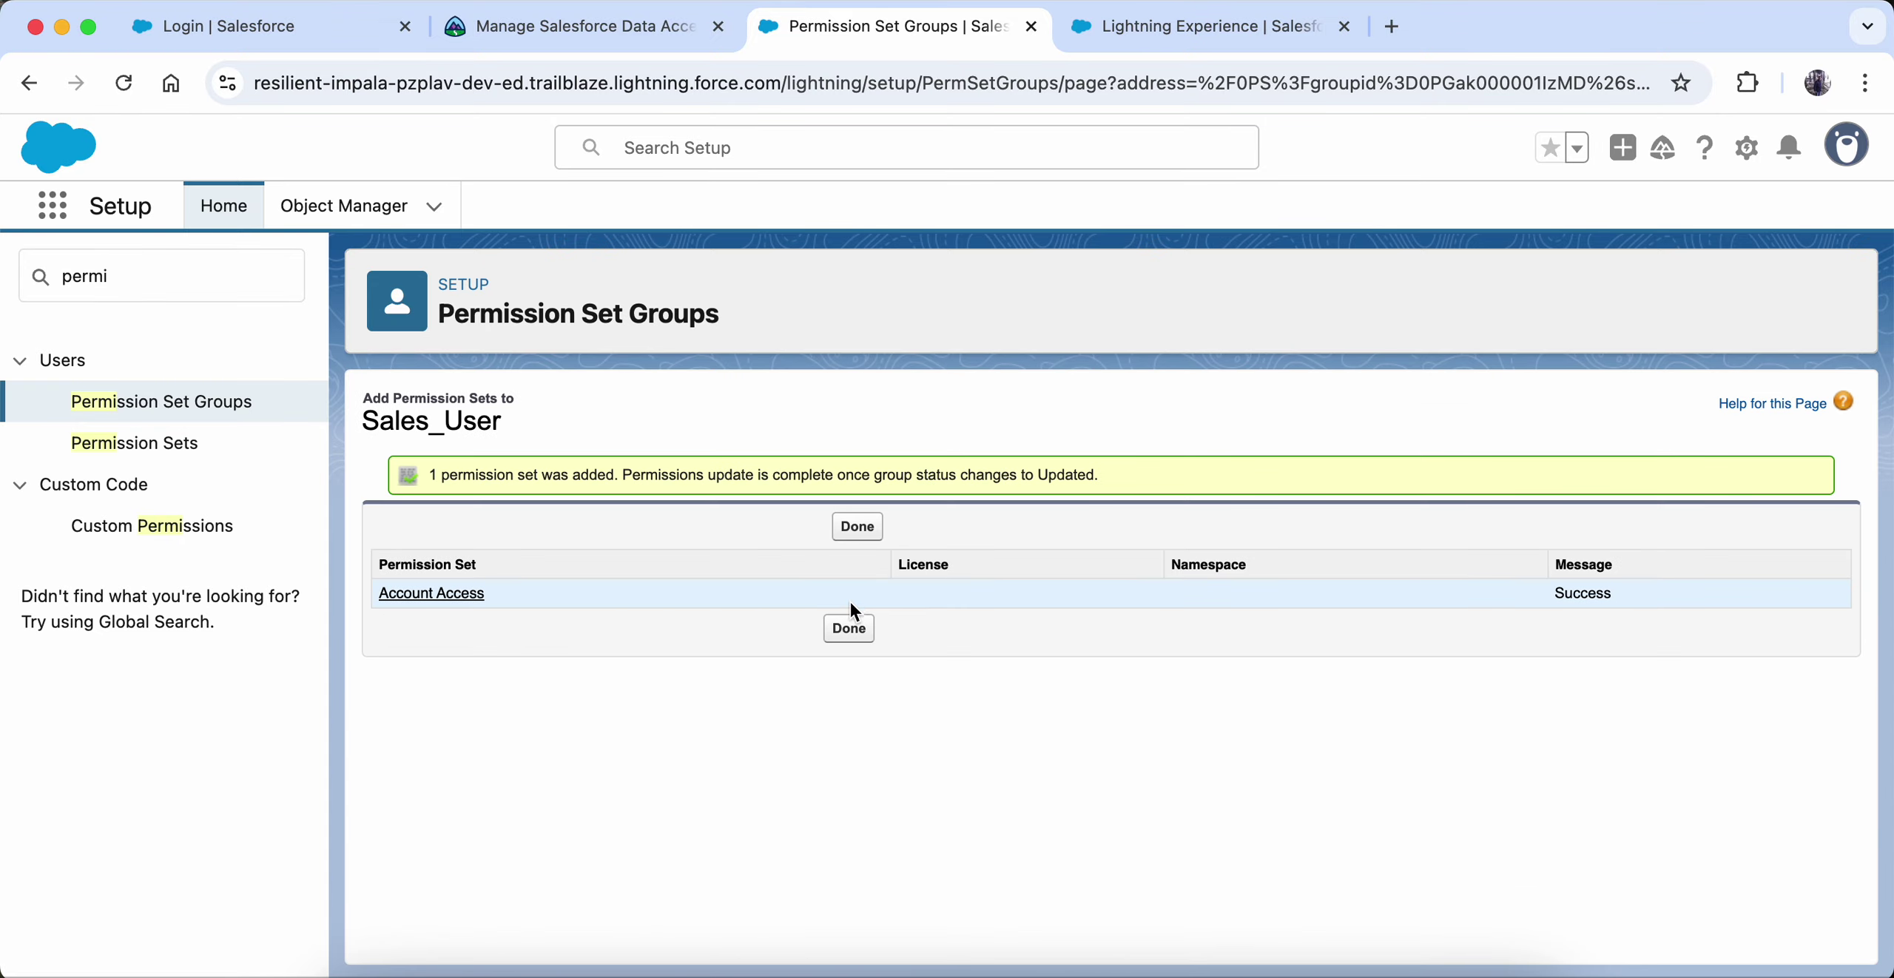
left_click(848, 628)
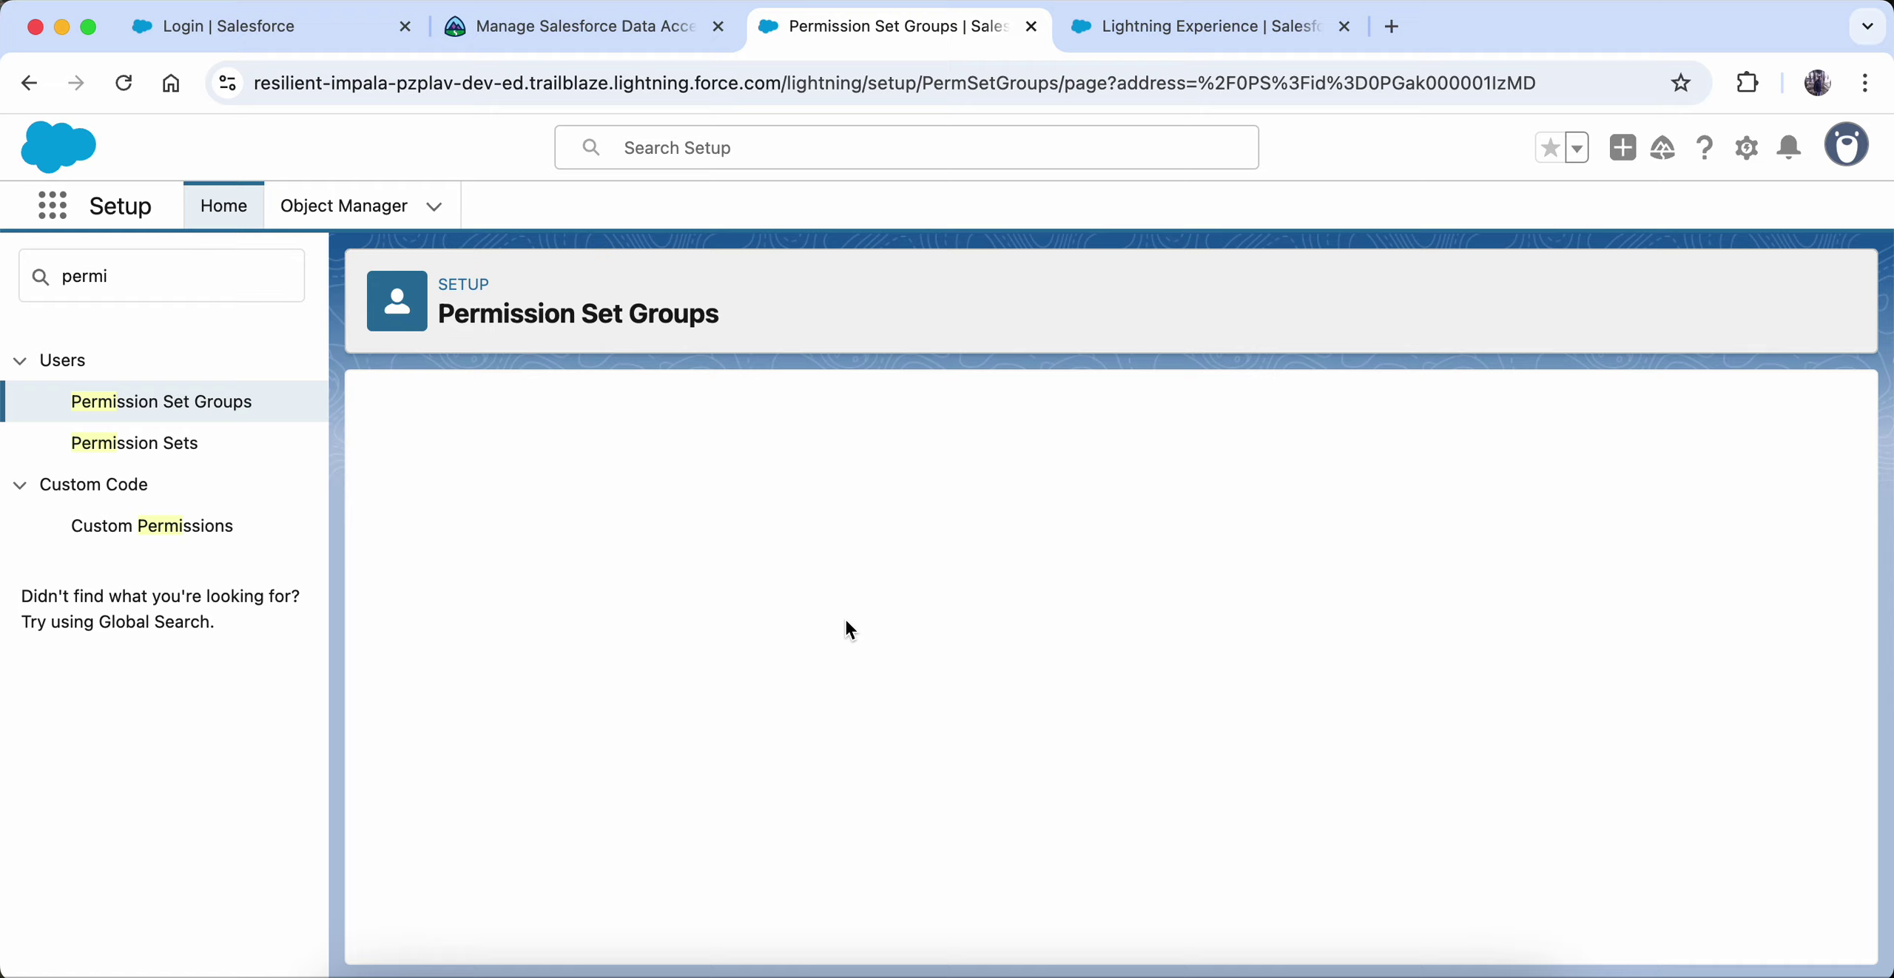
- Review the Trailhead requirements for the Sales User group, including the name and API name required for its muting permission set
left_click(516, 25)
scroll(395, 664, "down", 2)
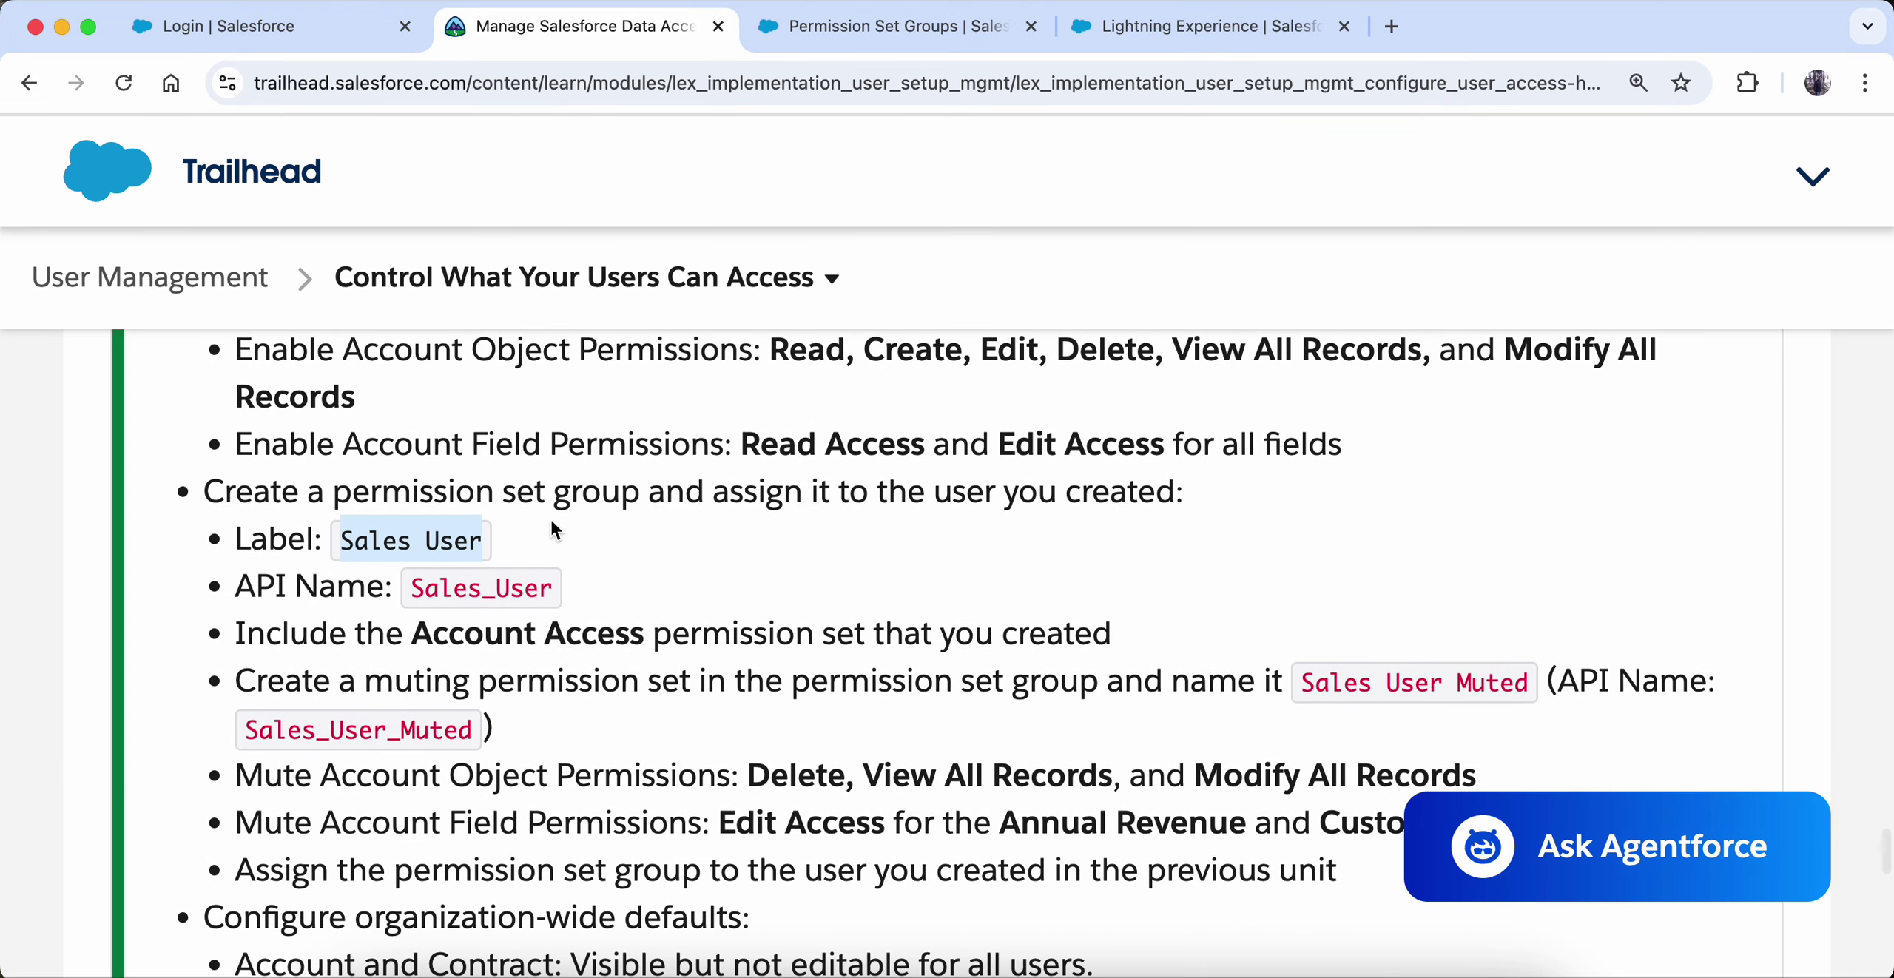
scroll(508, 592, "down", 1)
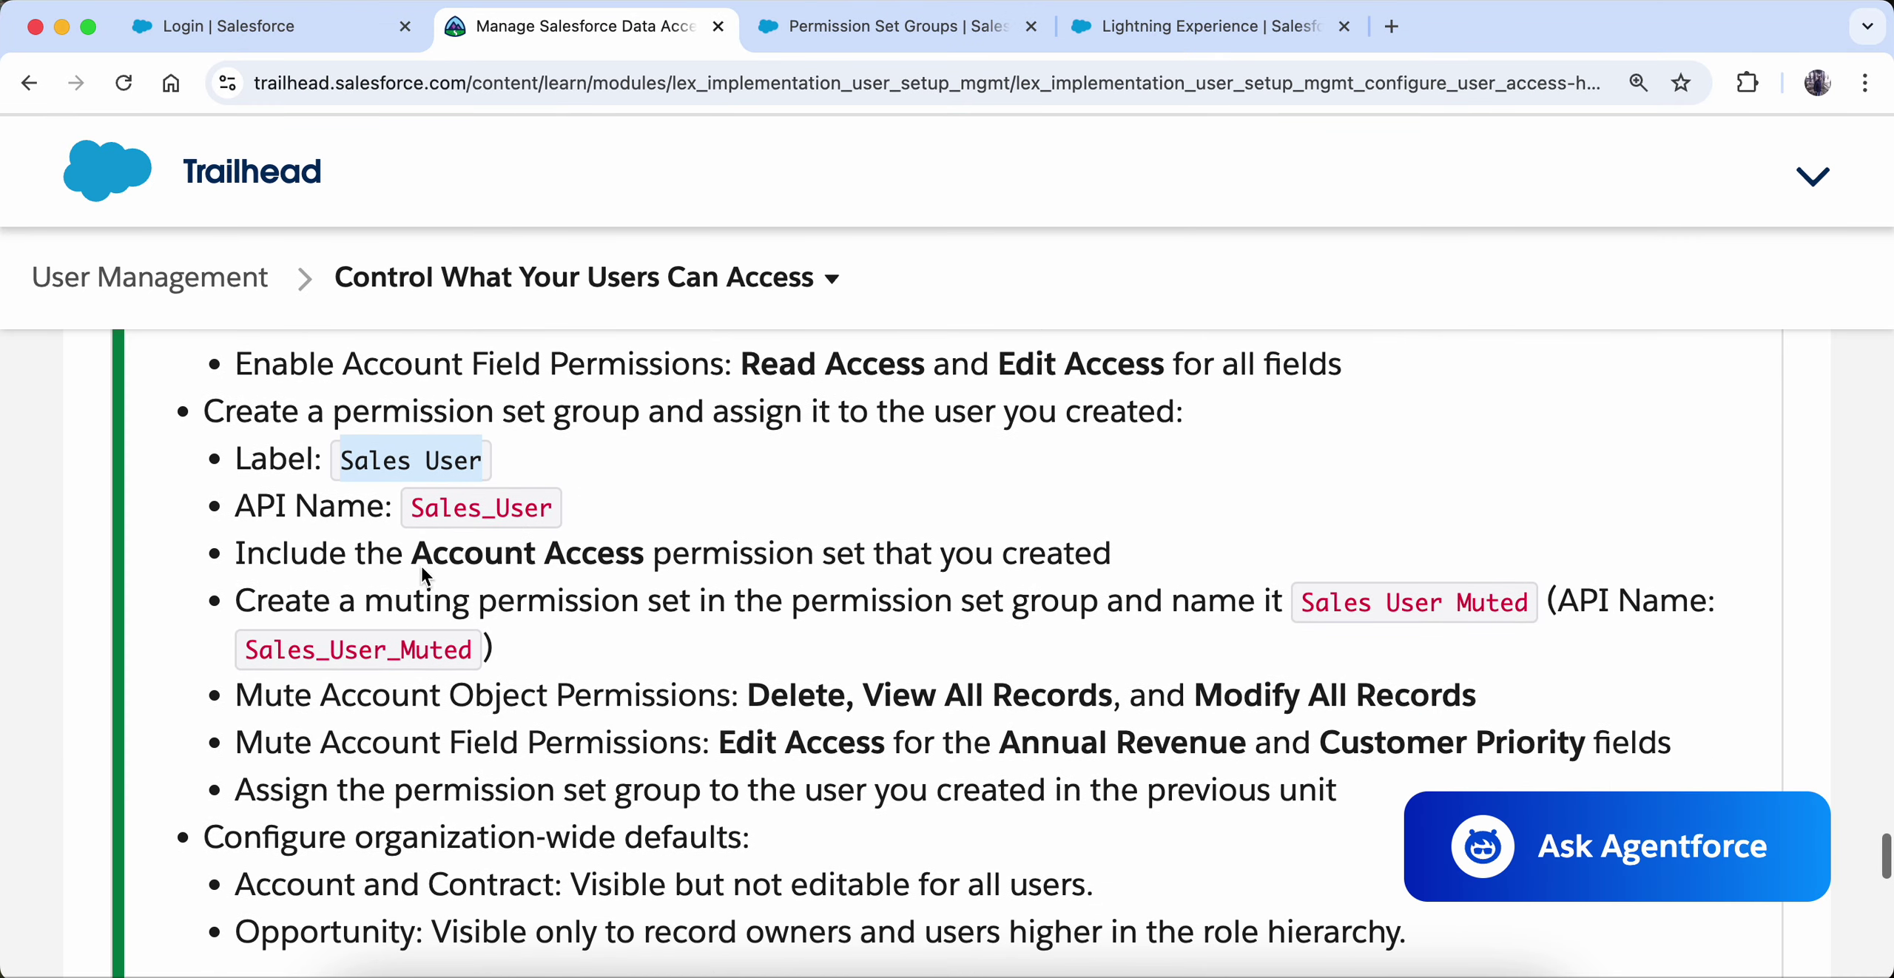
left_click(398, 562)
left_click_drag(398, 562, 1122, 524)
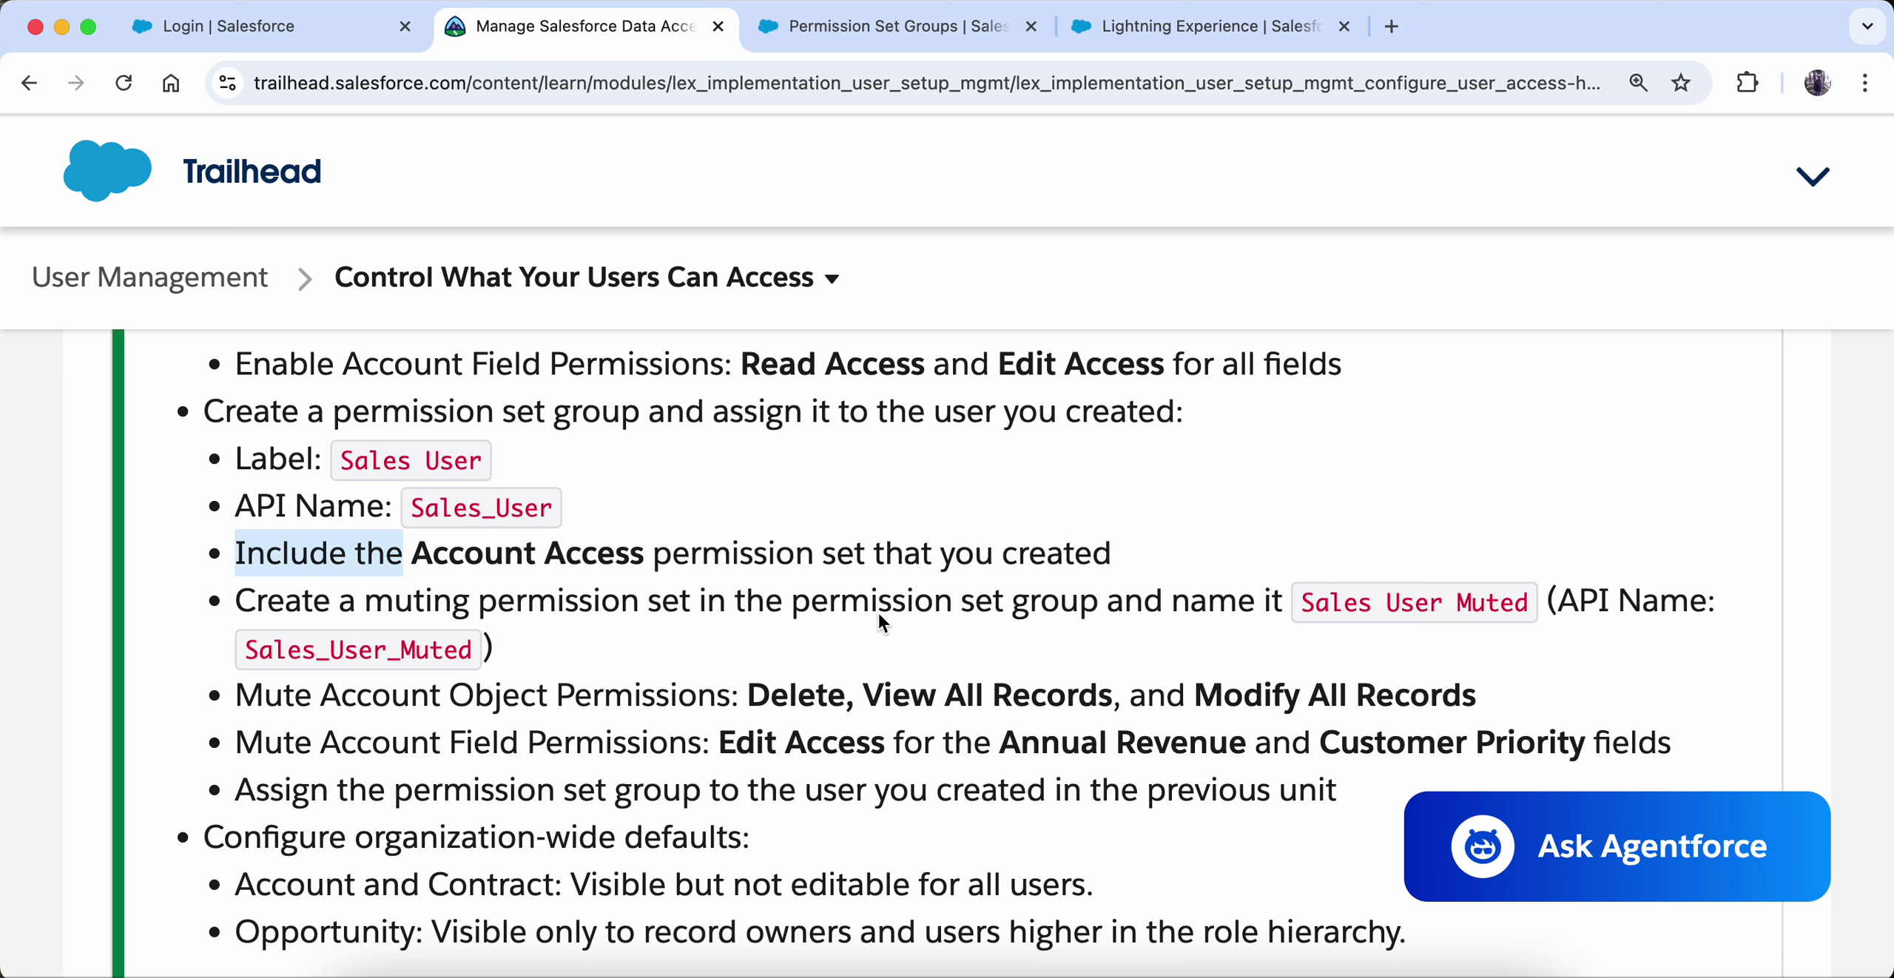
scroll(878, 611, "down", 1)
left_click(239, 524)
left_click_drag(237, 521, 693, 524)
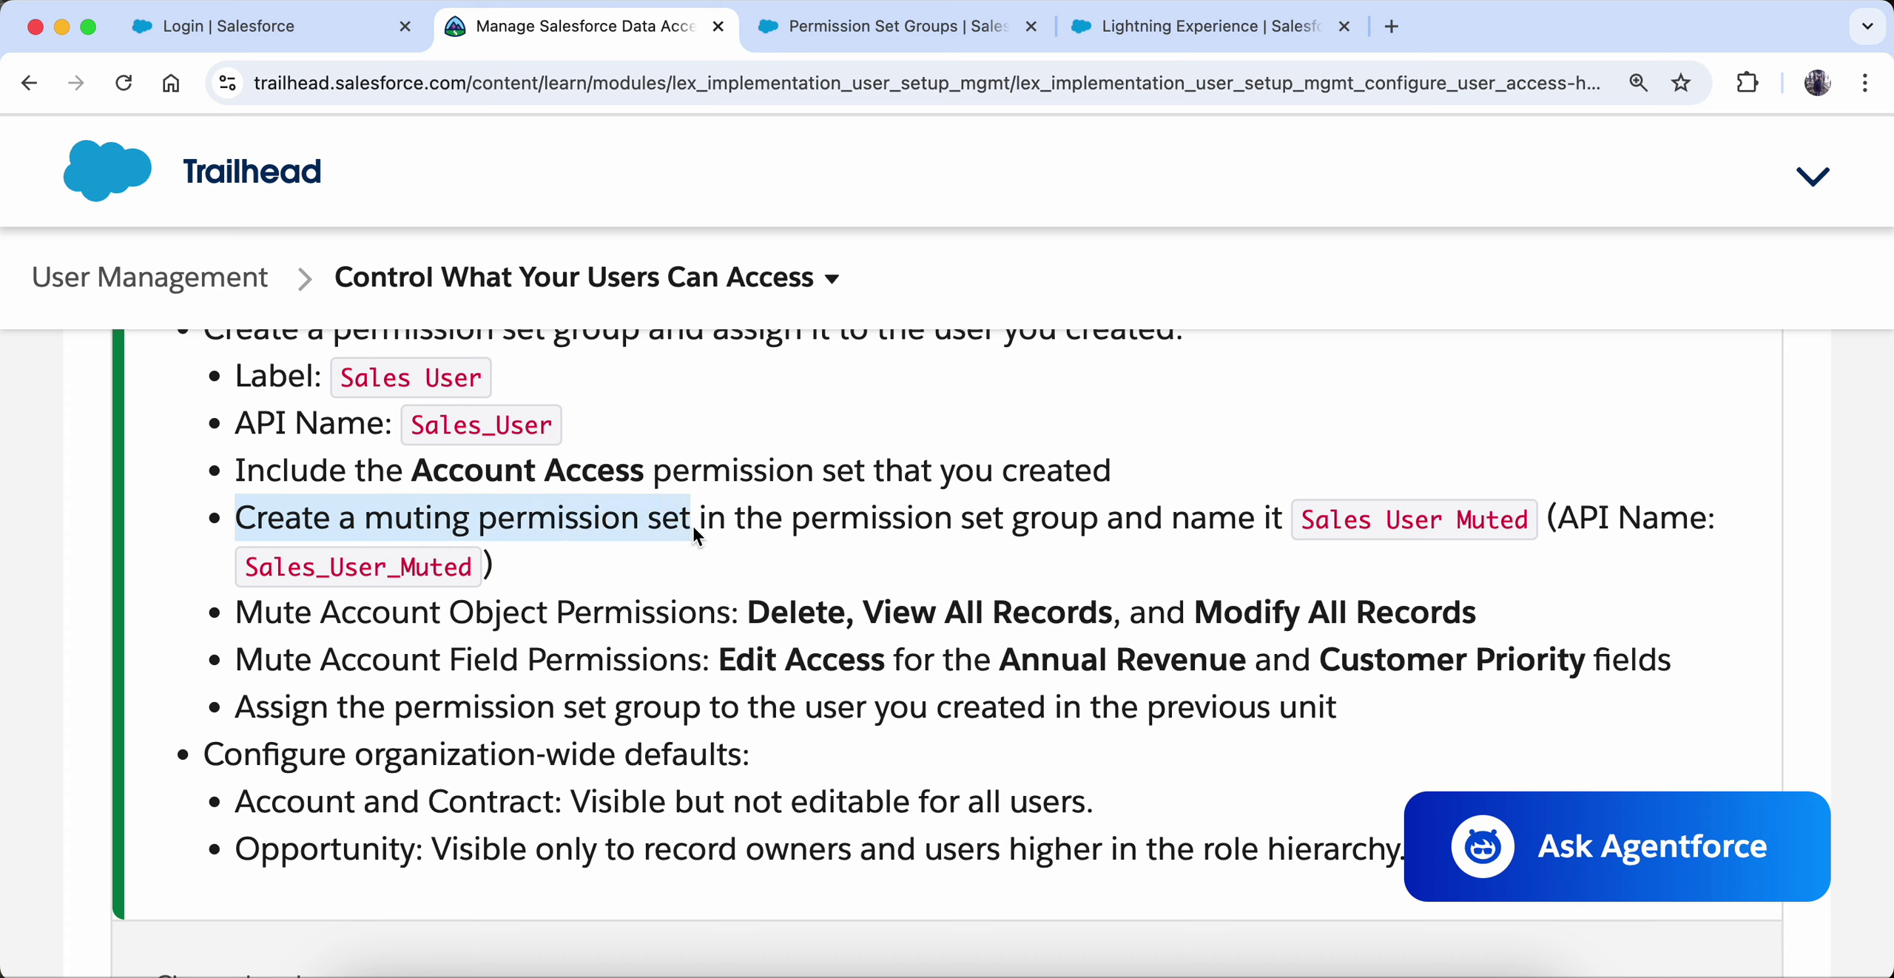
left_click(1337, 527)
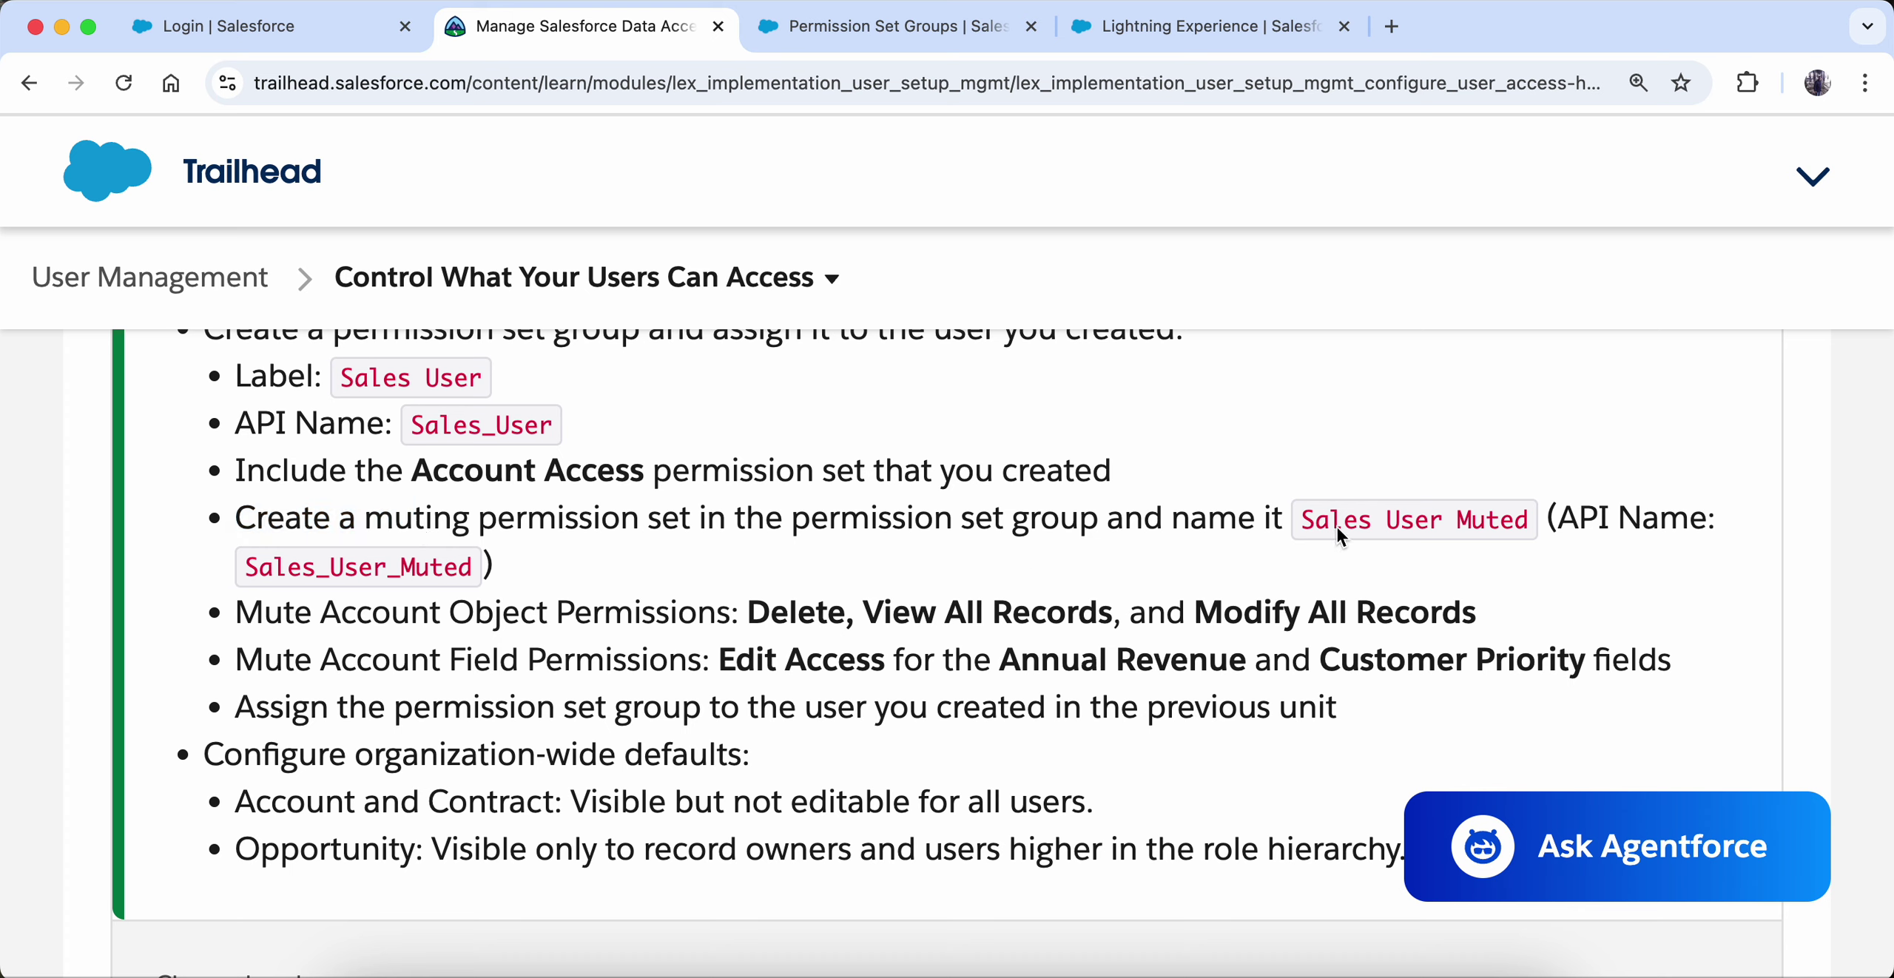
left_click_drag(1299, 518, 1531, 524)
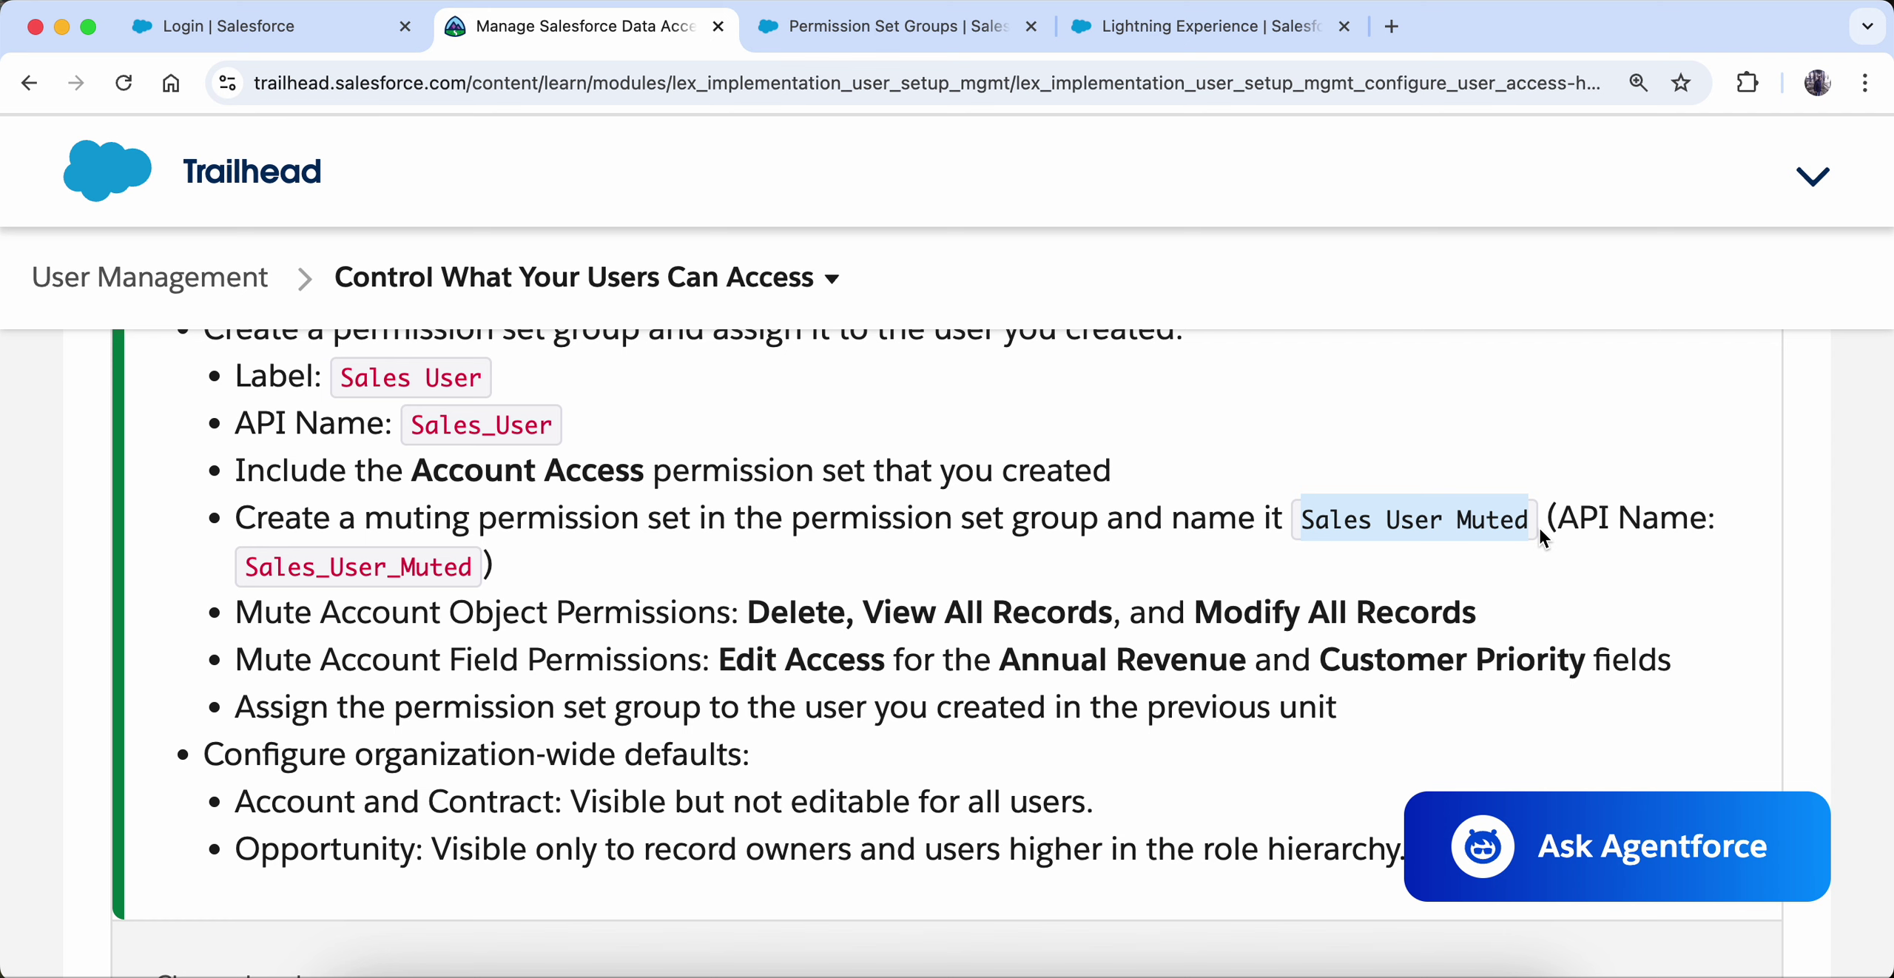
- Create a muting permission set in the Sales User group with label Sales User Muted and API name Sales_User_Muted
left_click(858, 37)
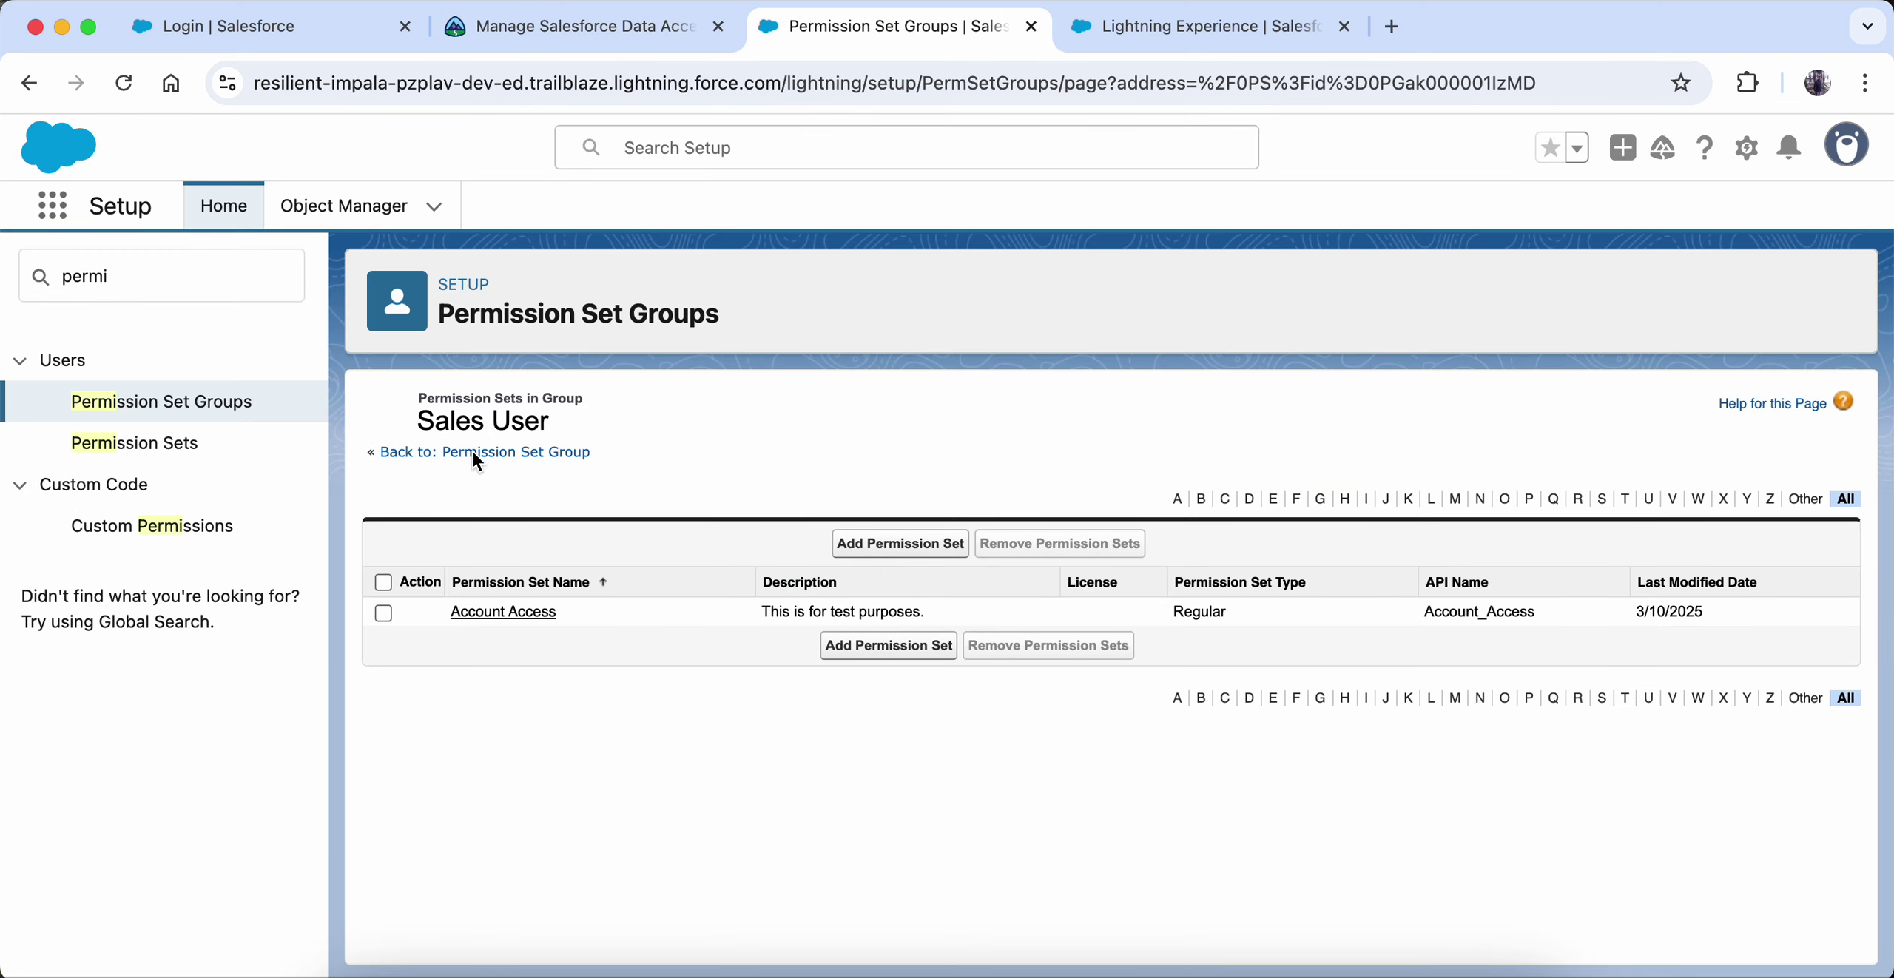
left_click(139, 411)
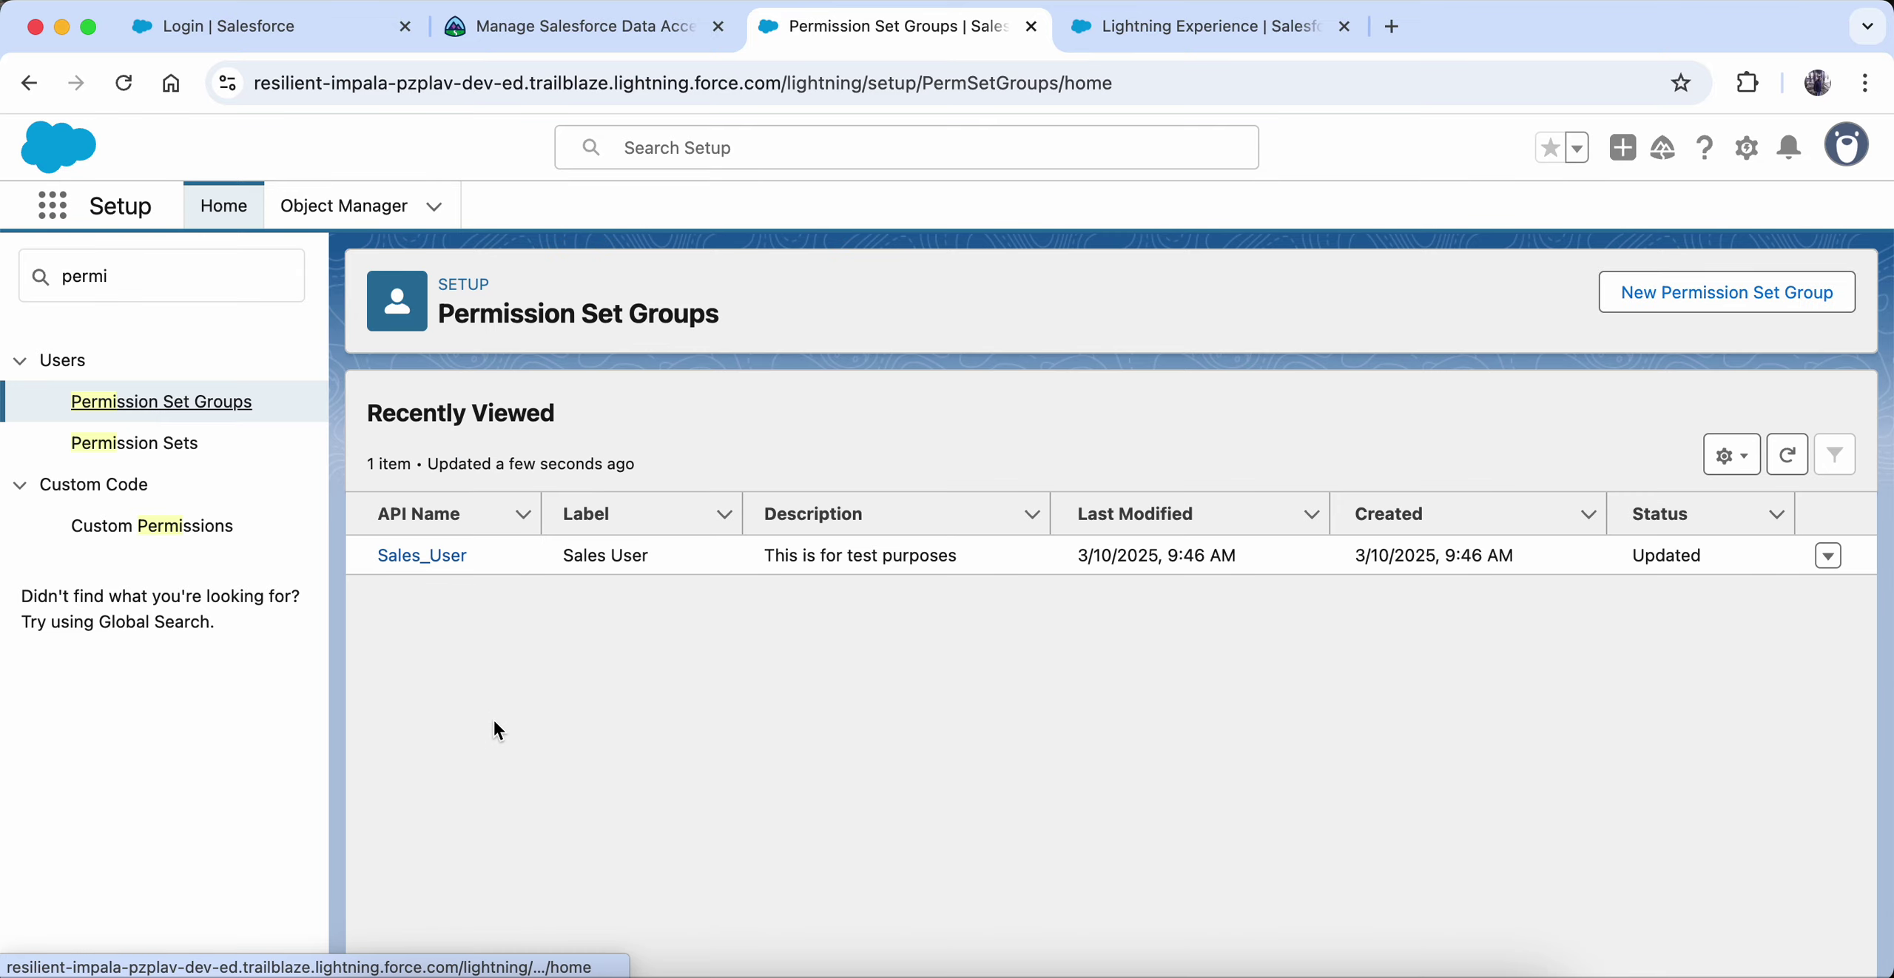
left_click(439, 556)
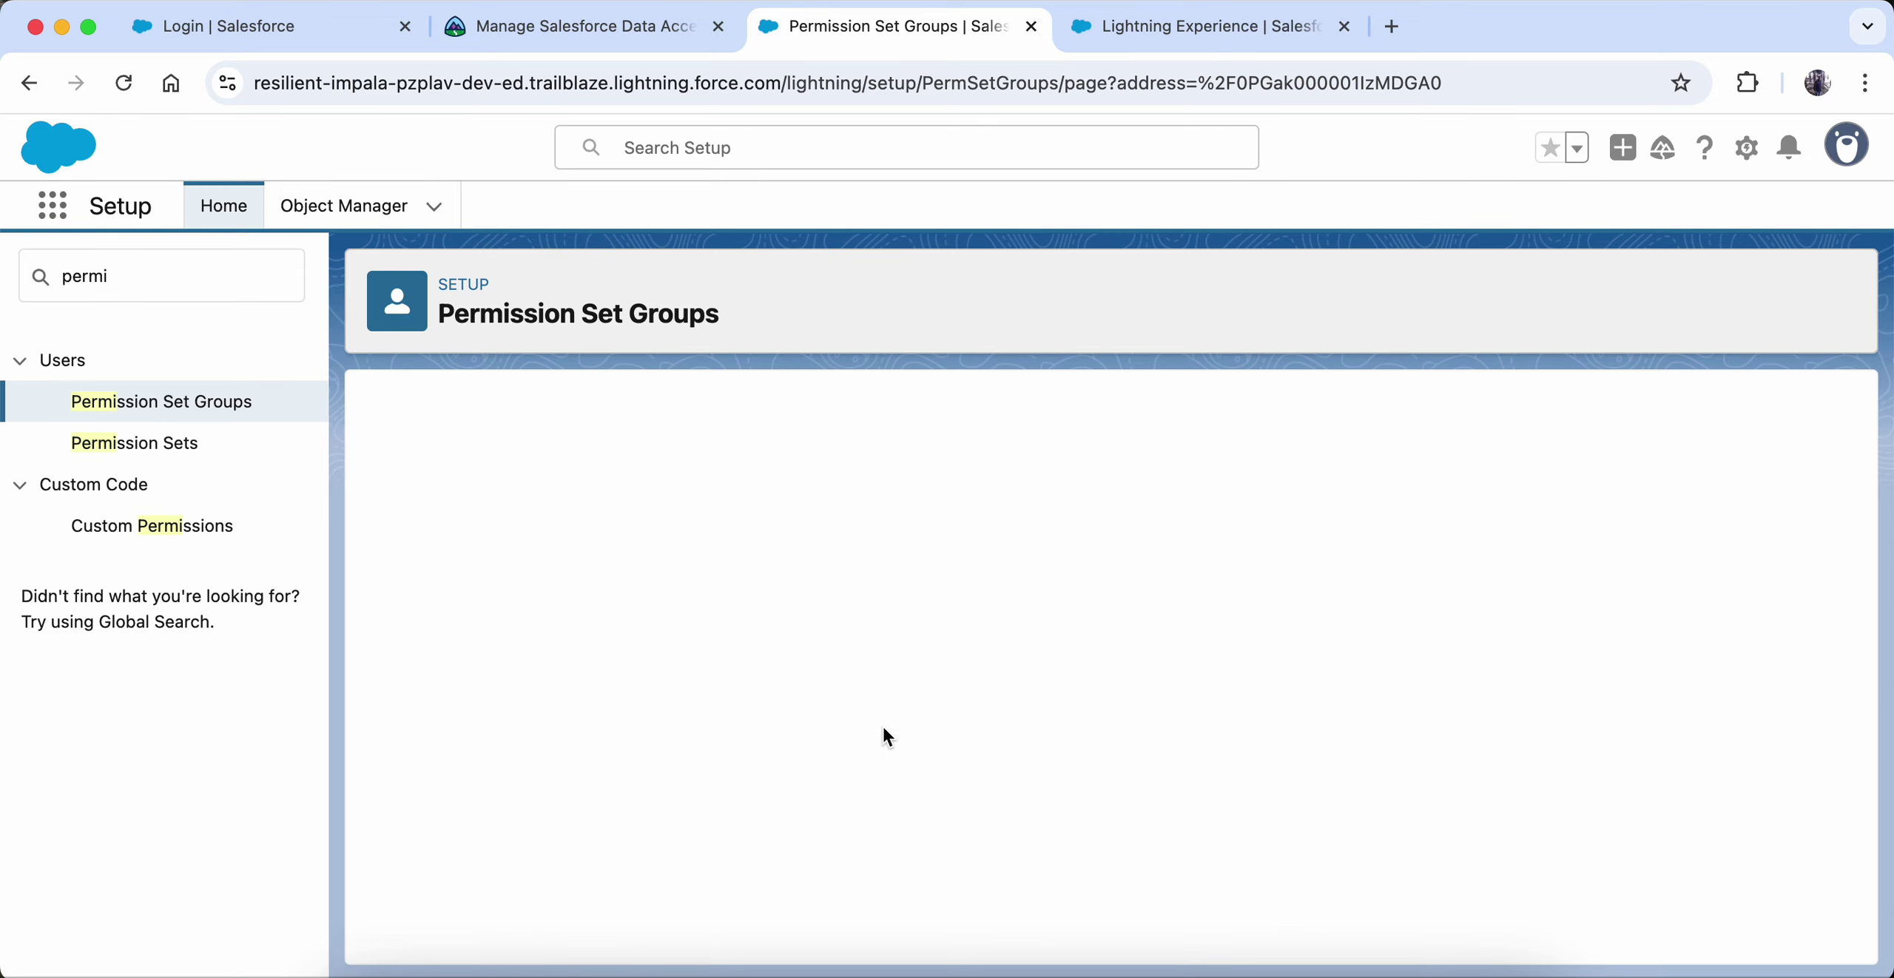
scroll(882, 725, "down", 2)
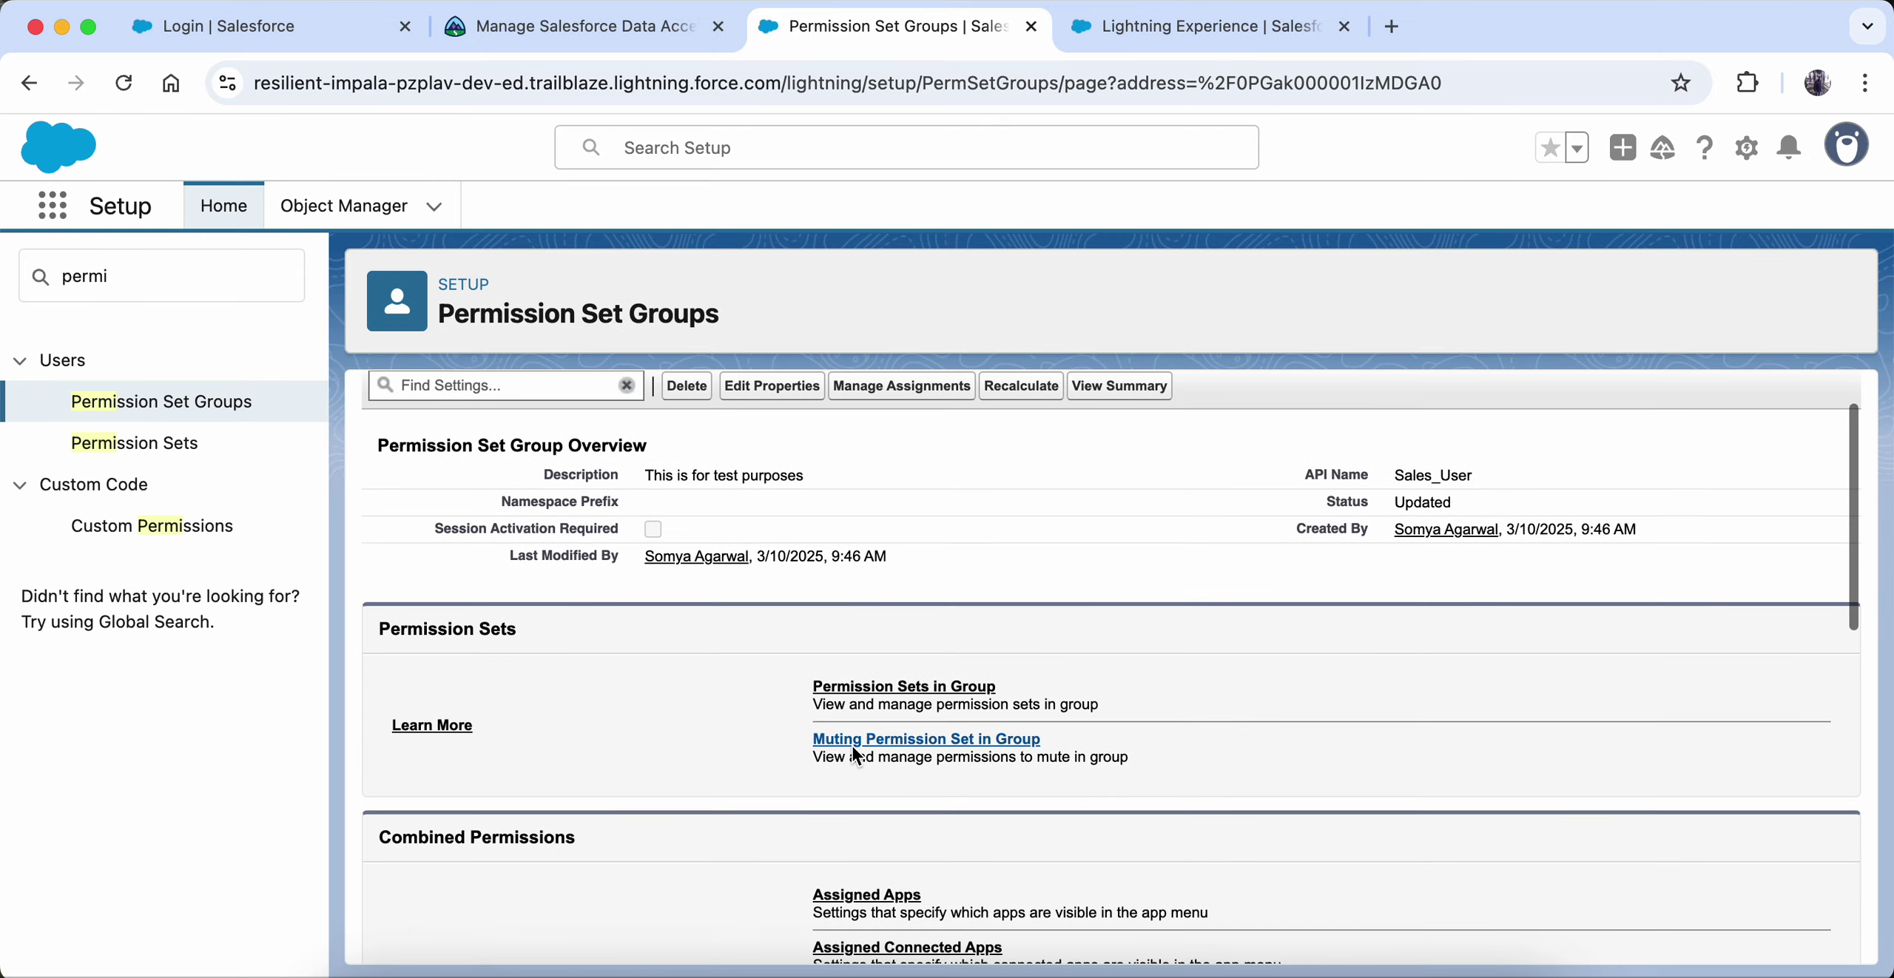
left_click(863, 744)
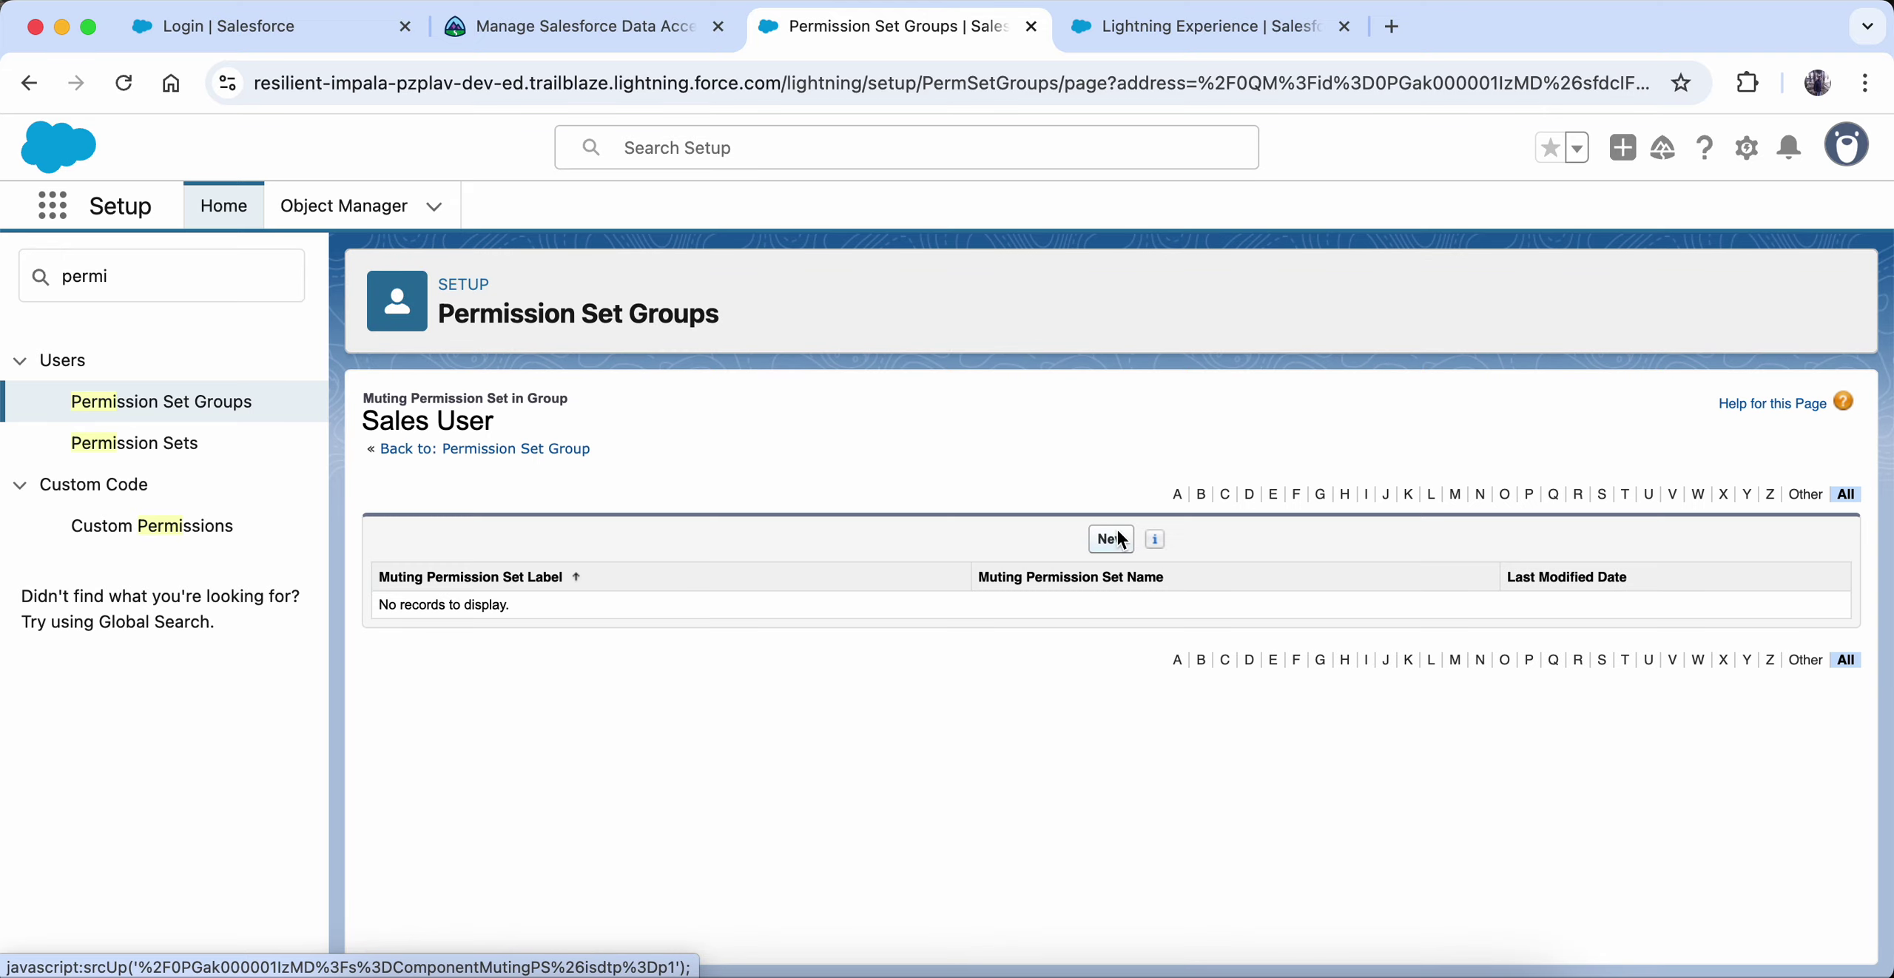
left_click(1113, 539)
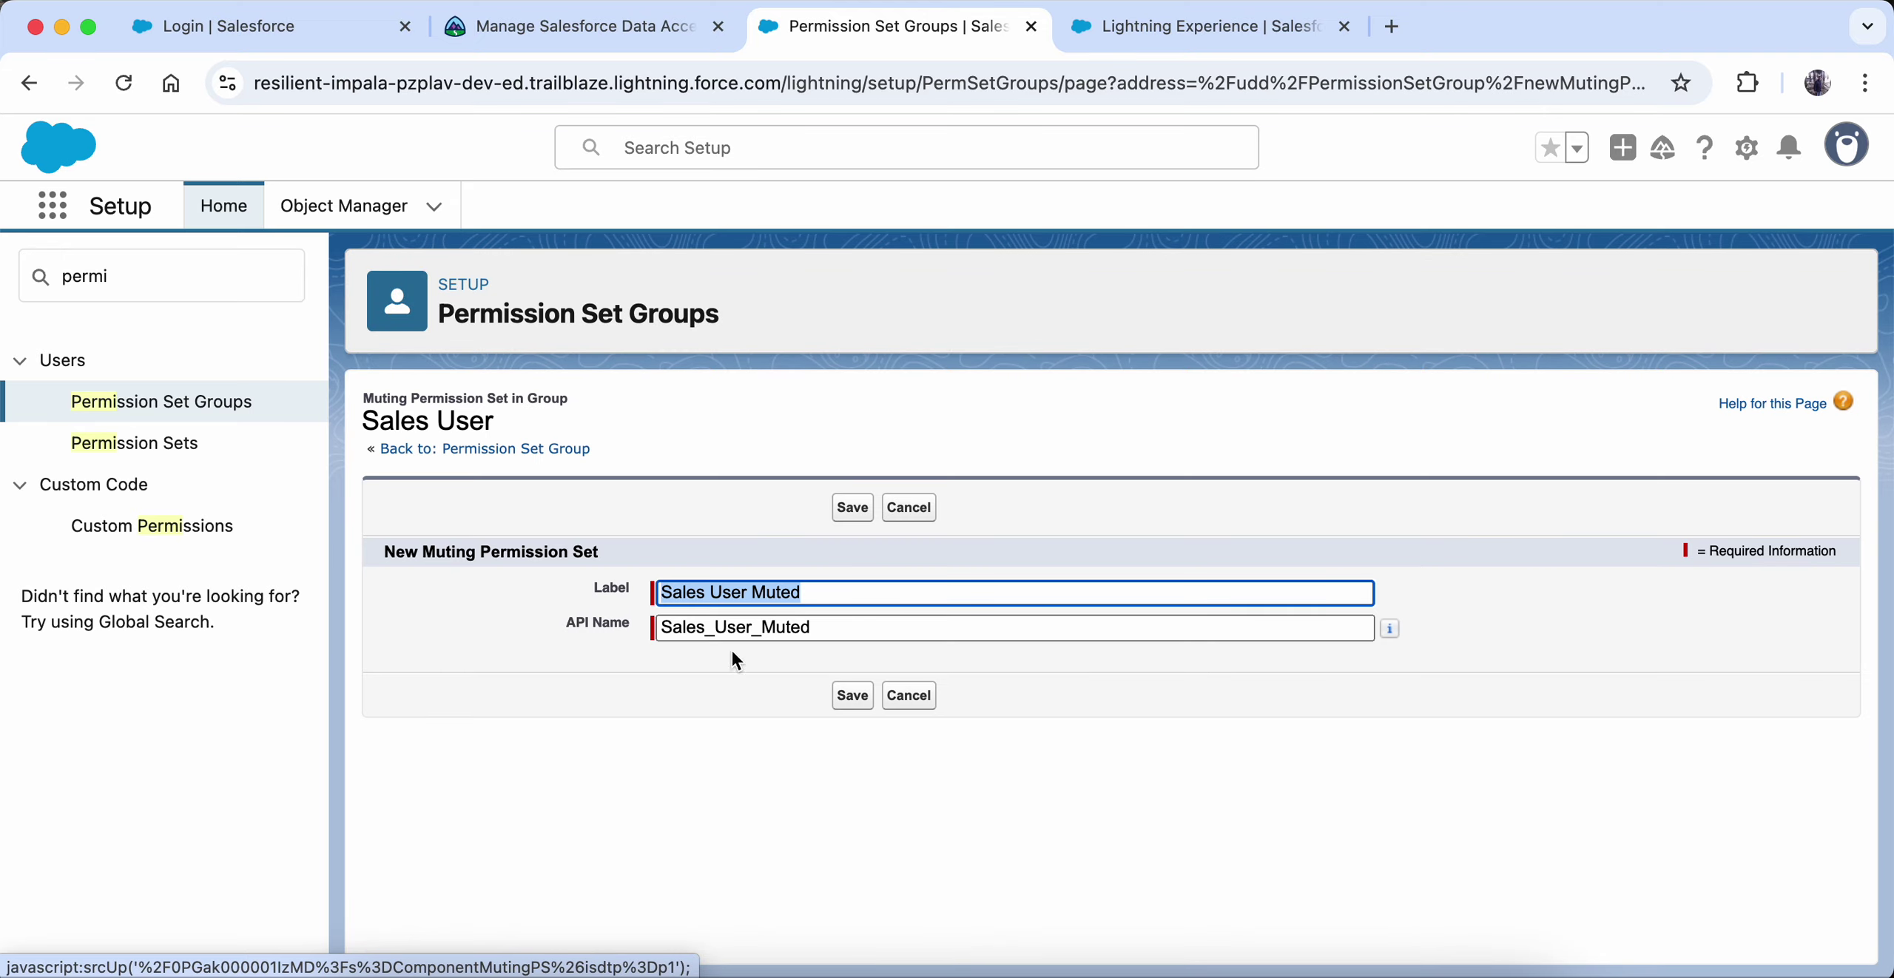
left_click(855, 695)
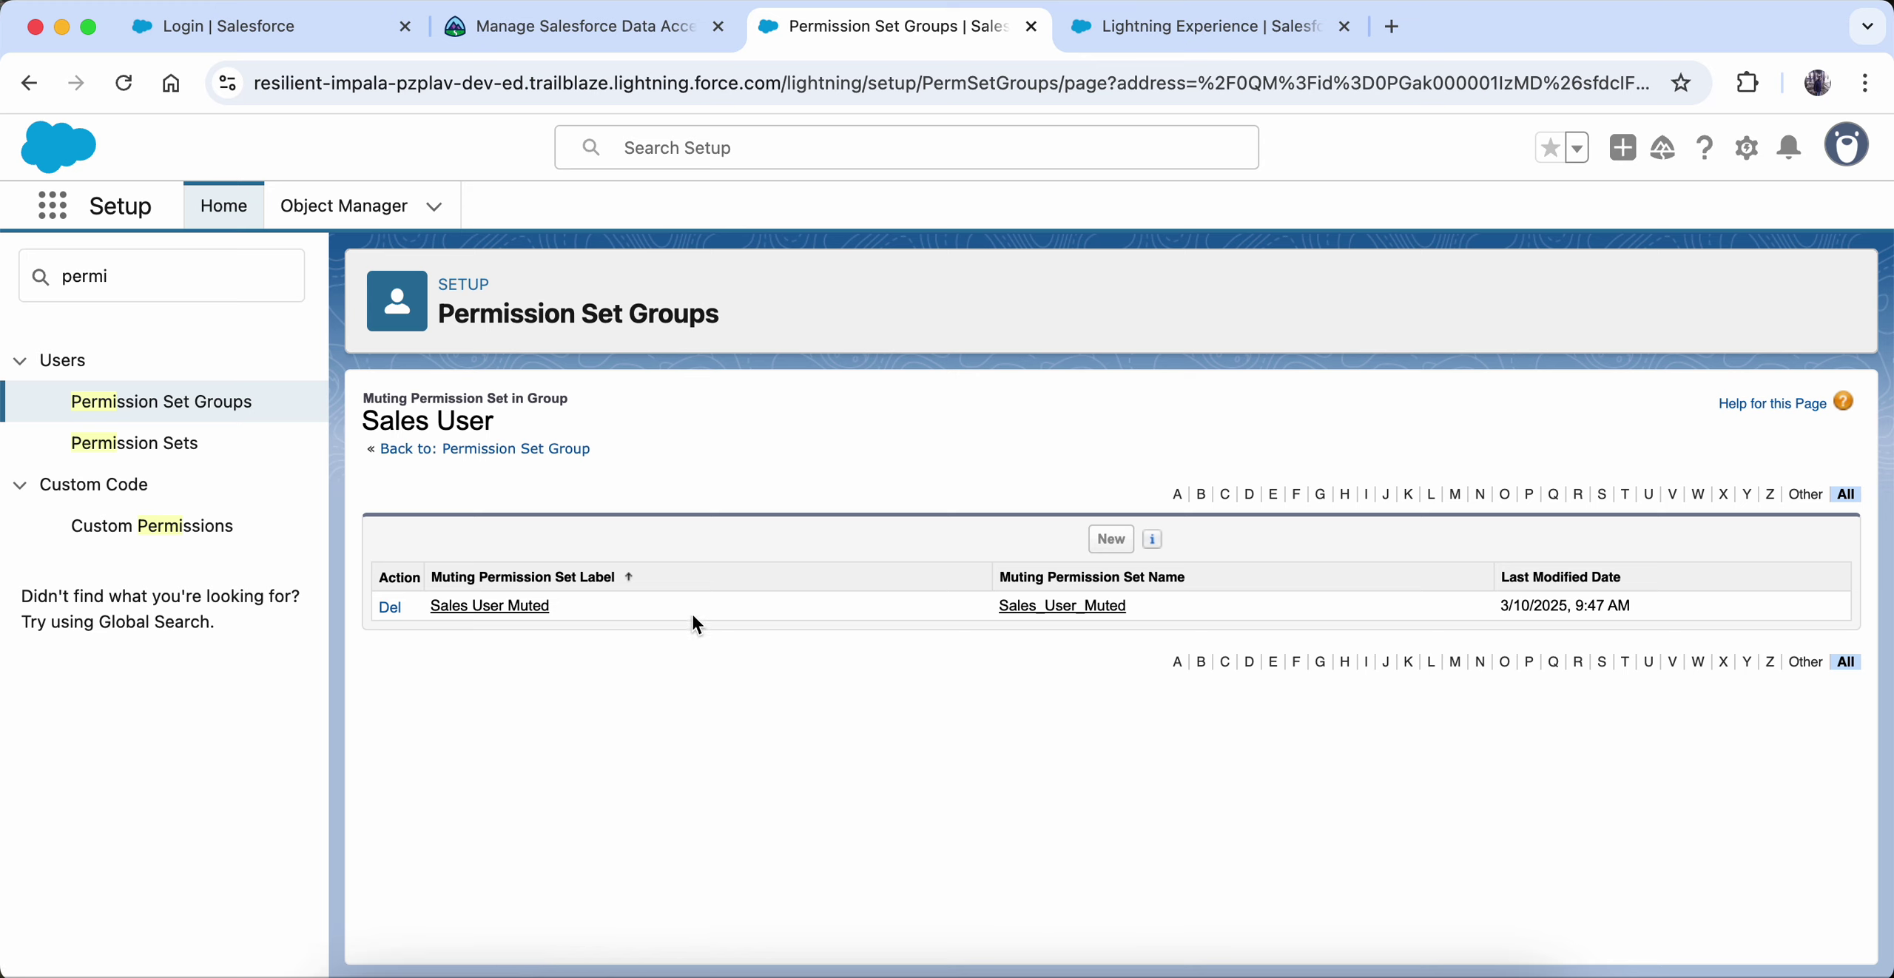
- Check the object muting requirement on Trailhead and mute Delete, View All Records and Modify All Records for Accounts in Sales User Muted
left_click(496, 28)
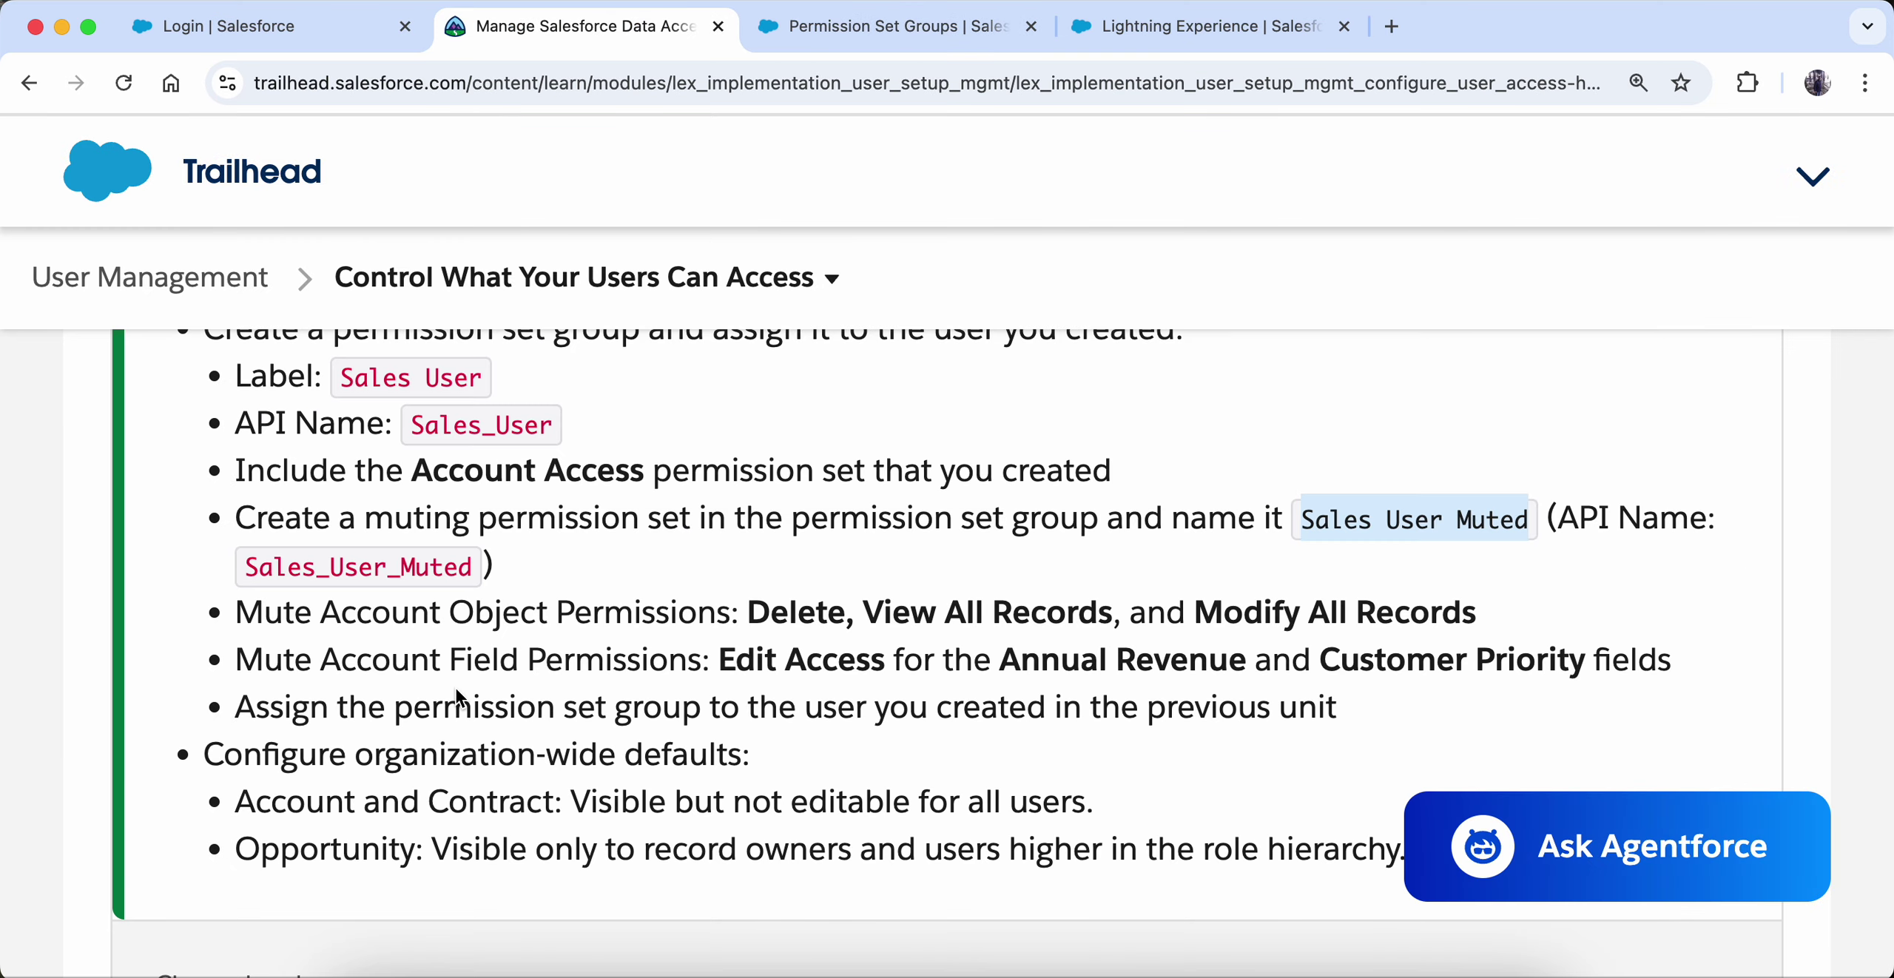
scroll(456, 686, "down", 1)
scroll(456, 696, "down", 1)
left_click_drag(237, 546, 745, 548)
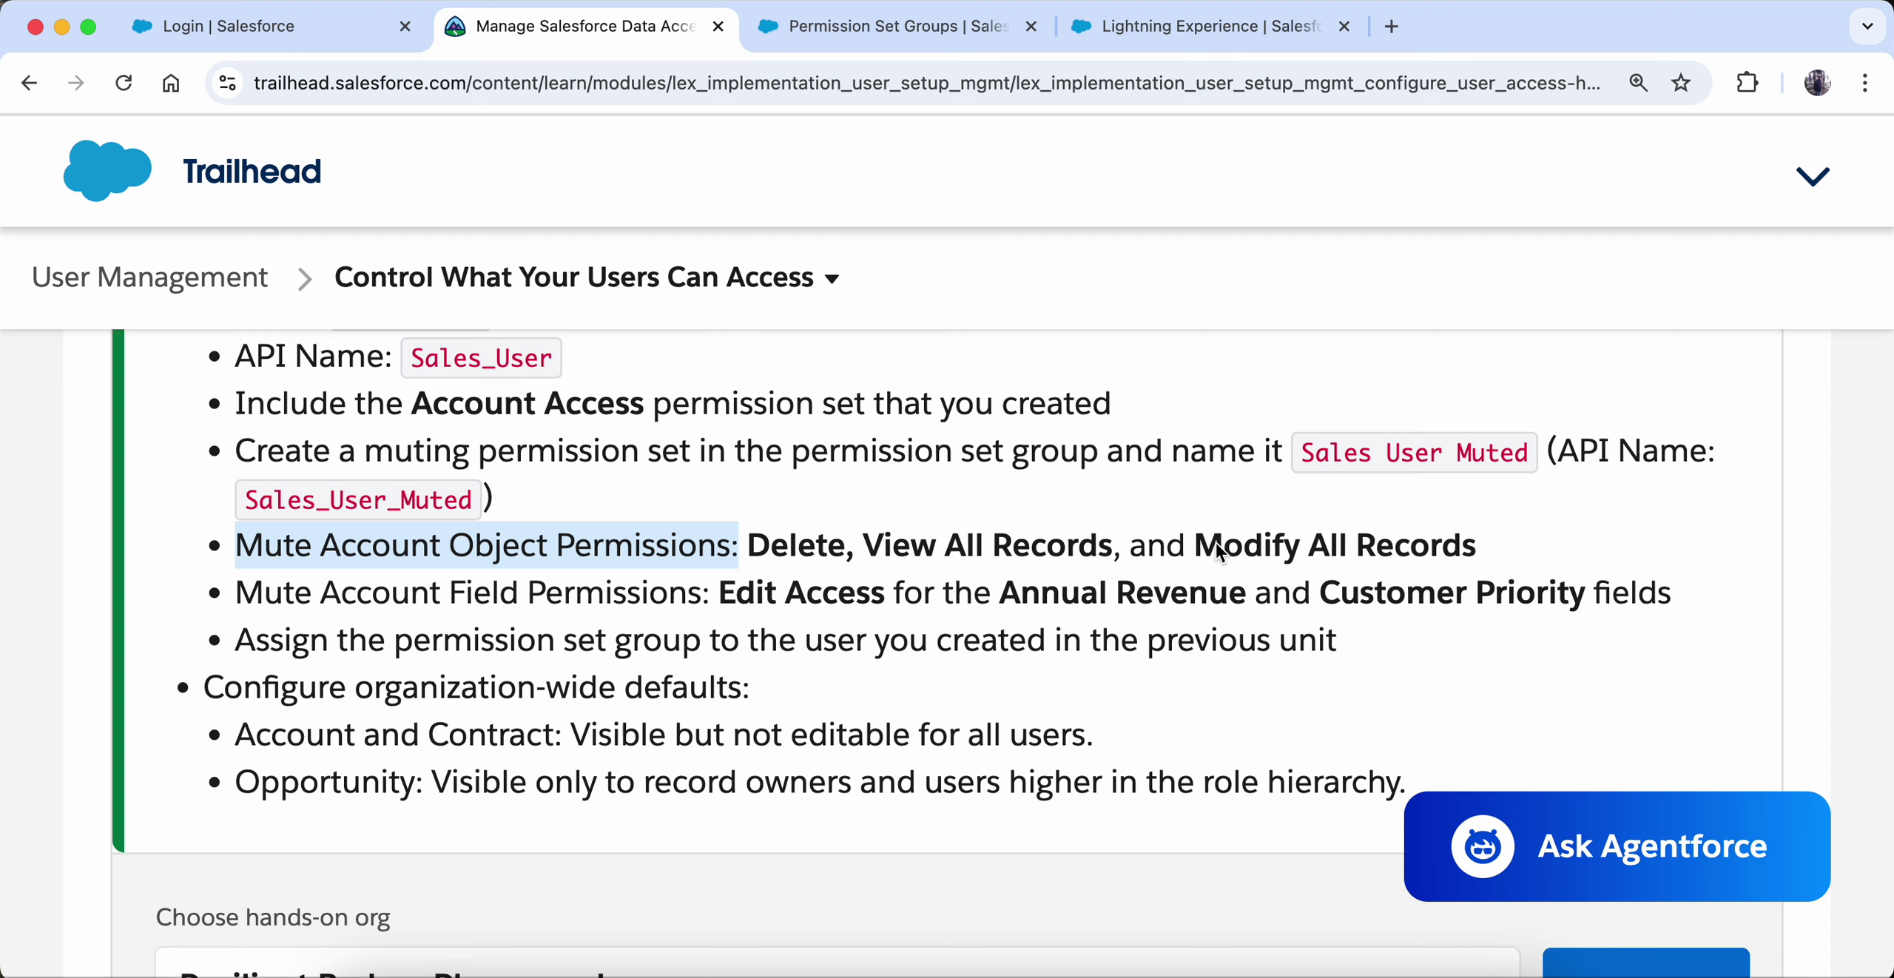
left_click(868, 30)
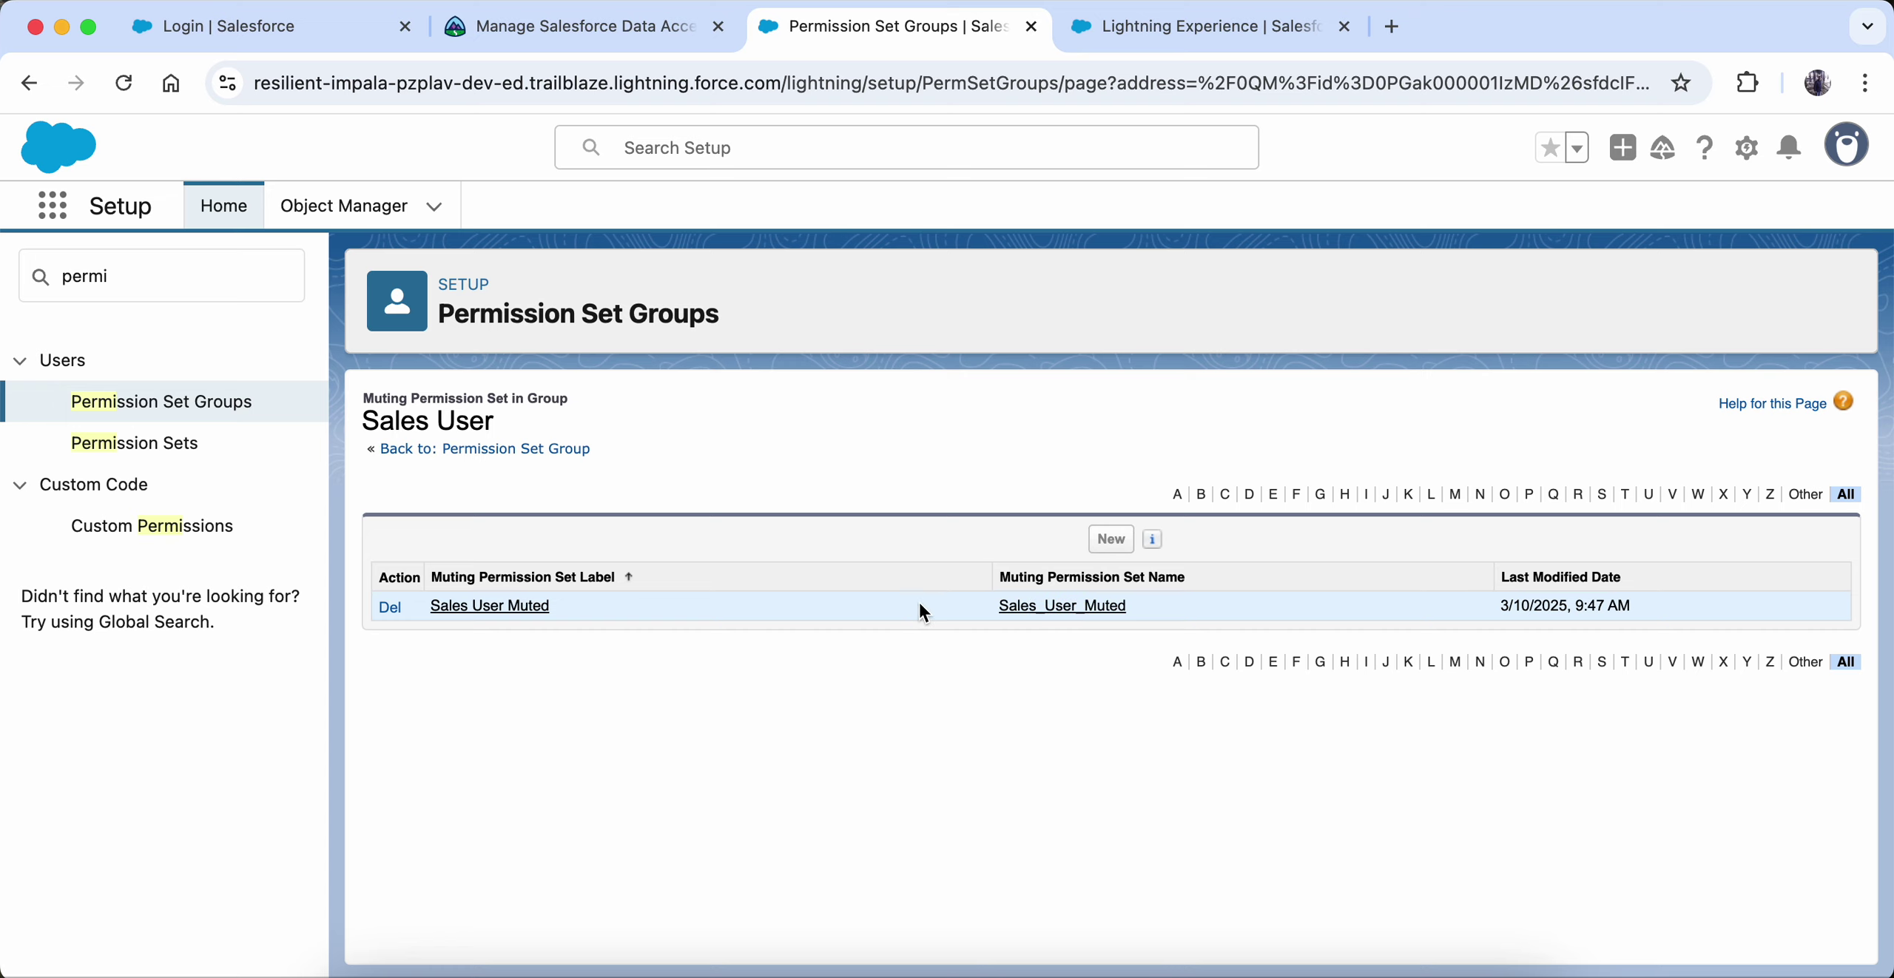
left_click(460, 609)
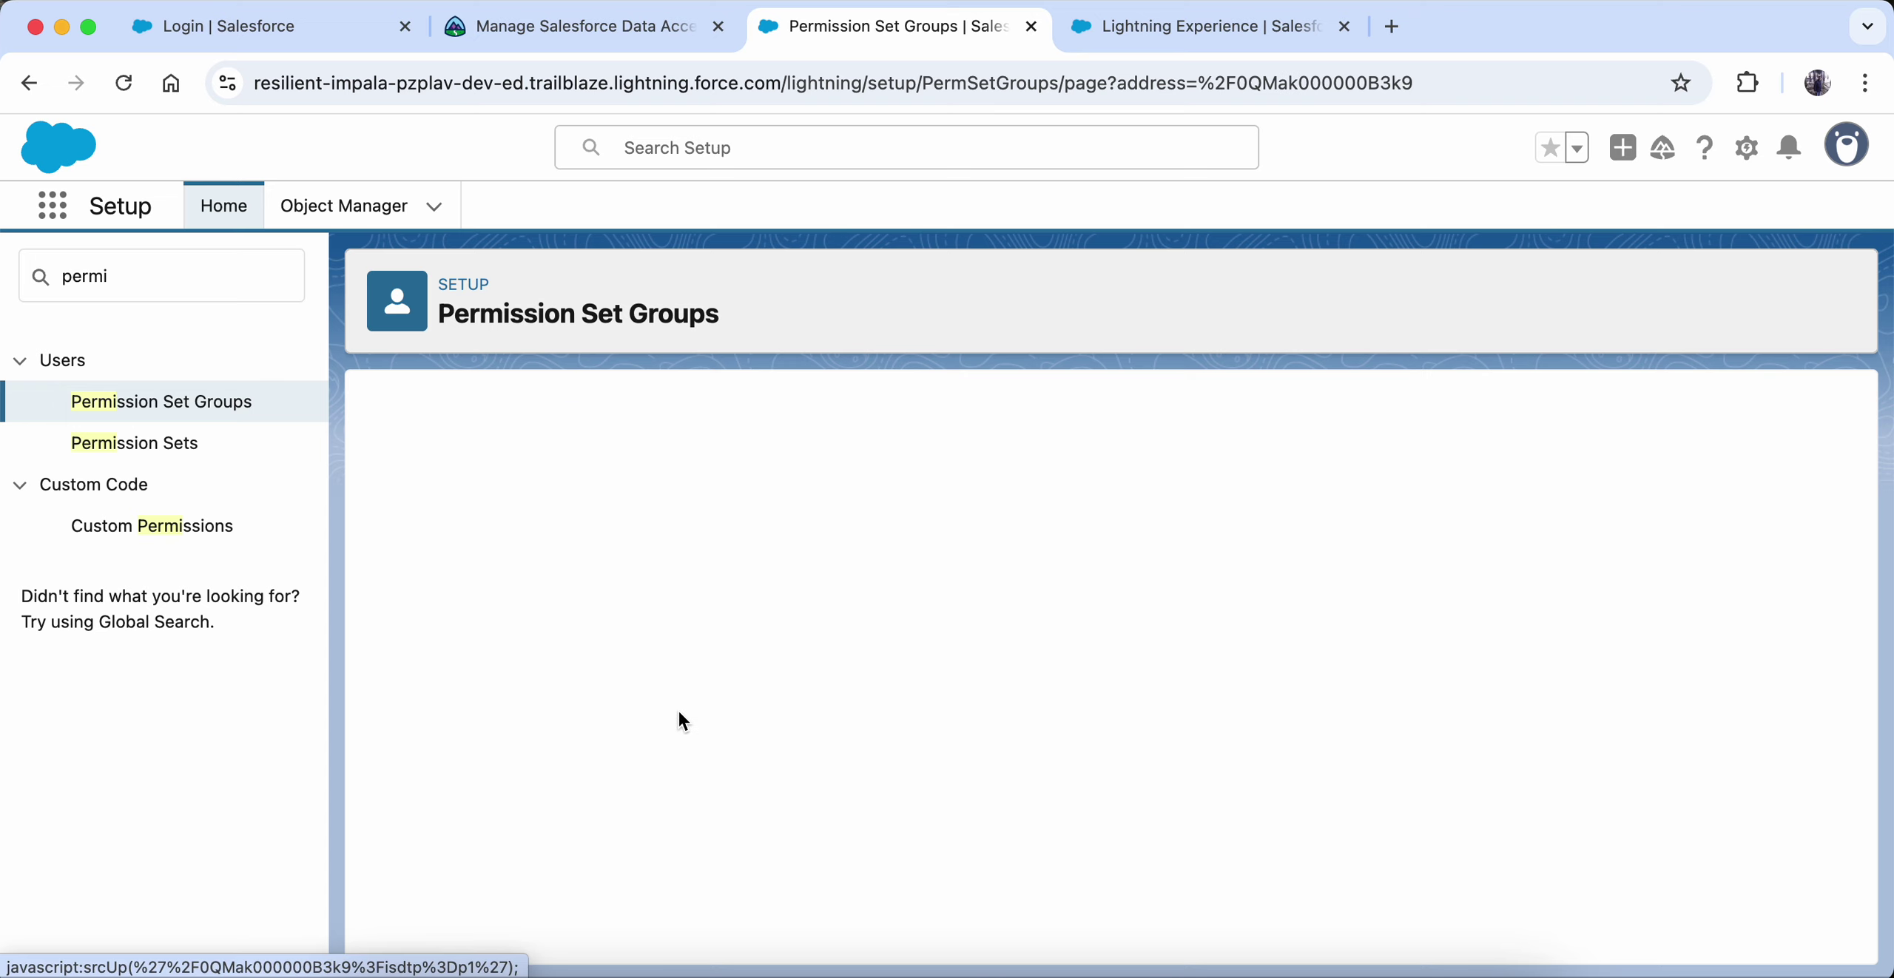
scroll(678, 707, "down", 3)
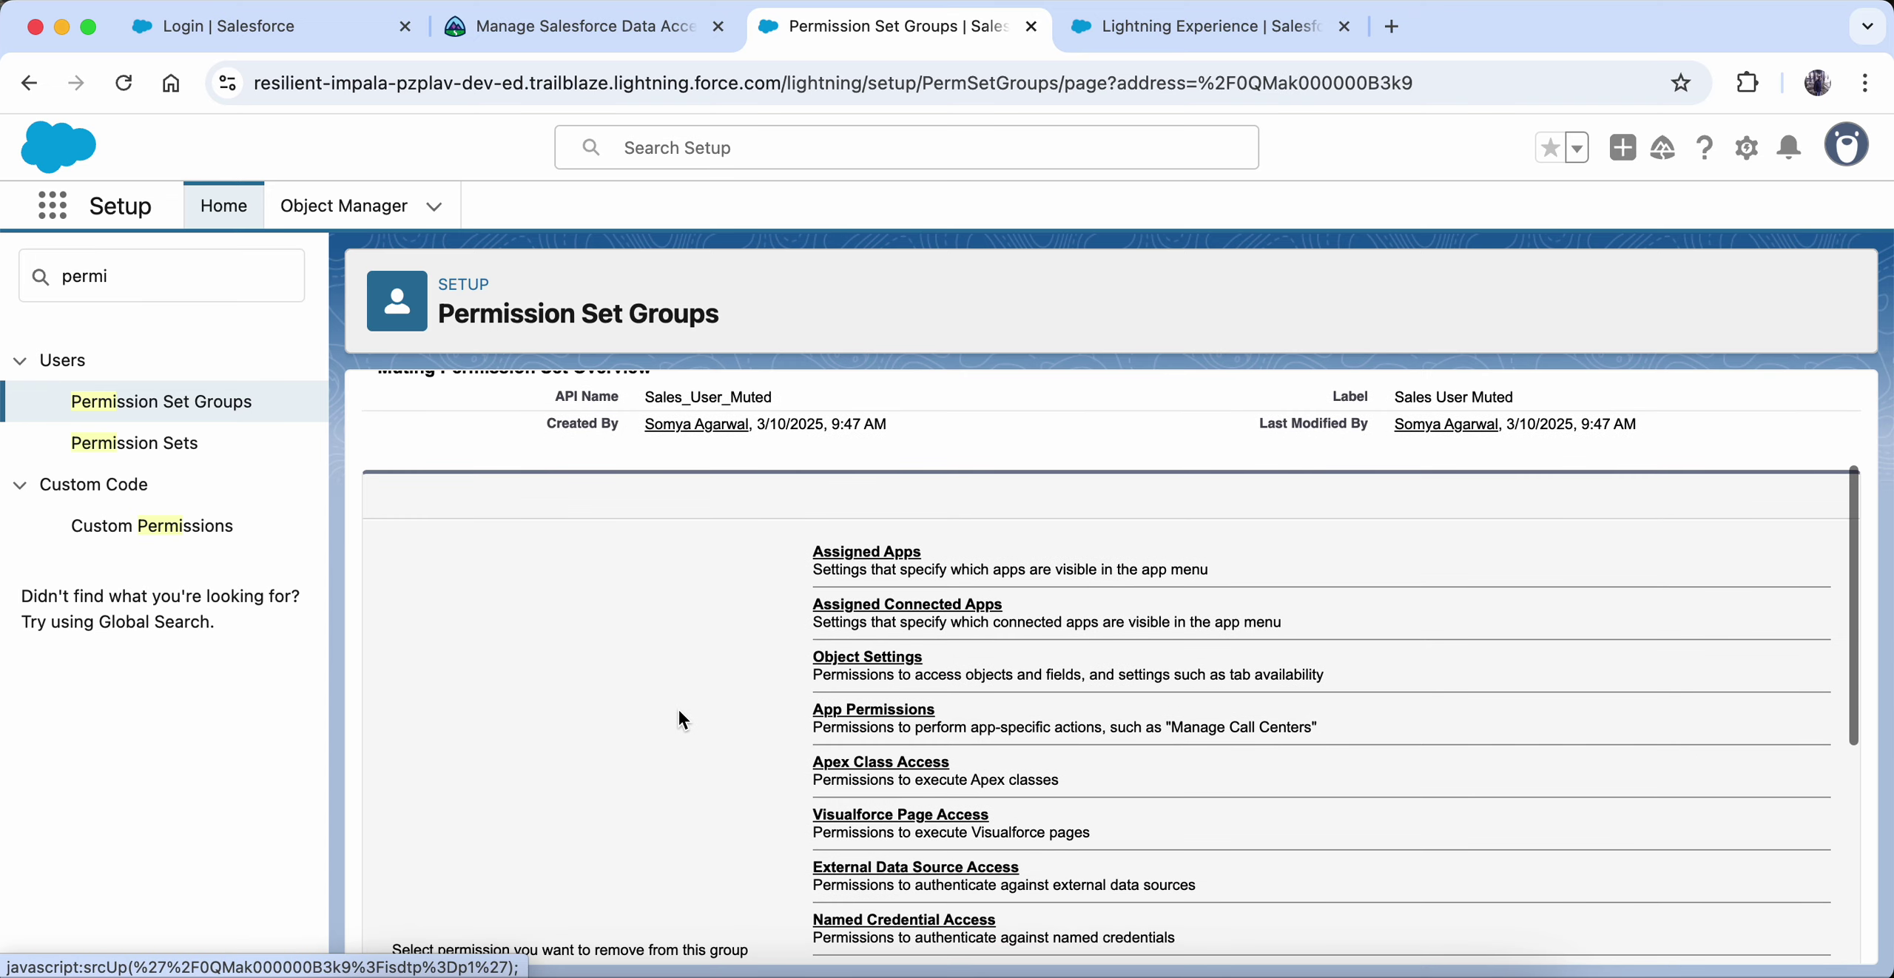
left_click(870, 659)
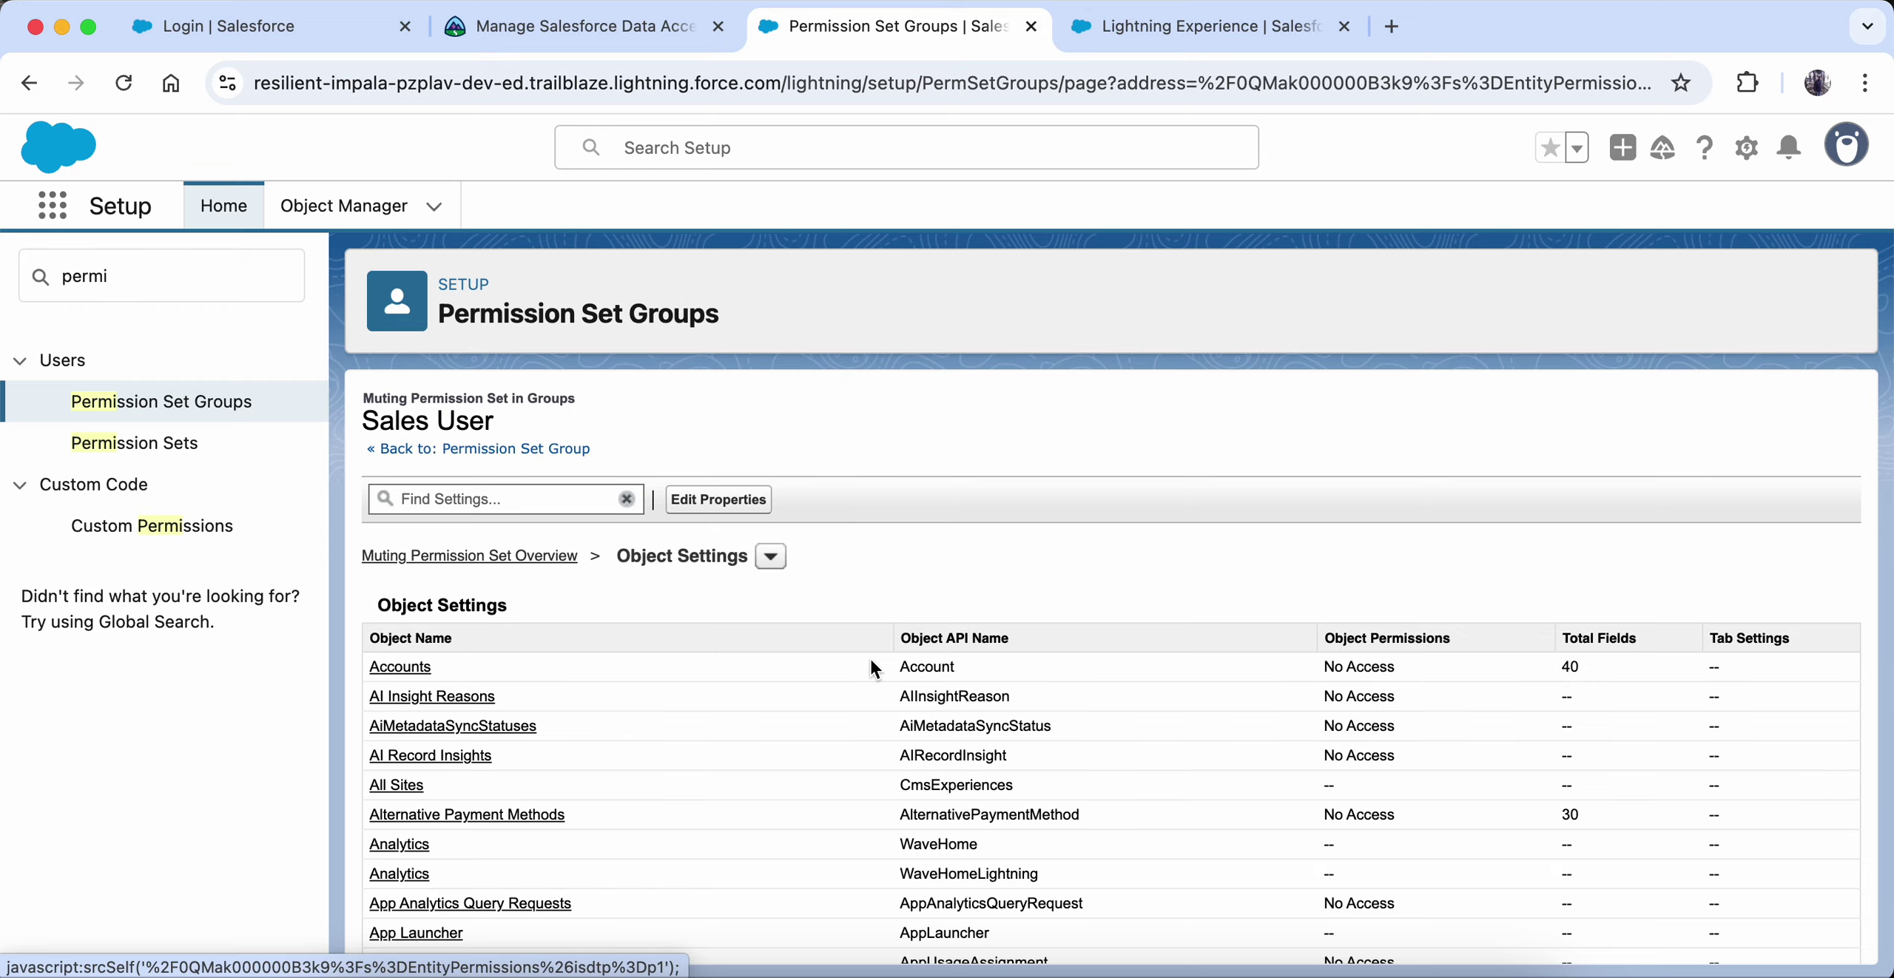
left_click(399, 666)
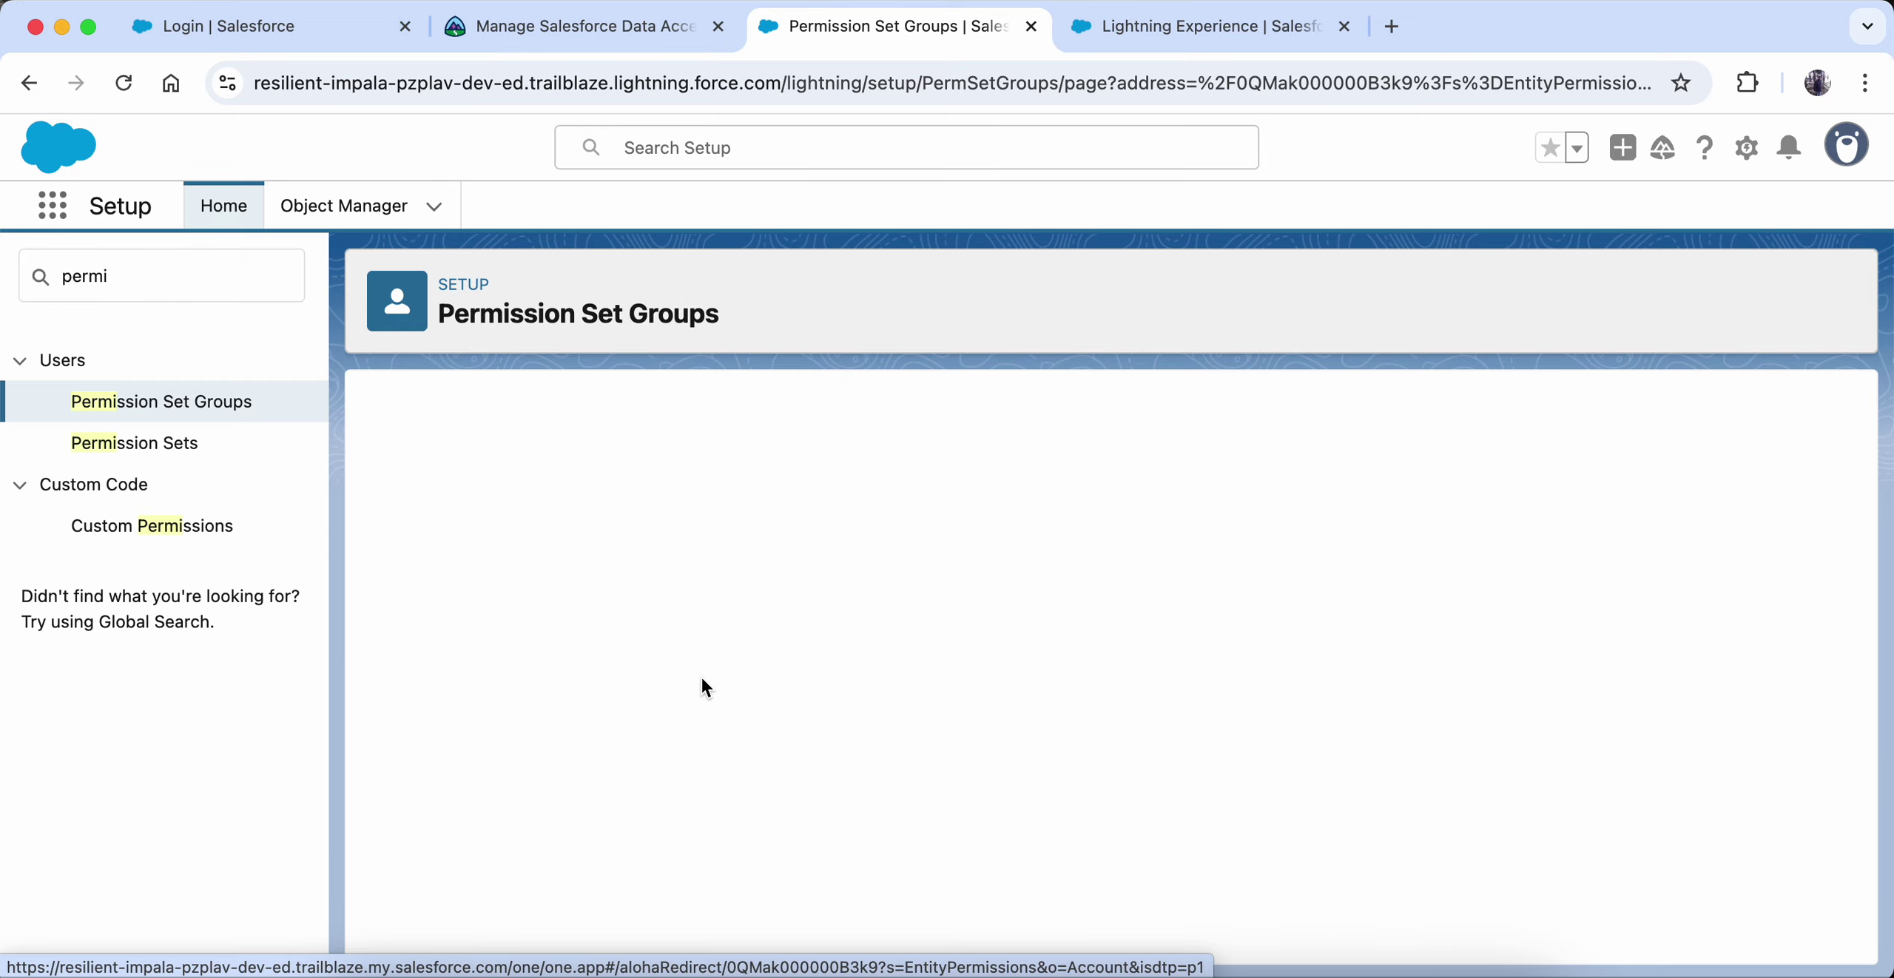
left_click(849, 607)
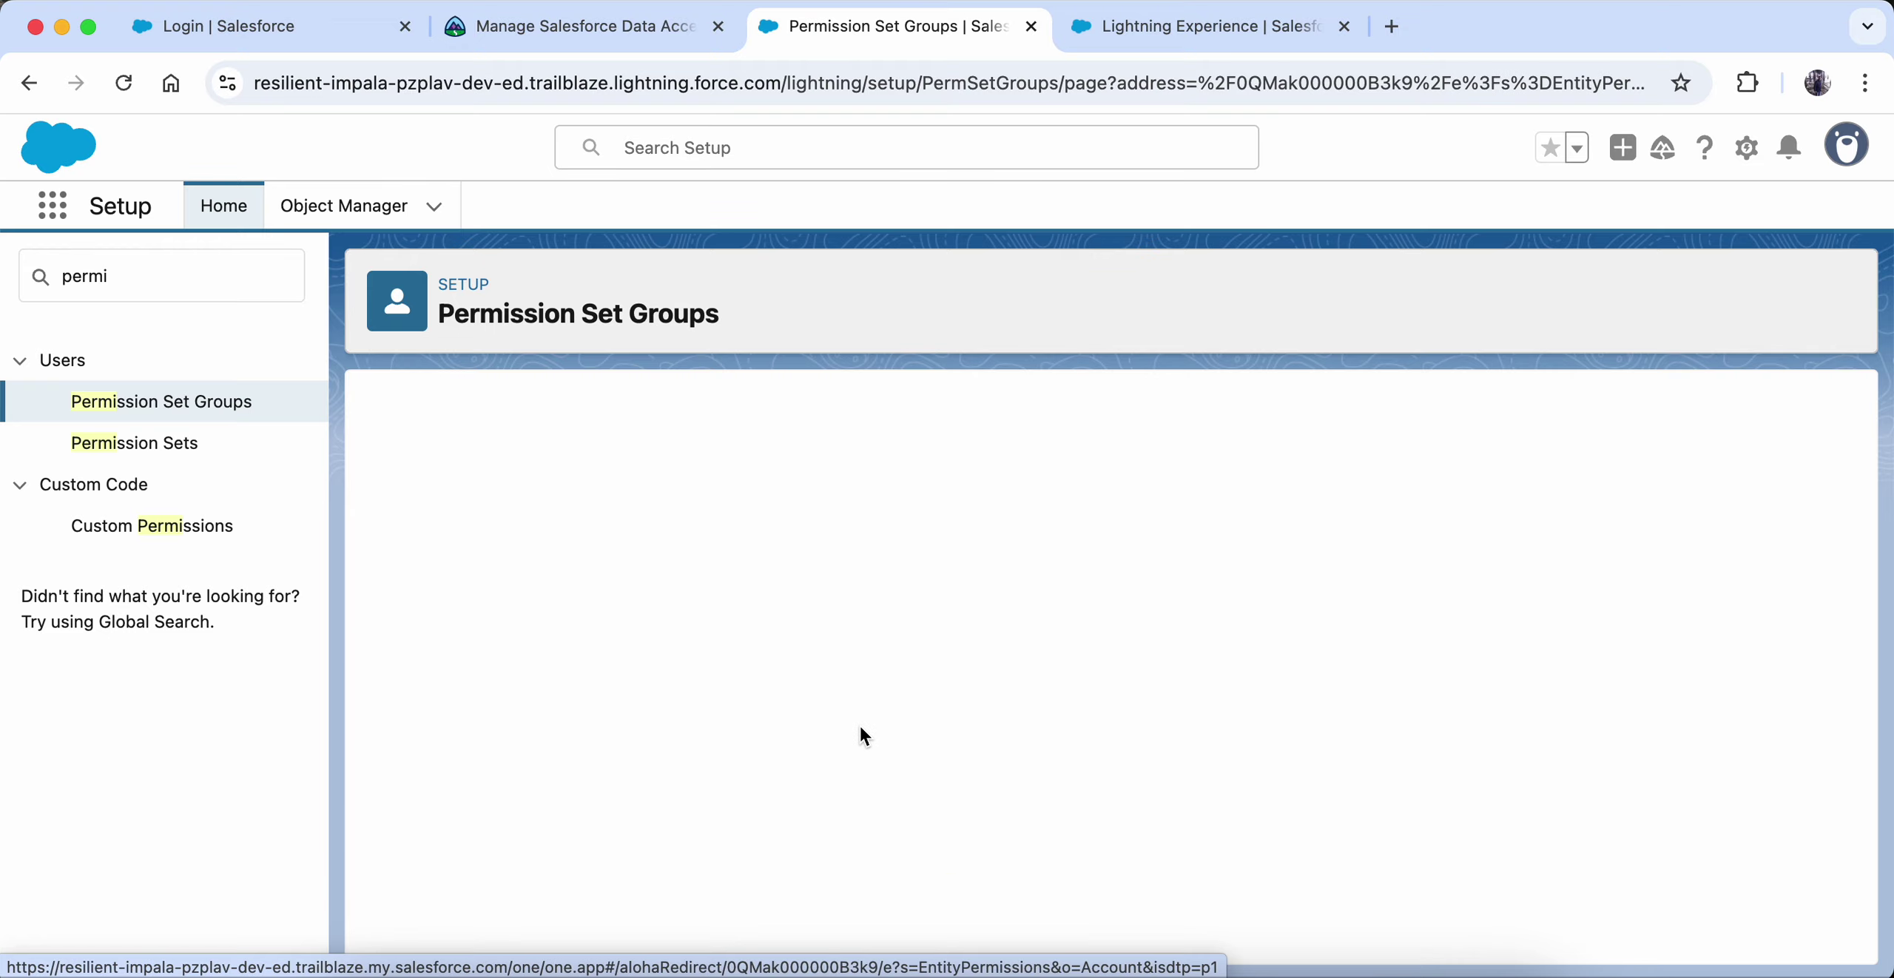
scroll(861, 728, "down", 5)
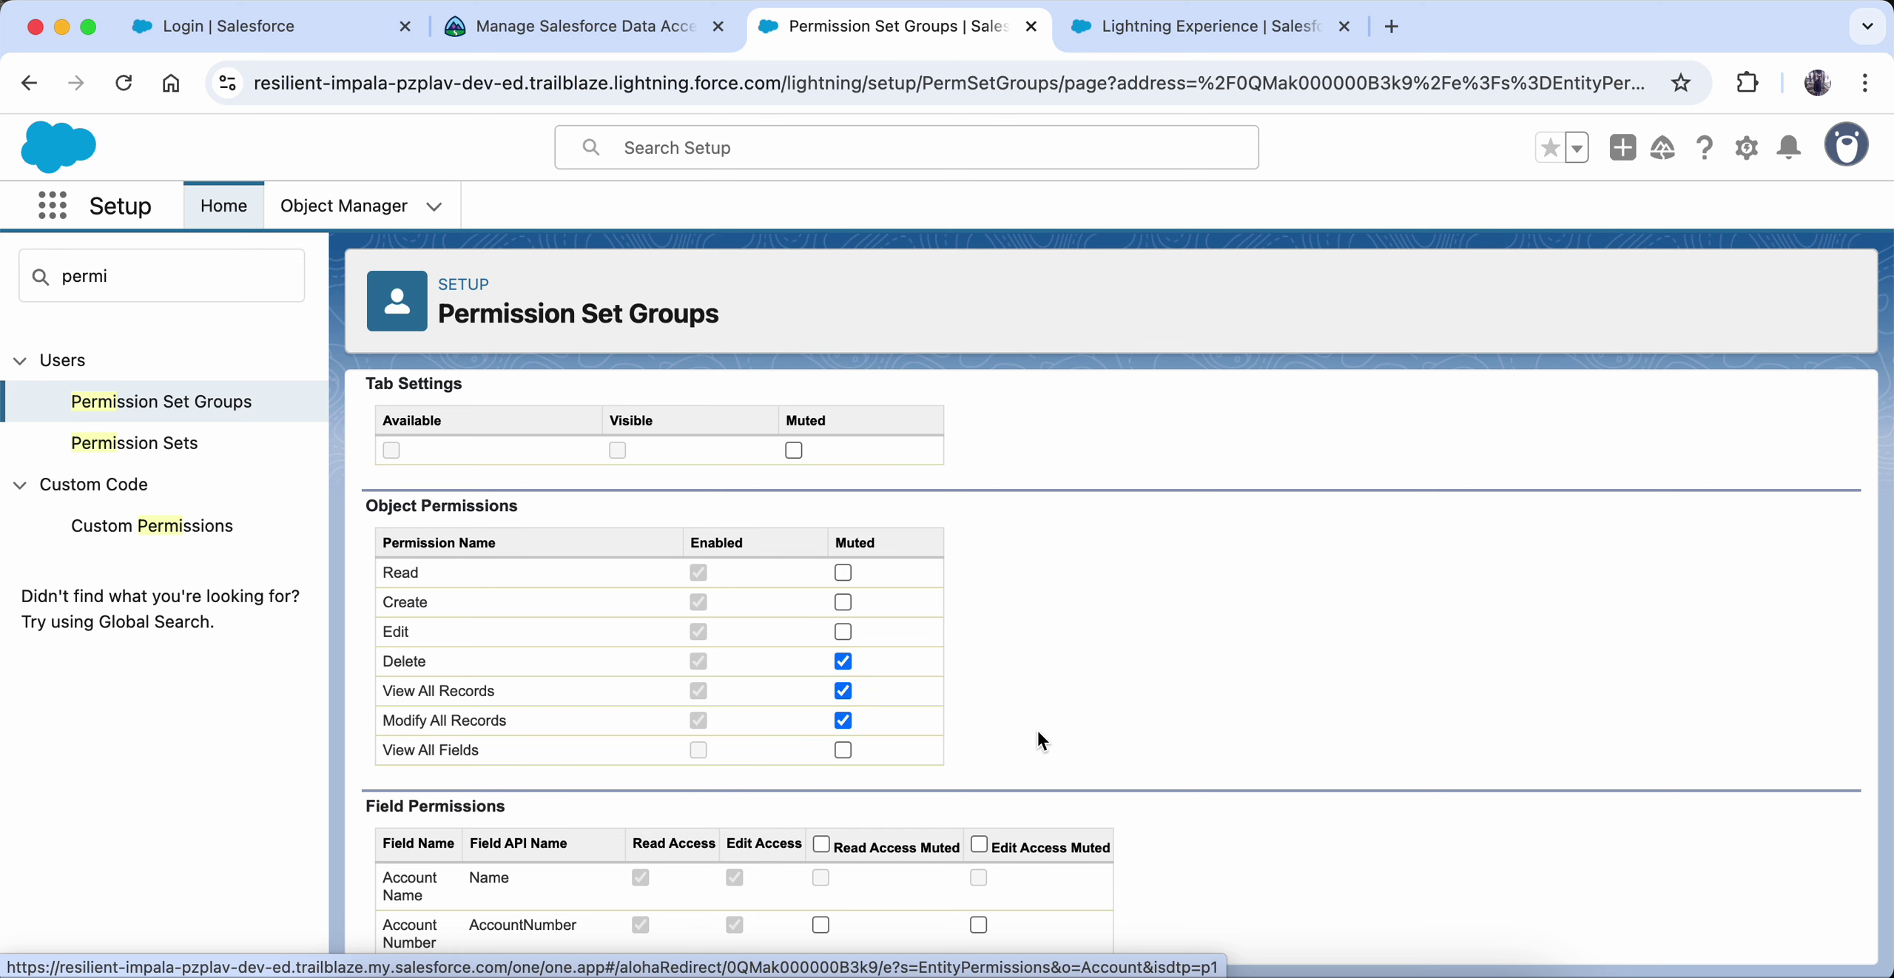
- Check the field muting requirement on Trailhead, mute Edit Access for Annual Revenue and Customer Priority, and save the Accounts muting settings
left_click(649, 37)
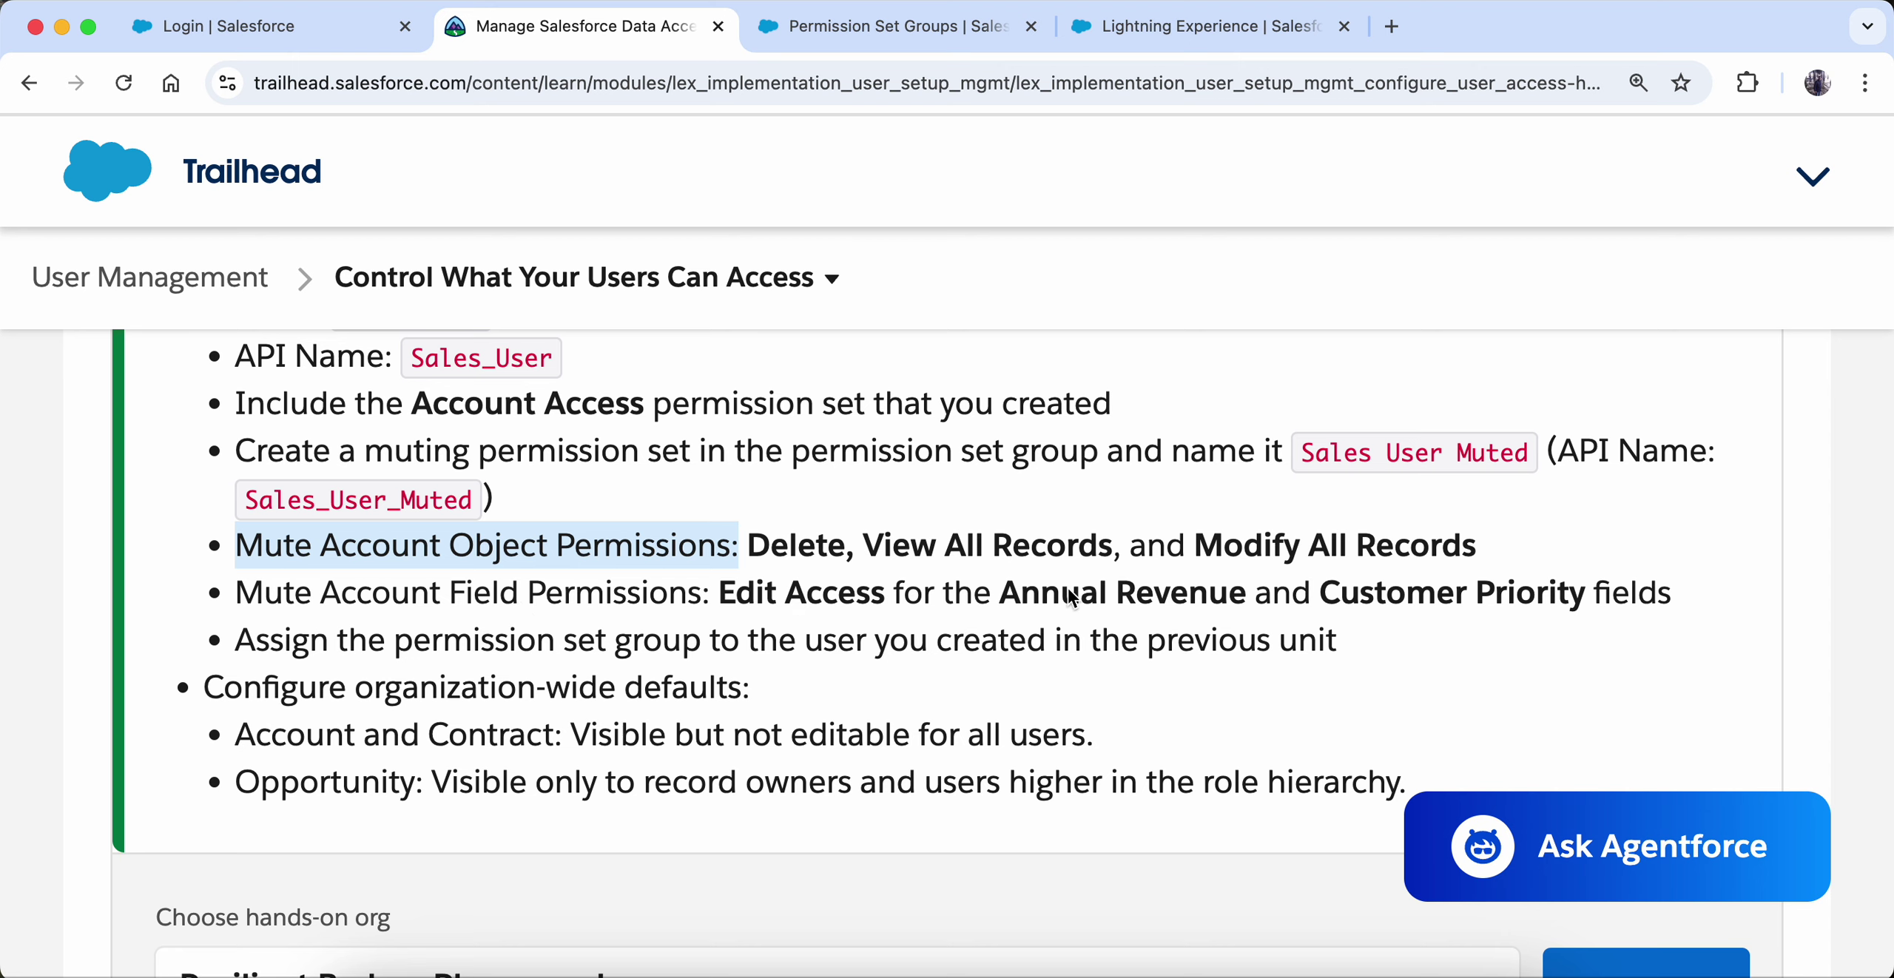
left_click_drag(994, 600, 1245, 603)
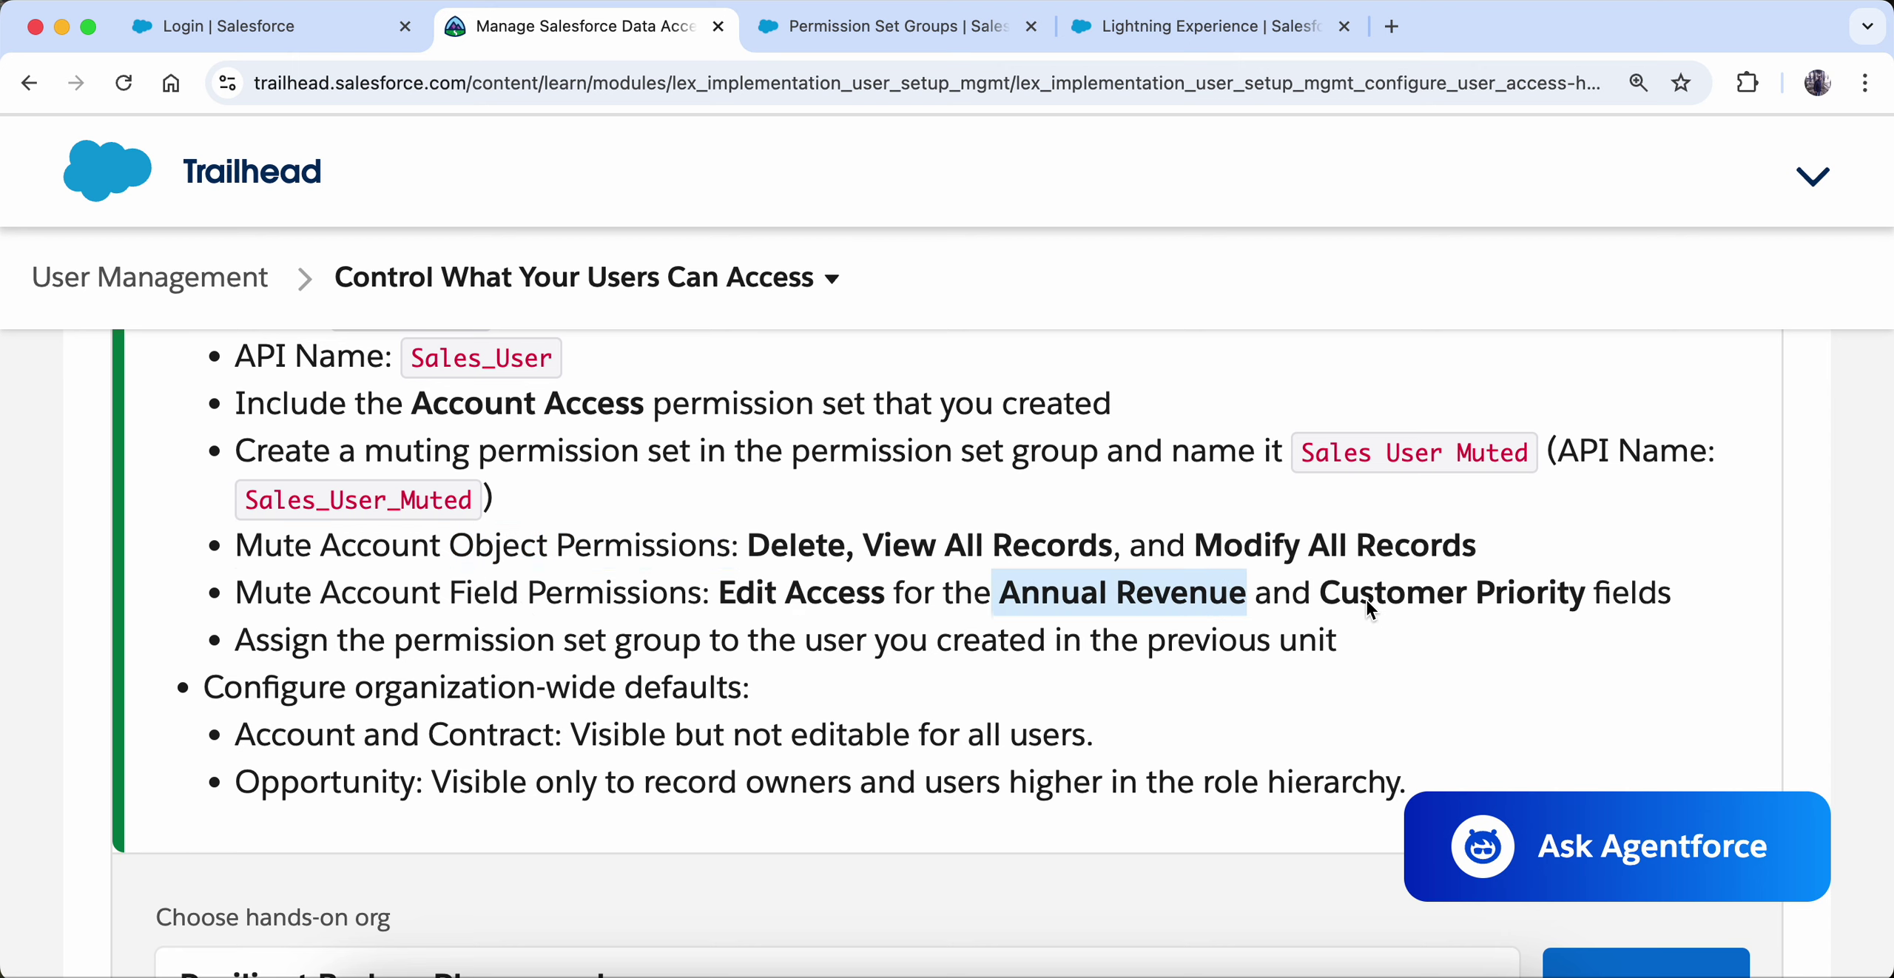
left_click(888, 26)
scroll(688, 705, "down", 7)
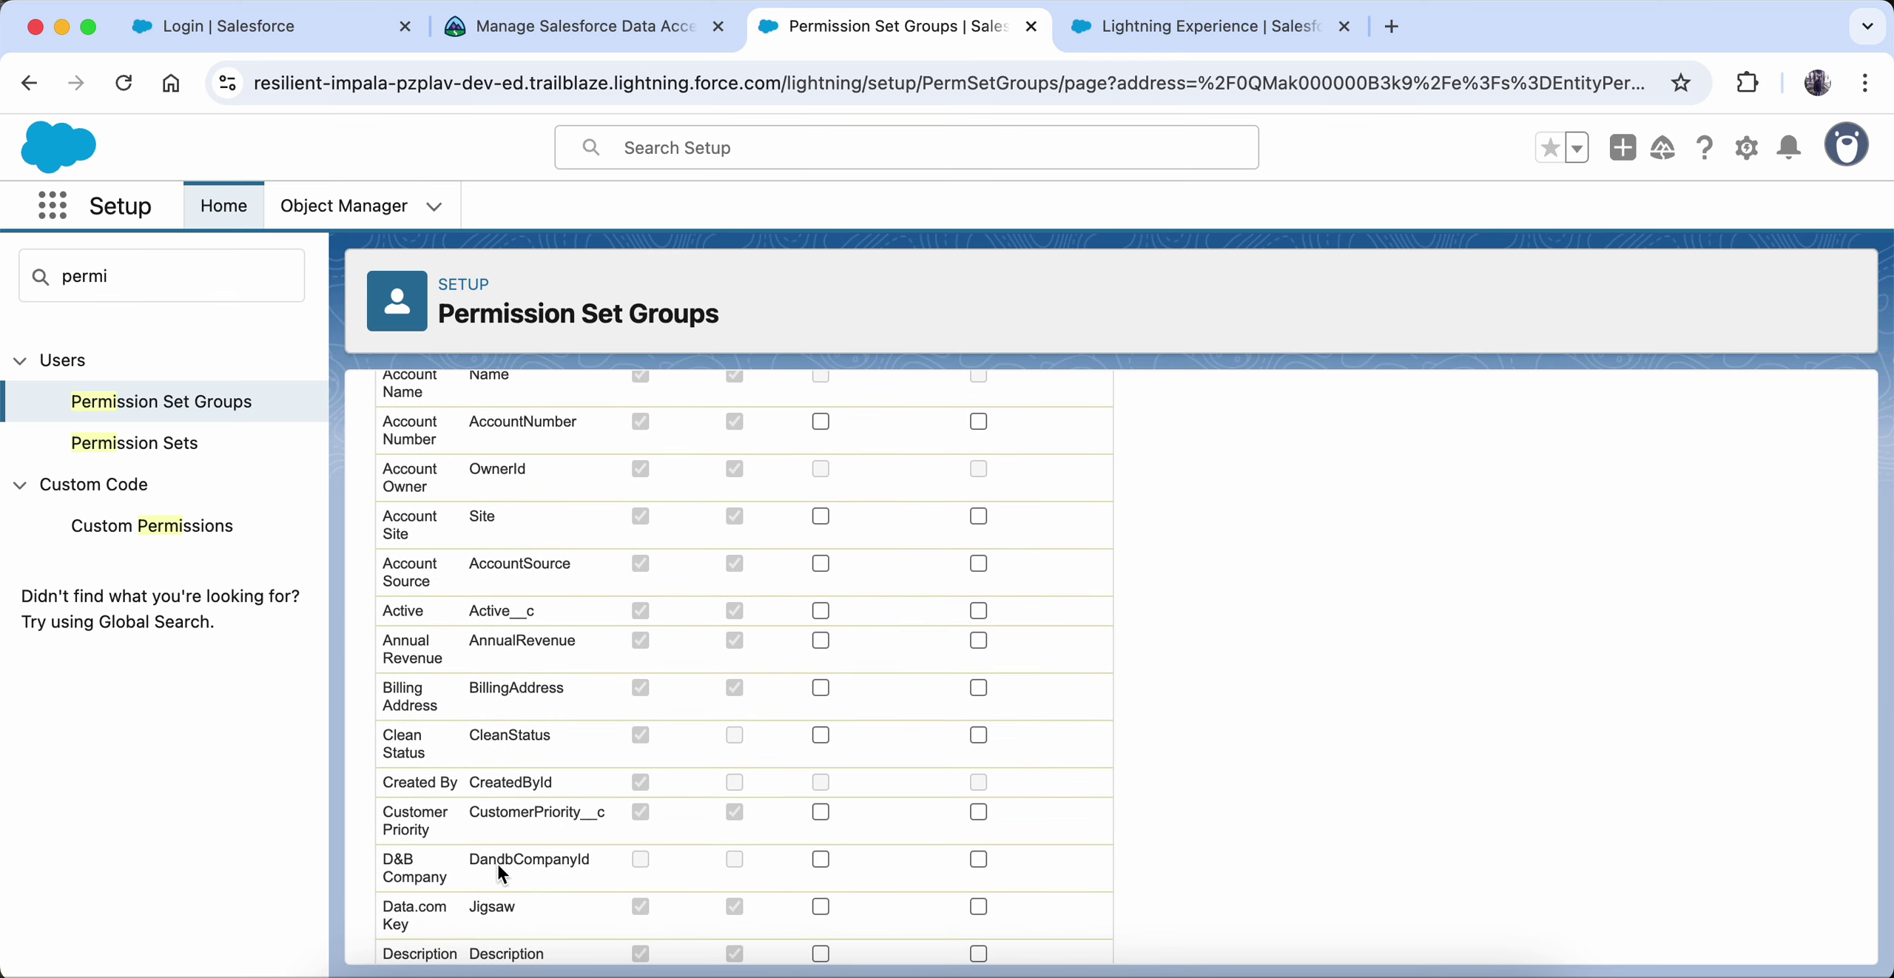
left_click_drag(450, 818, 387, 822)
left_click(978, 813)
scroll(1068, 798, "up", 4)
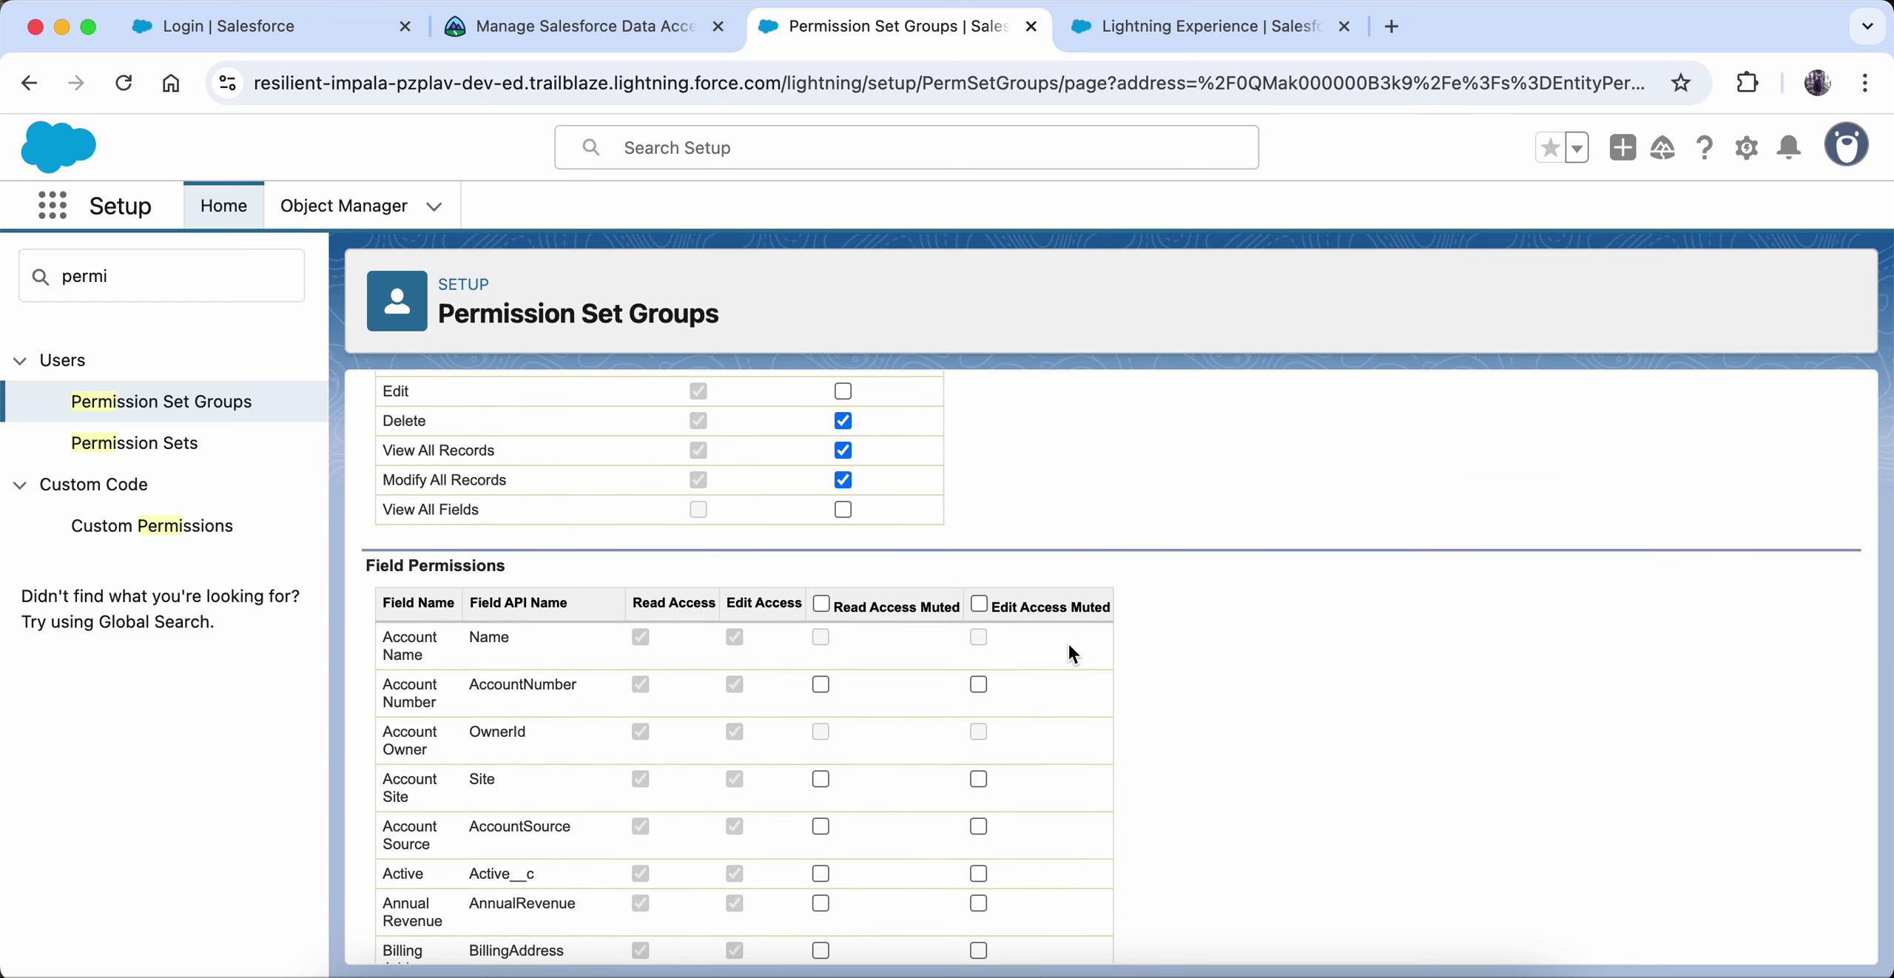
scroll(1069, 642, "down", 3)
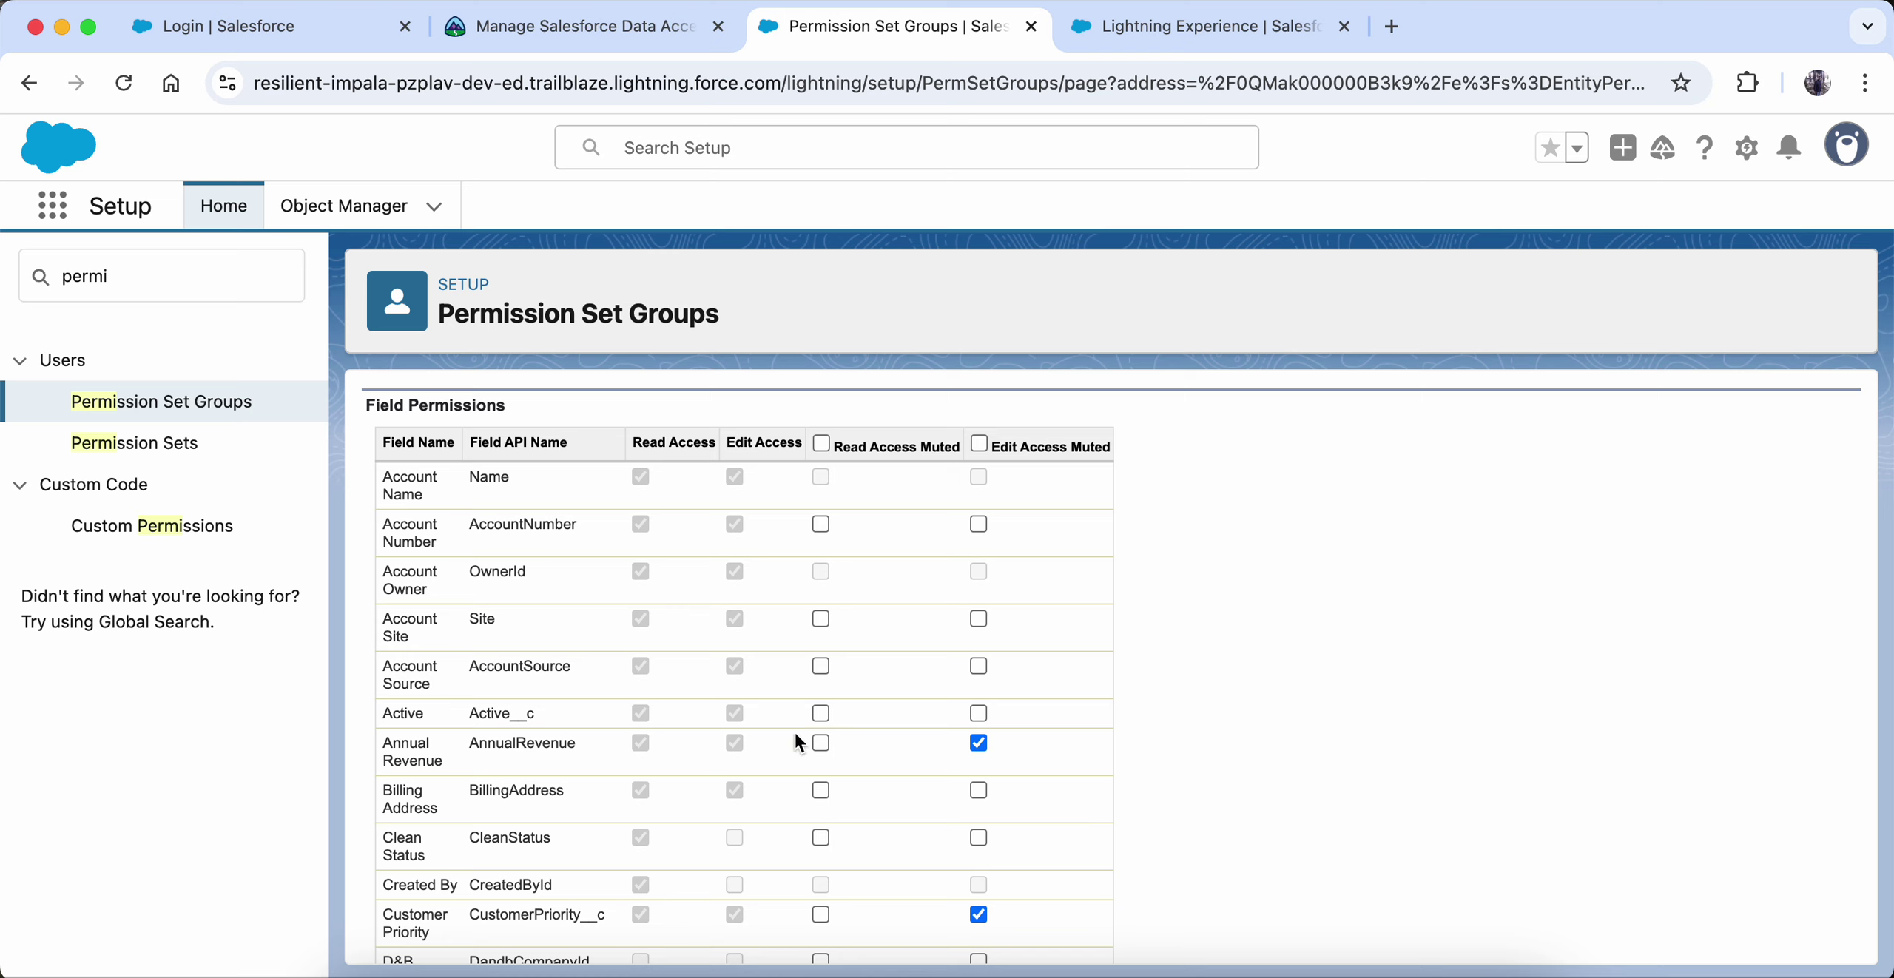
scroll(1347, 749, "up", 12)
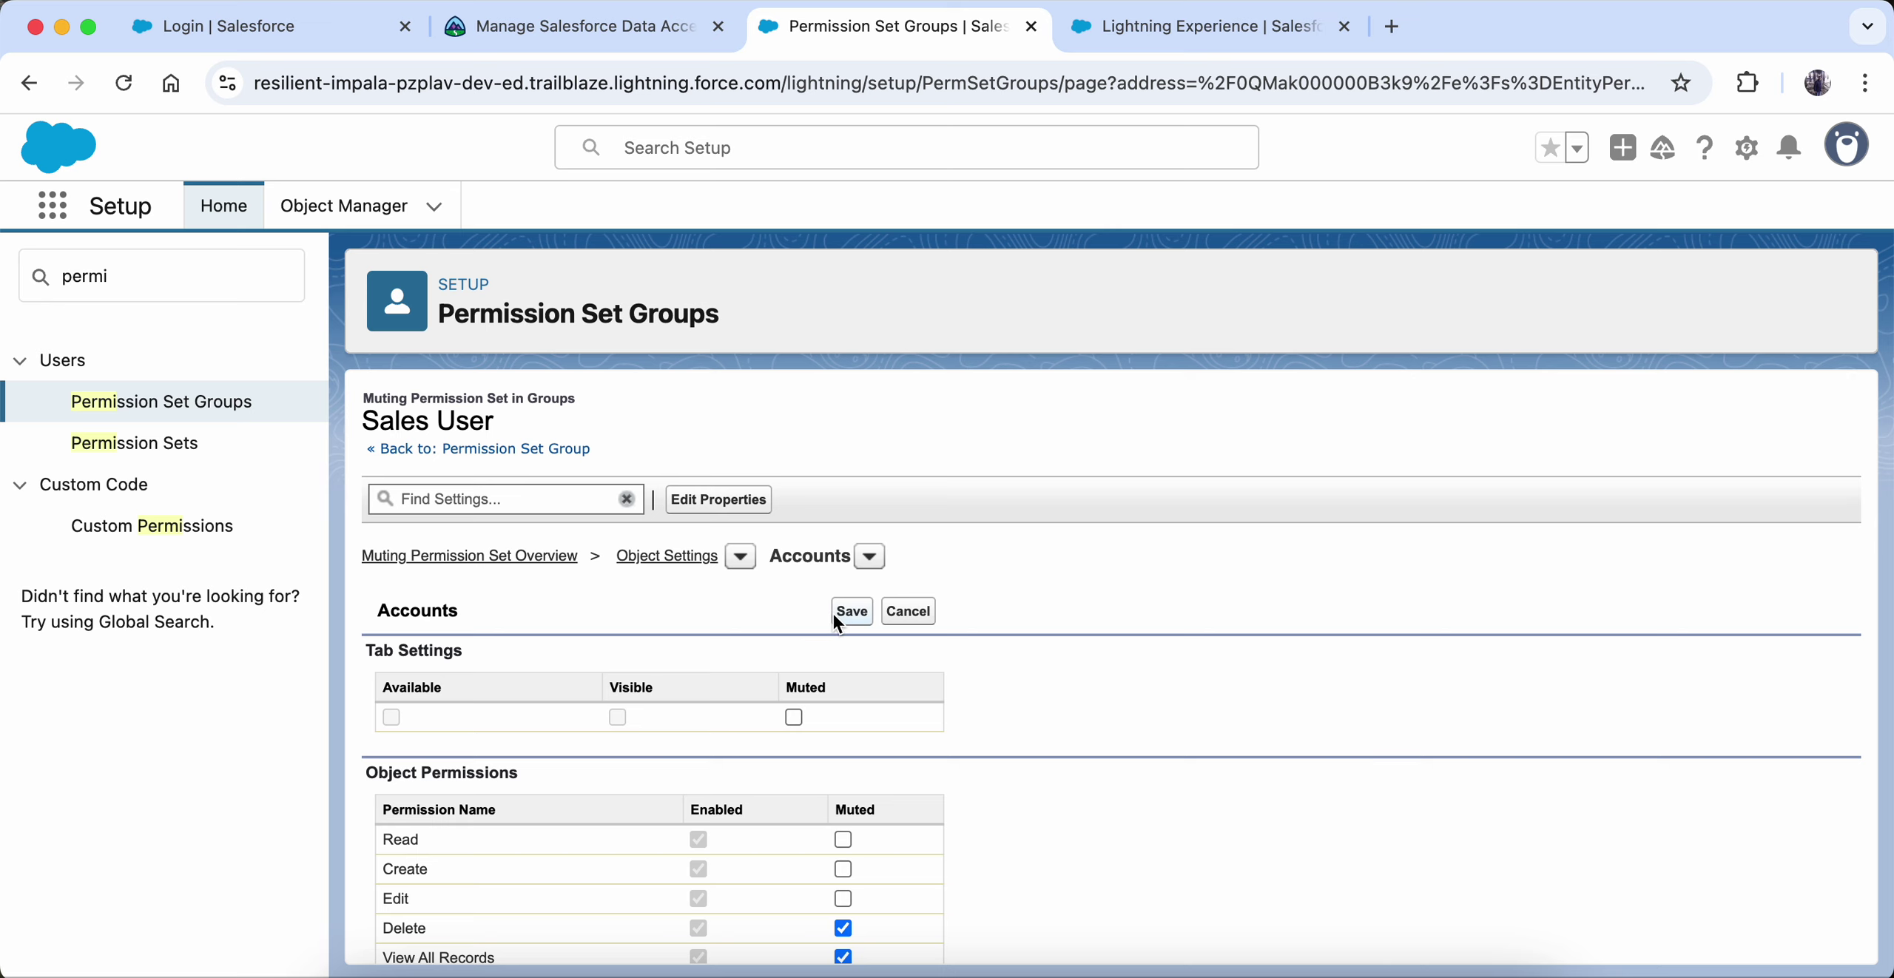
left_click(834, 617)
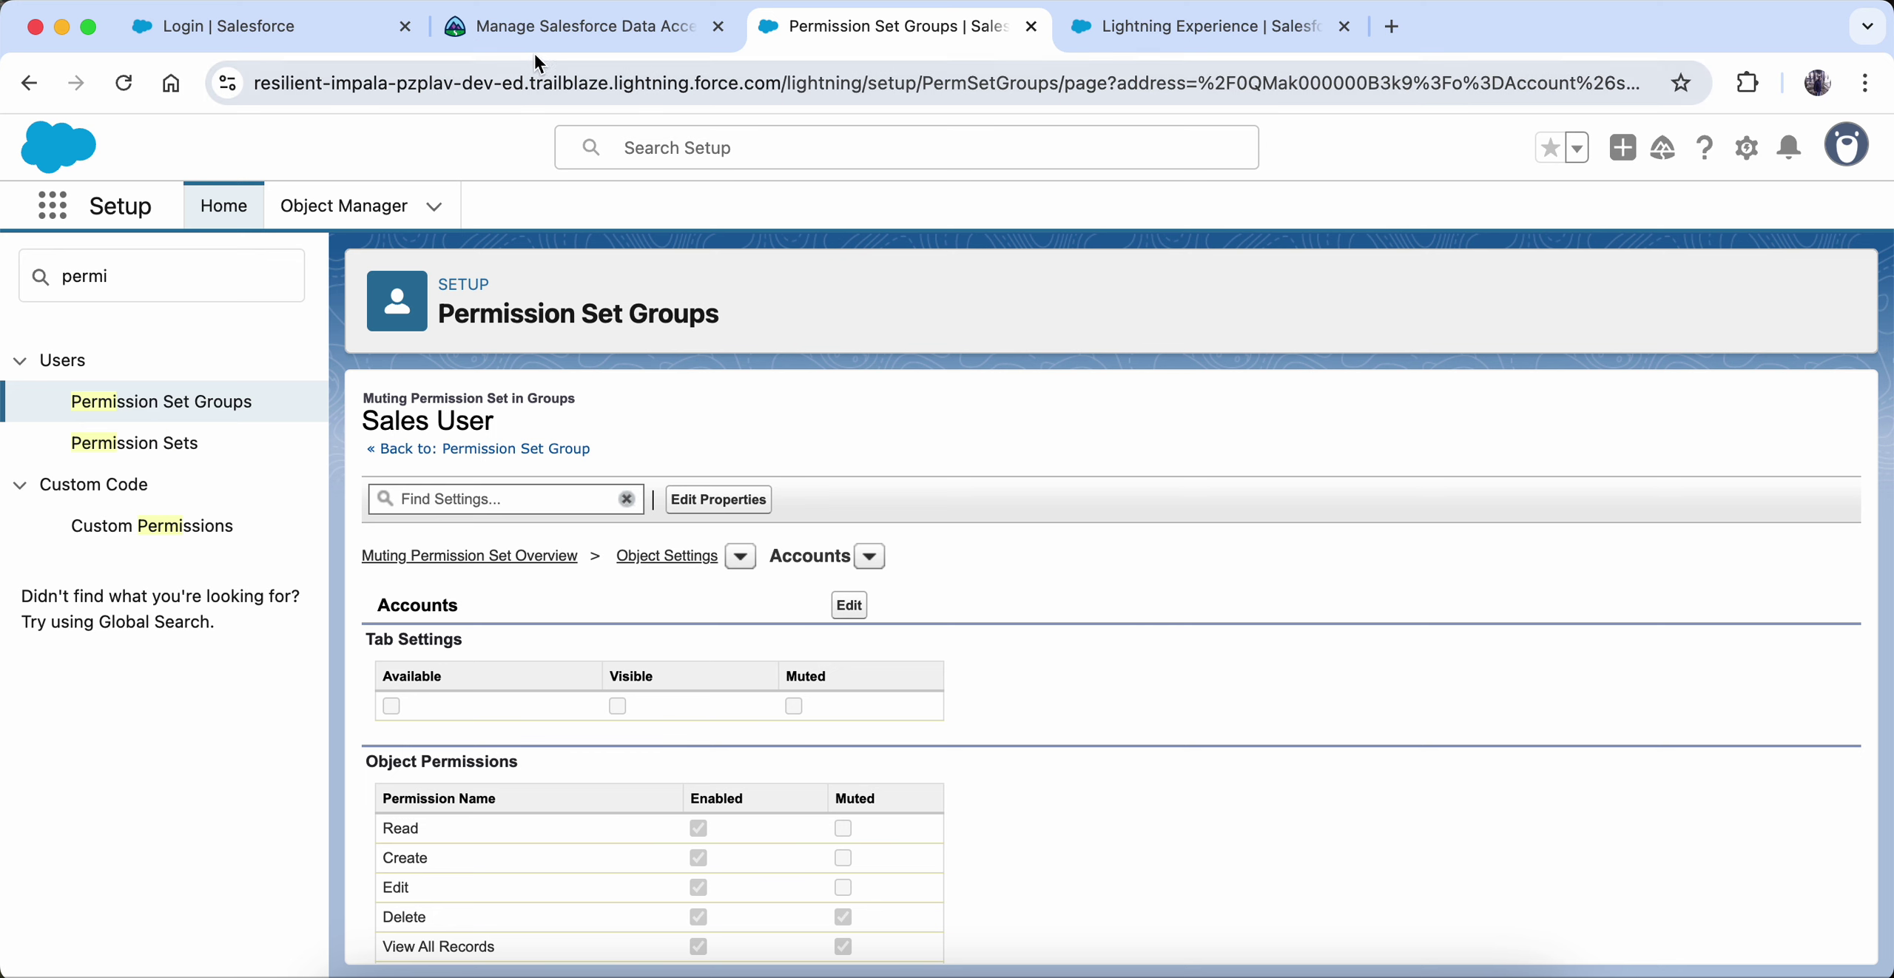
- Check the organization-wide defaults requirement on Trailhead and open Sharing Settings in Salesforce Setup
left_click(571, 36)
scroll(559, 525, "down", 1)
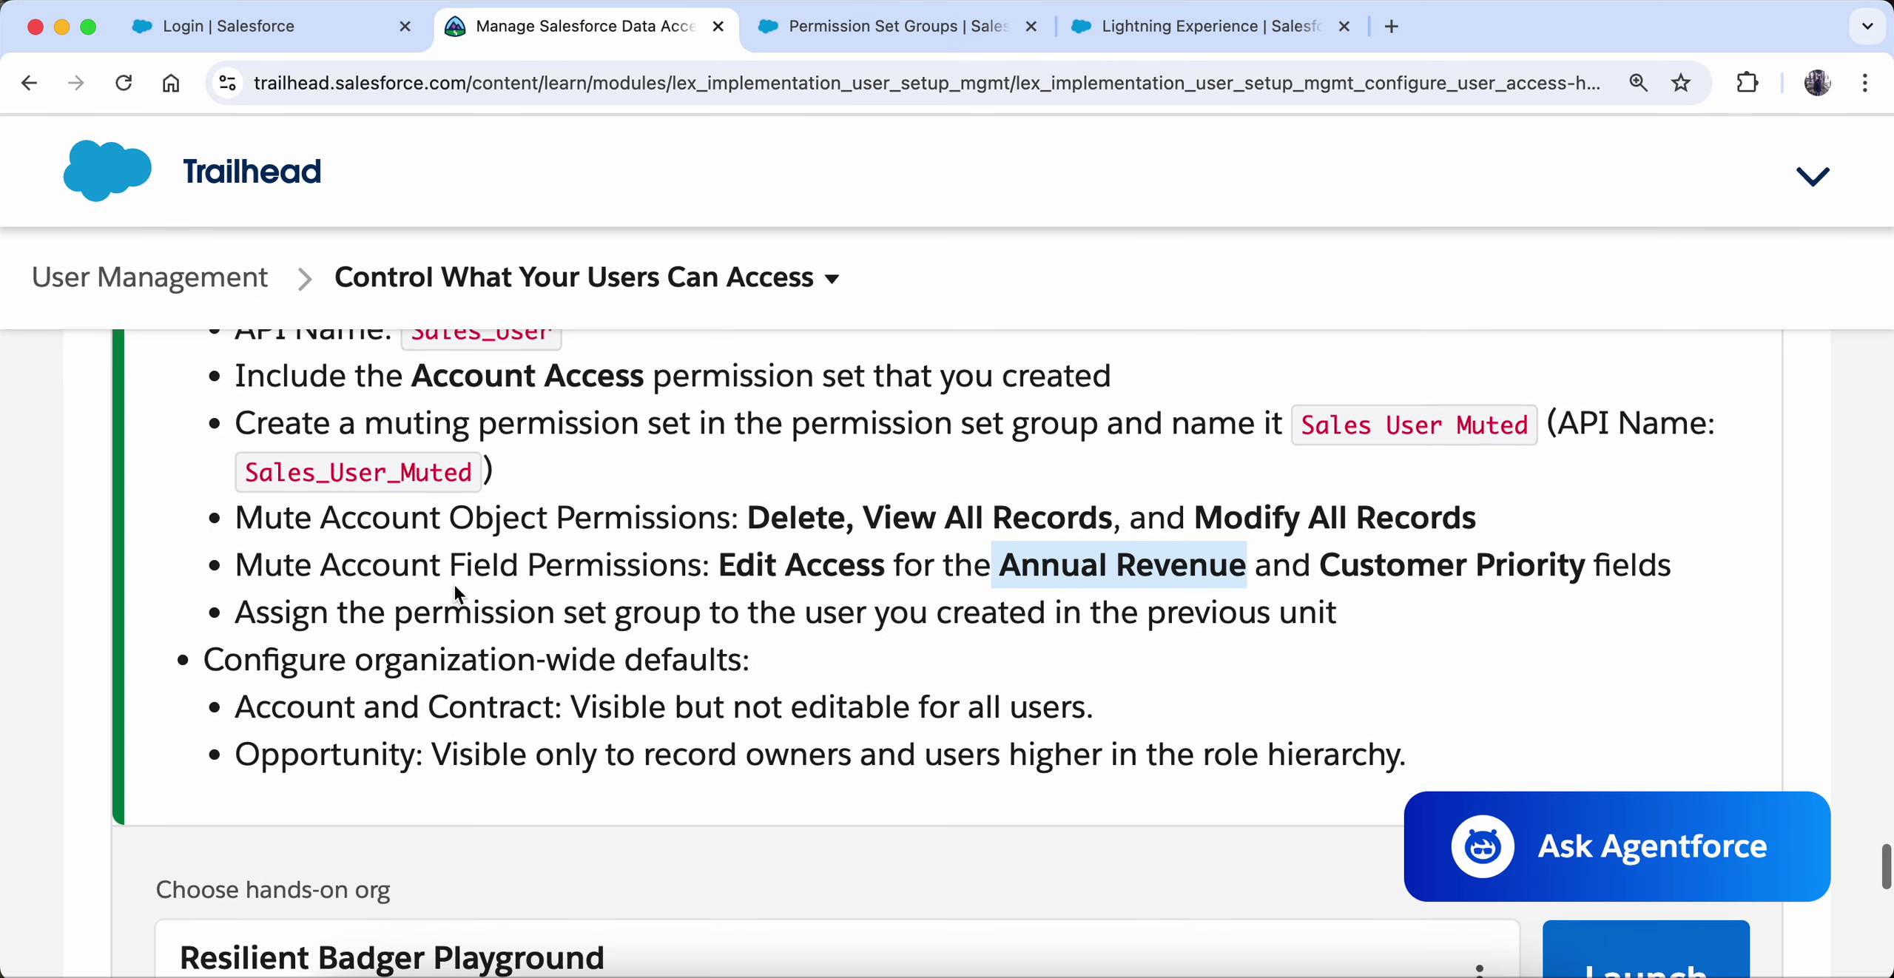
left_click_drag(201, 660, 749, 659)
left_click(750, 660)
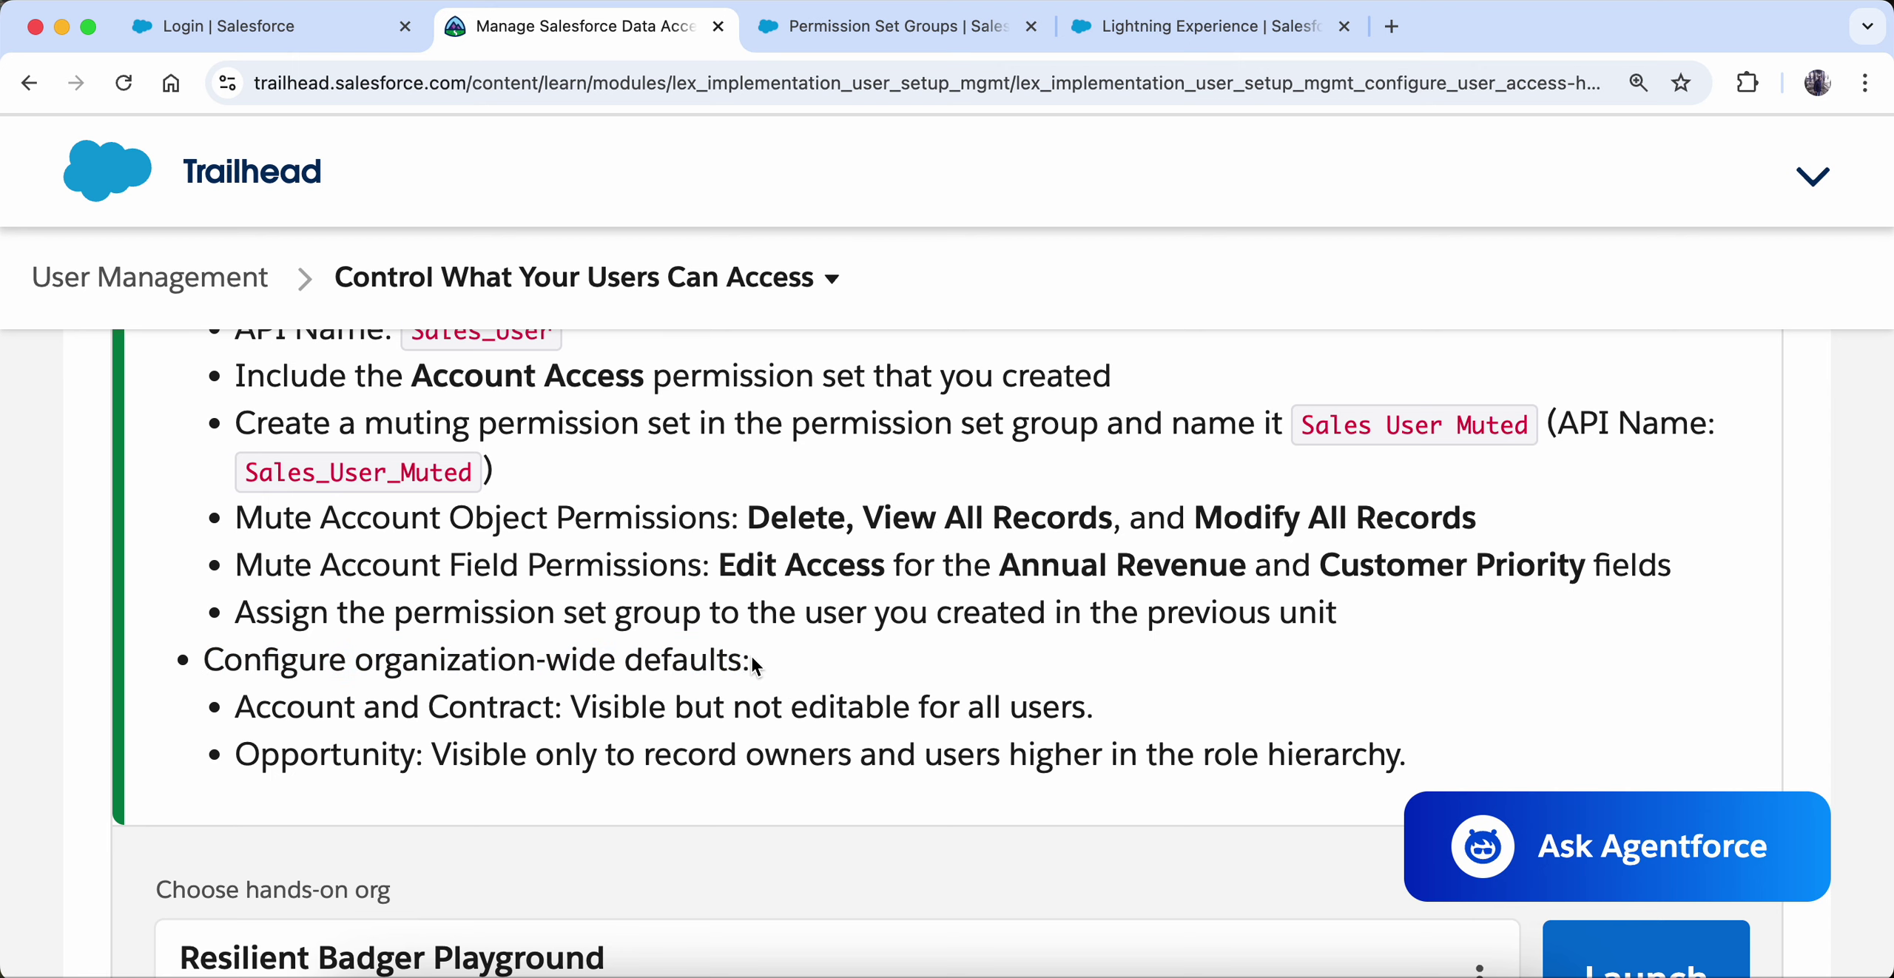
left_click(841, 29)
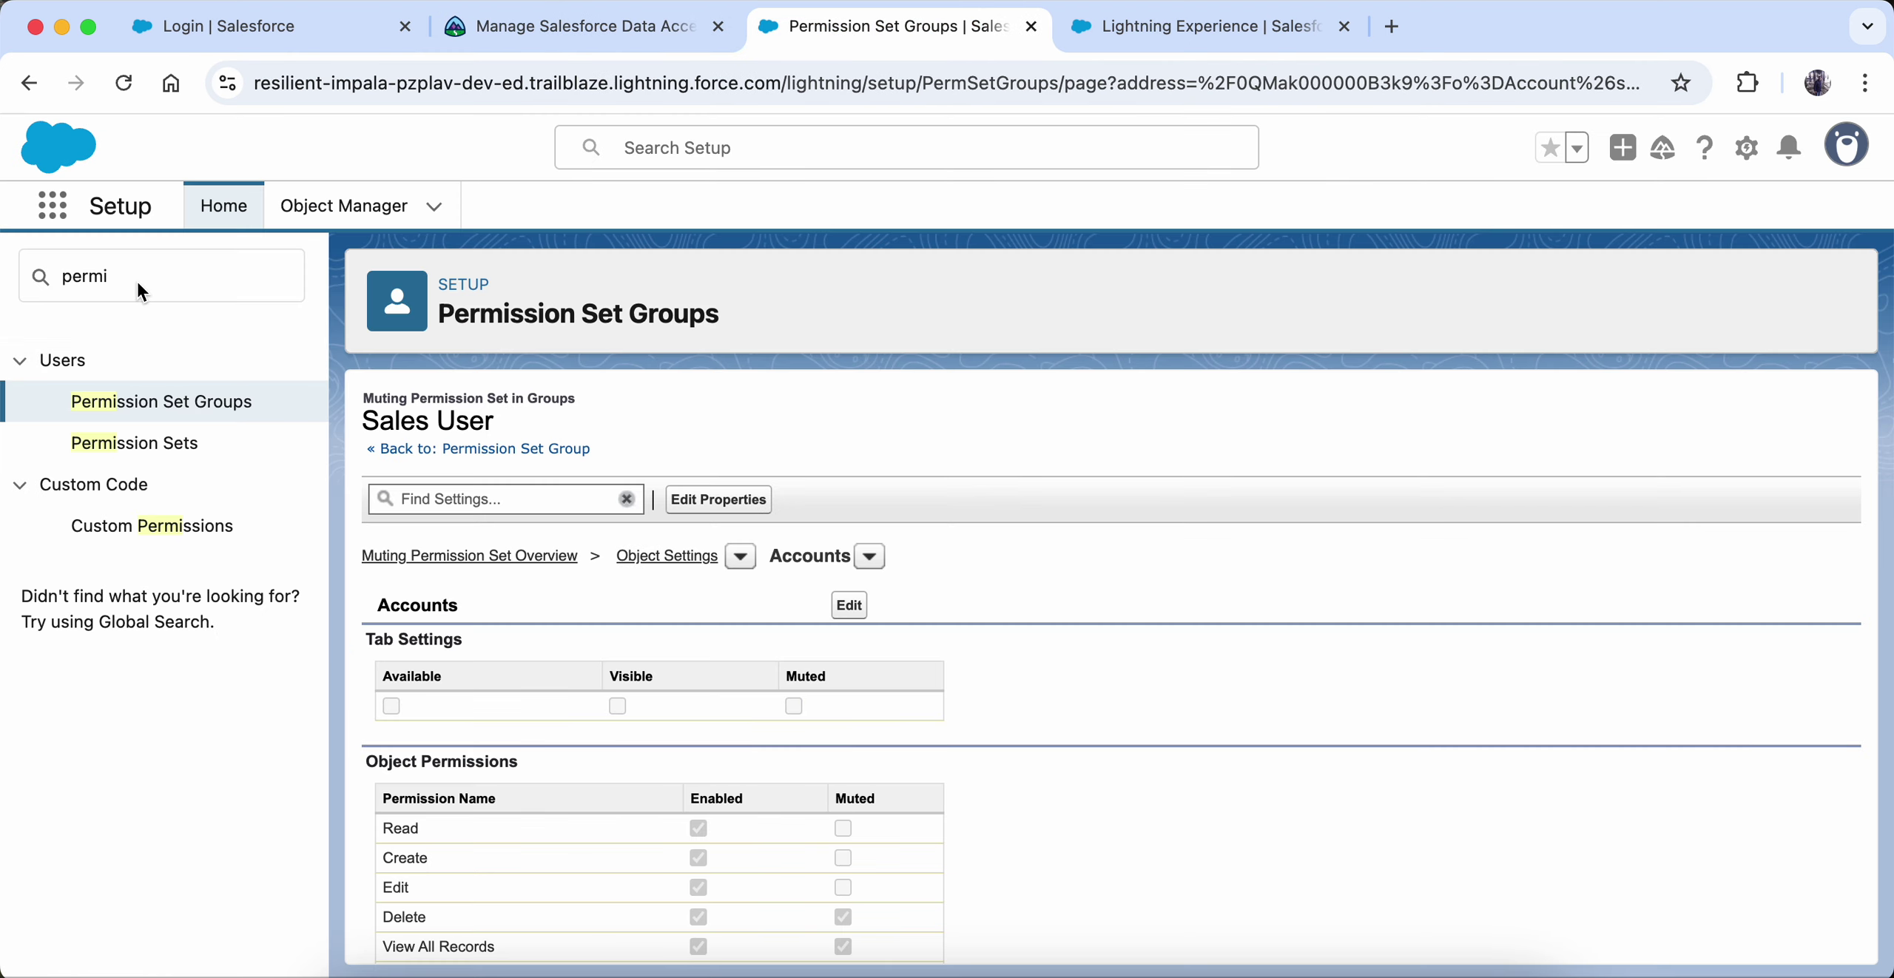
left_click_drag(137, 281, 24, 266)
type("sharing")
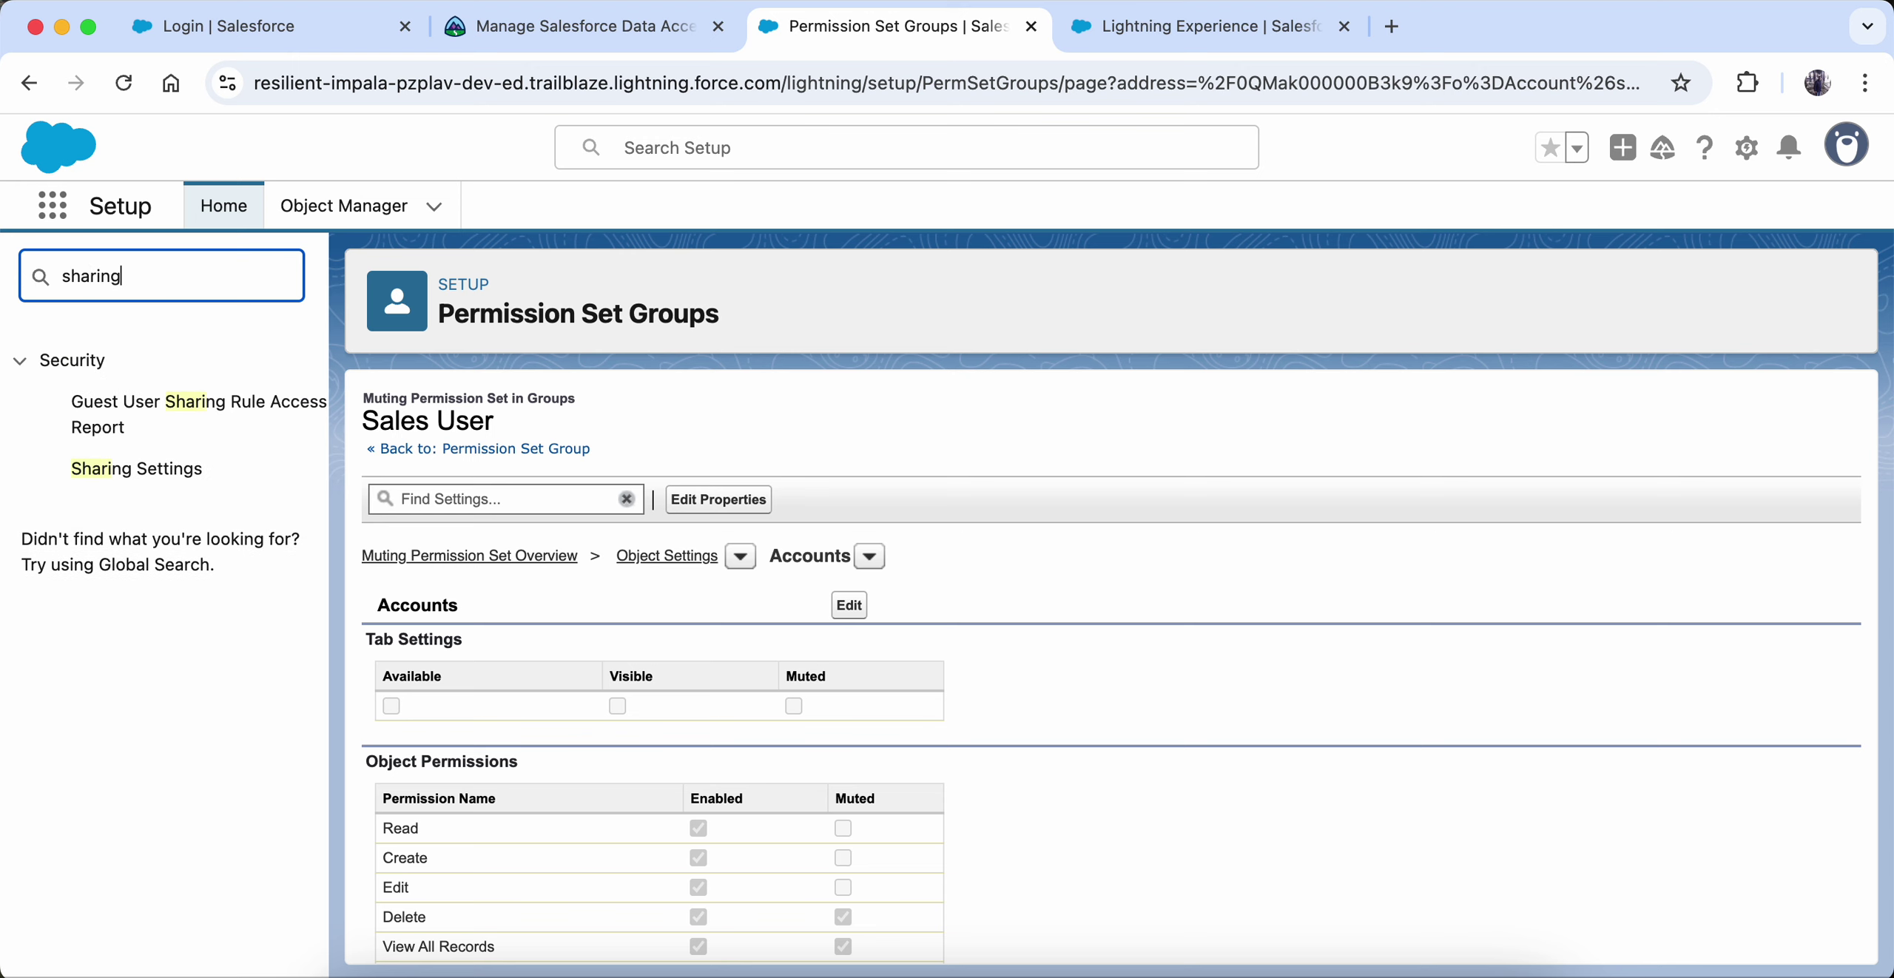
left_click(101, 456)
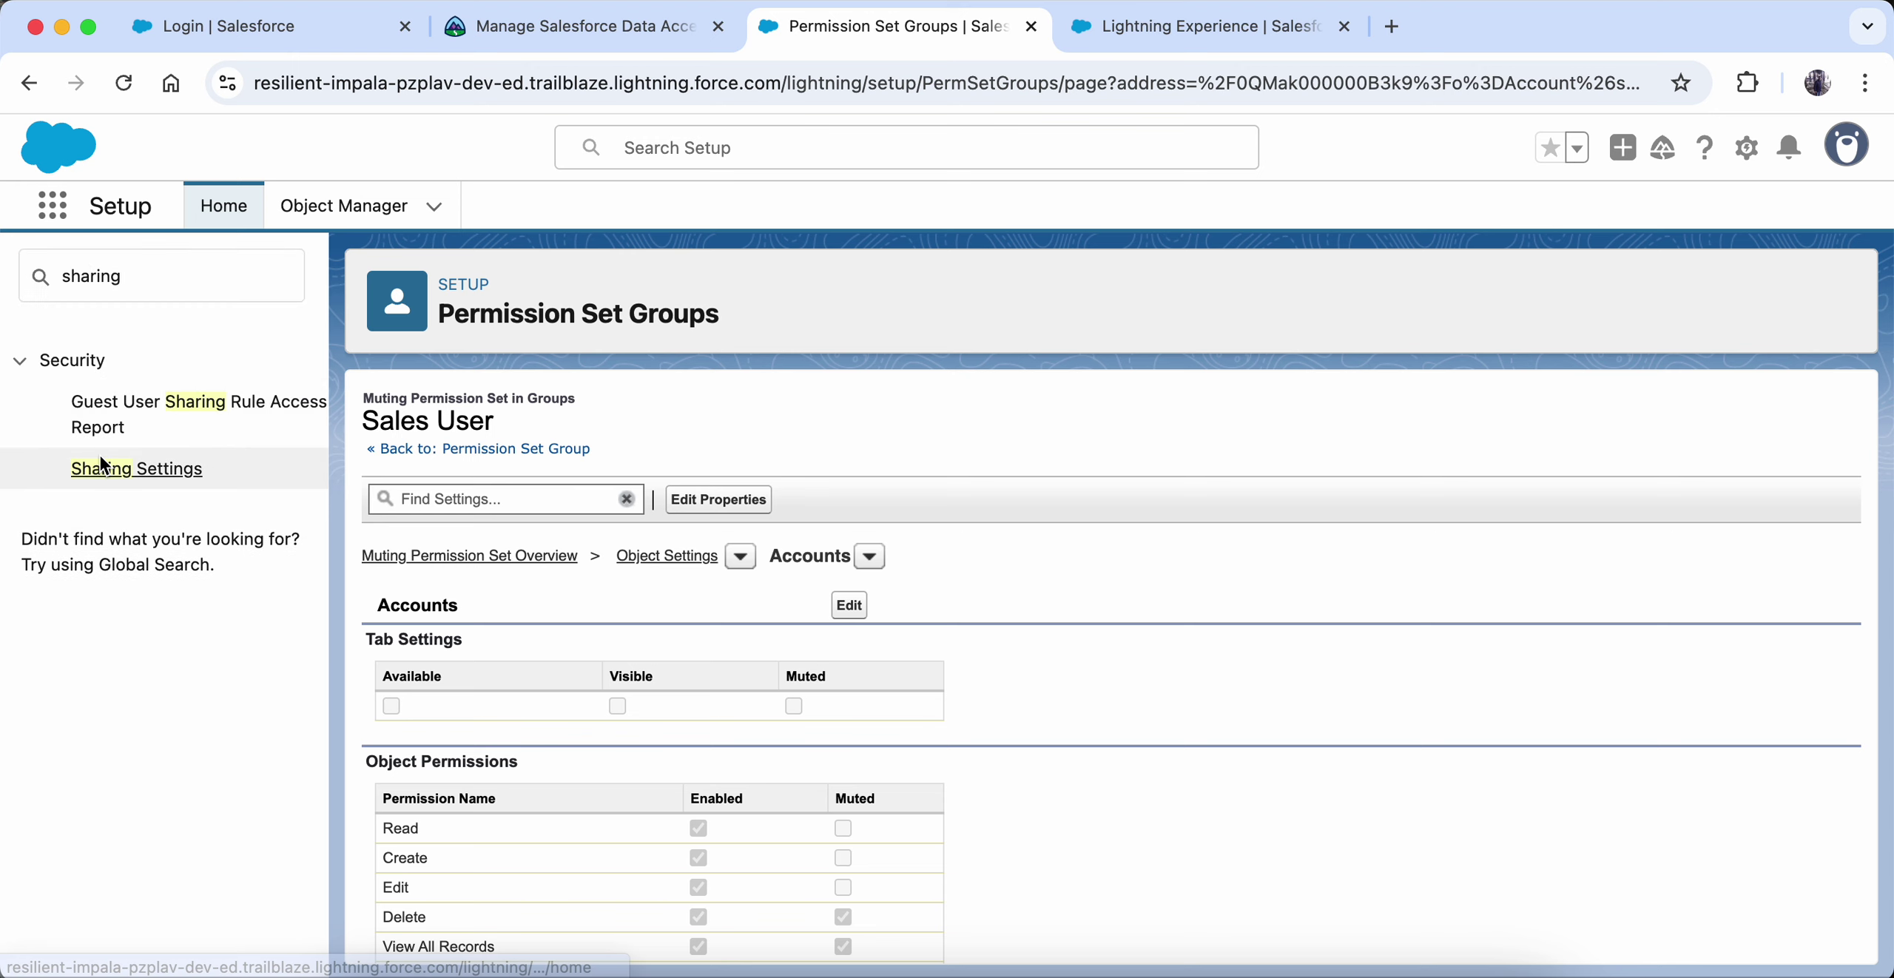
- Review the organization-wide defaults table in Sharing Settings, including the default internal access for Lead
scroll(817, 555, "down", 3)
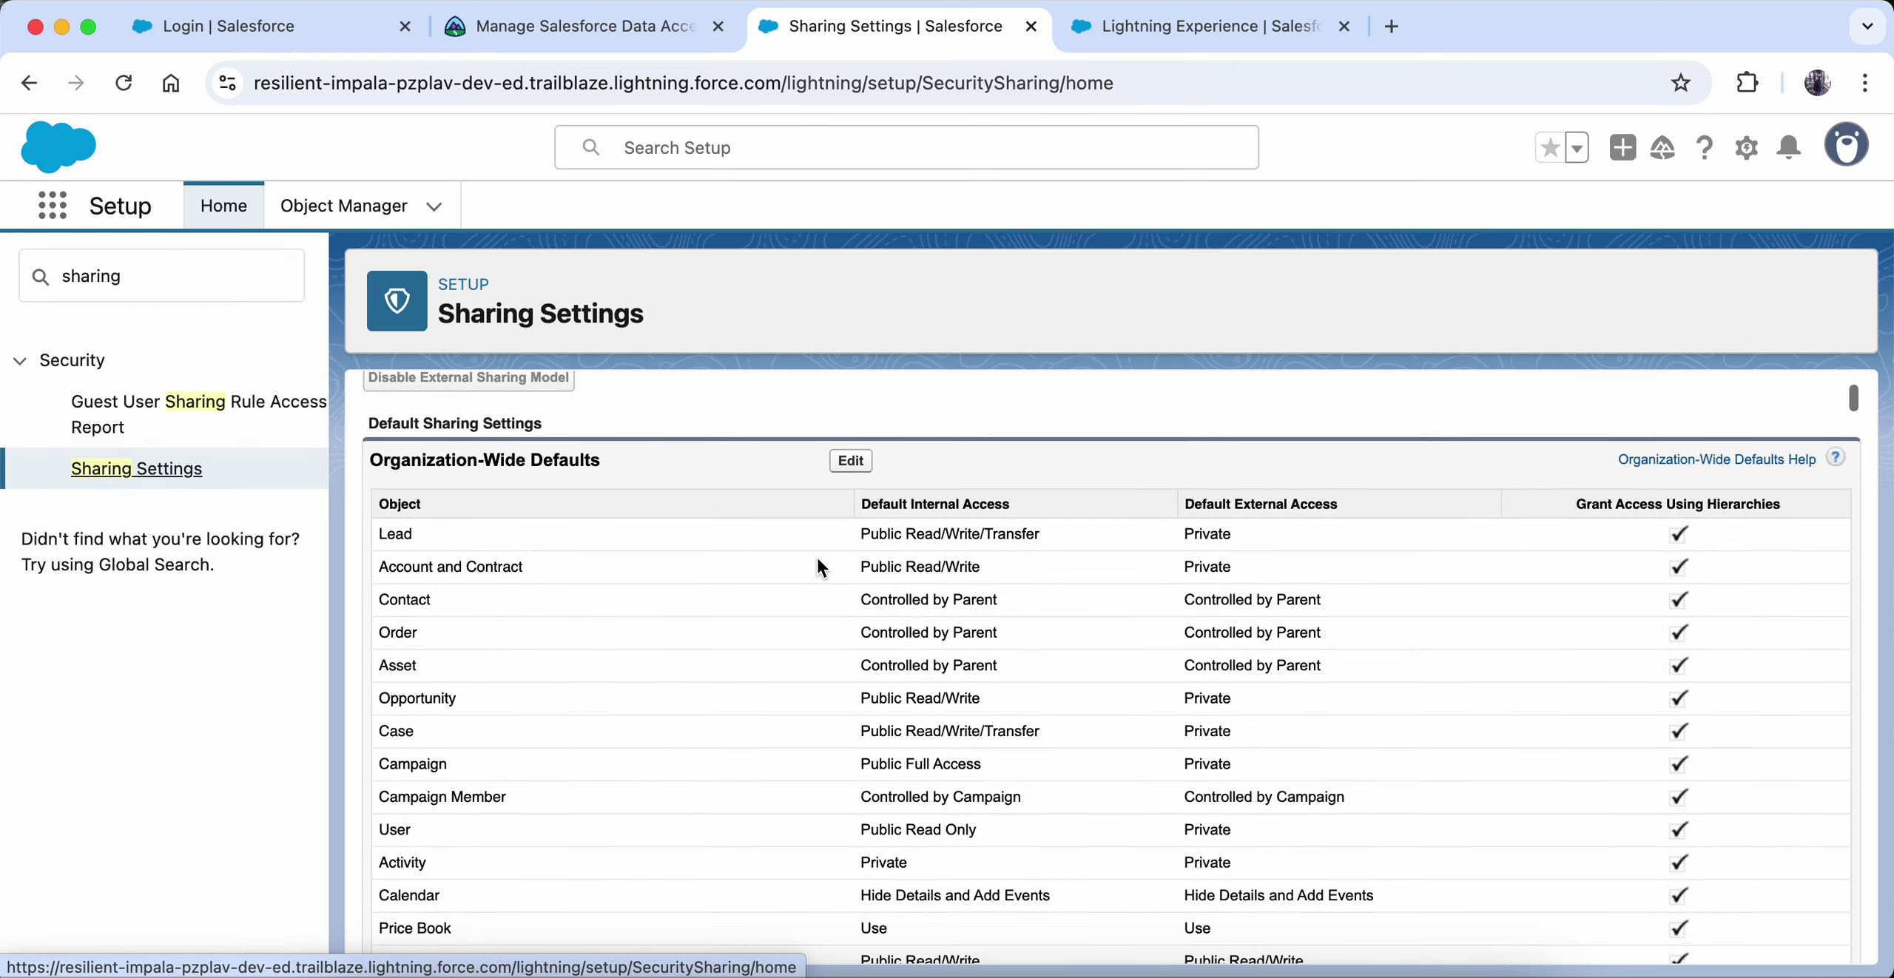
scroll(816, 555, "up", 3)
scroll(817, 566, "up", 2)
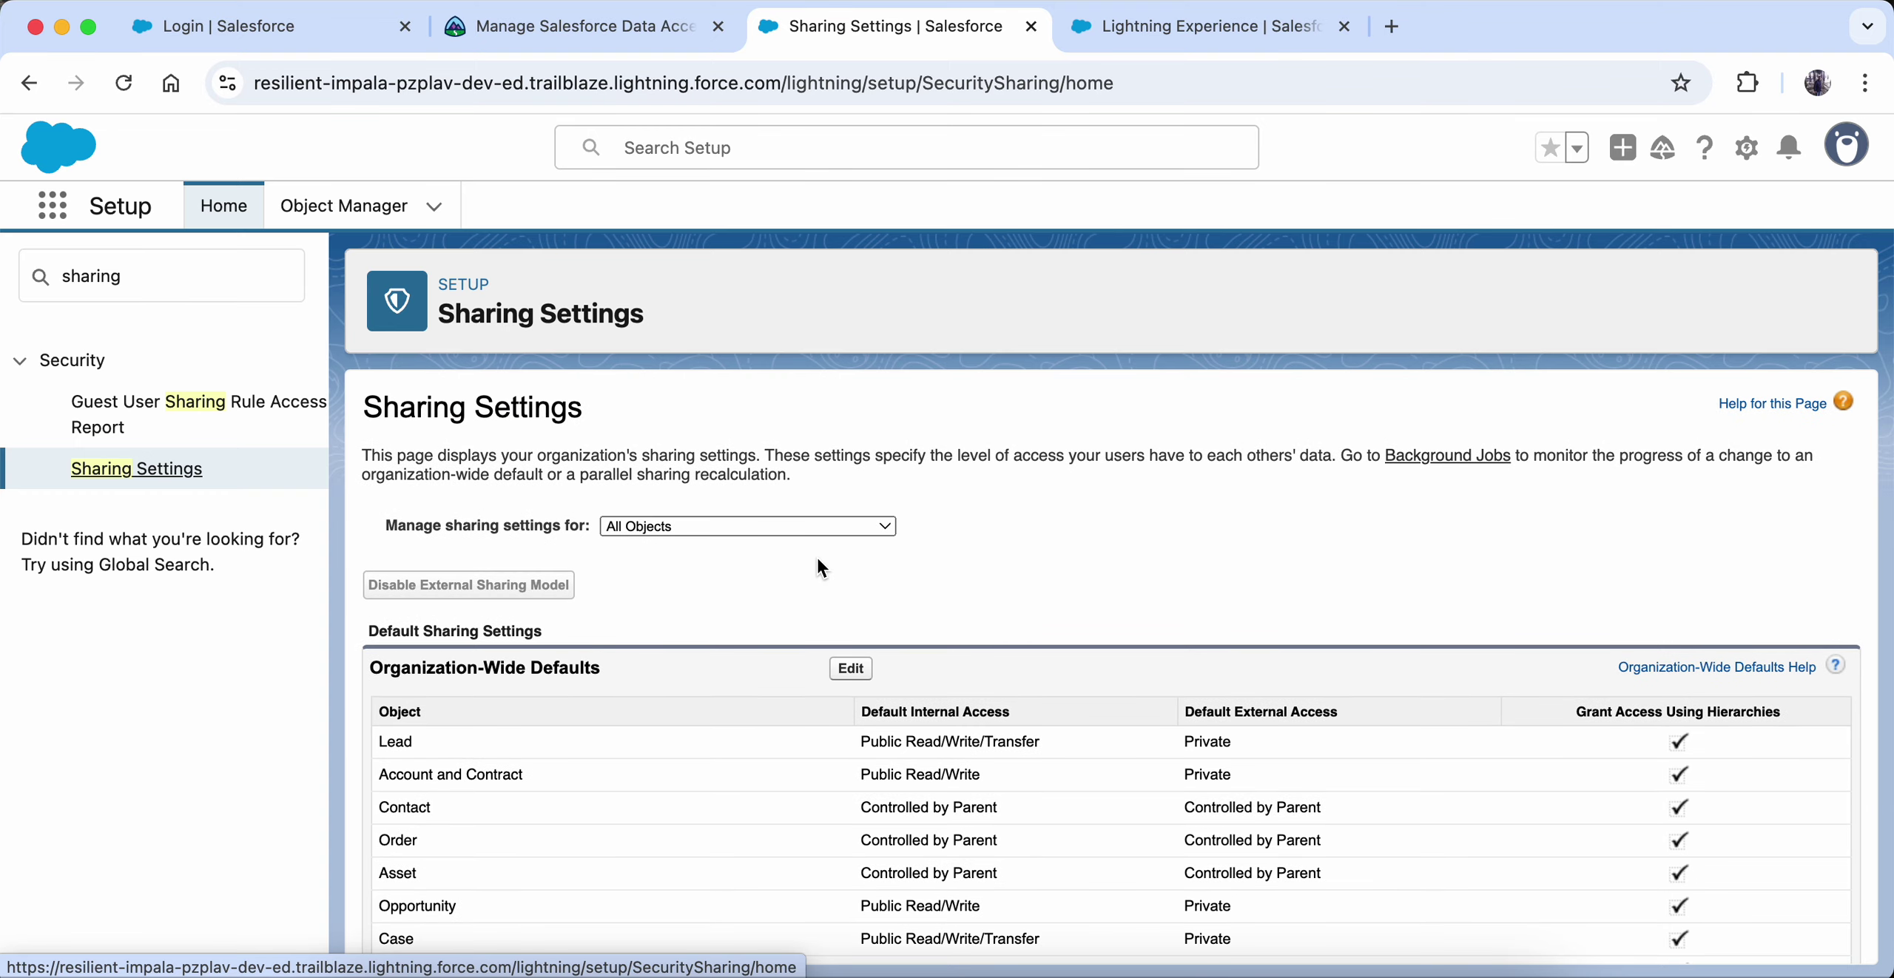
scroll(818, 566, "down", 3)
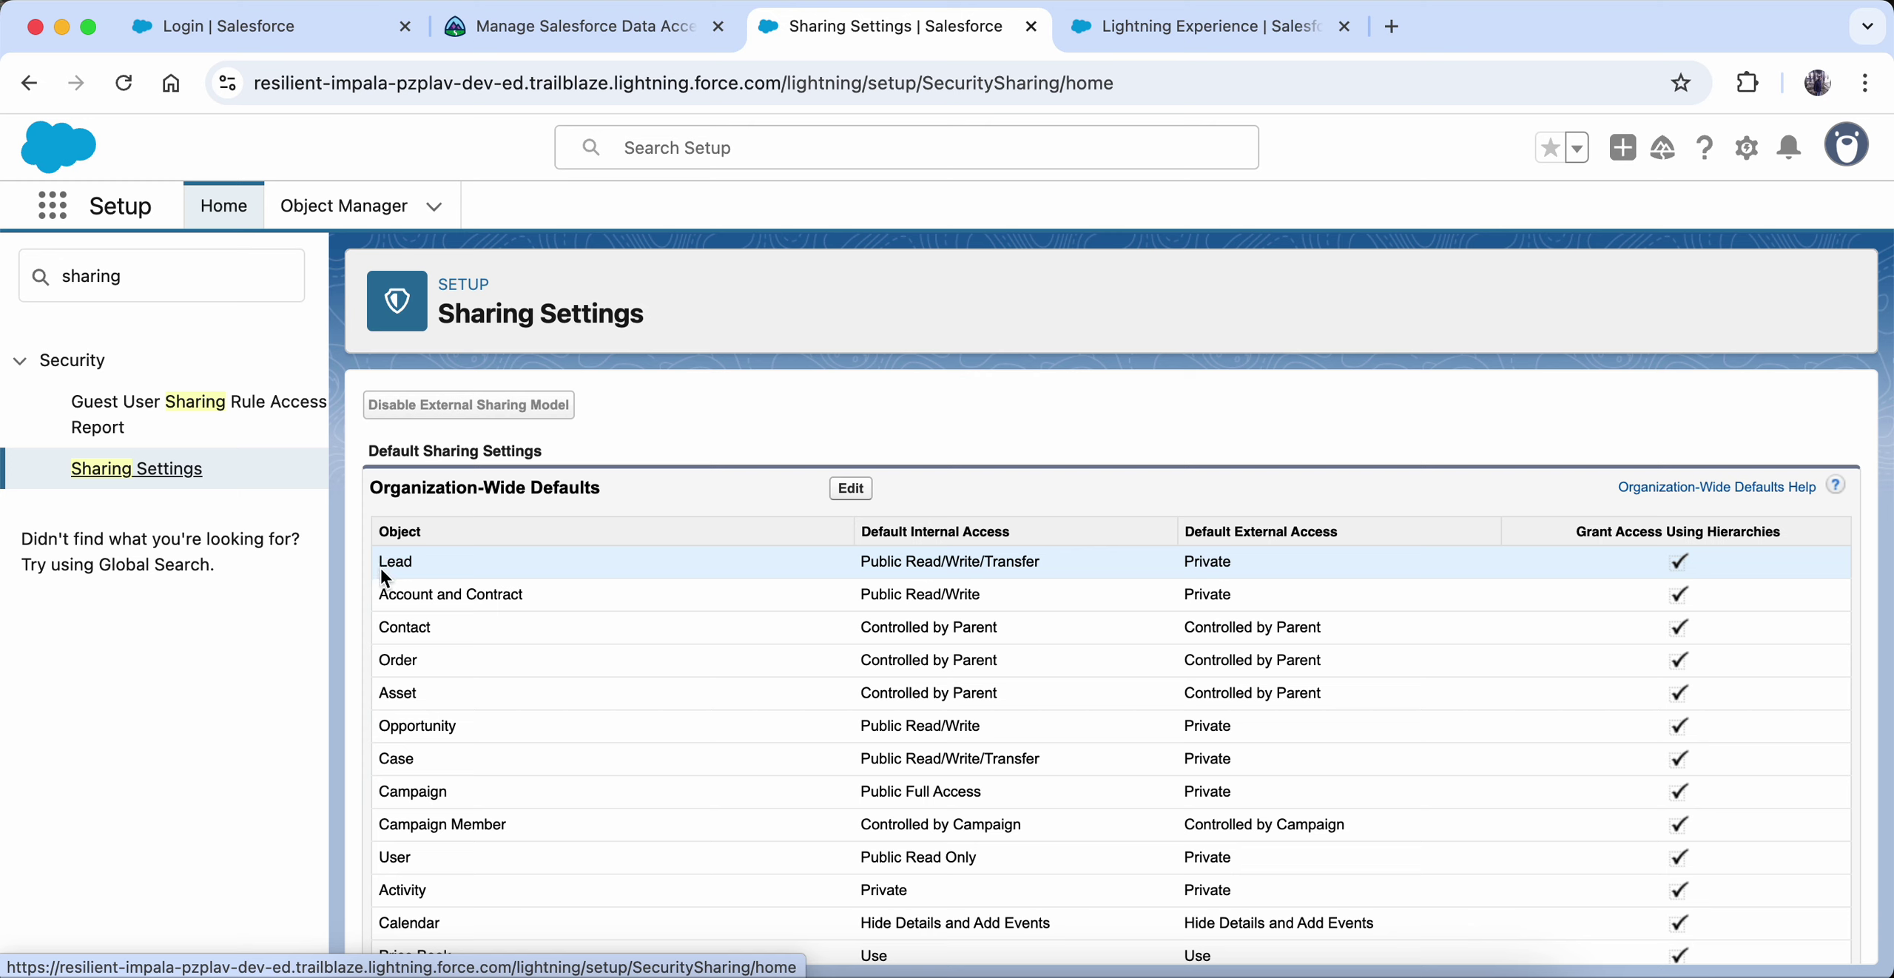
left_click_drag(379, 563, 418, 568)
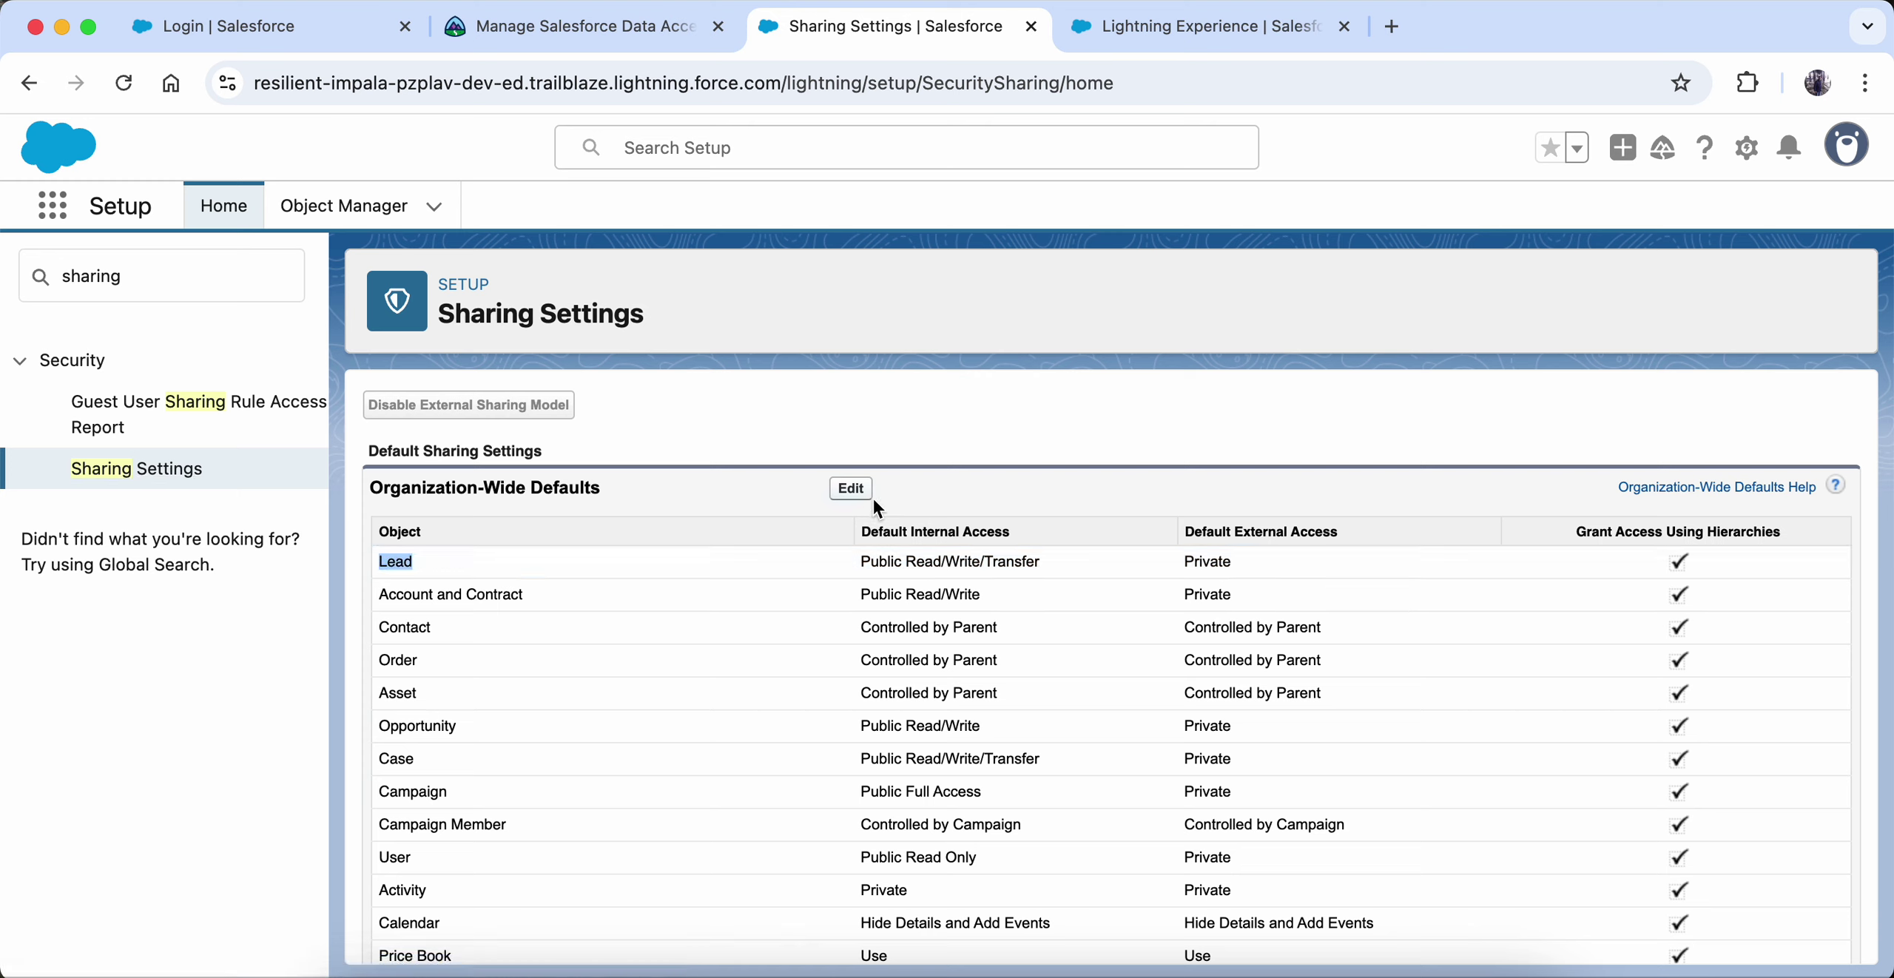
left_click(857, 564)
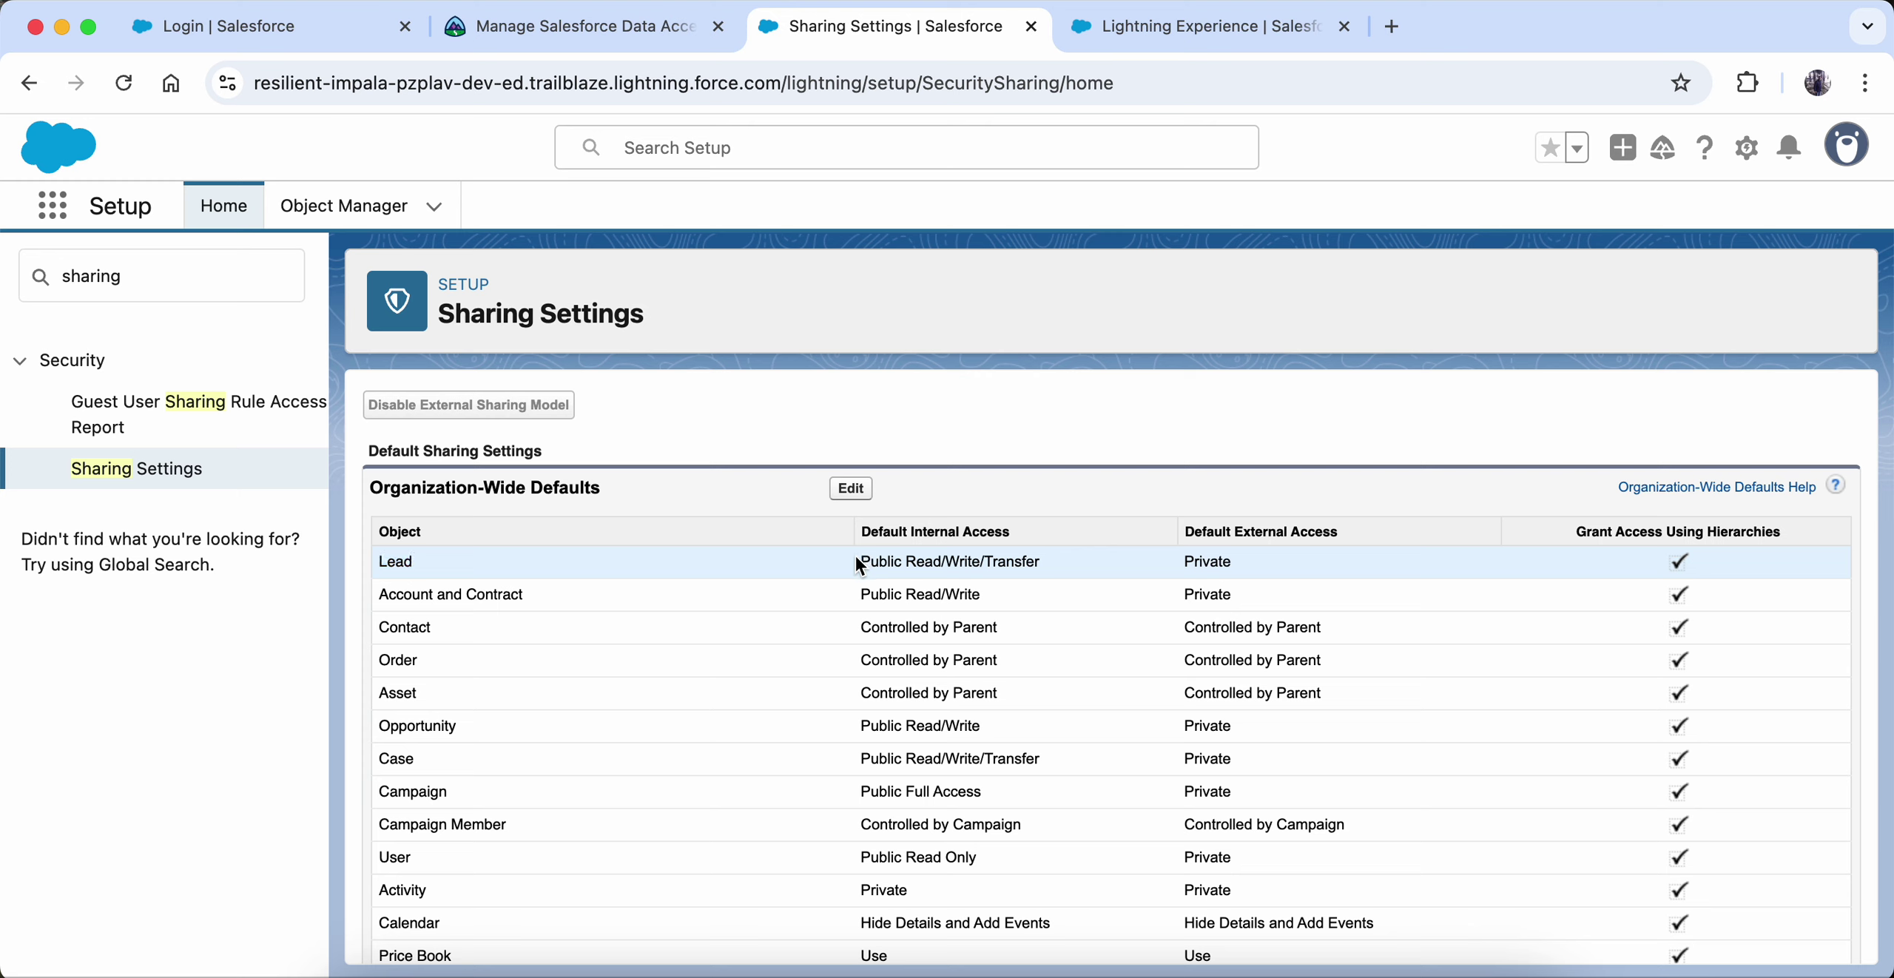
left_click_drag(856, 563, 1057, 566)
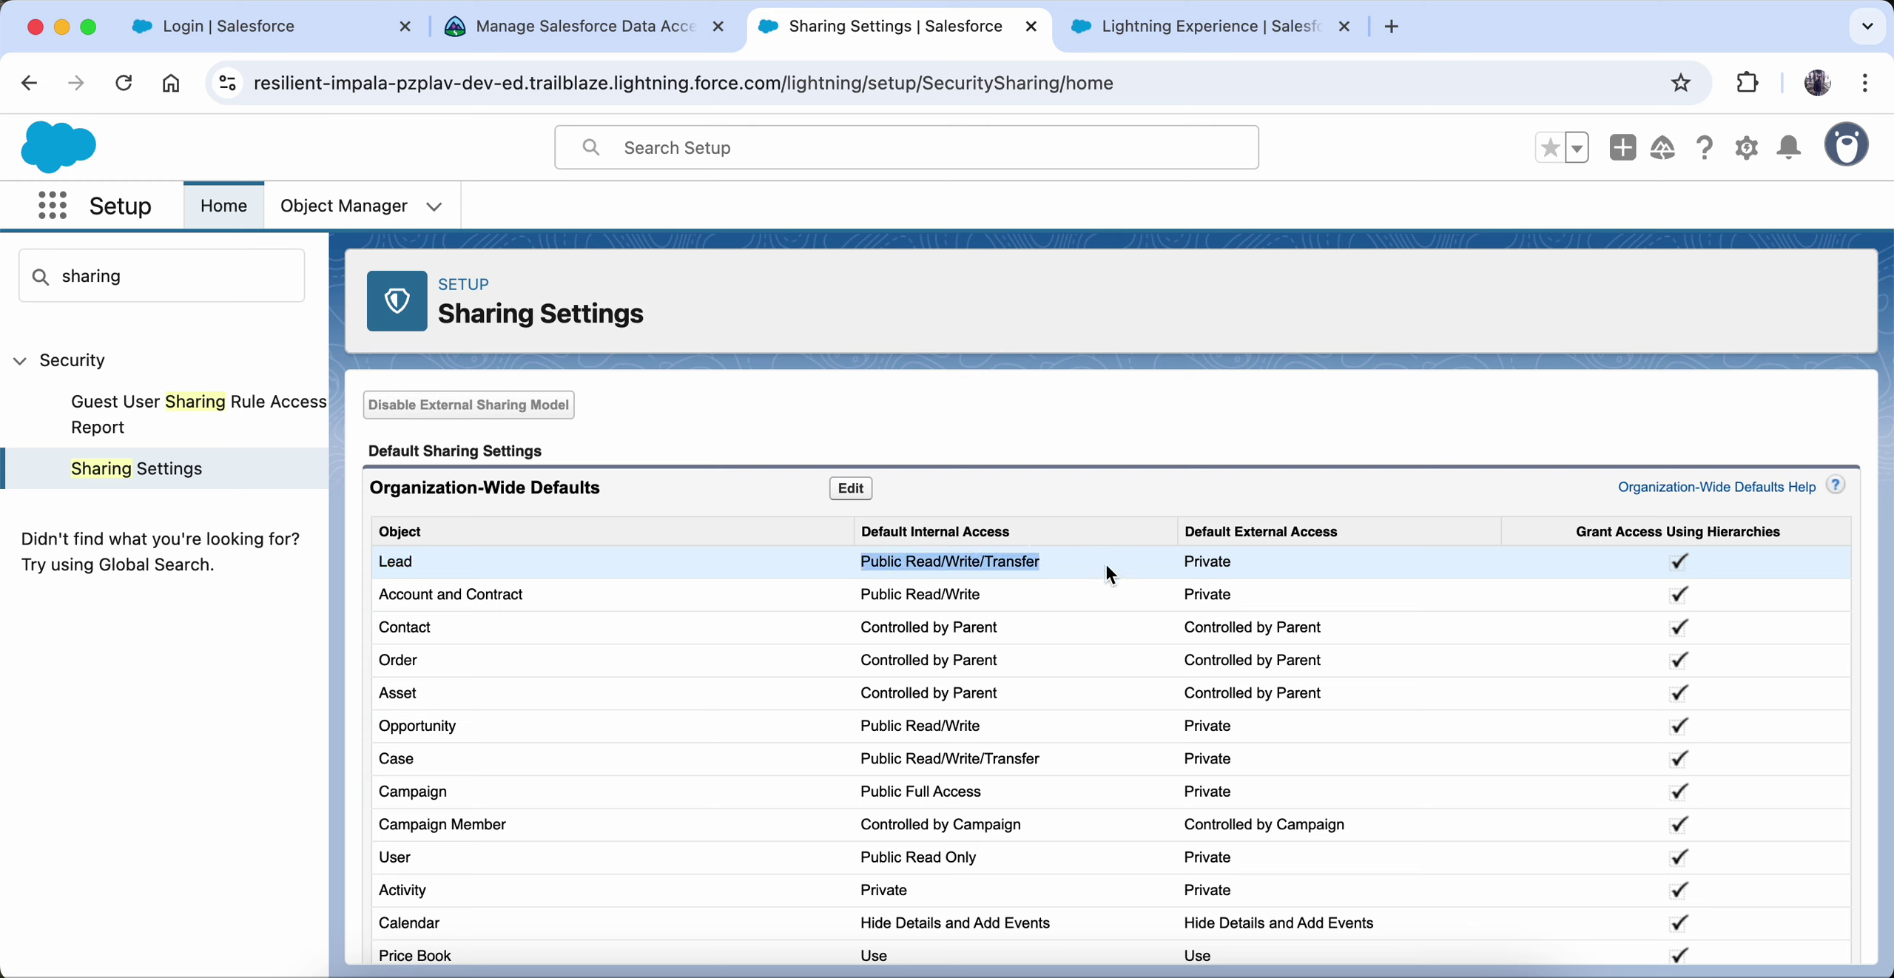
left_click(1016, 405)
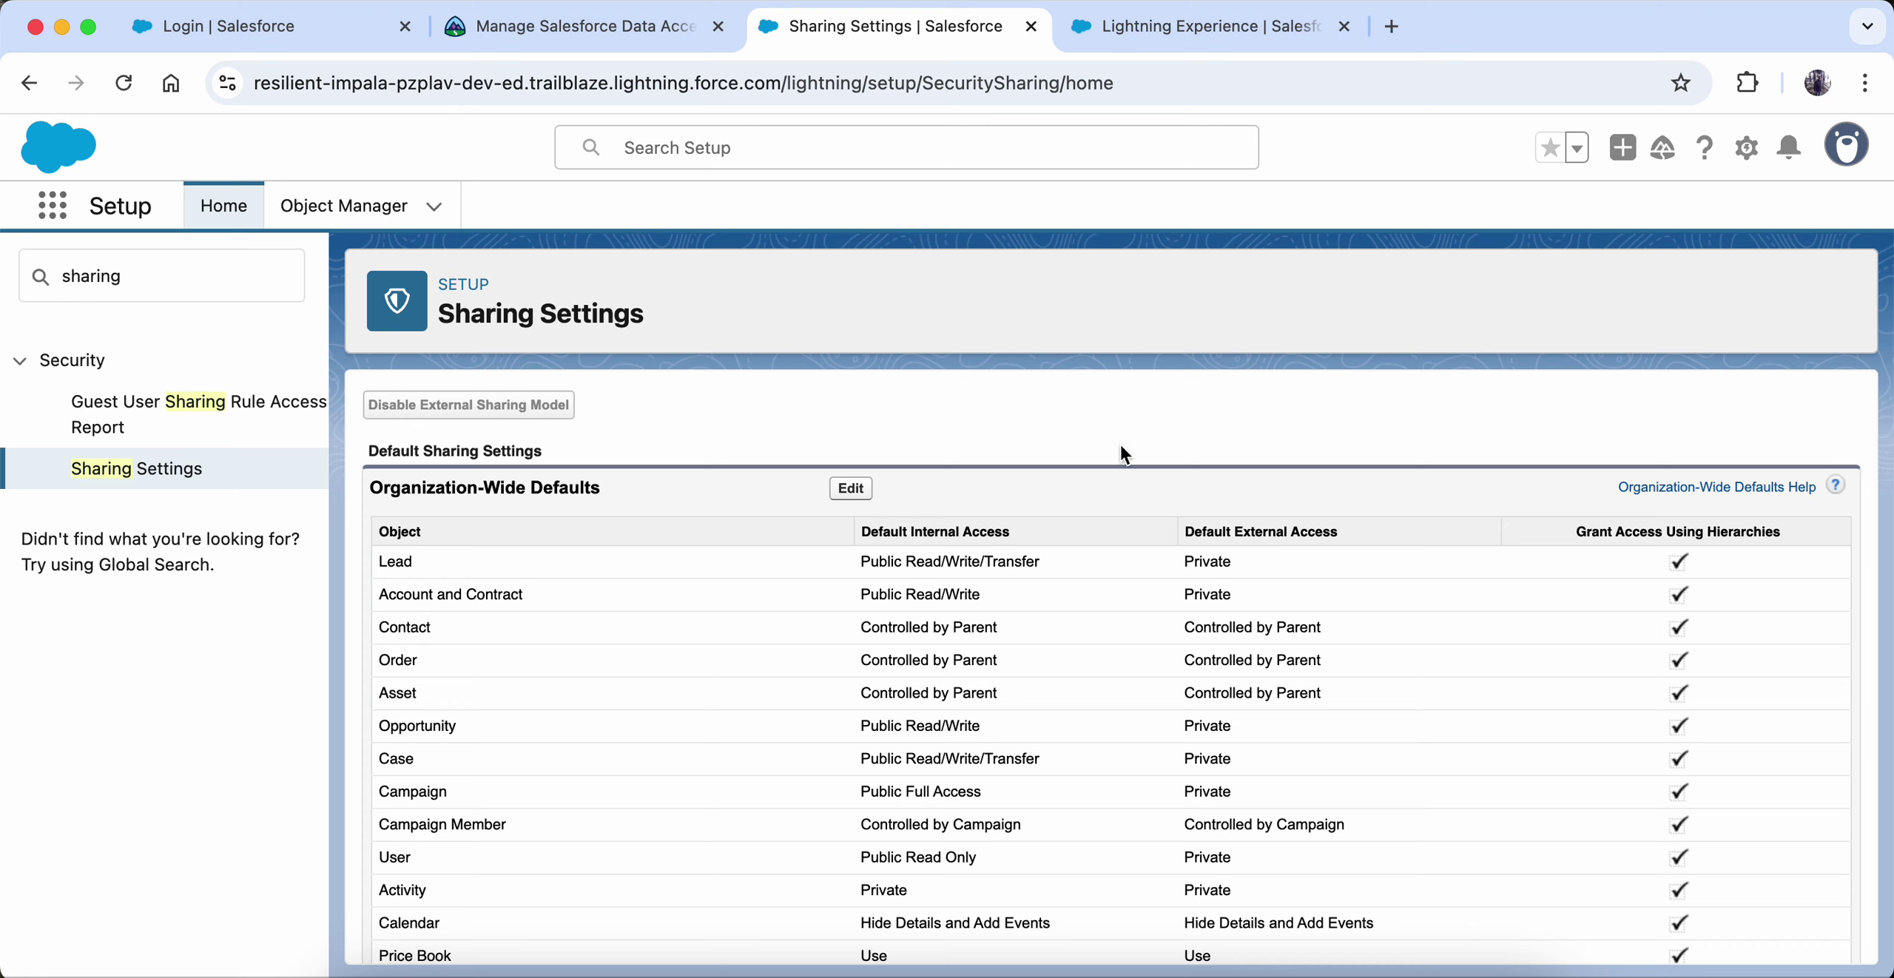
- Edit the organization-wide defaults, setting Account and Contract's default internal access to Public Read Only per the Trailhead requirement
left_click(867, 488)
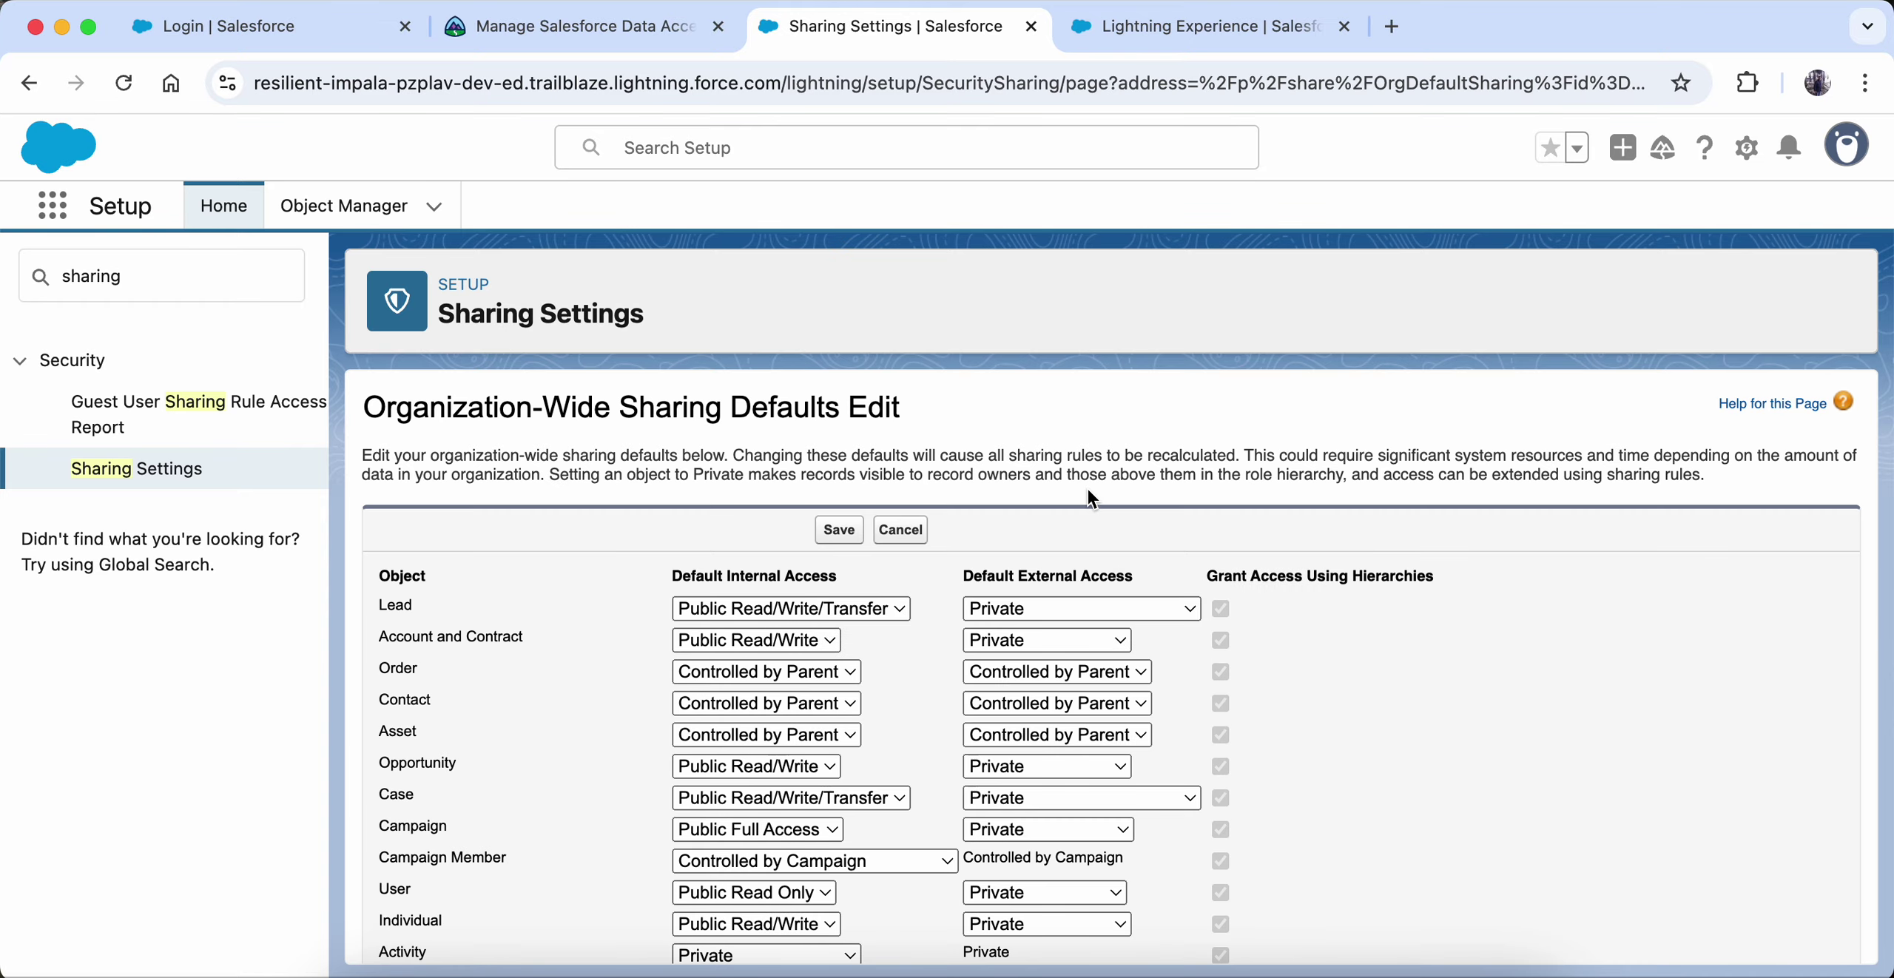
left_click(603, 29)
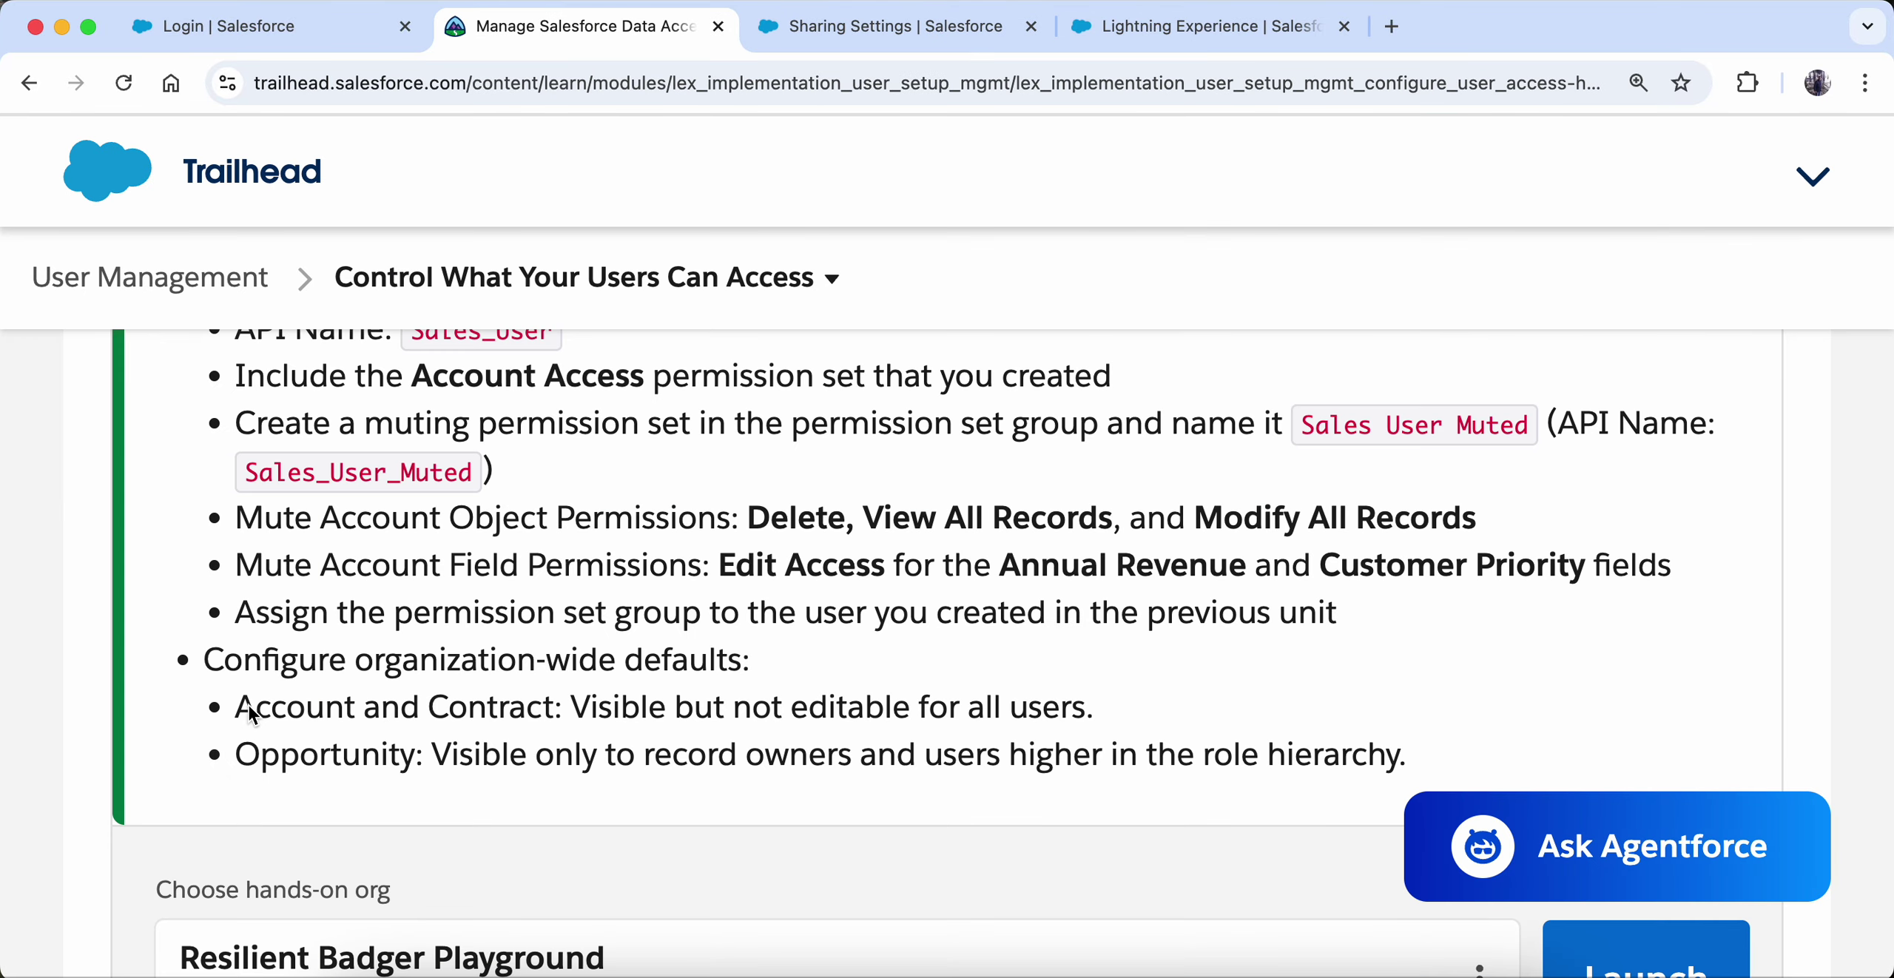
left_click_drag(254, 706, 1154, 717)
left_click(832, 30)
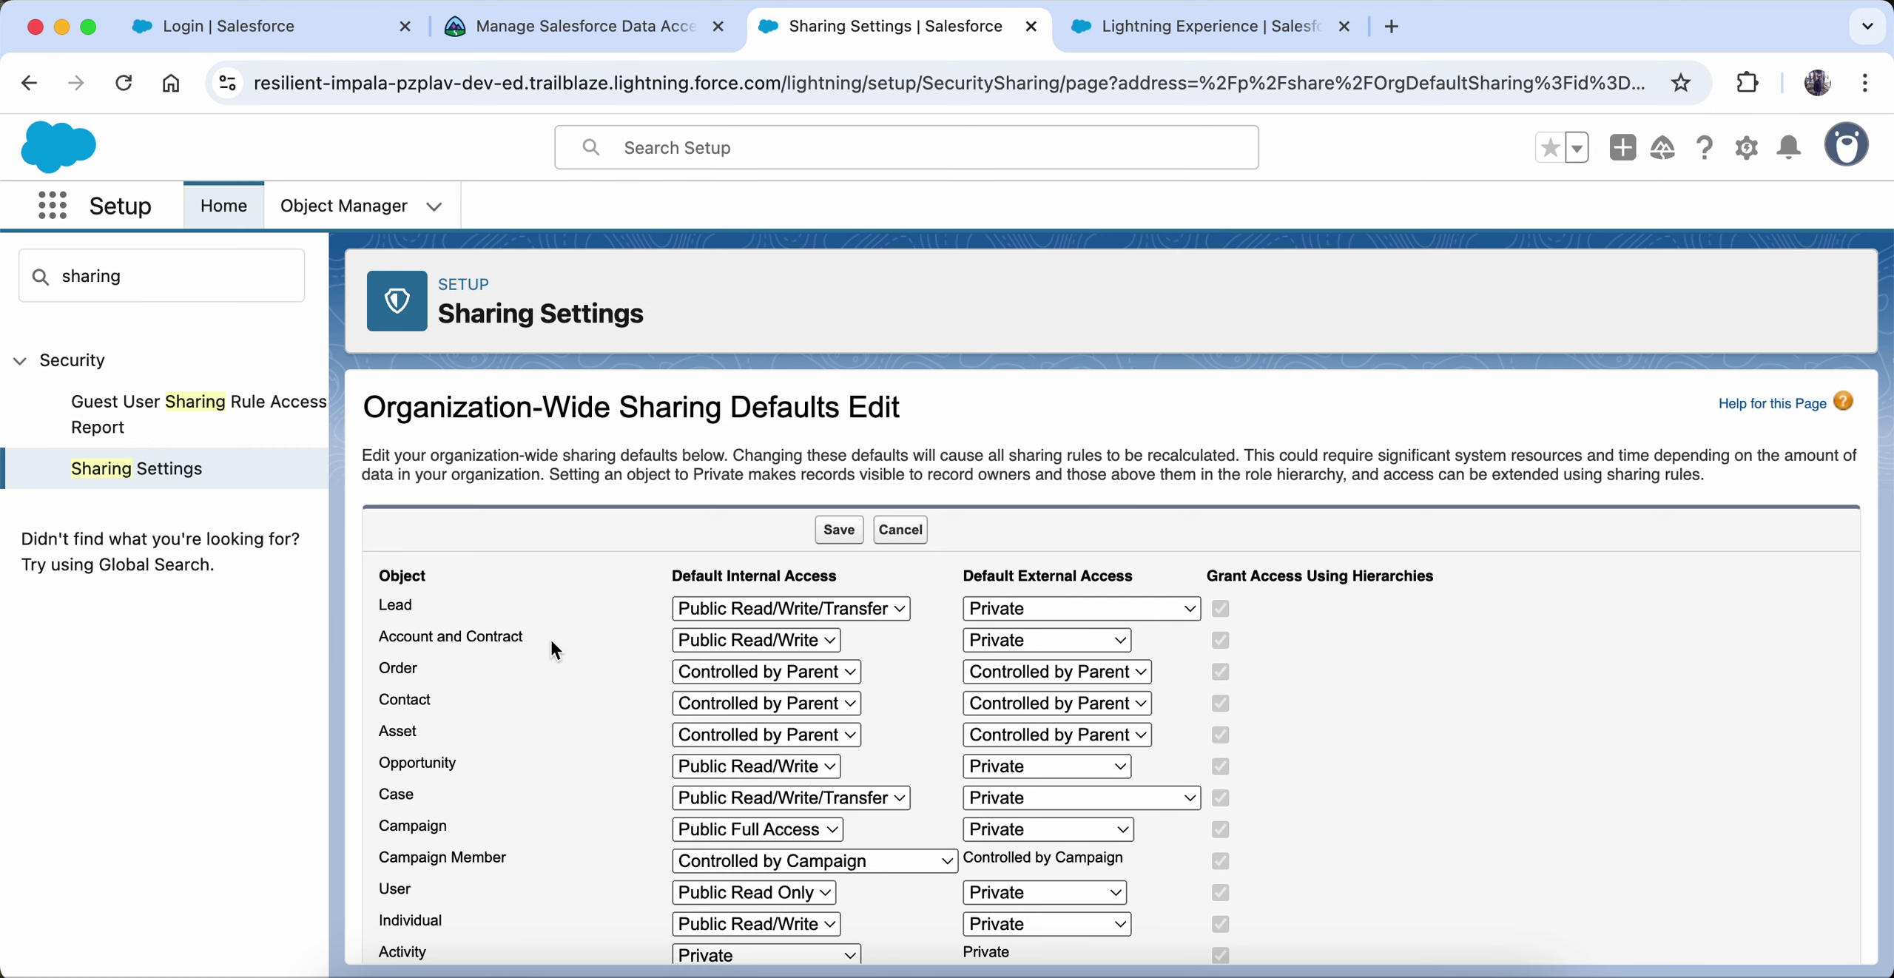
left_click_drag(550, 641, 377, 643)
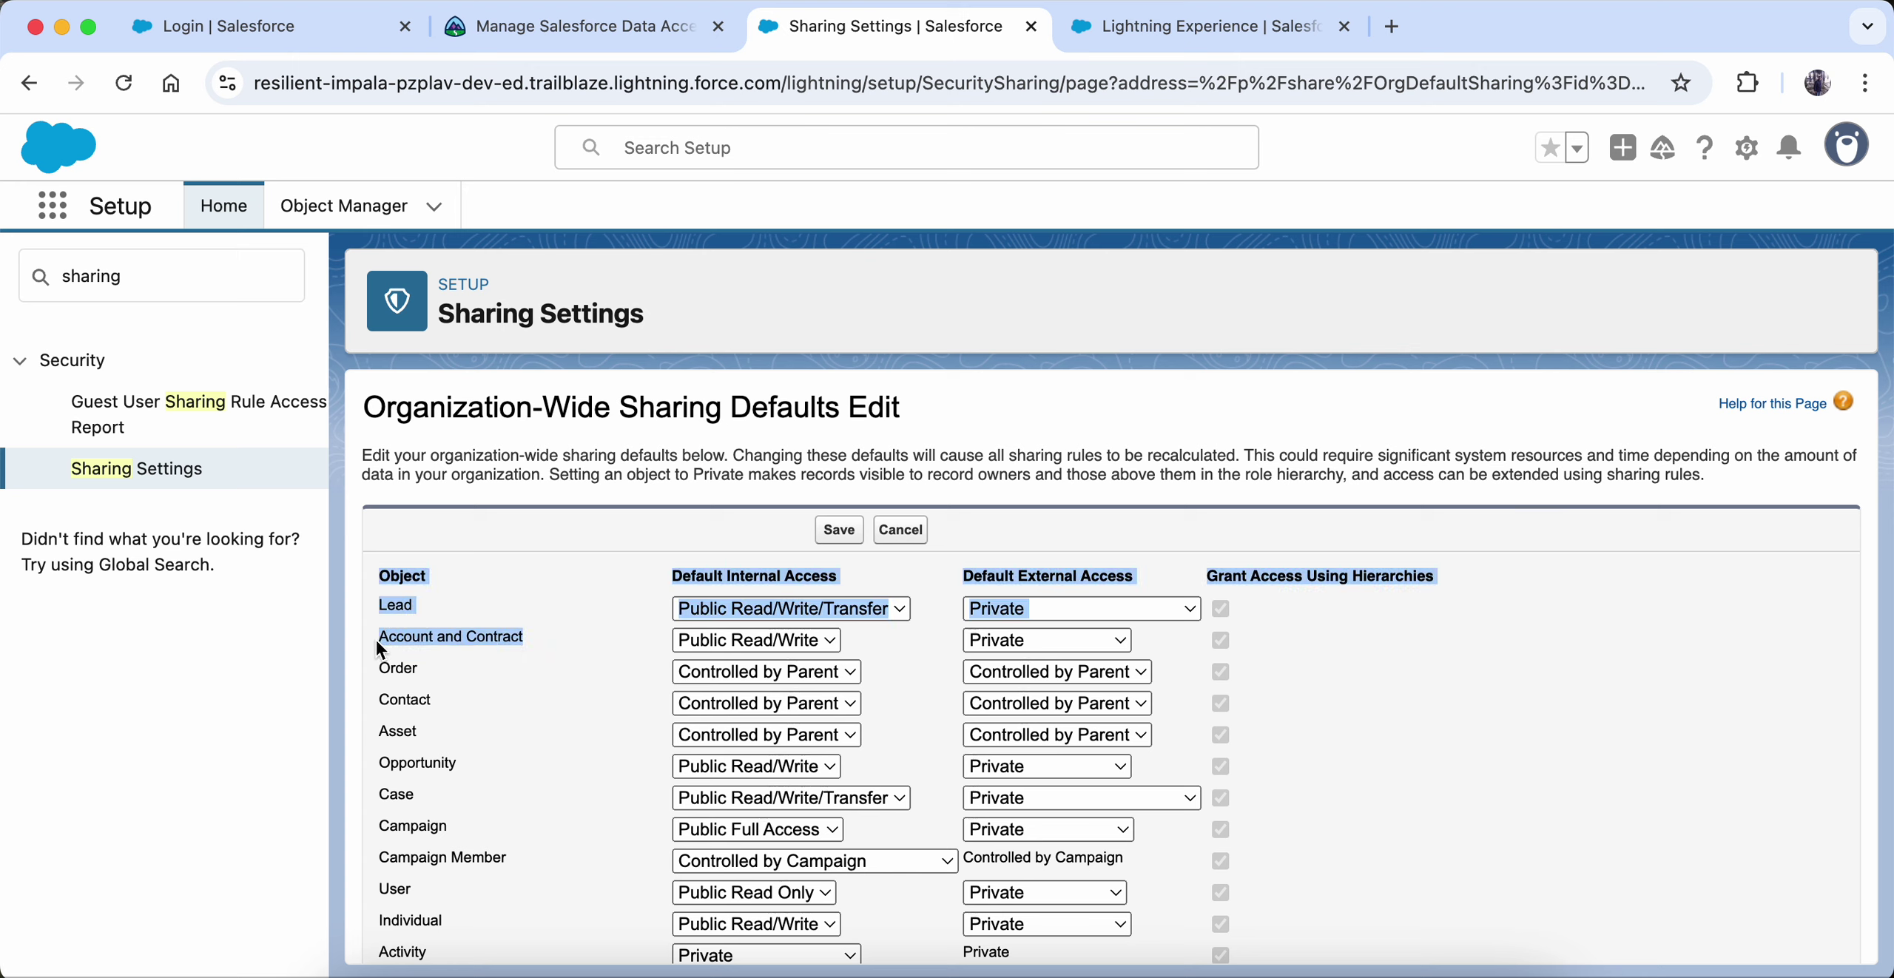
left_click(752, 642)
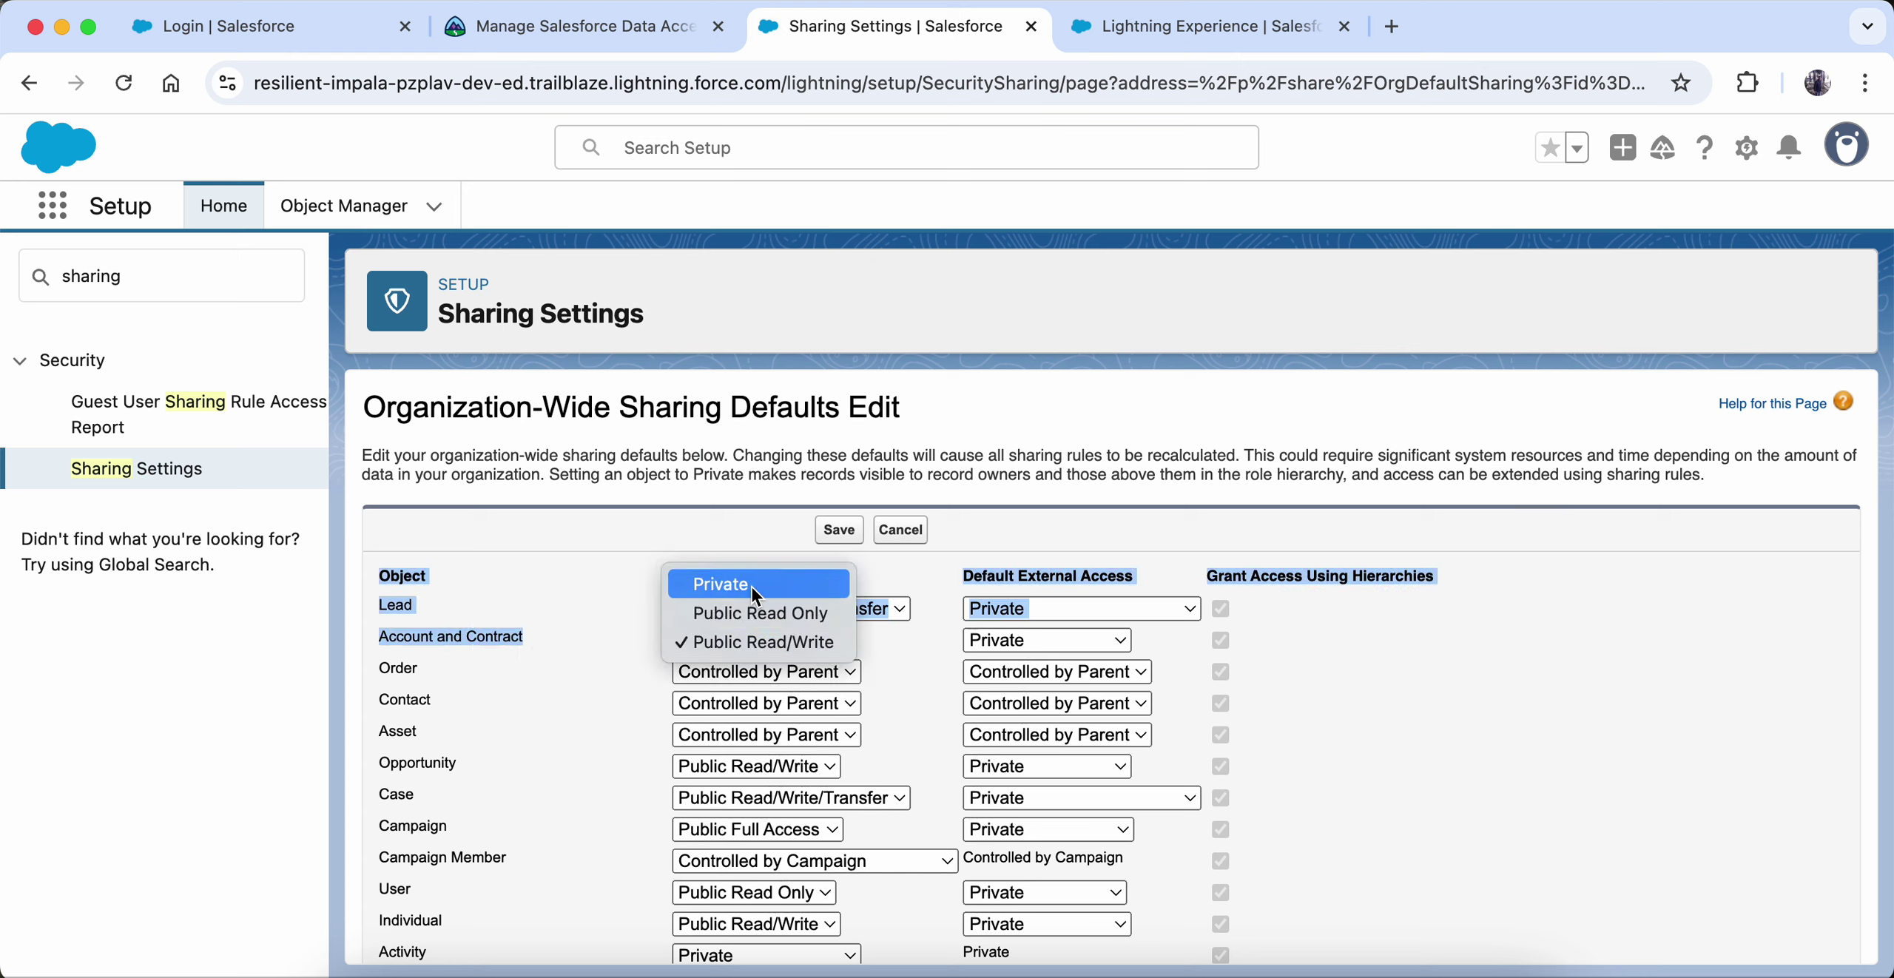
left_click(762, 614)
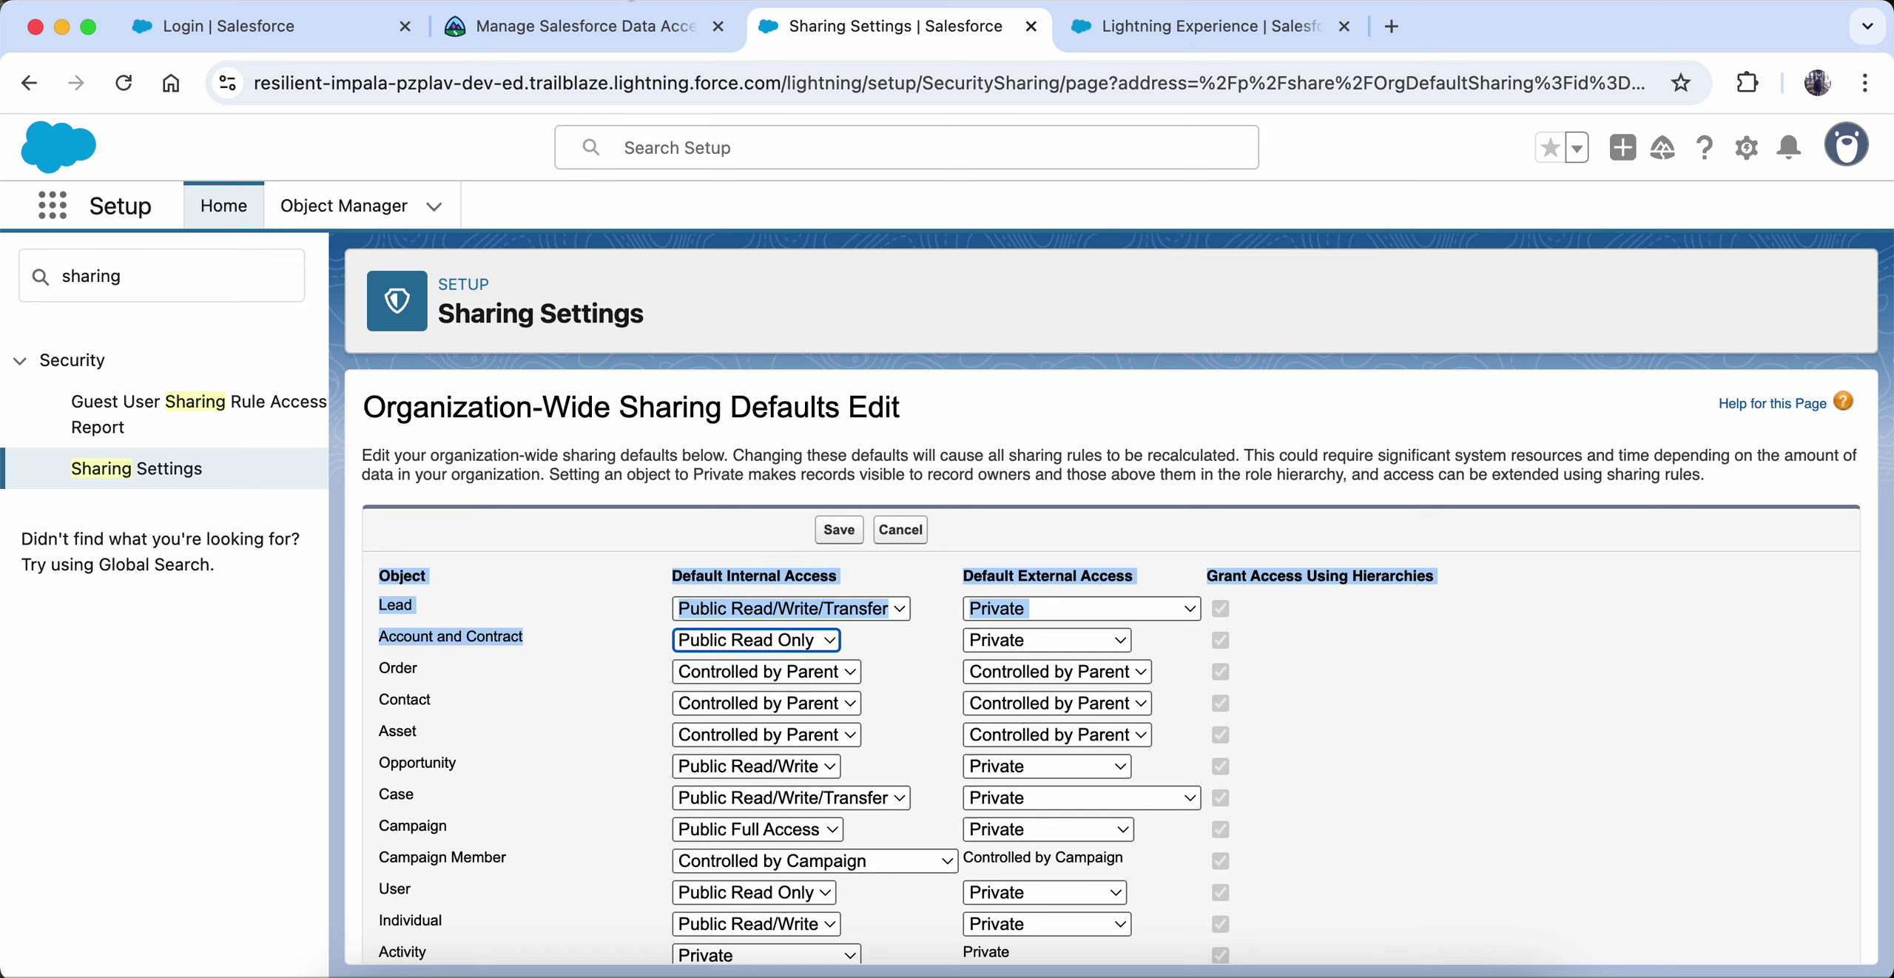
left_click(620, 22)
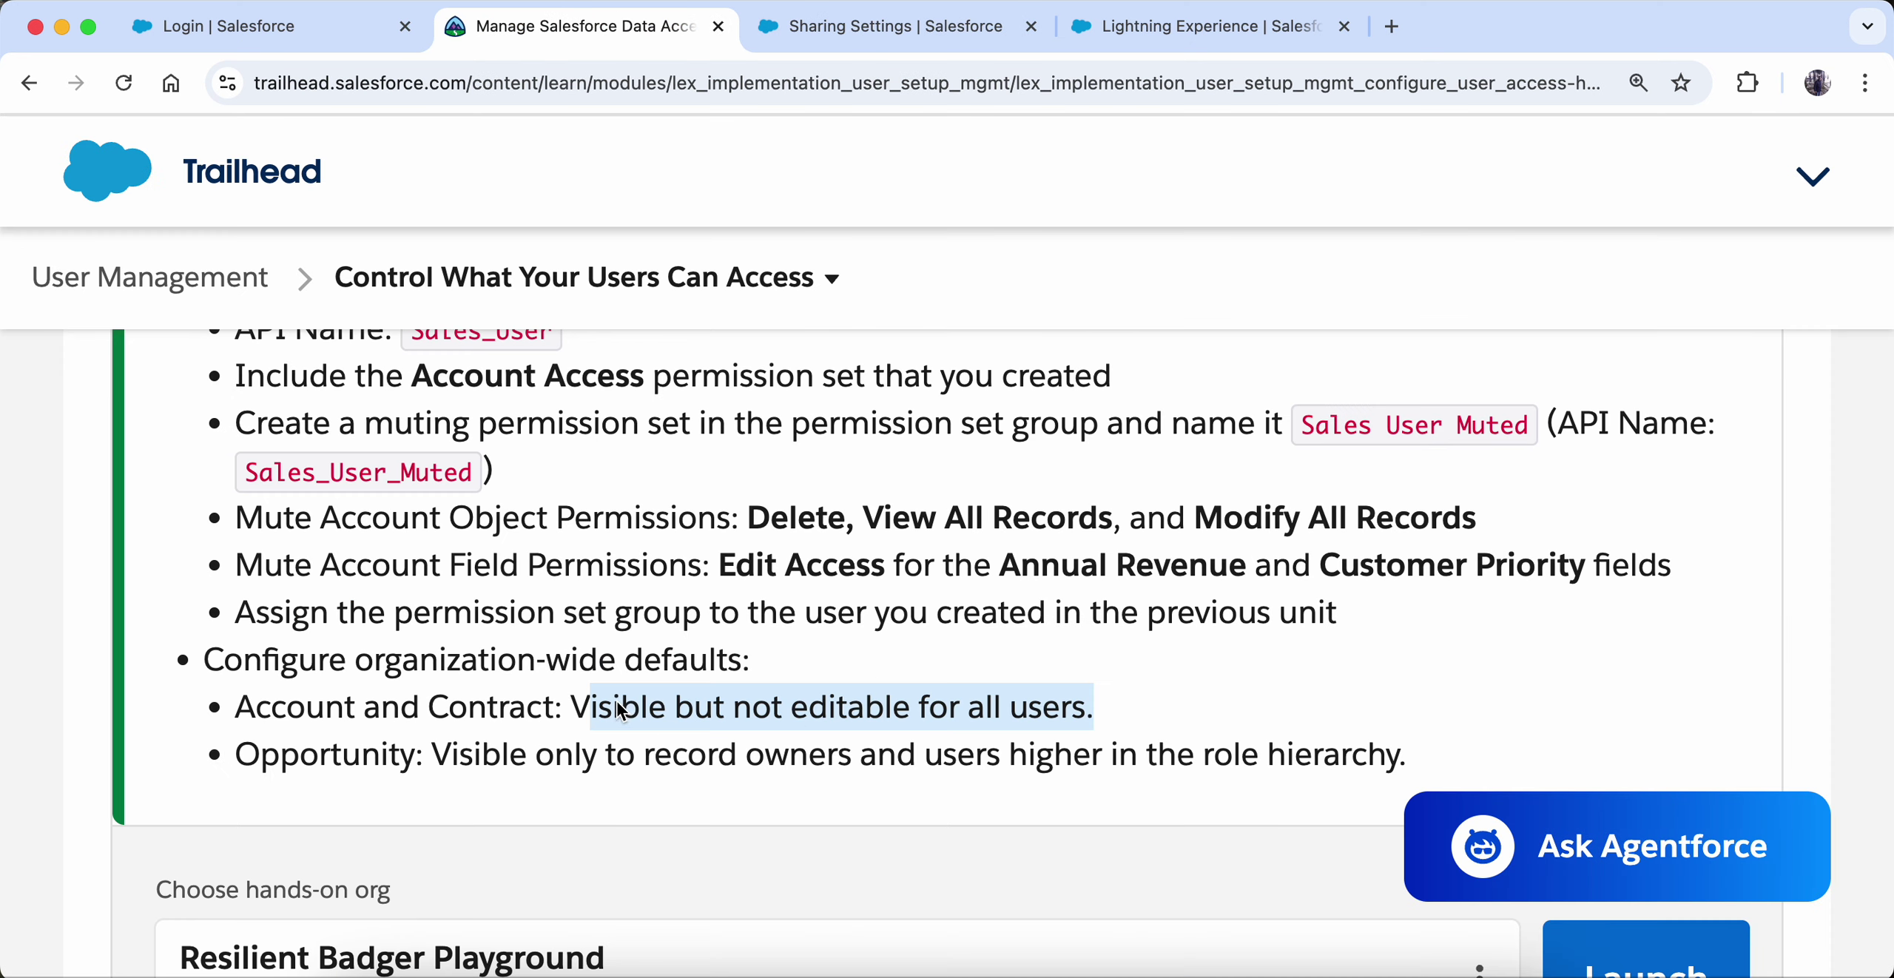
left_click(888, 26)
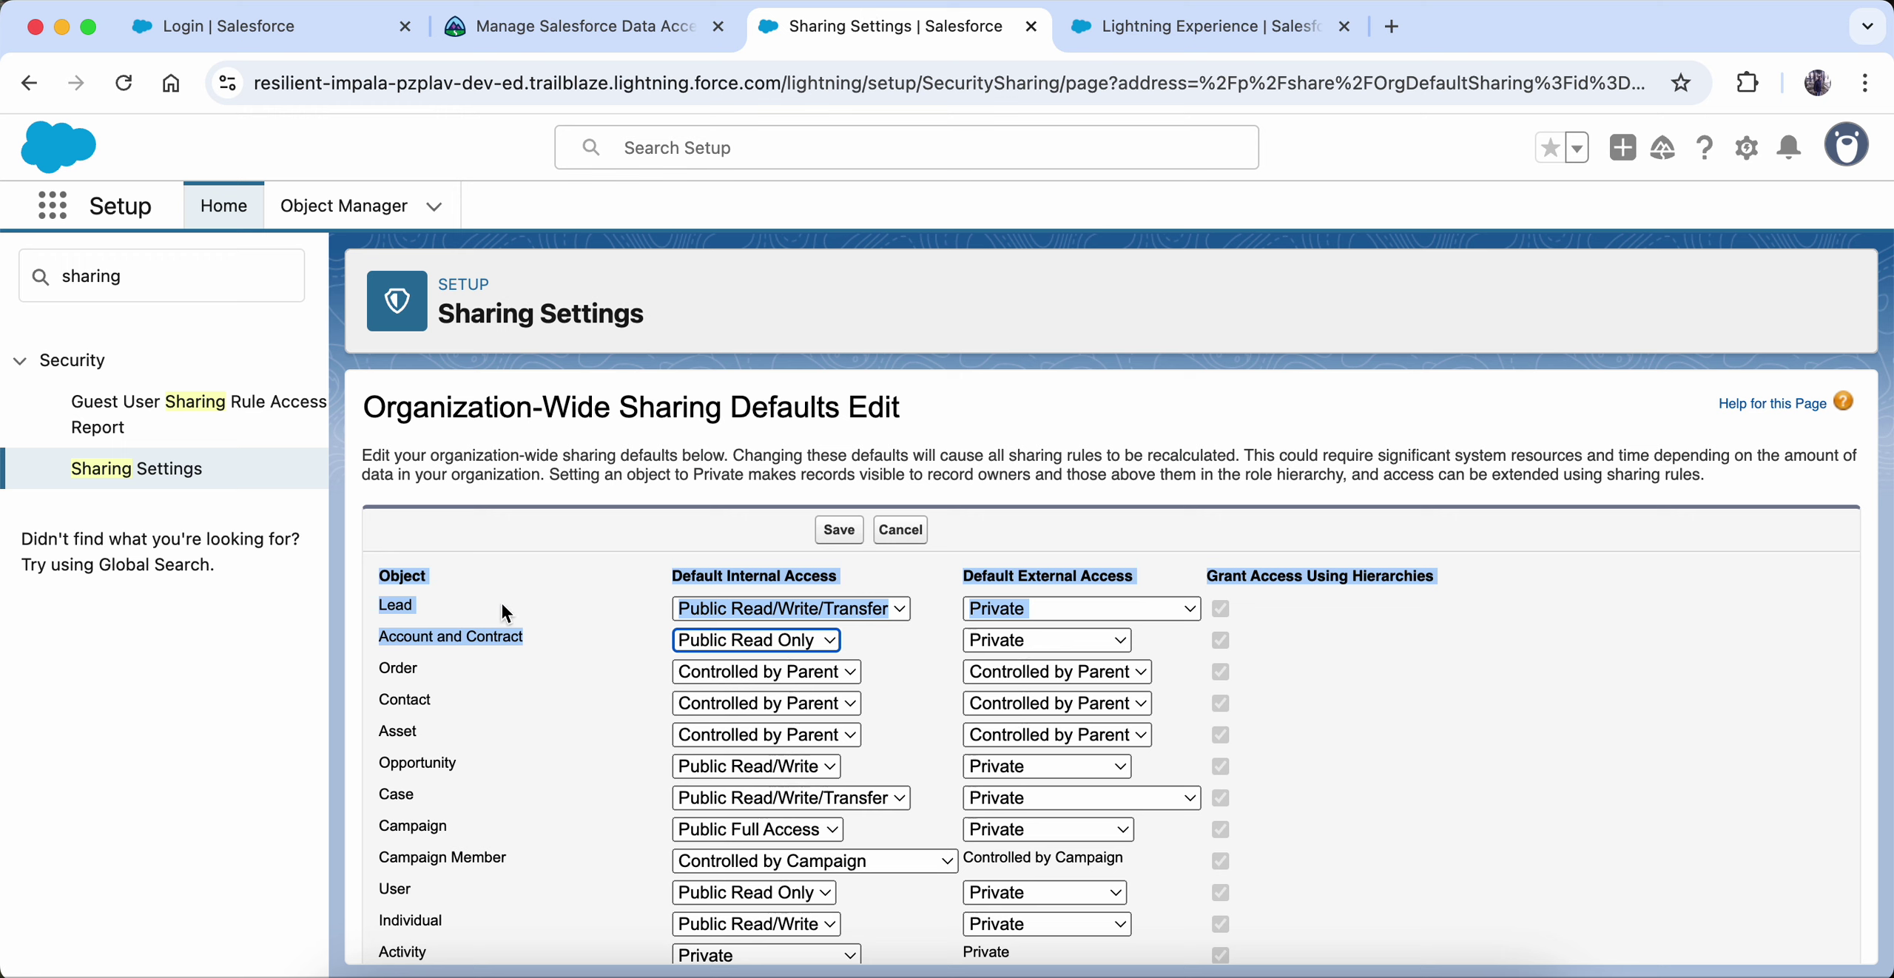
left_click(572, 675)
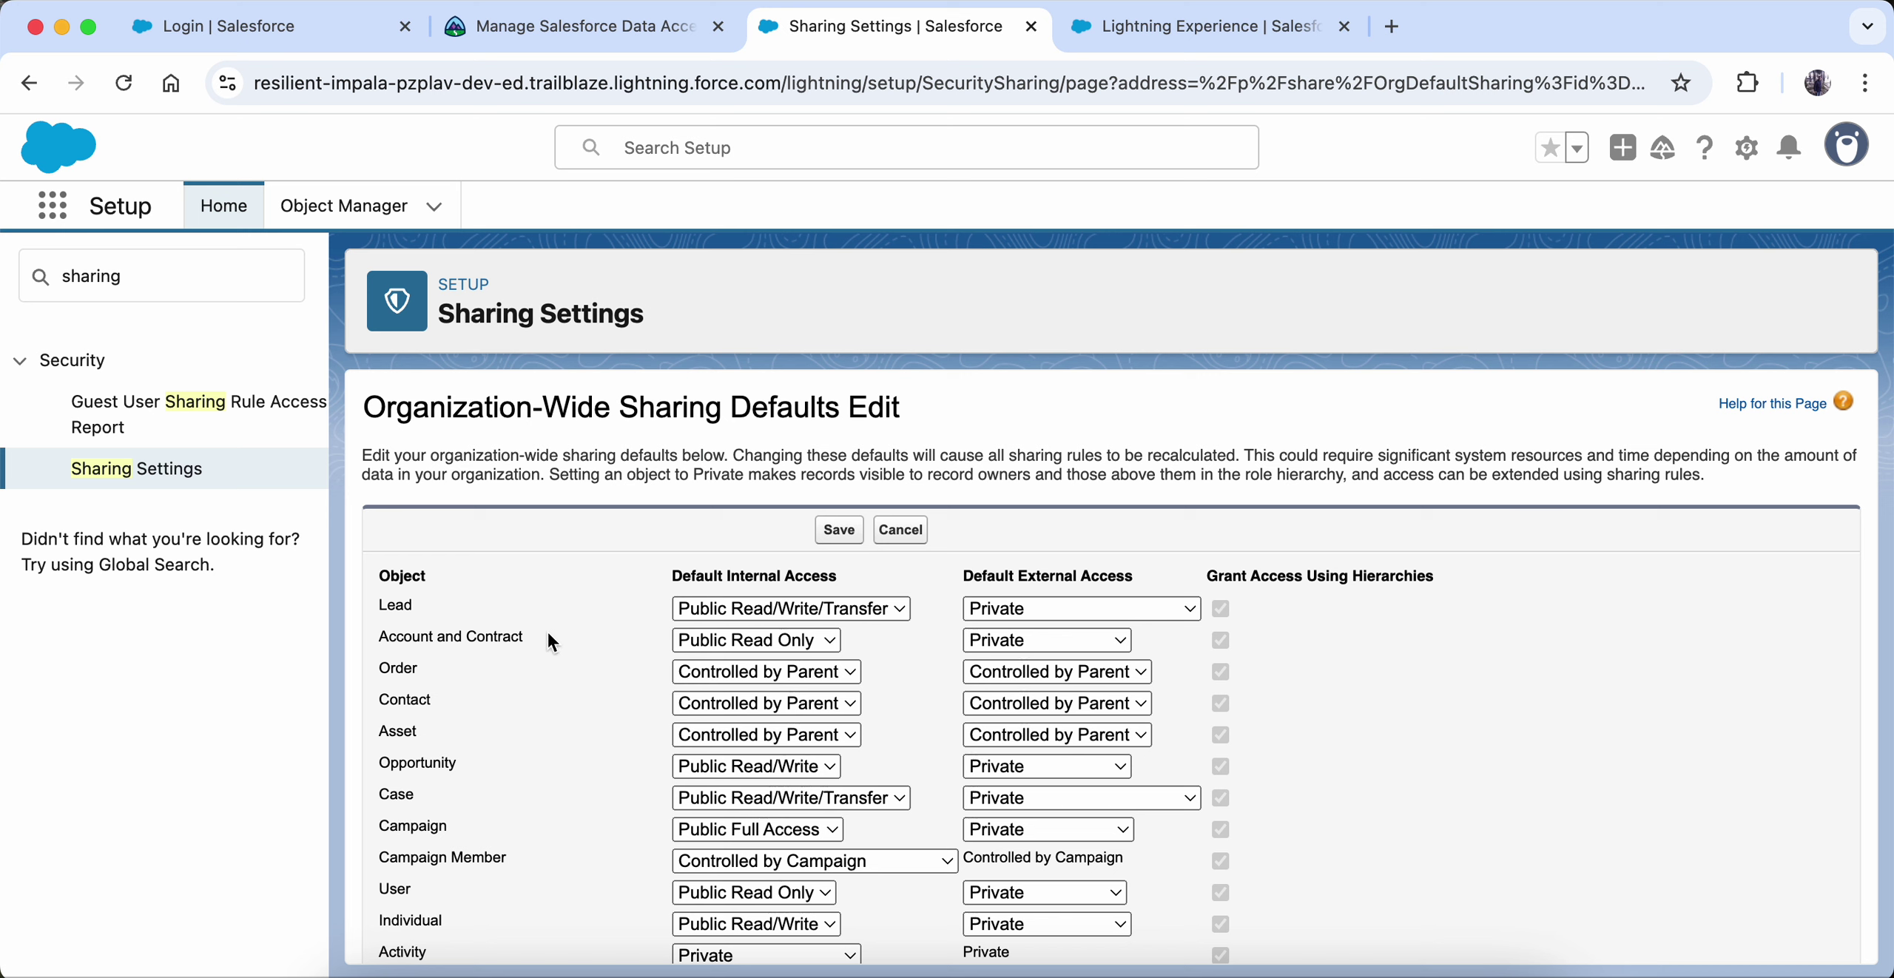
- Check the Opportunity requirement on Trailhead and set Opportunity's default internal access to Private
left_click(578, 30)
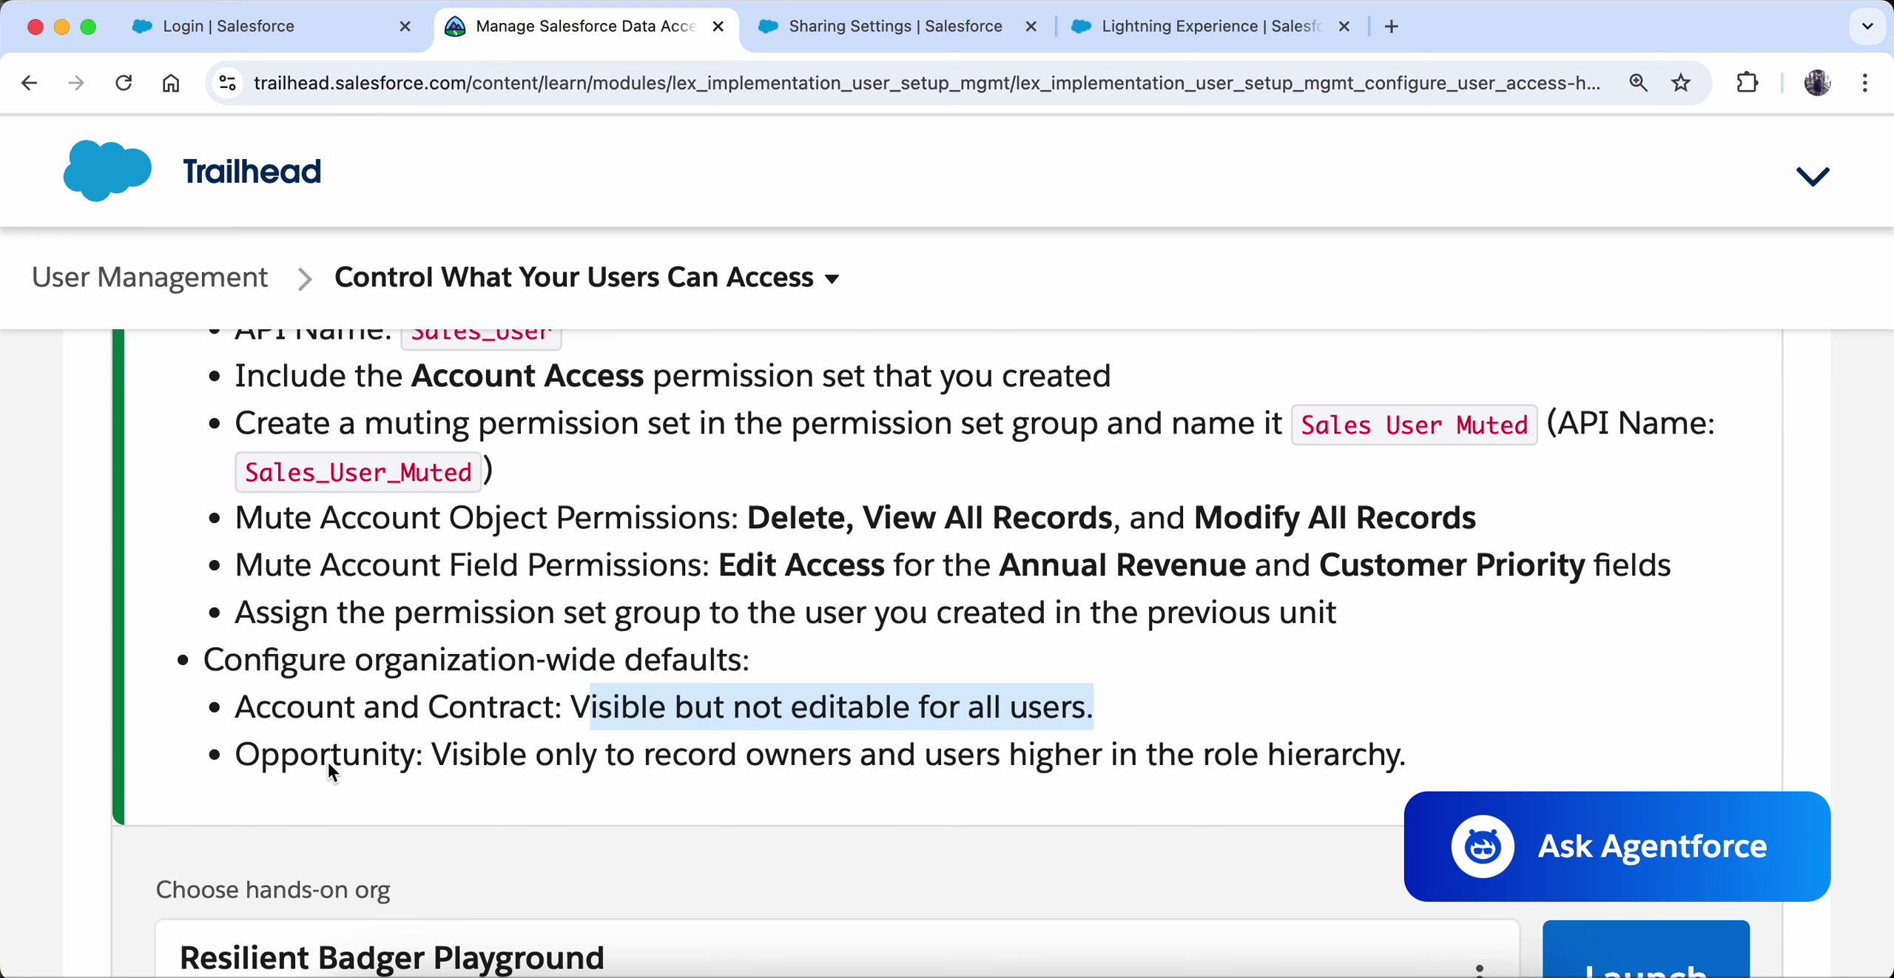
left_click_drag(227, 758, 424, 761)
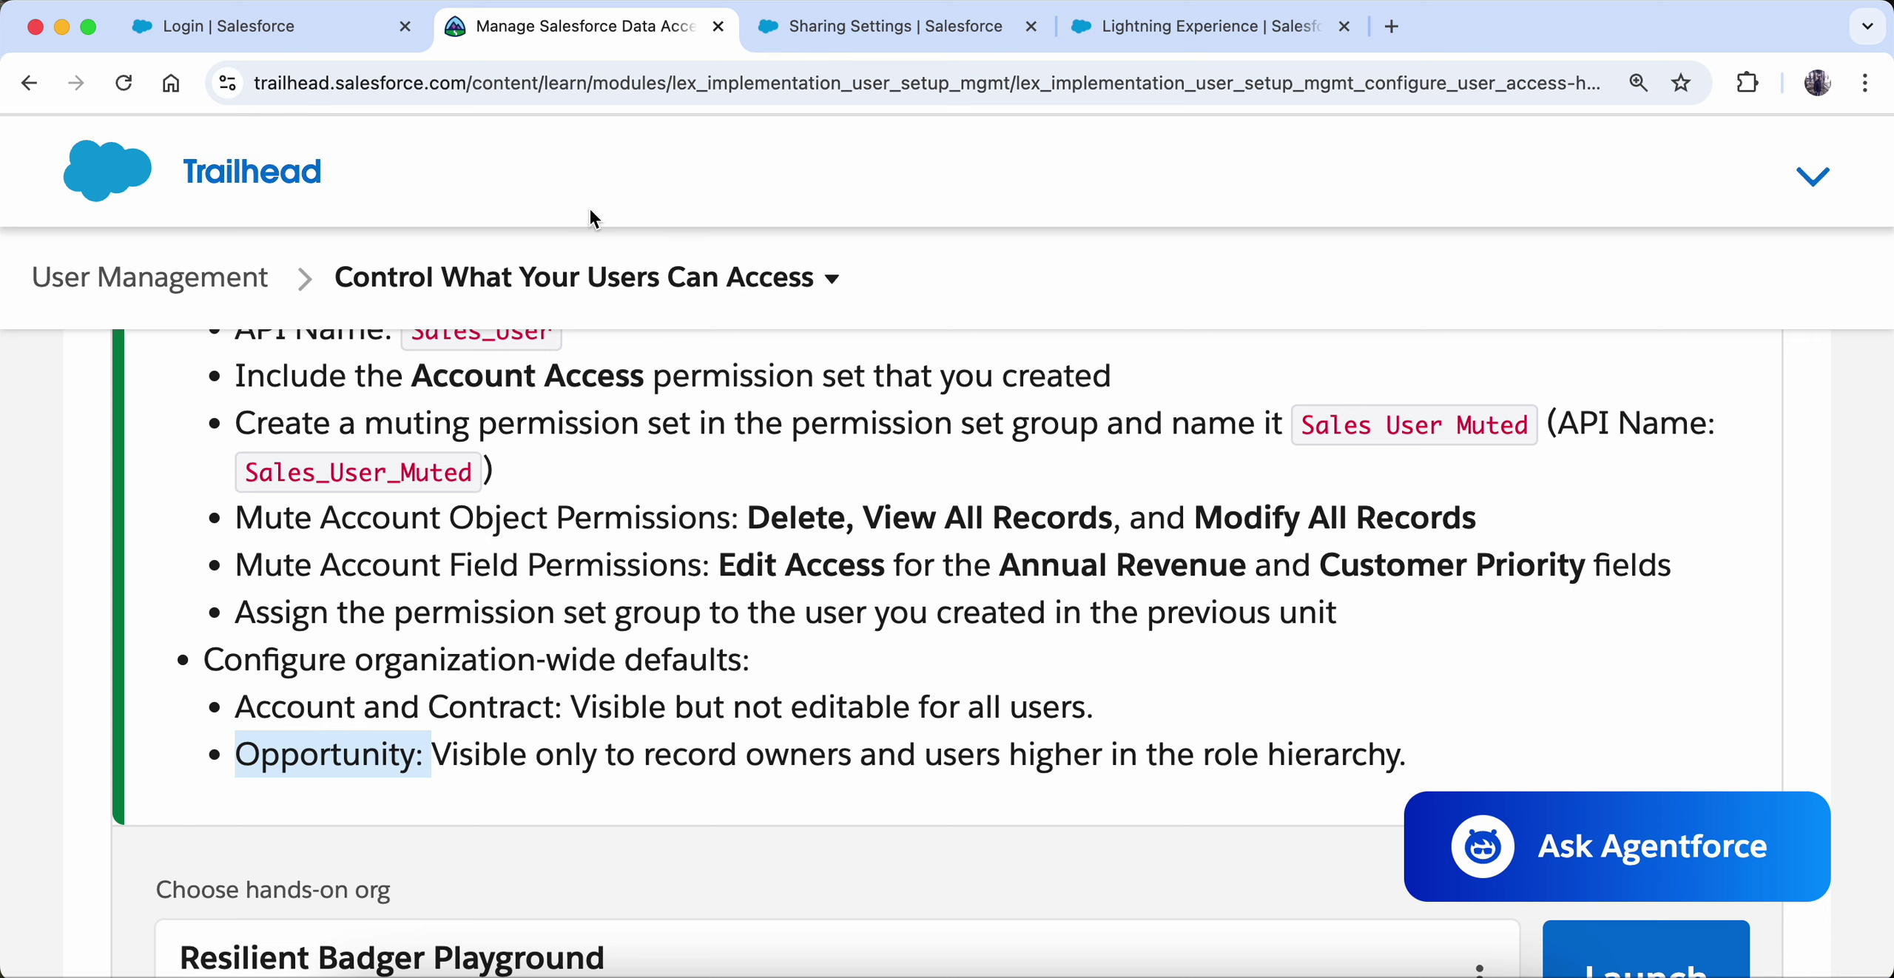
left_click(874, 40)
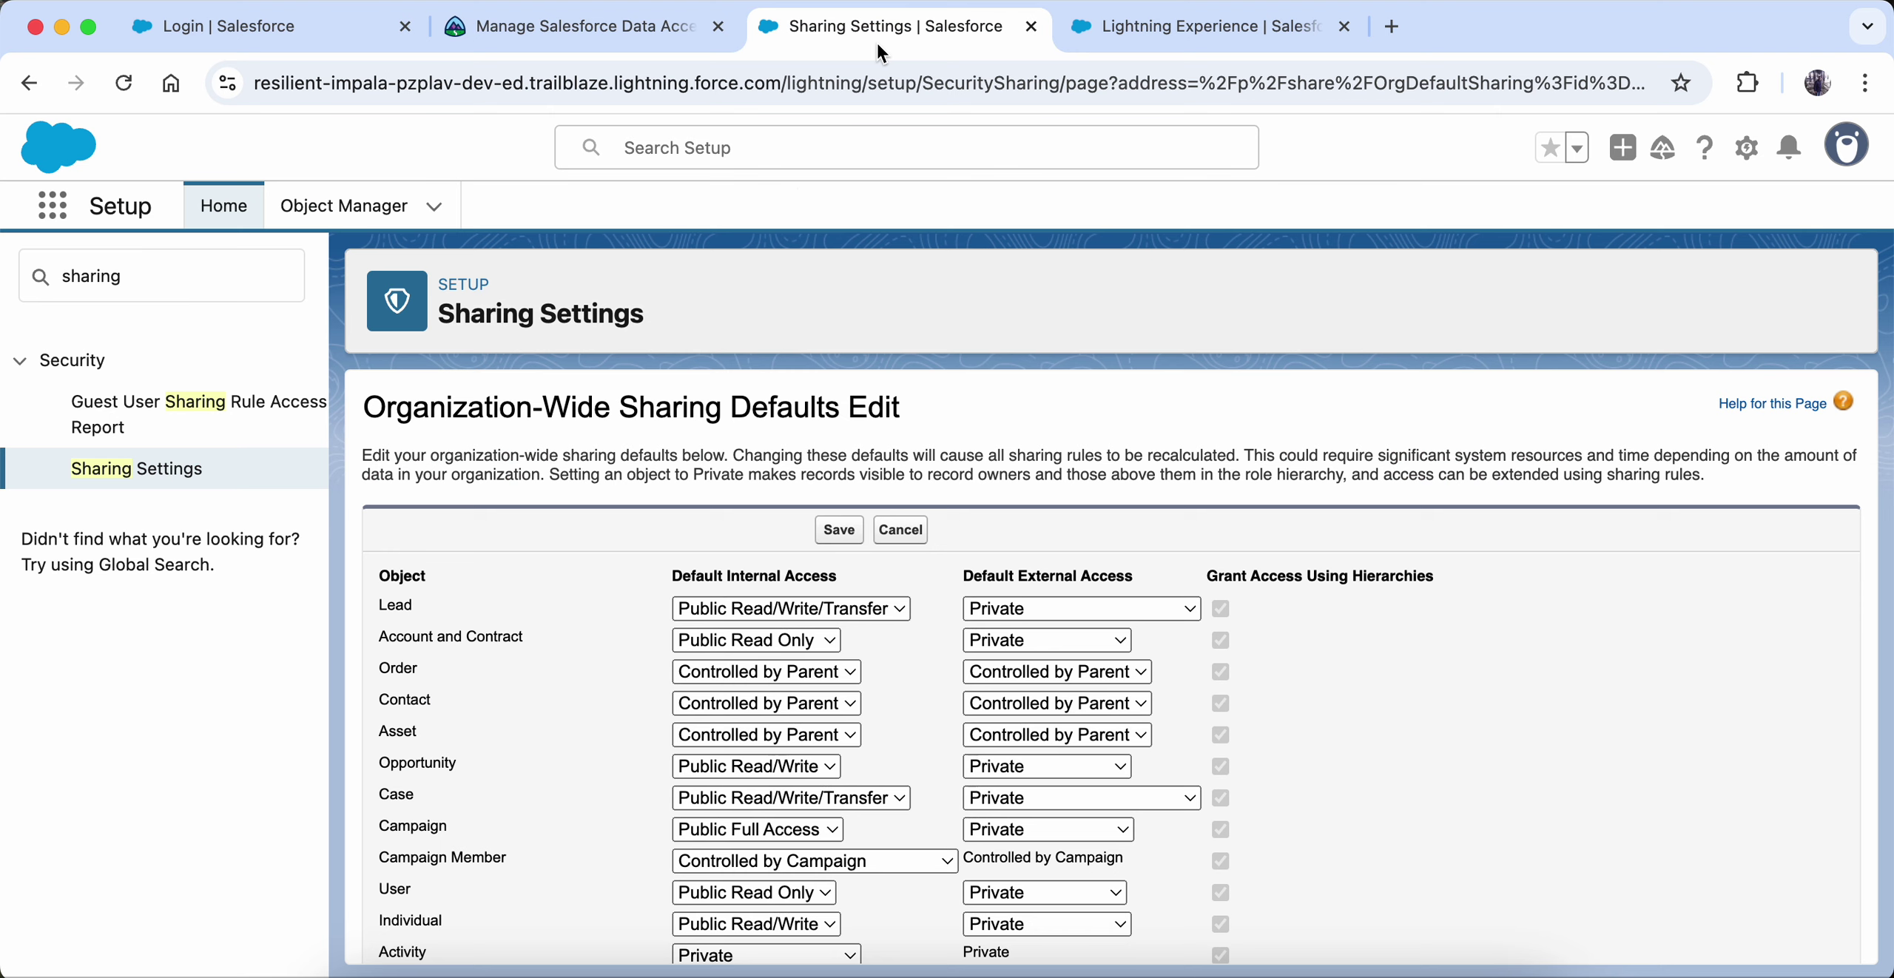
scroll(637, 687, "down", 3)
left_click(692, 663)
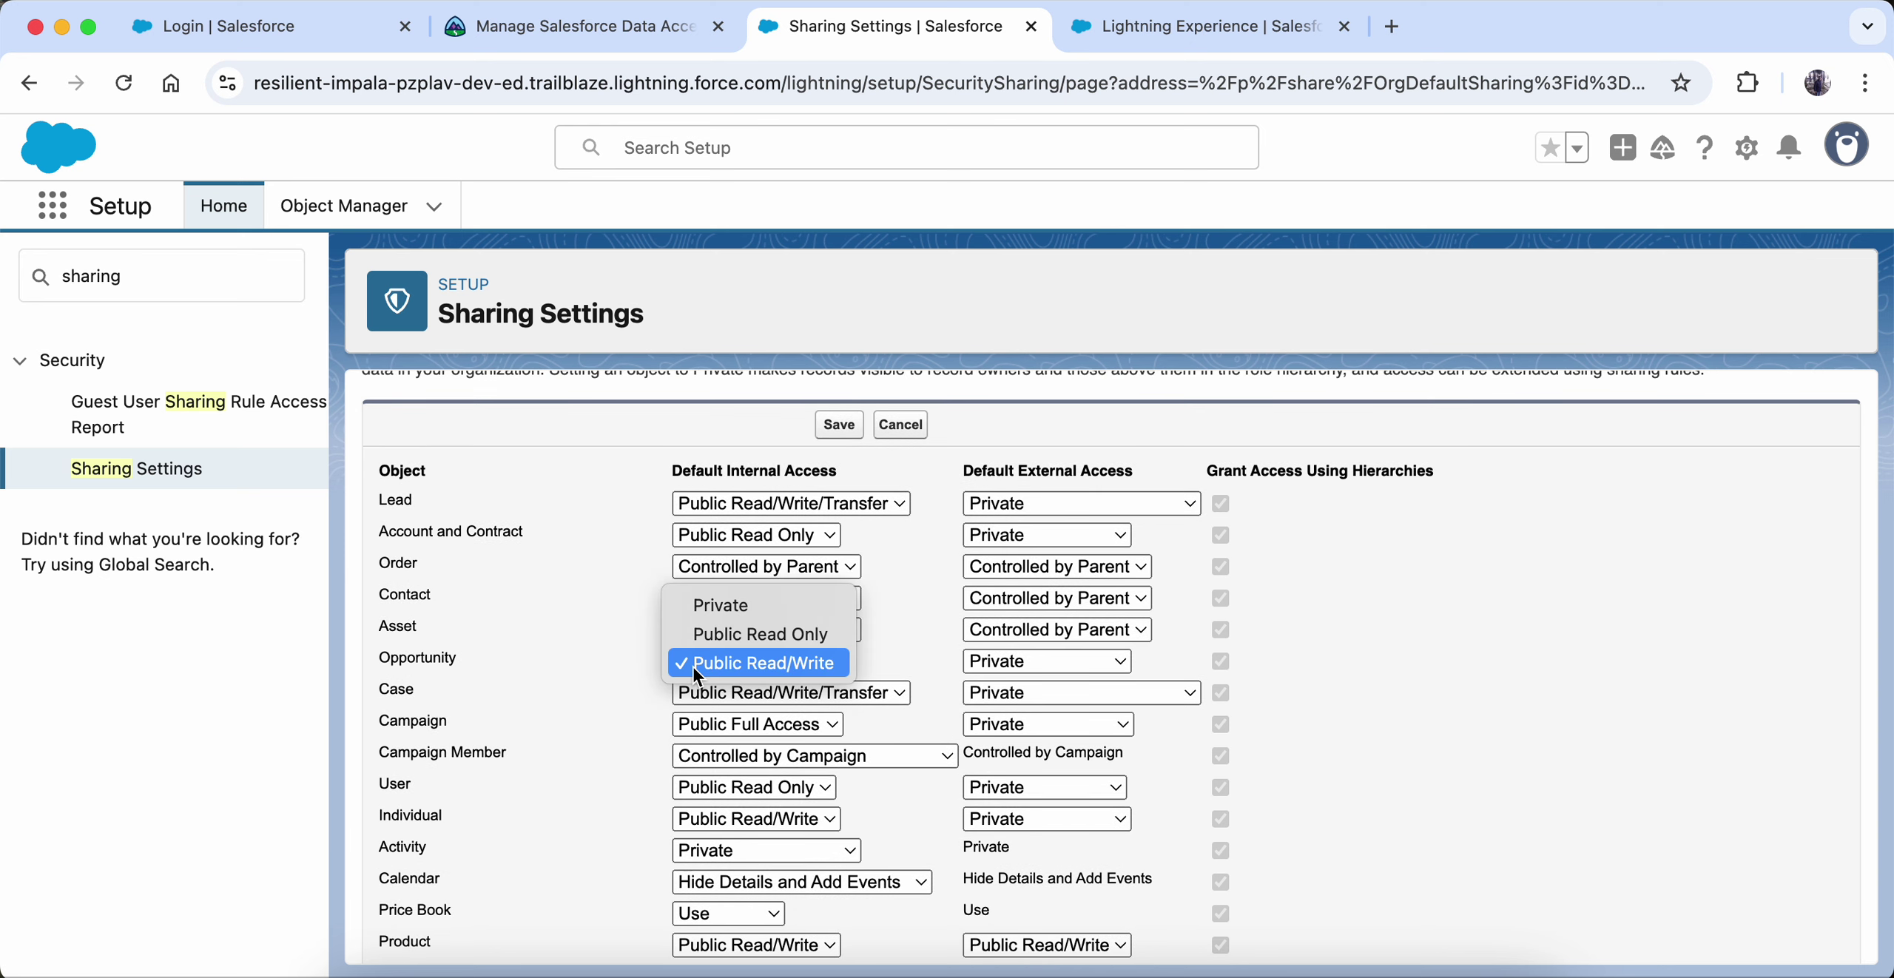
left_click(710, 601)
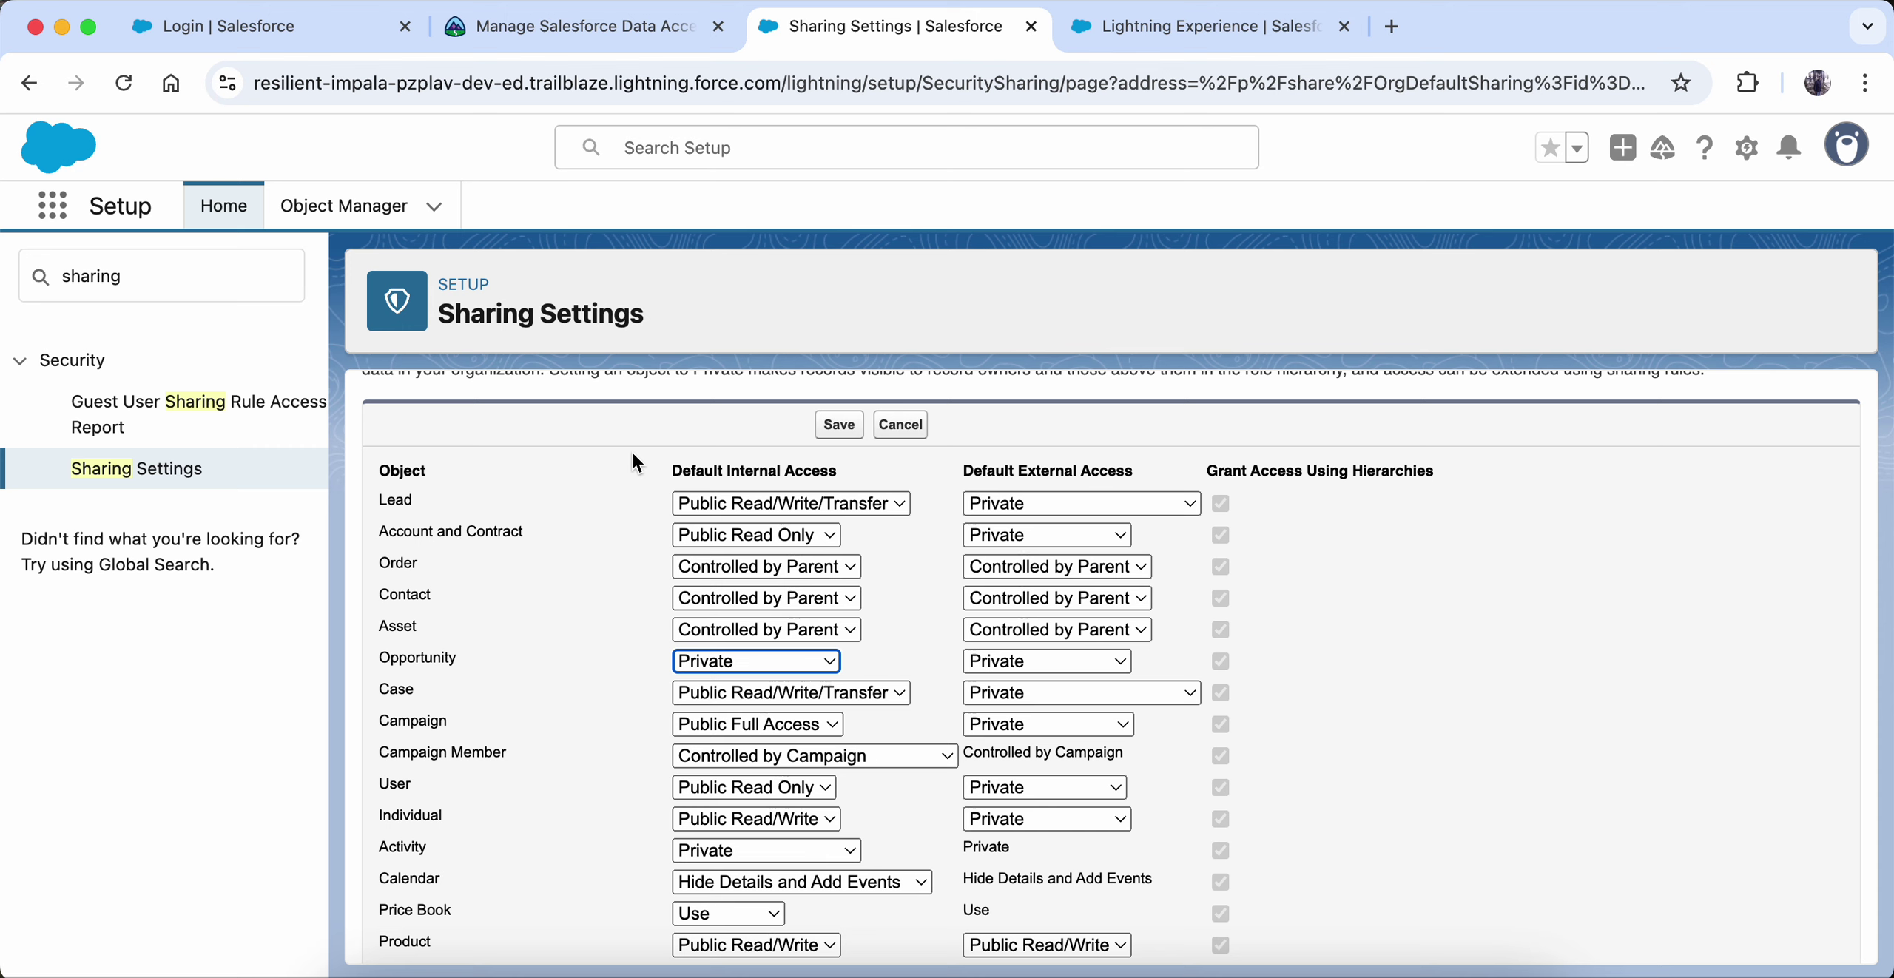
- Save the organization-wide sharing defaults and accept the recalculation of all sharing rules
left_click(839, 424)
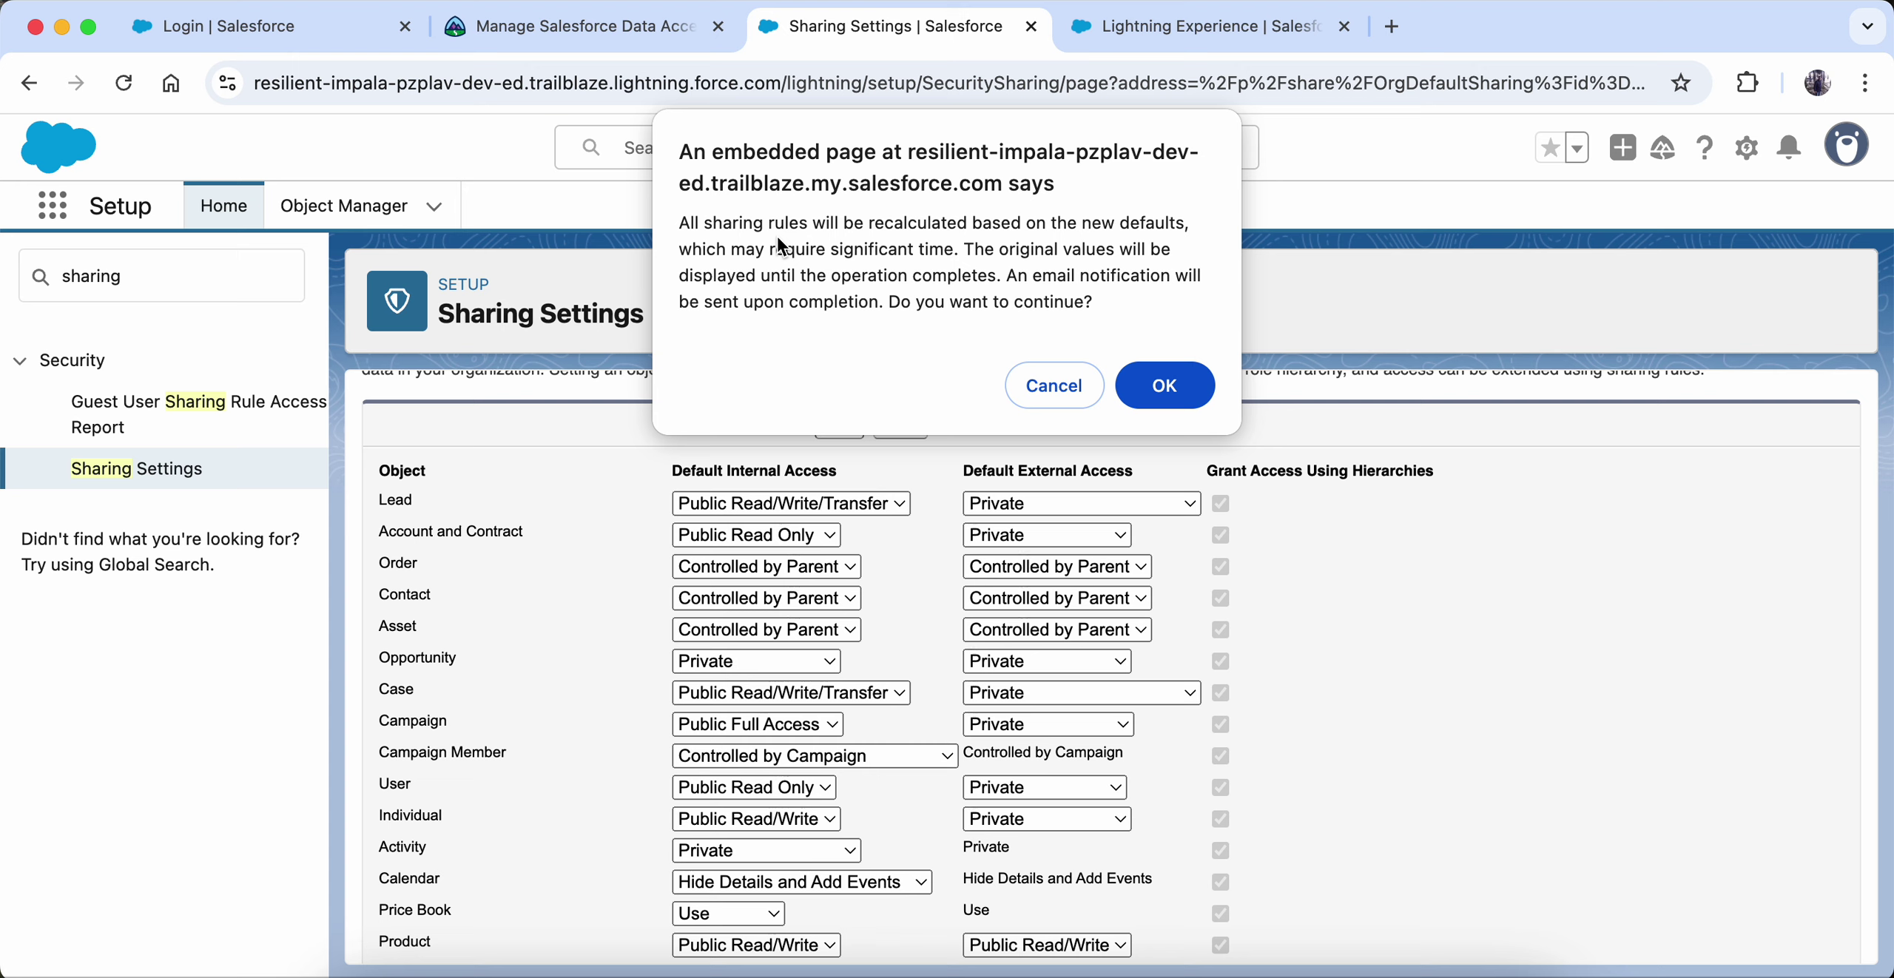
left_click_drag(679, 222, 840, 254)
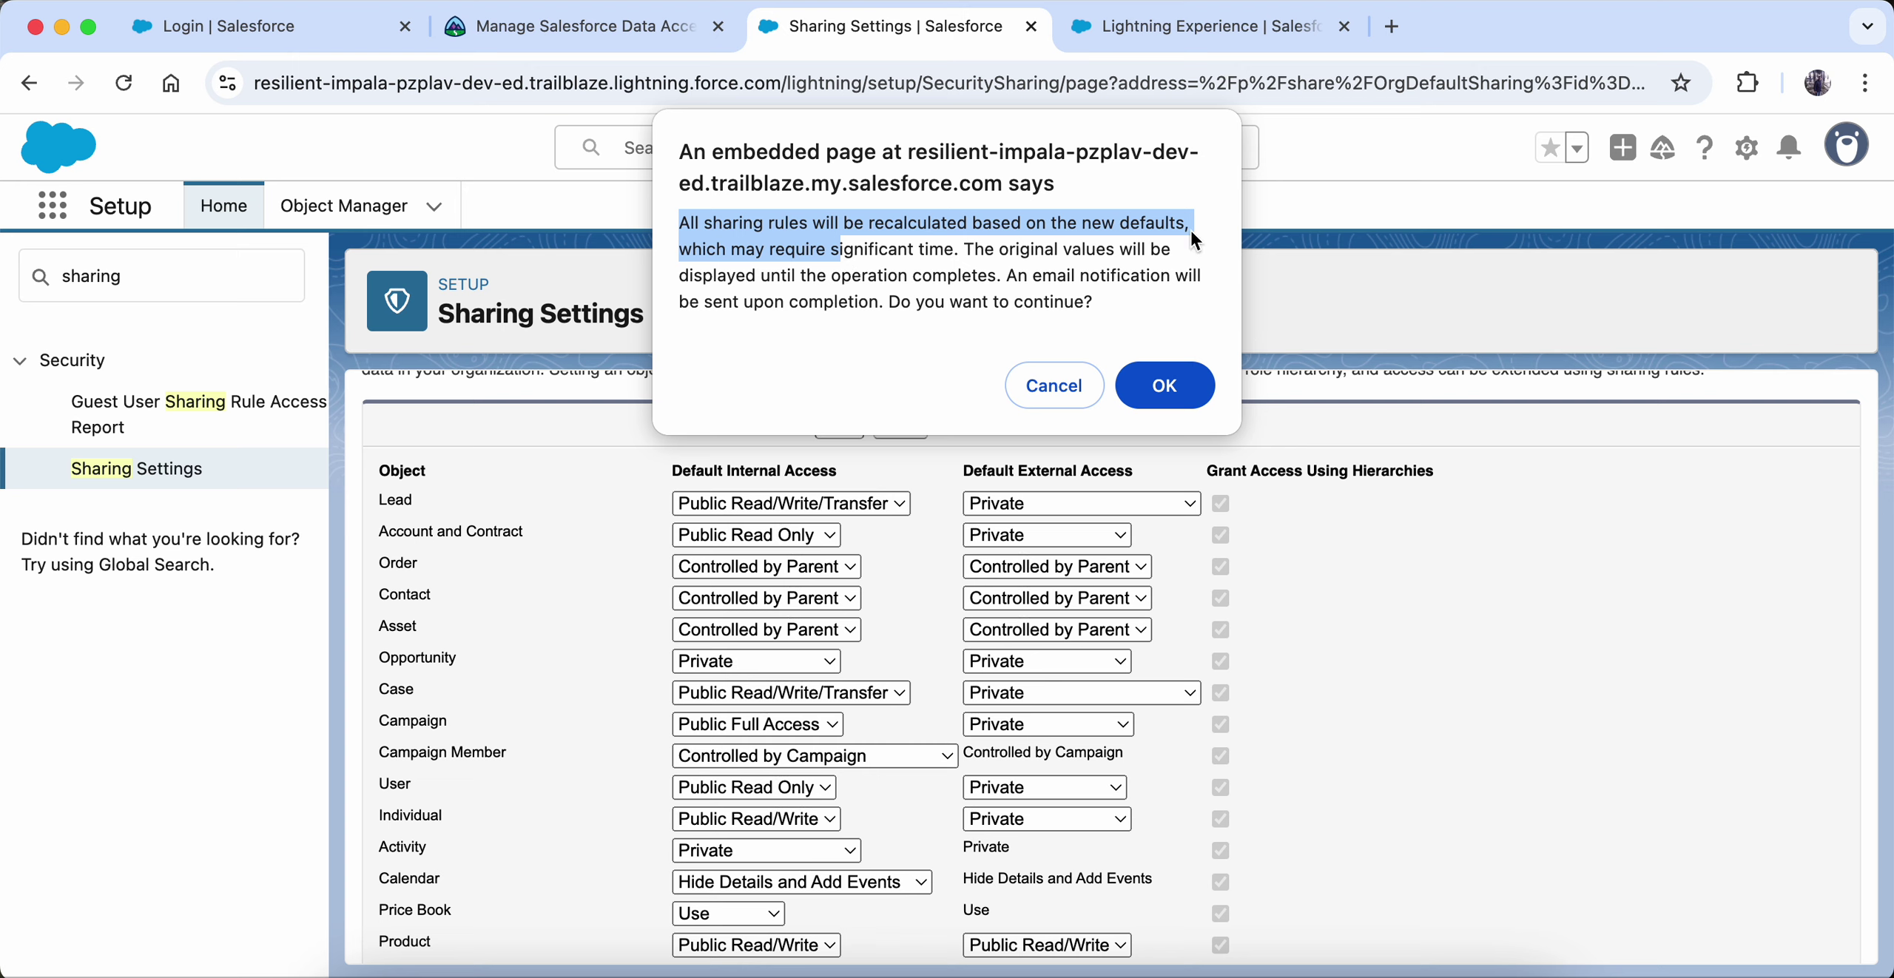
left_click(1147, 388)
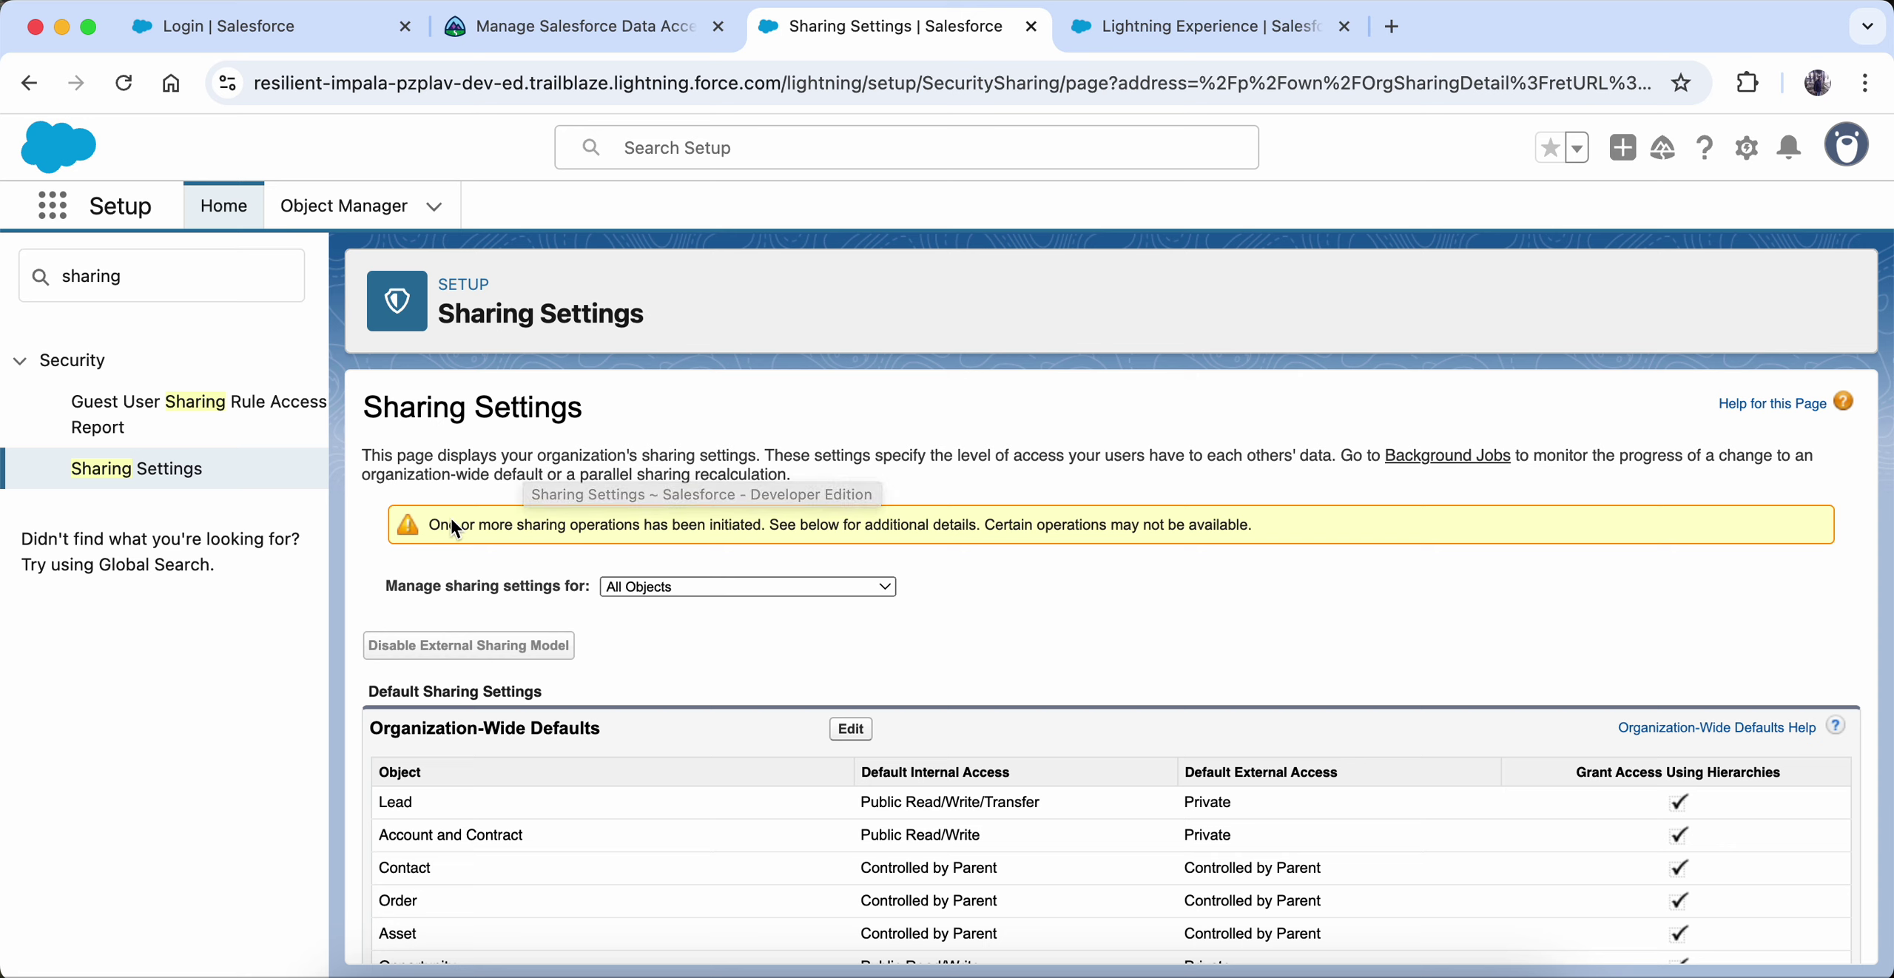
- Reload Sharing Settings to review the organization-wide defaults list, and return to the Trailhead challenge requirements
left_click_drag(431, 524, 1187, 544)
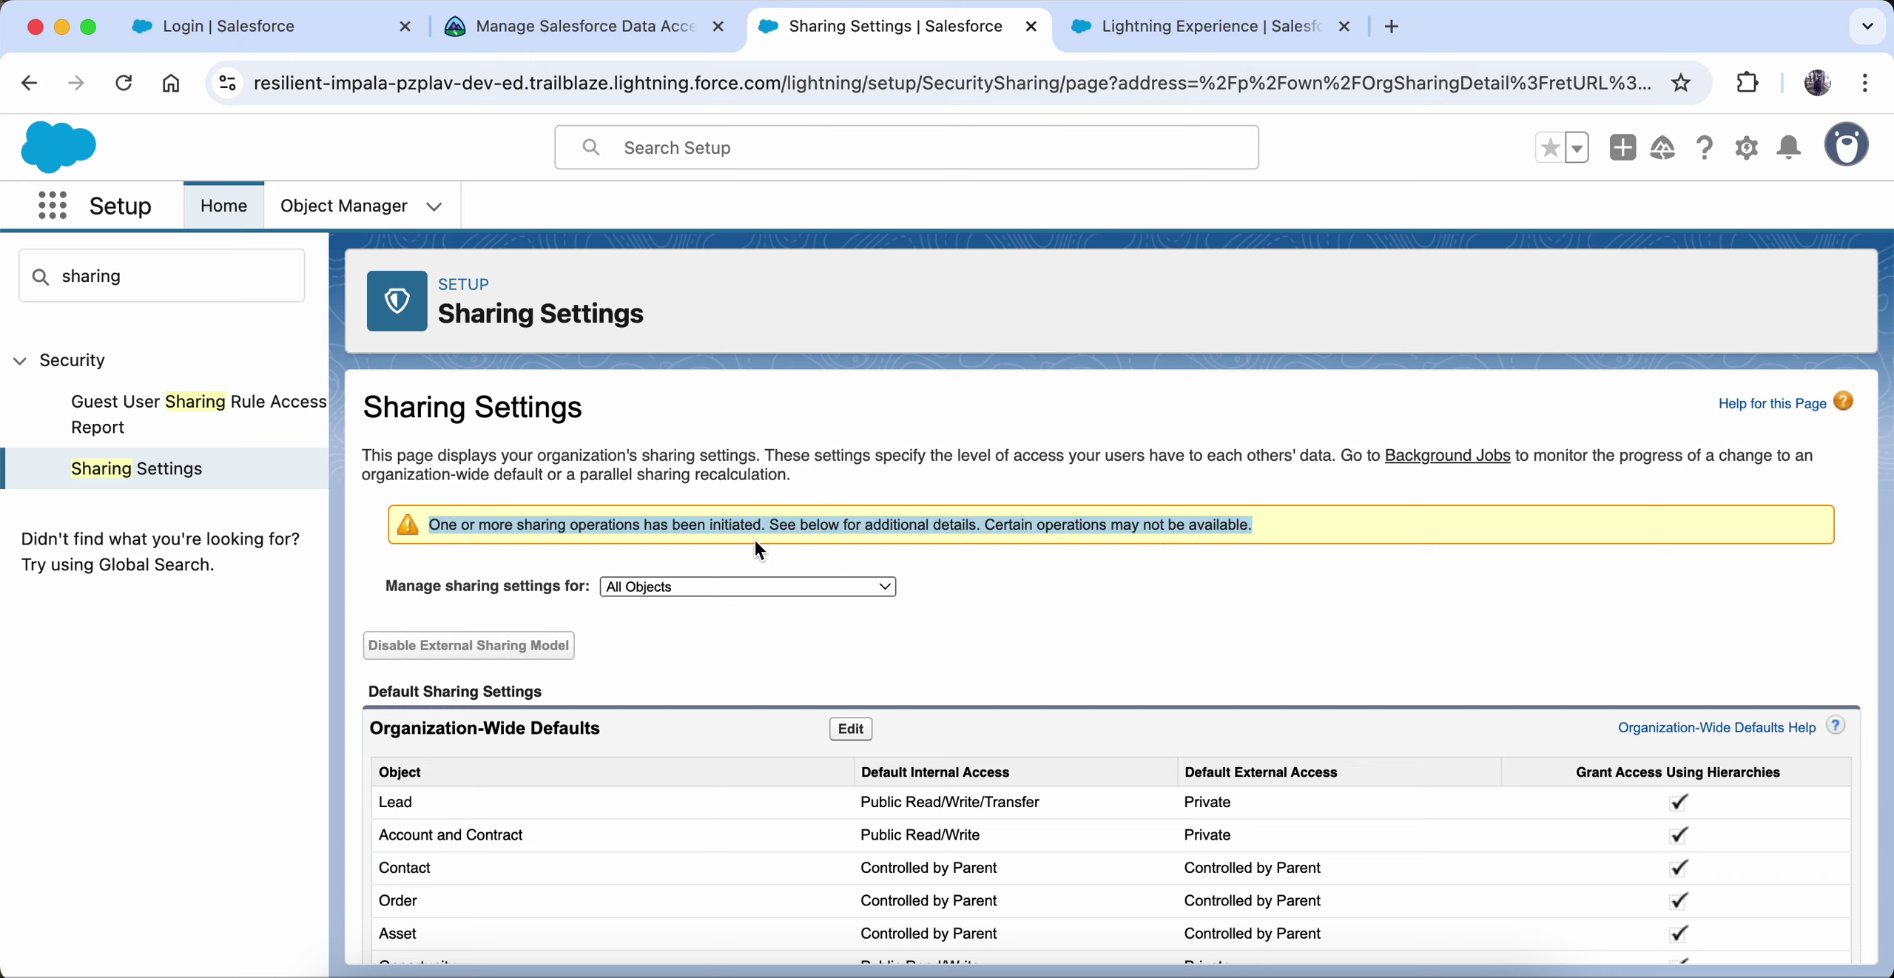
left_click(122, 84)
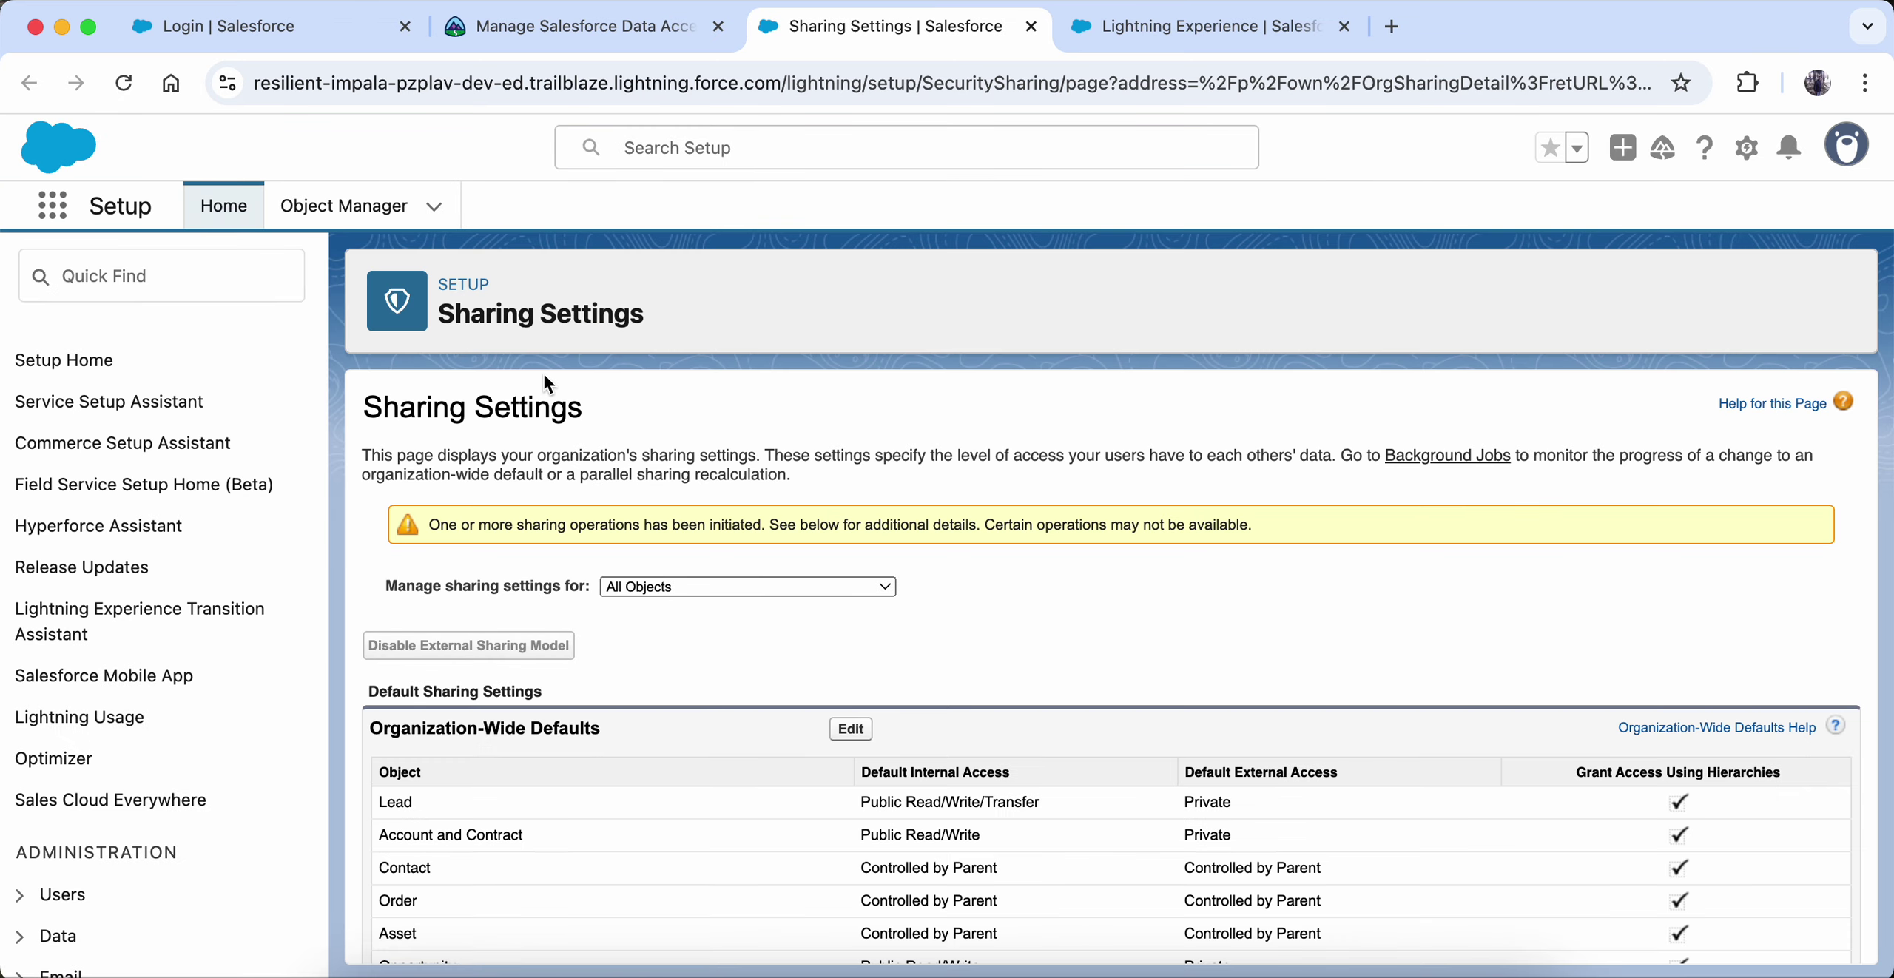
scroll(592, 585, "down", 5)
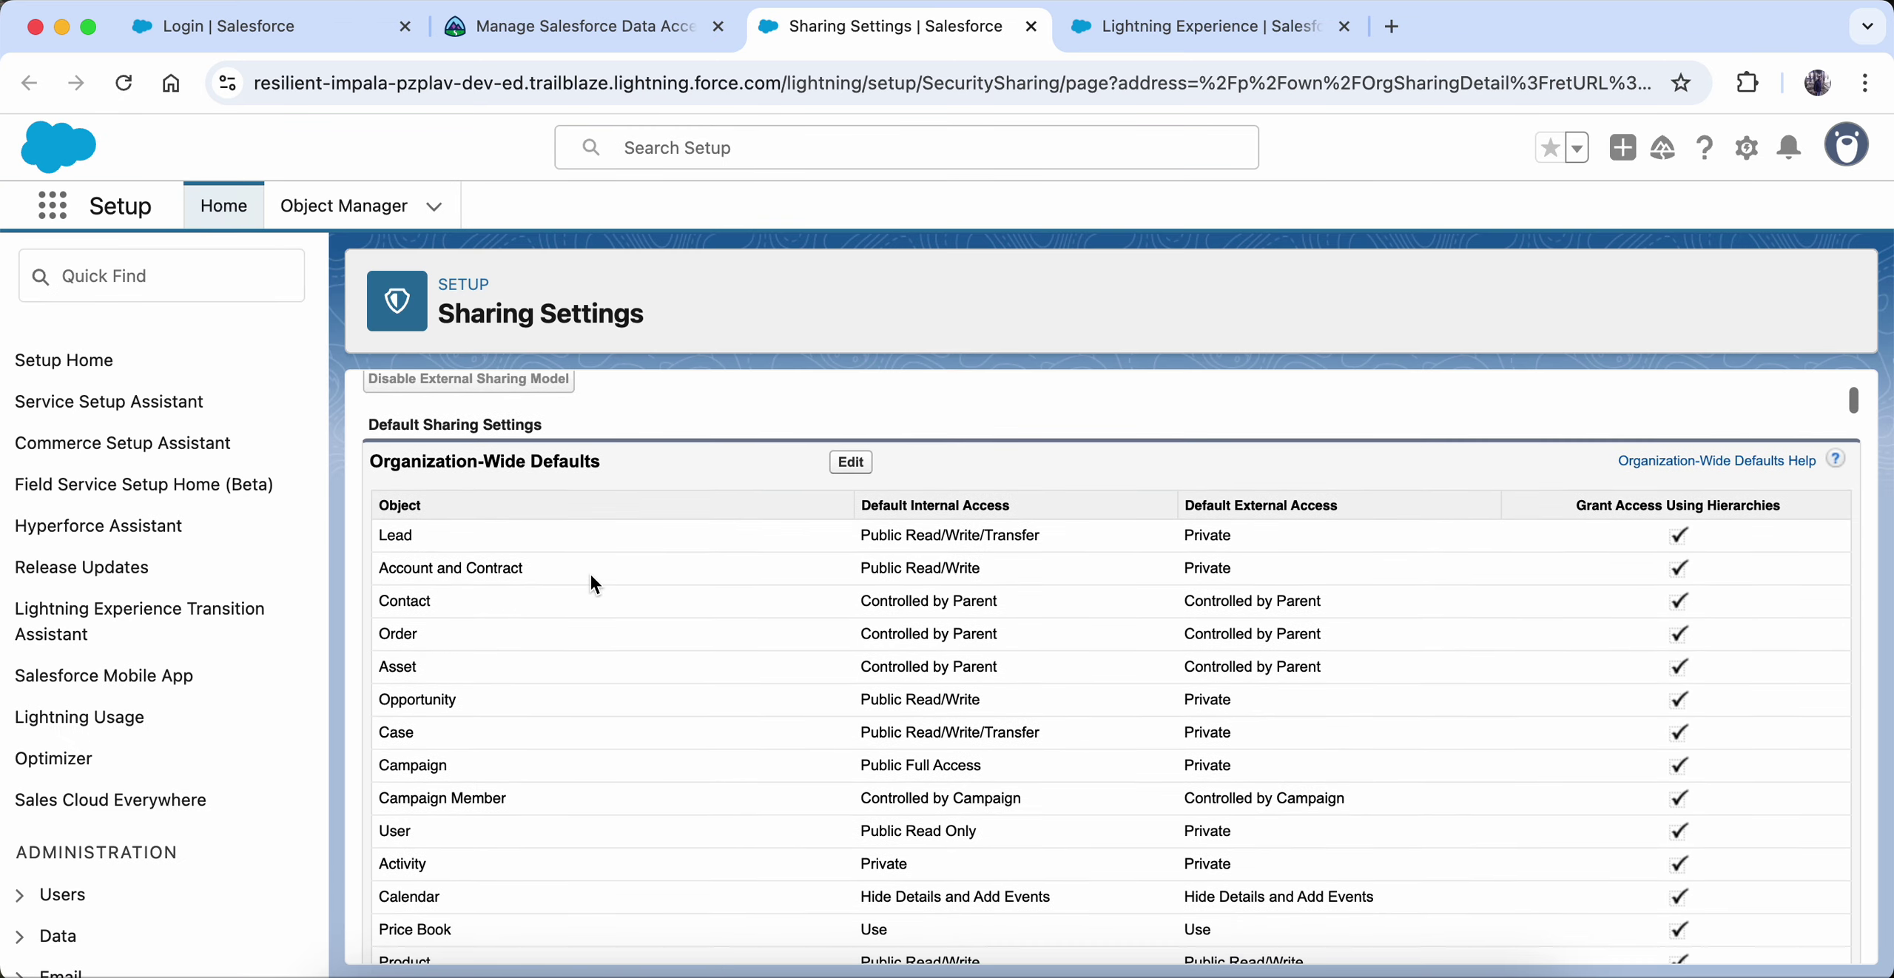
scroll(591, 577, "down", 5)
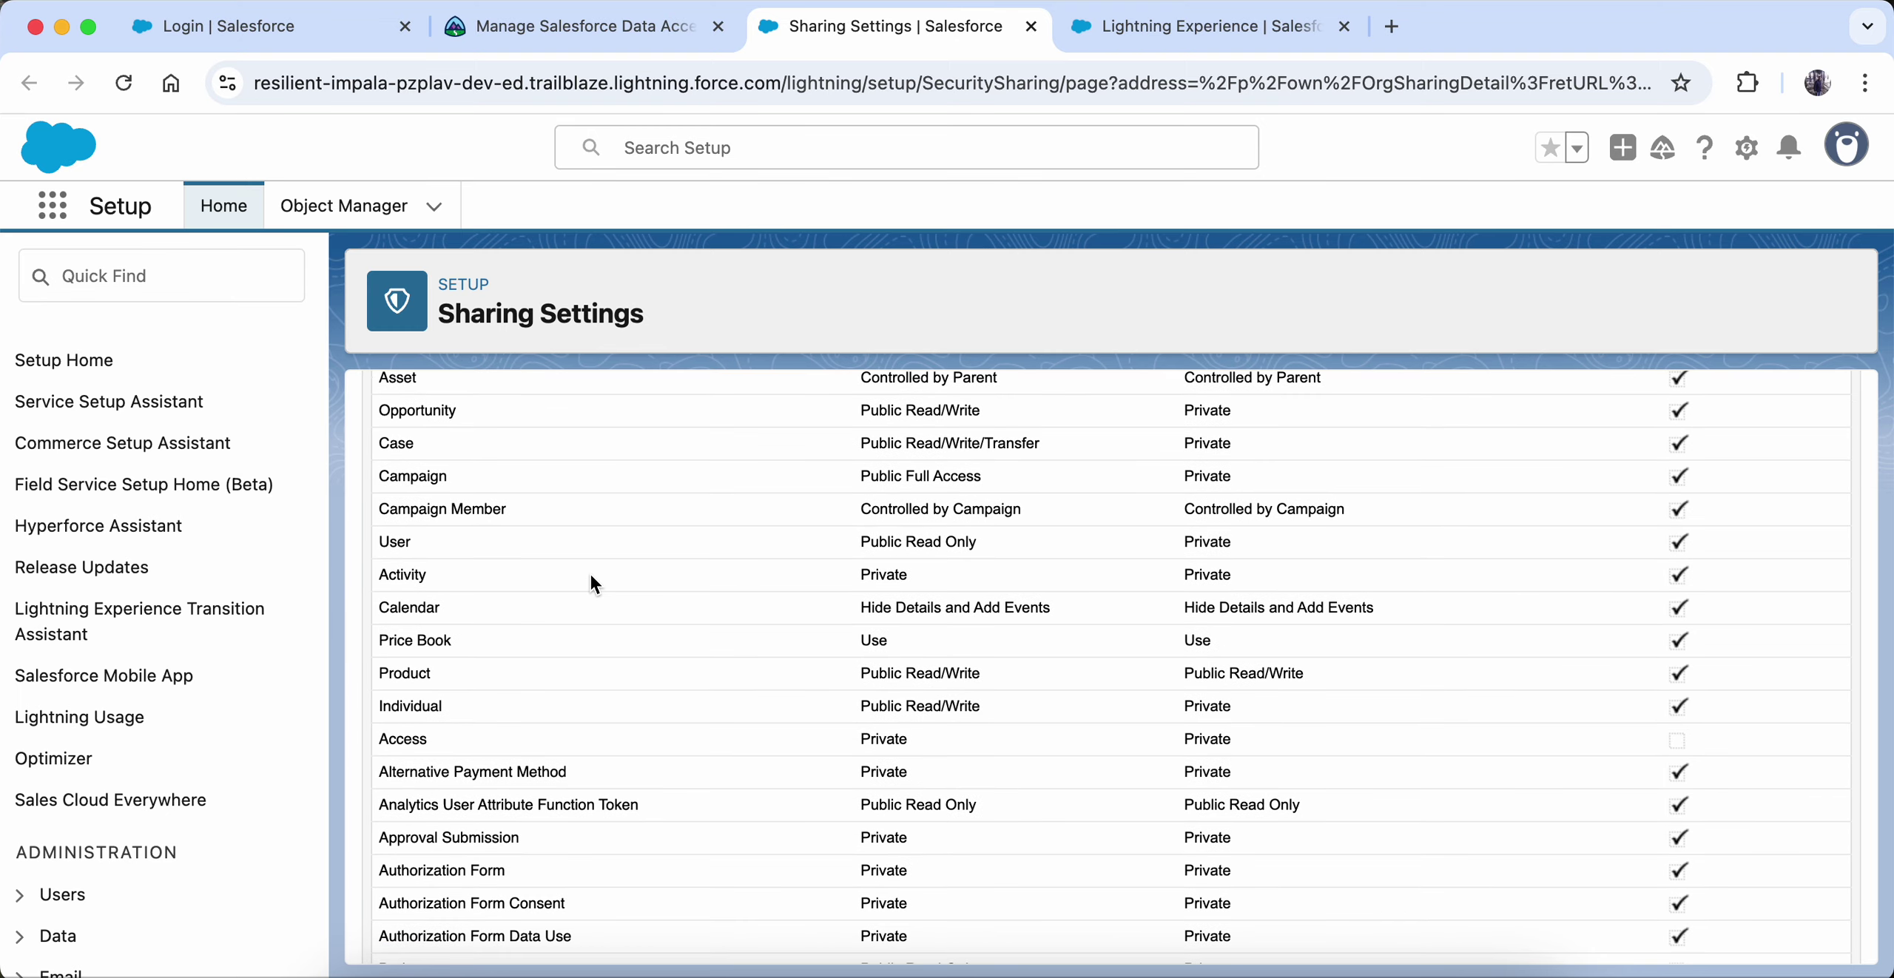
scroll(591, 581, "down", 20)
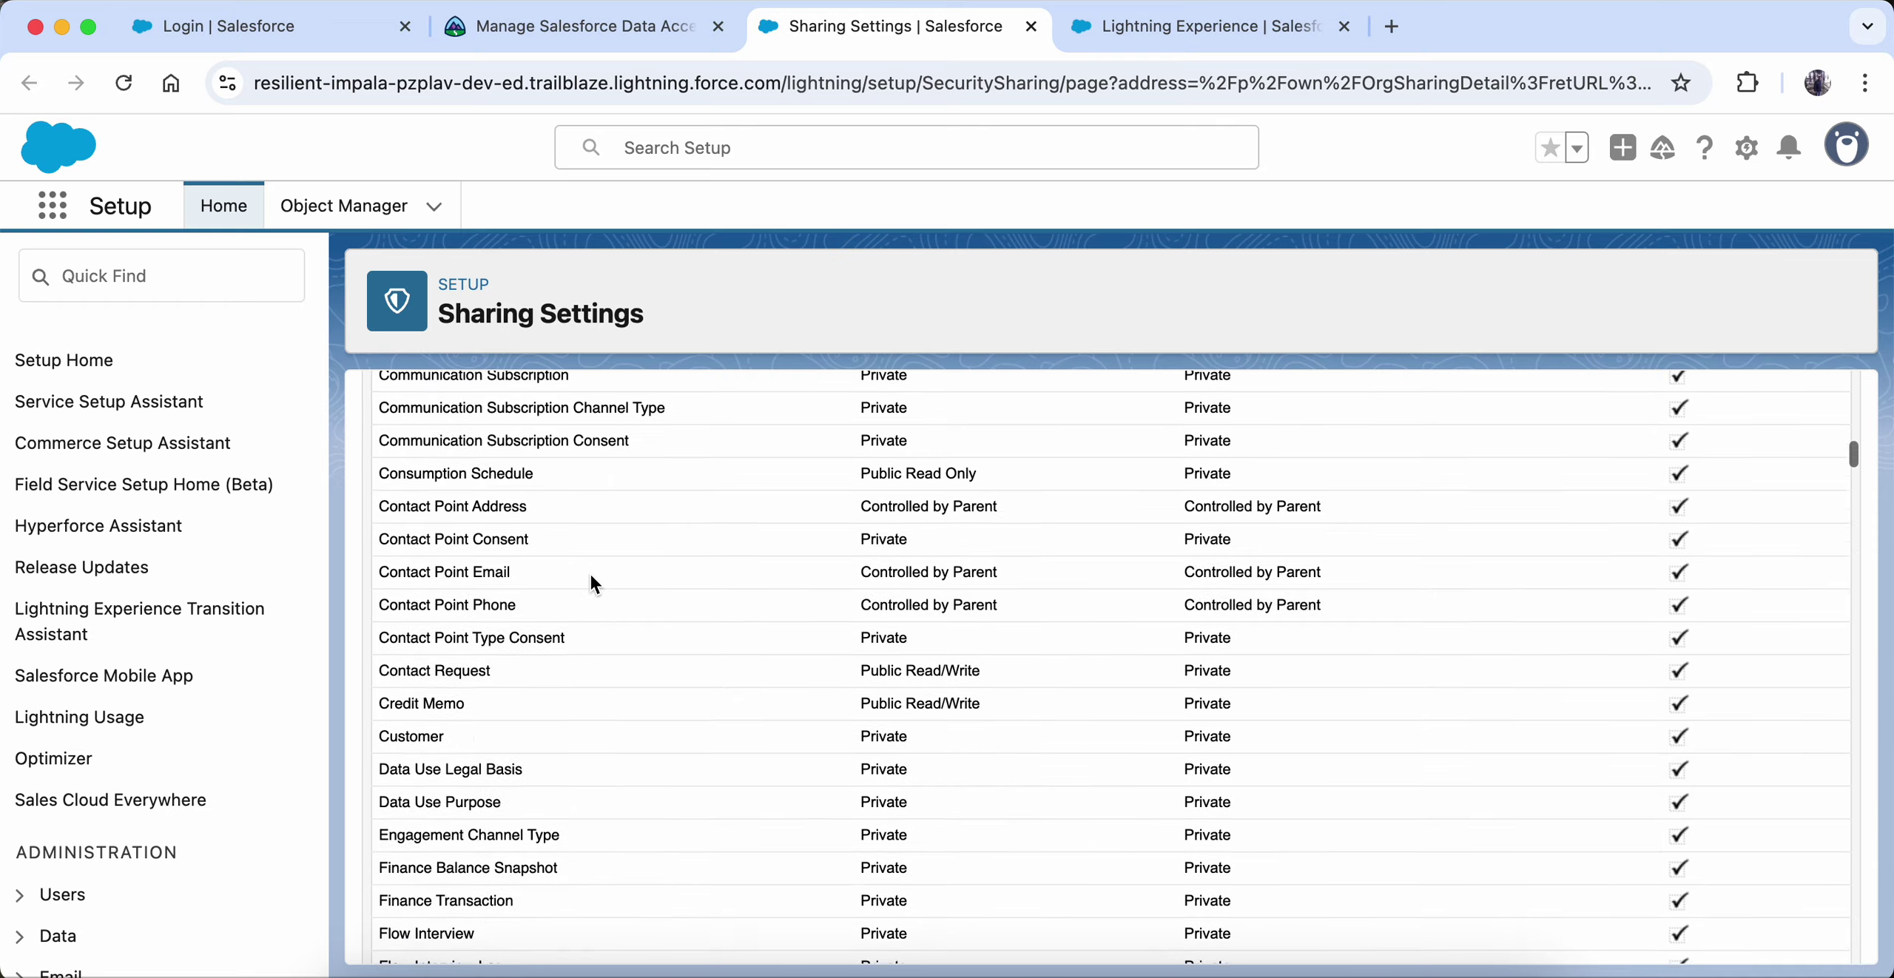
left_click(592, 26)
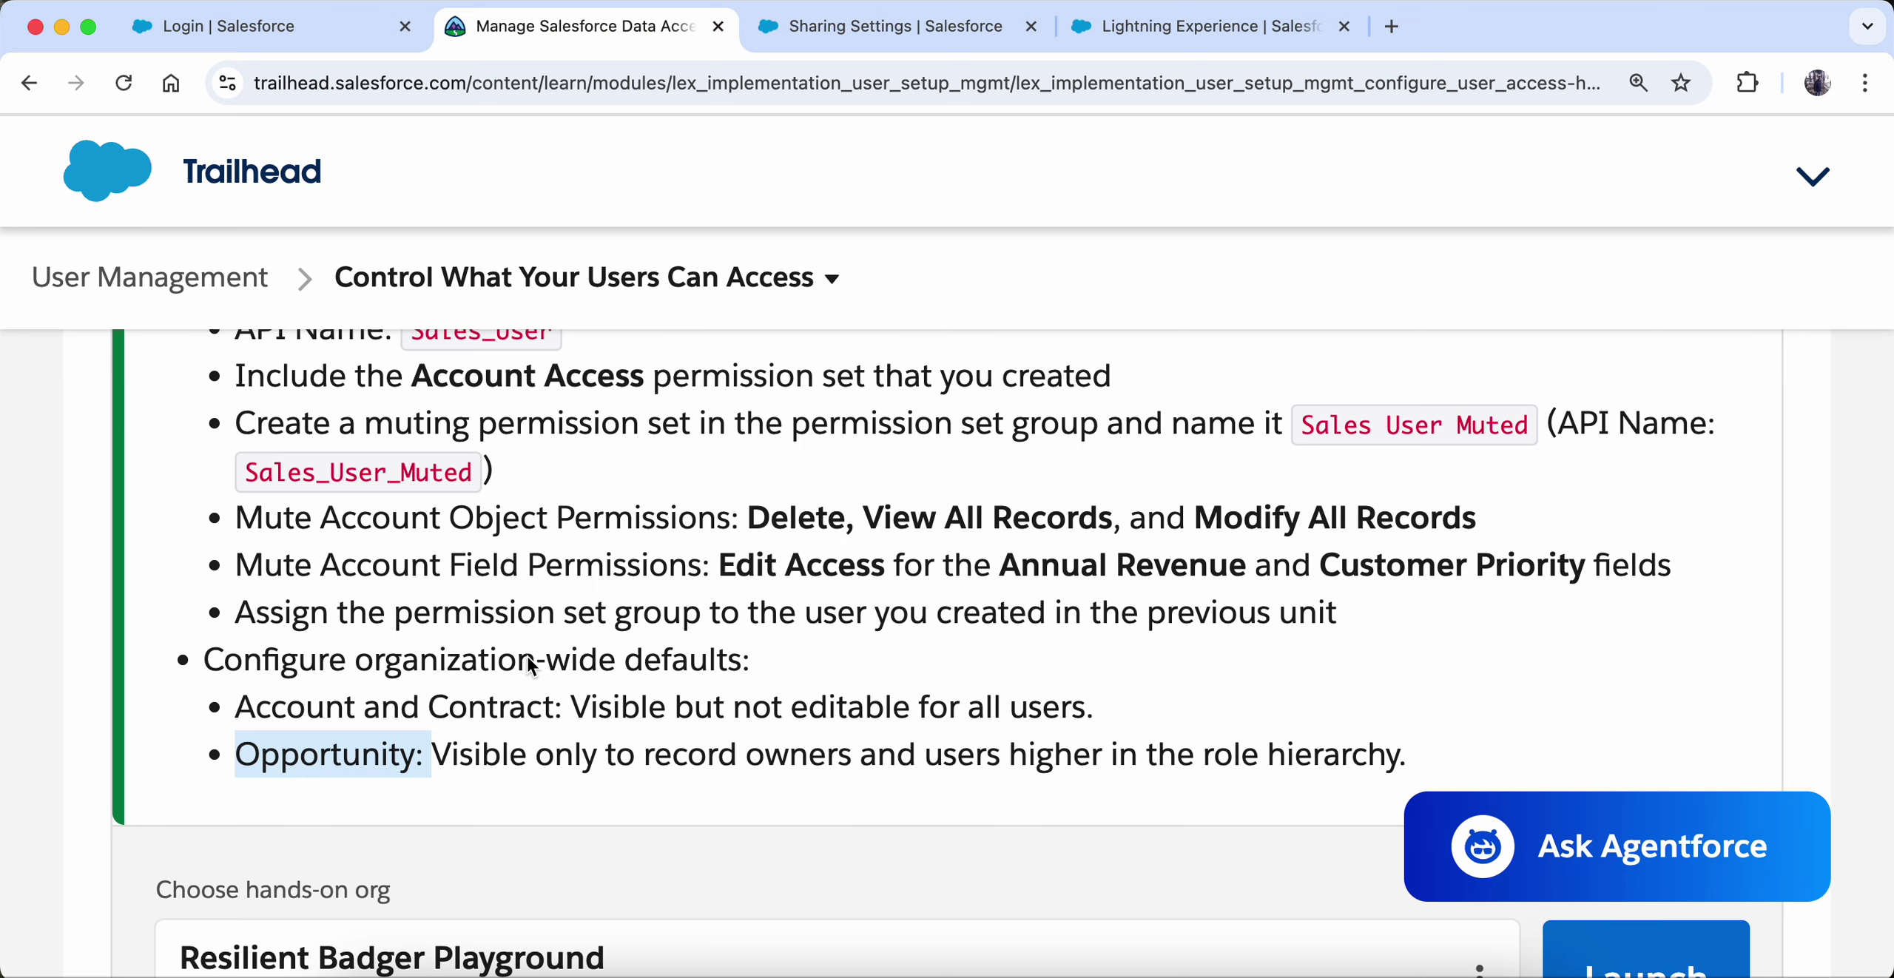
- Review the challenge requirements and submit the User Management challenge for checking in Resilient Badger Playground
scroll(528, 662, "down", 8)
scroll(527, 654, "up", 10)
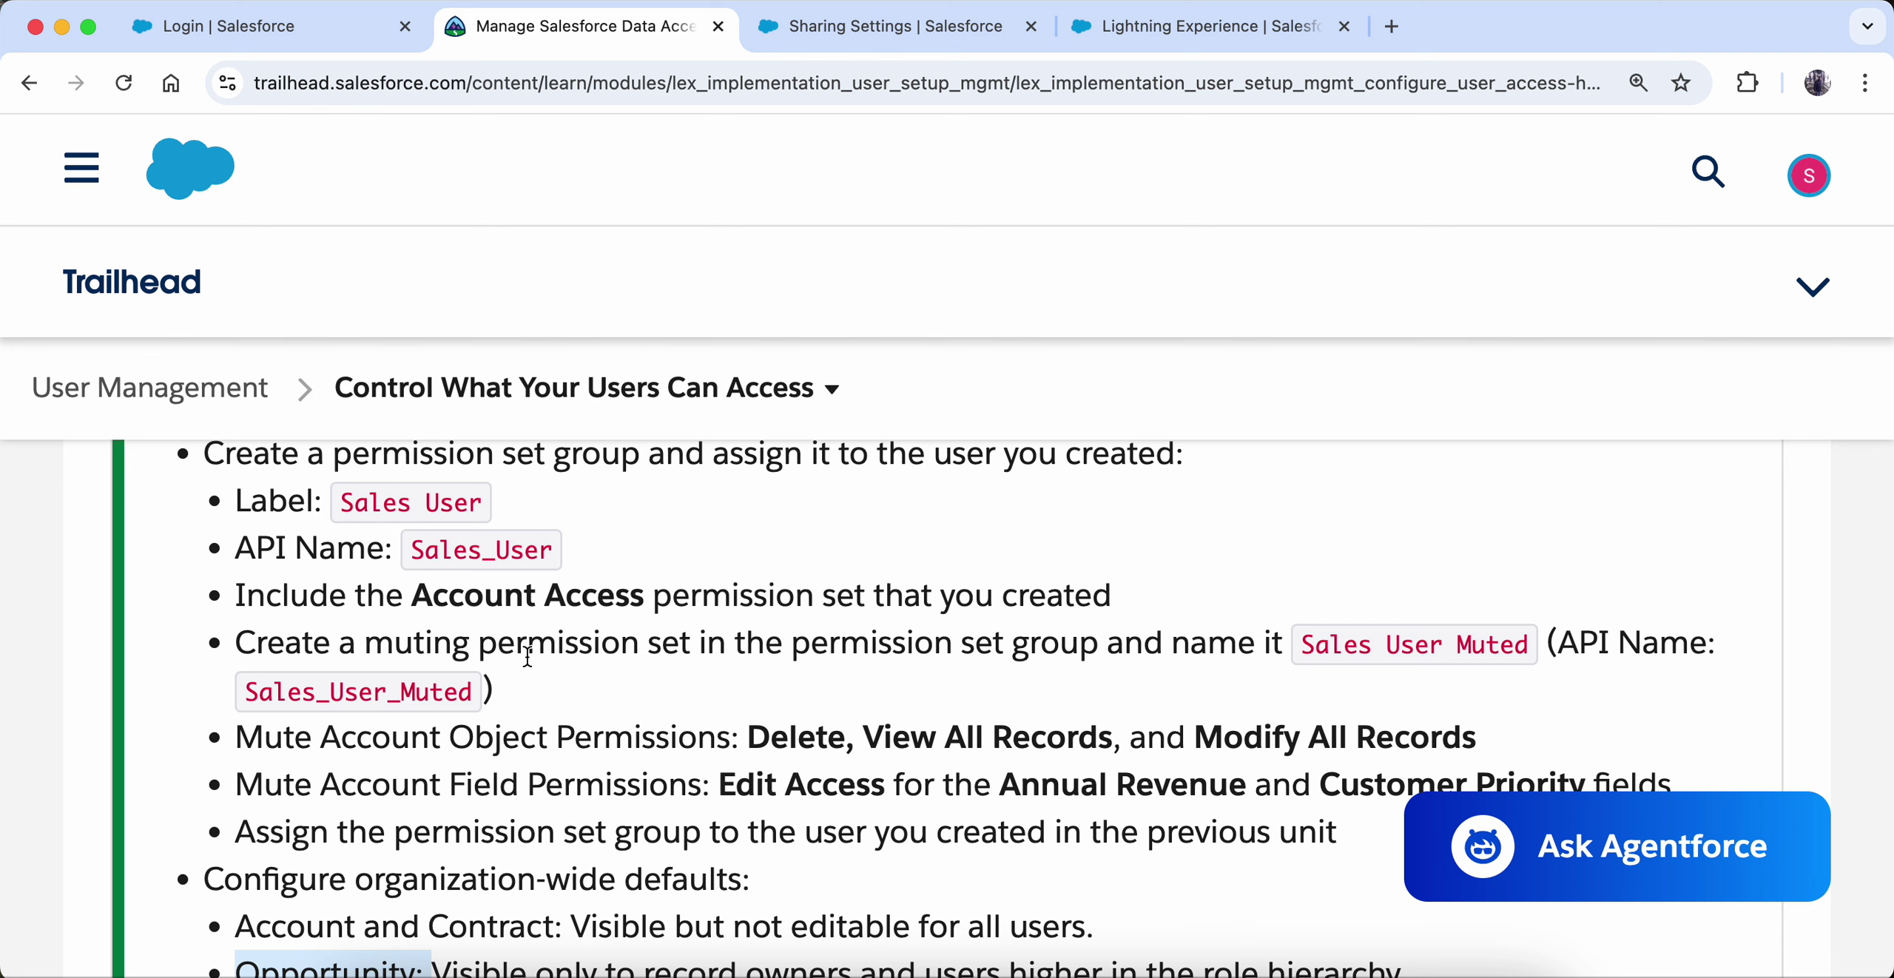
scroll(528, 657, "down", 3)
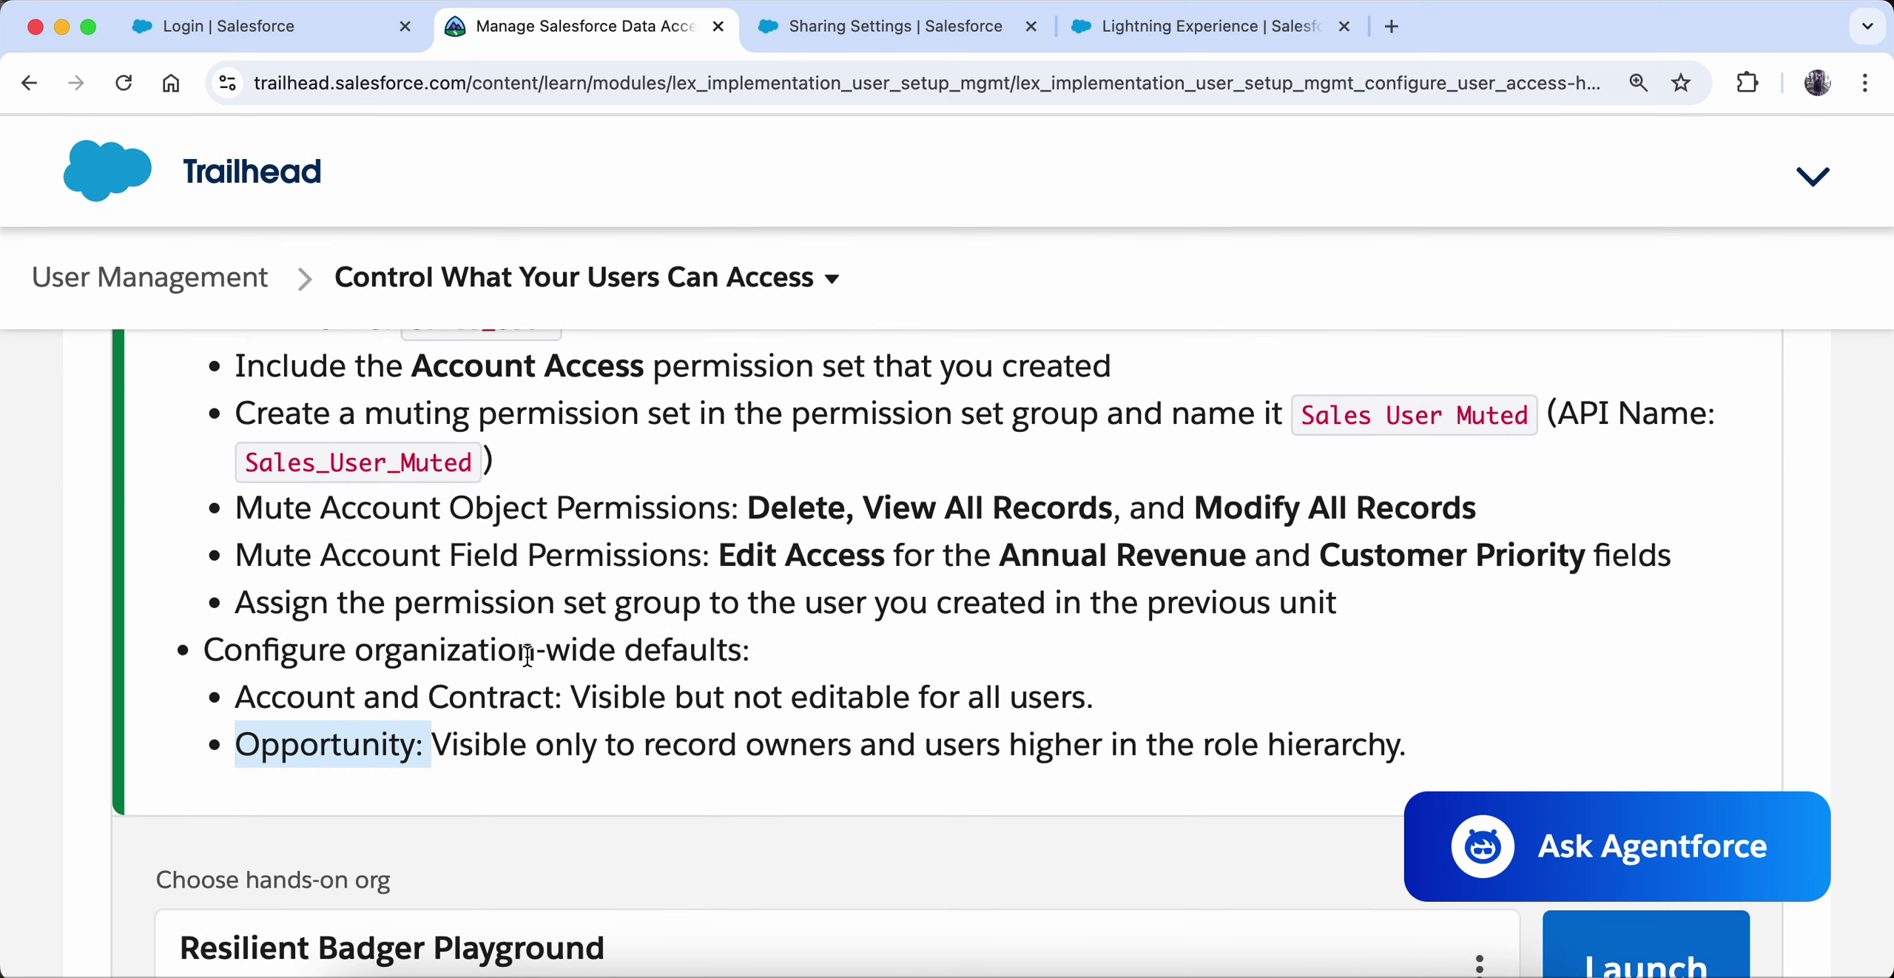
scroll(527, 658, "down", 3)
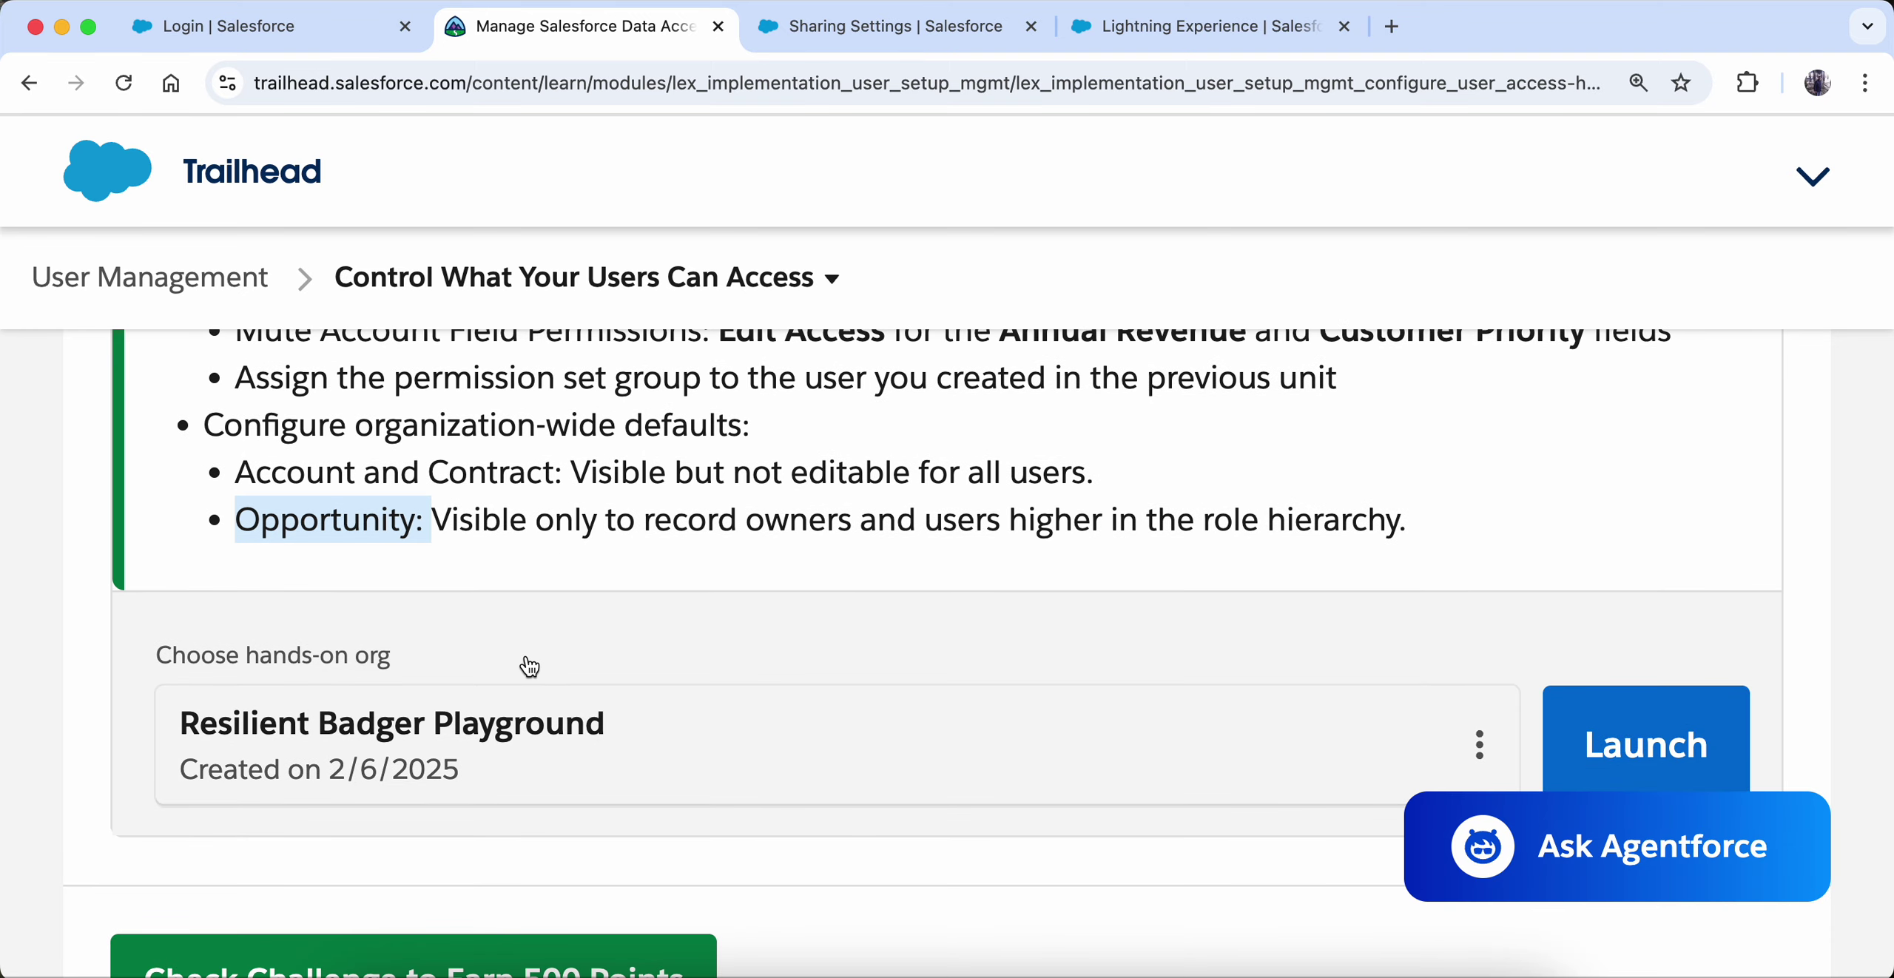
scroll(529, 666, "down", 1)
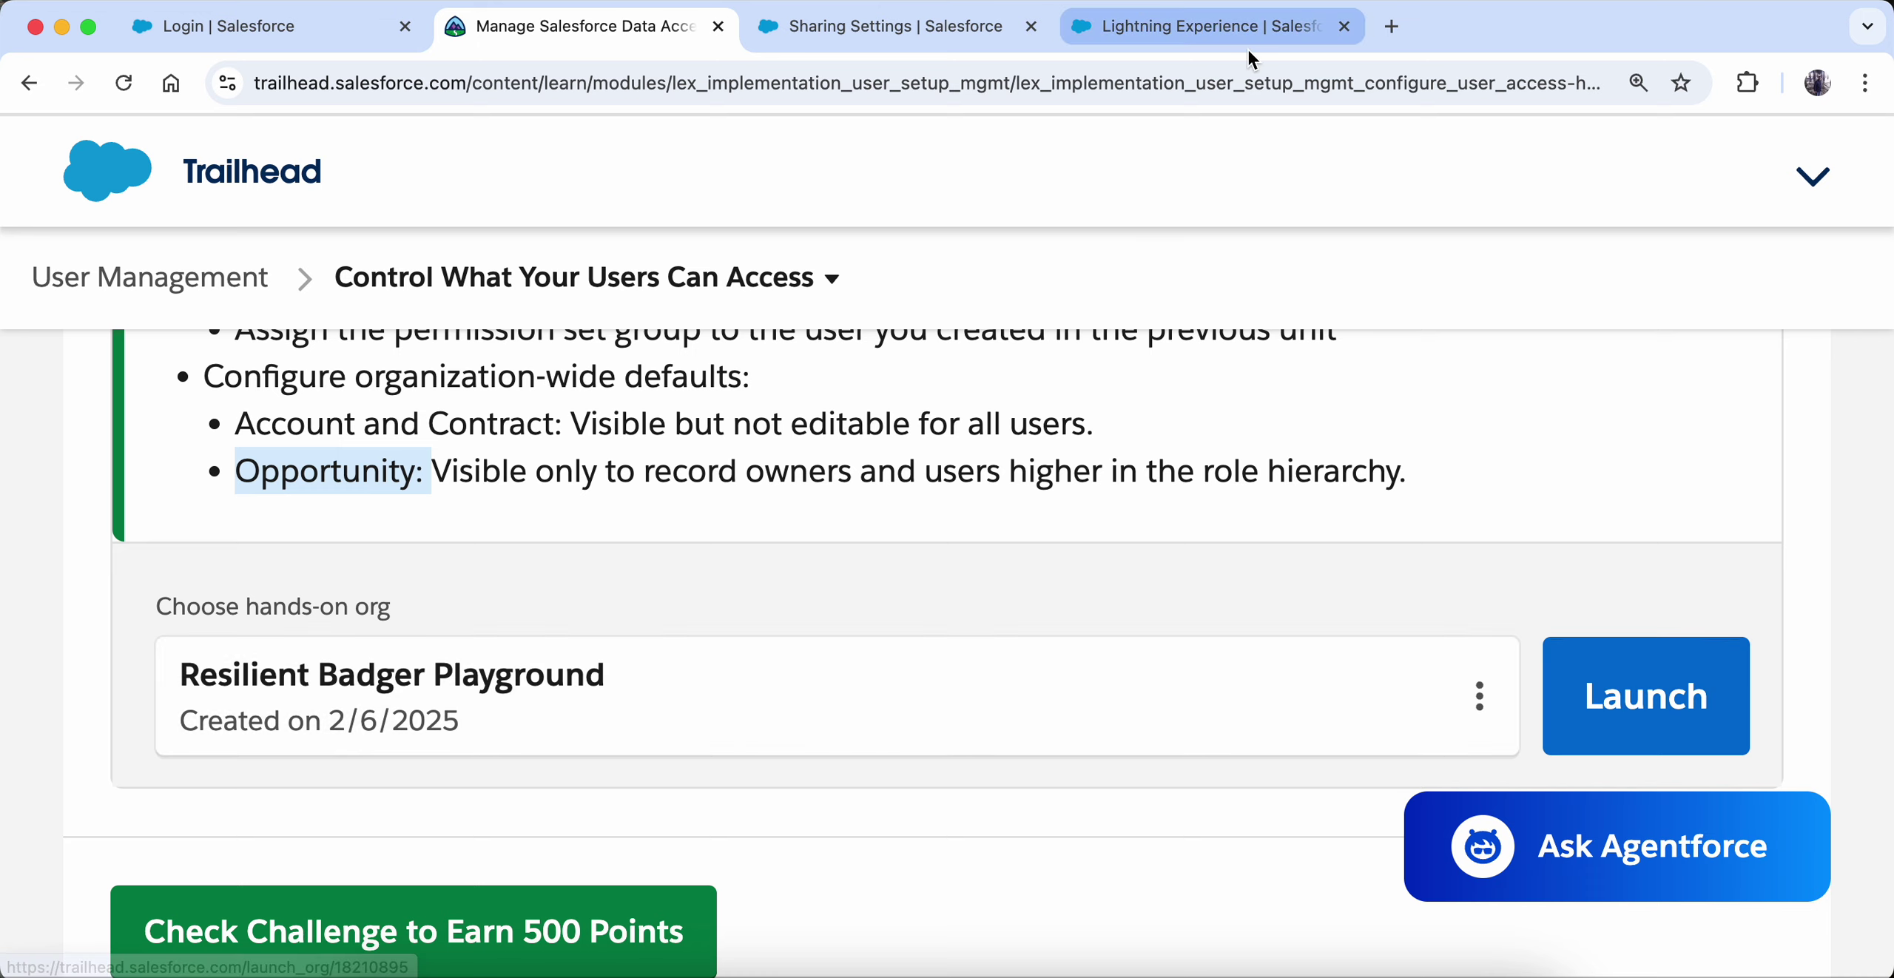
scroll(1042, 690, "down", 1)
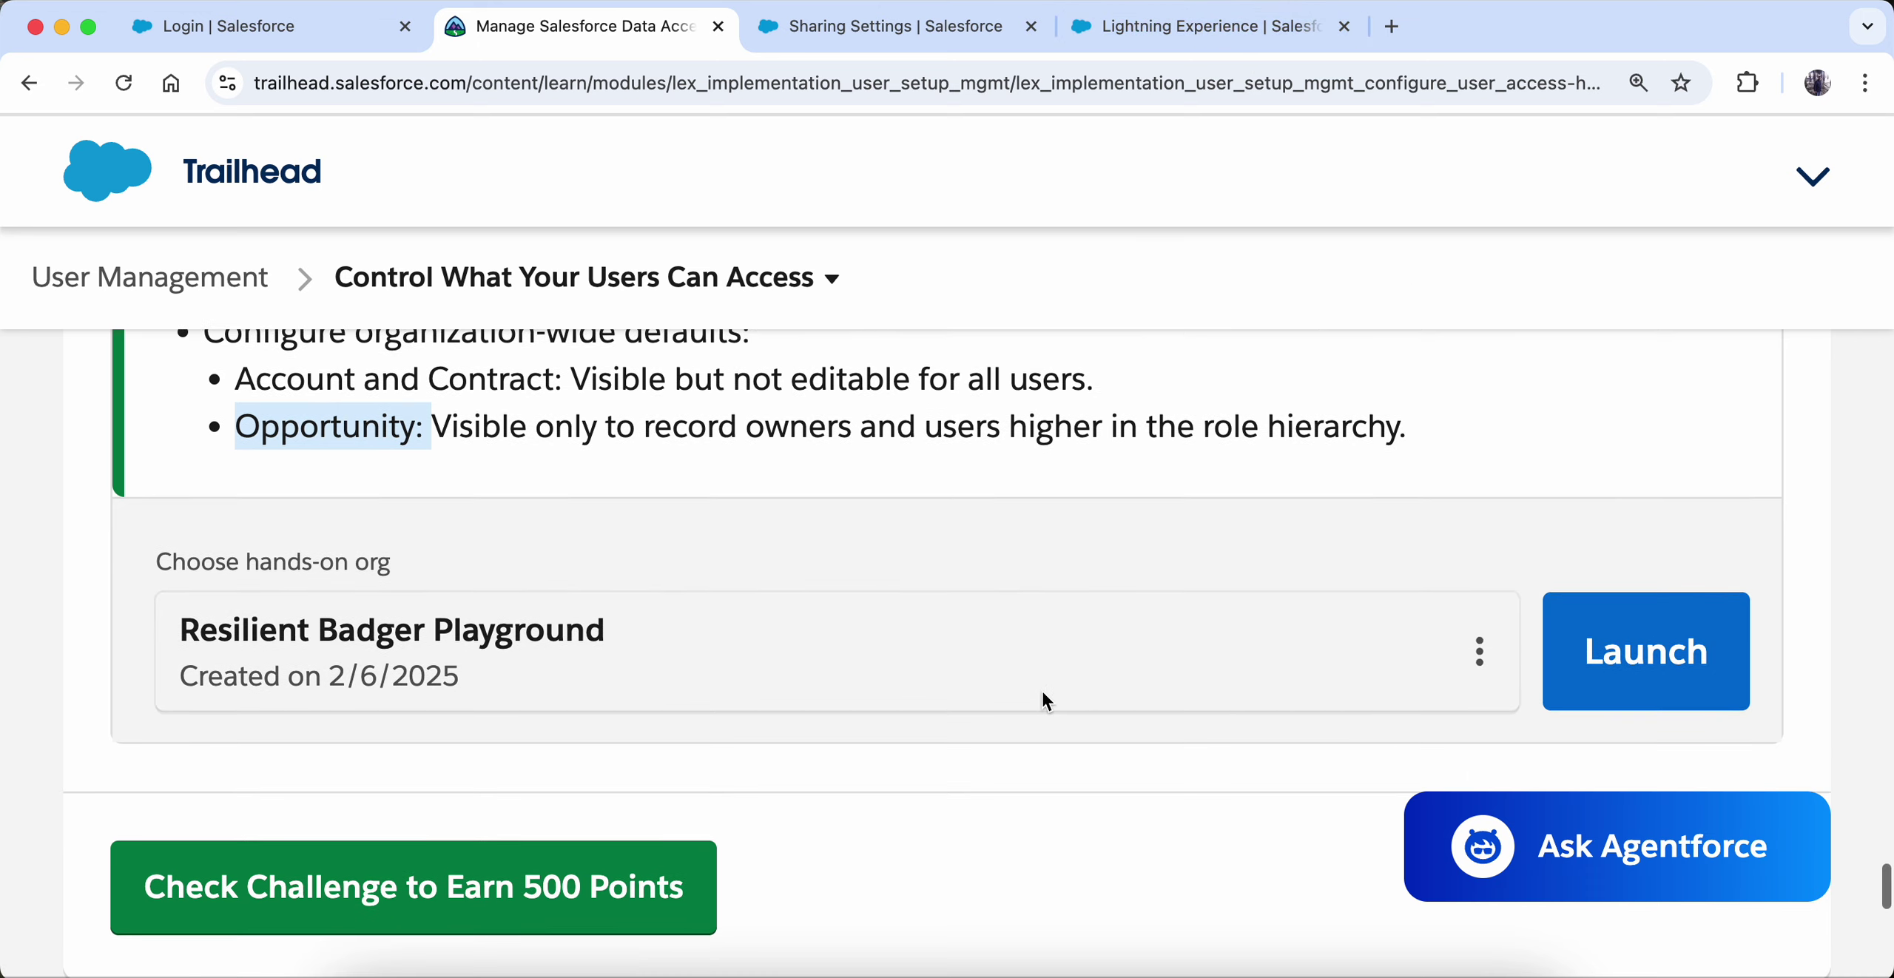
left_click(545, 884)
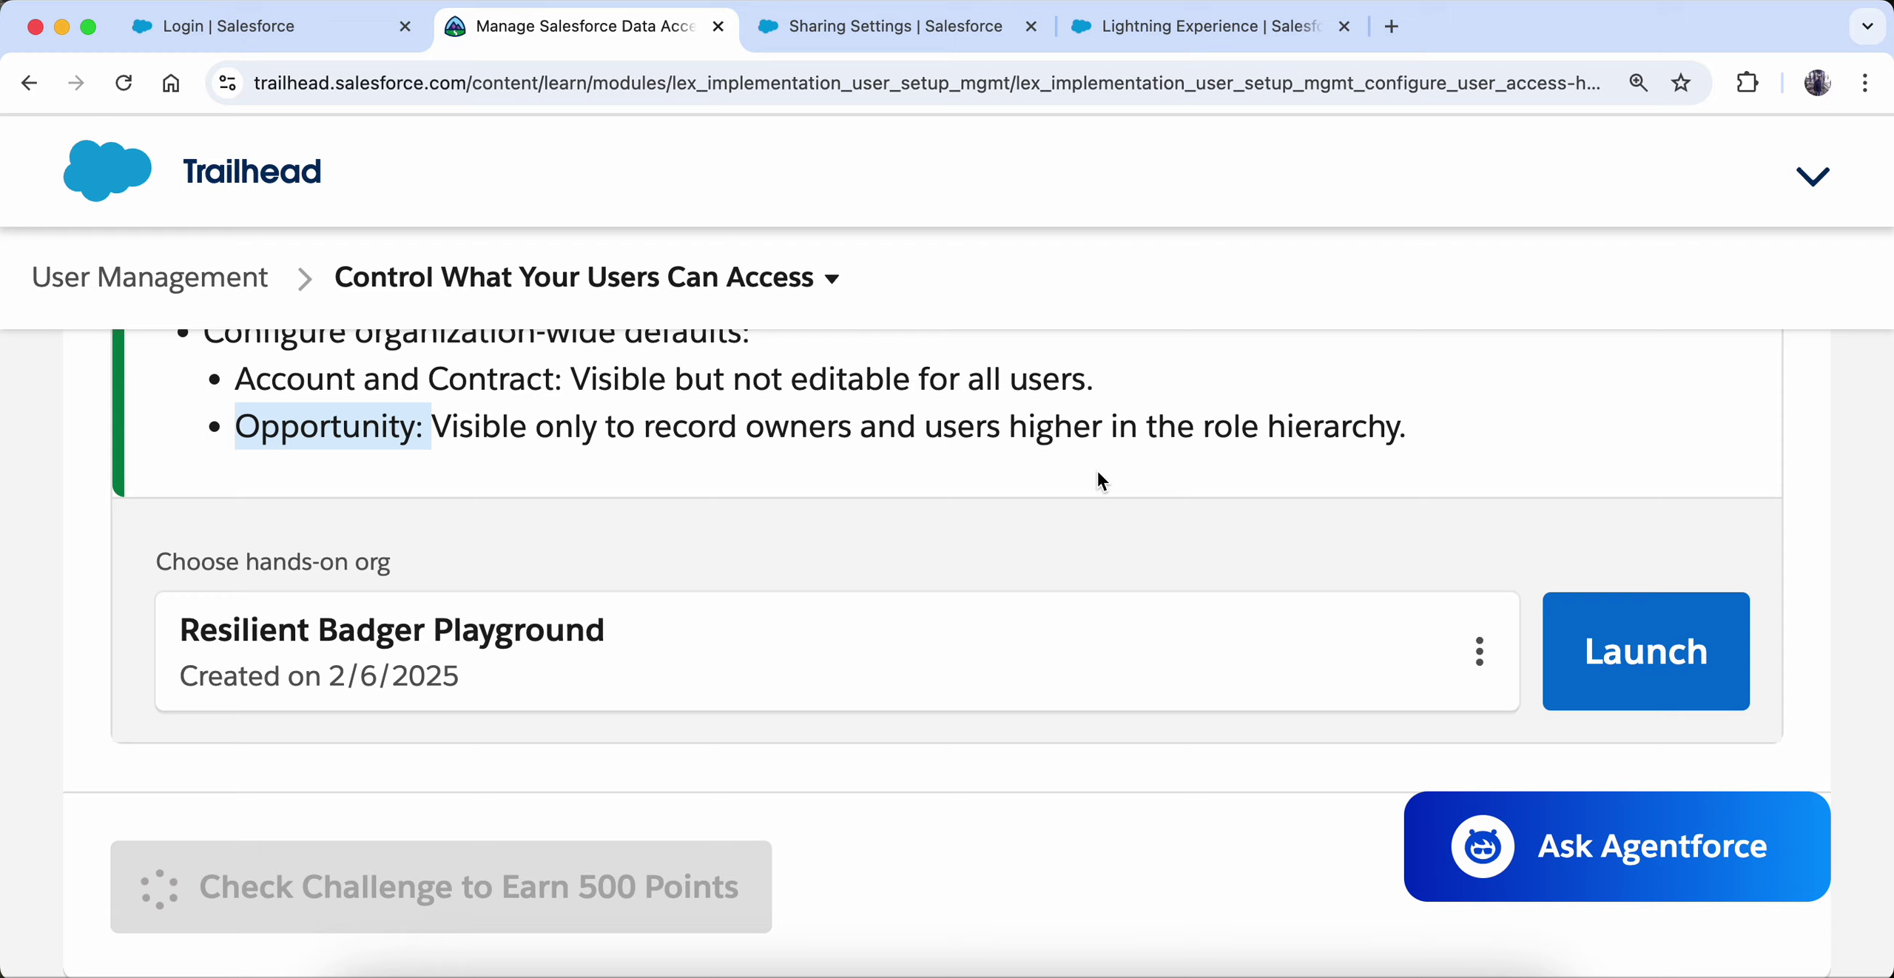
- Read the feedback from the challenge check and compare it with the listed requirements
scroll(1097, 472, "down", 10)
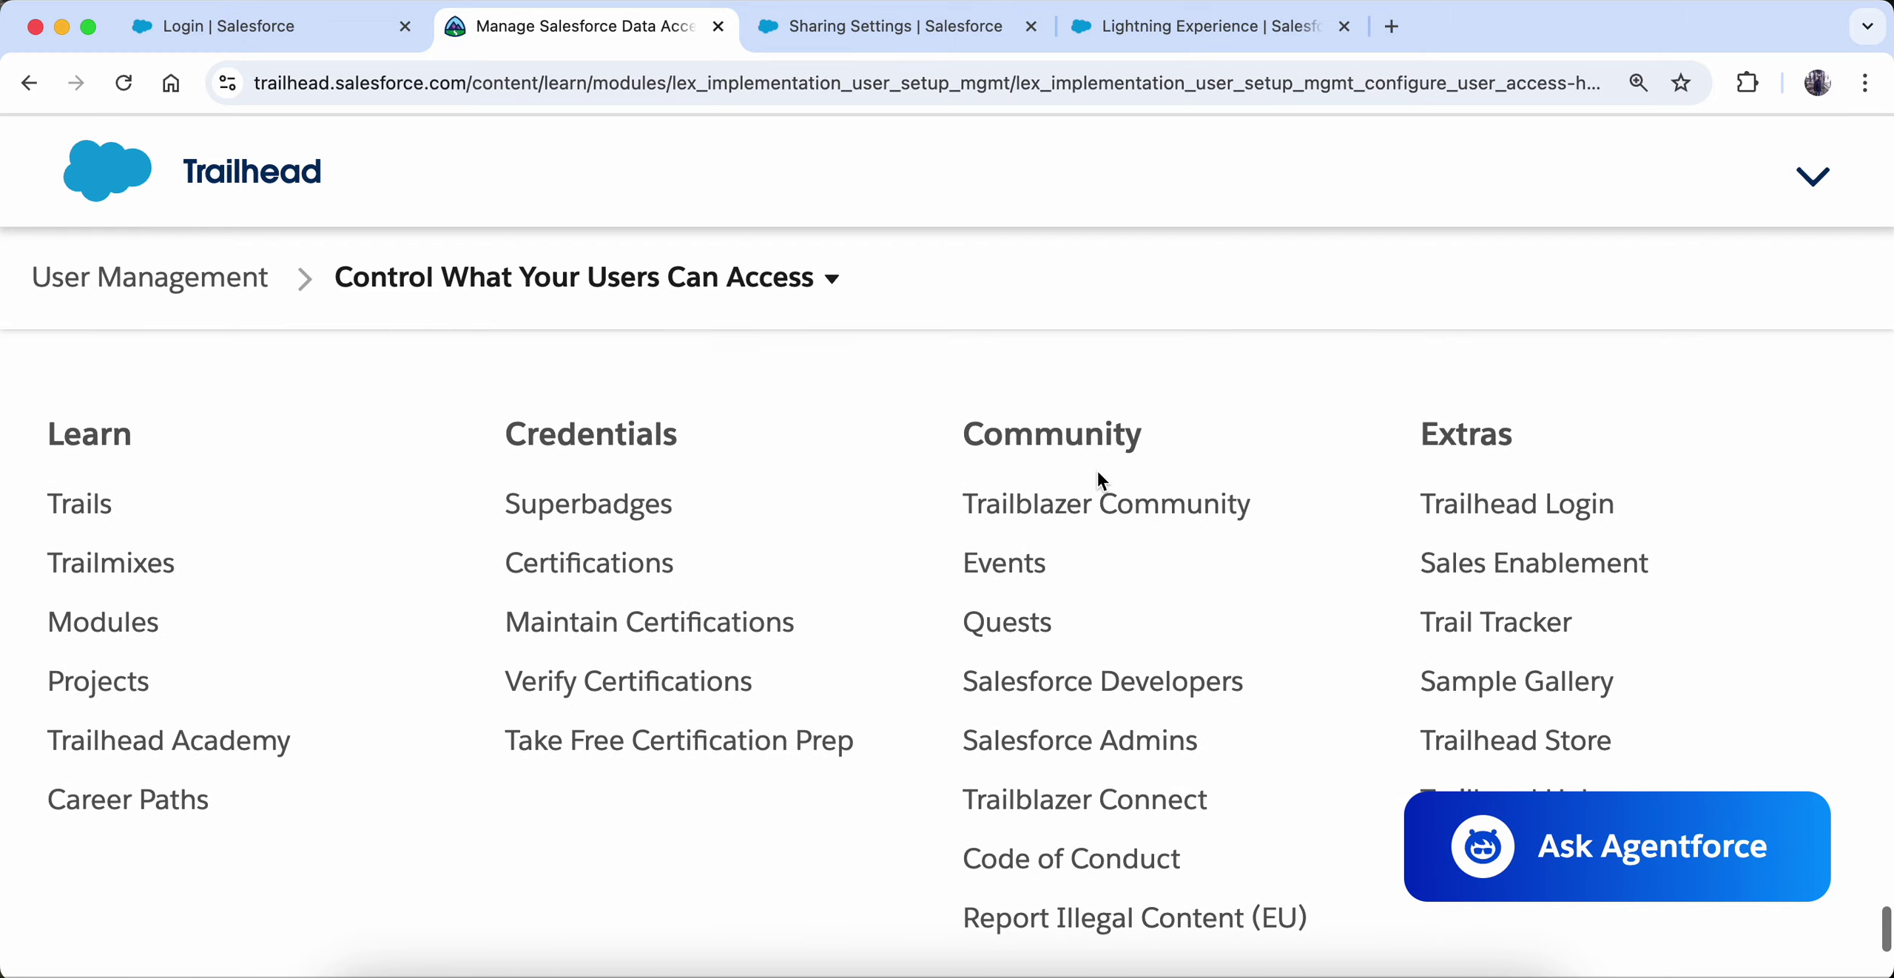
scroll(1098, 470, "up", 10)
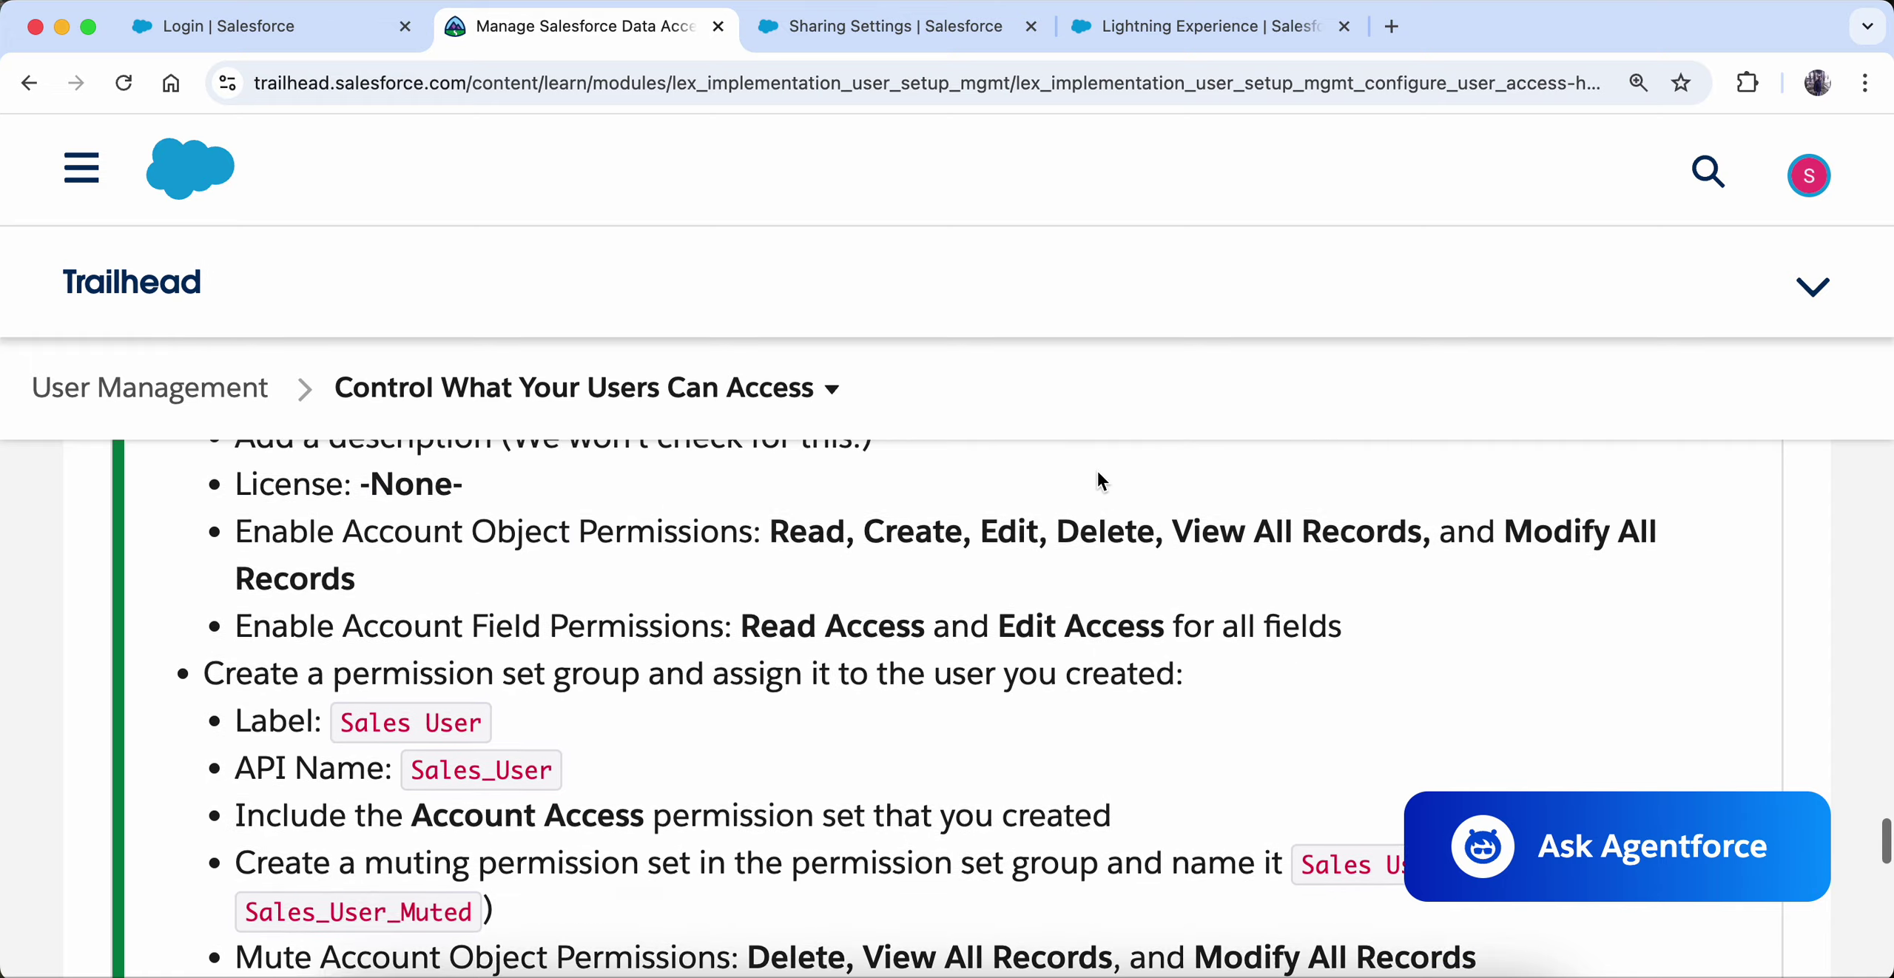
scroll(1096, 468, "down", 3)
scroll(1096, 471, "down", 5)
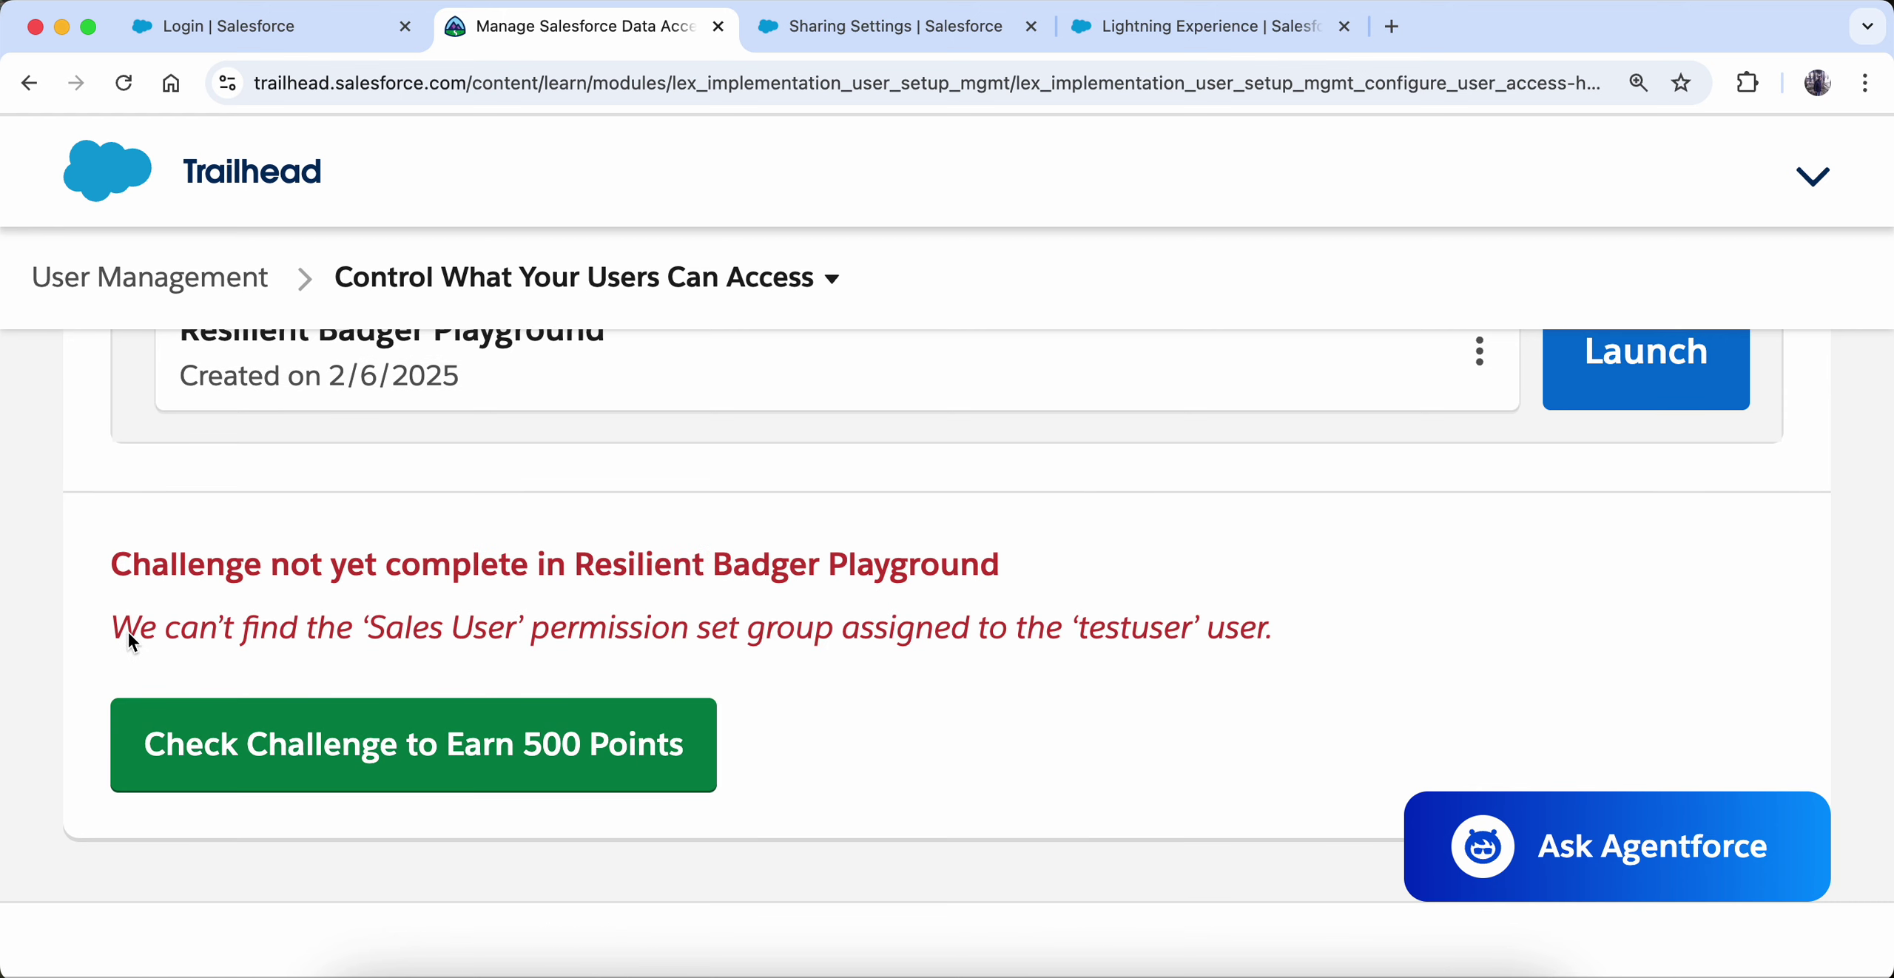
left_click_drag(117, 630, 861, 655)
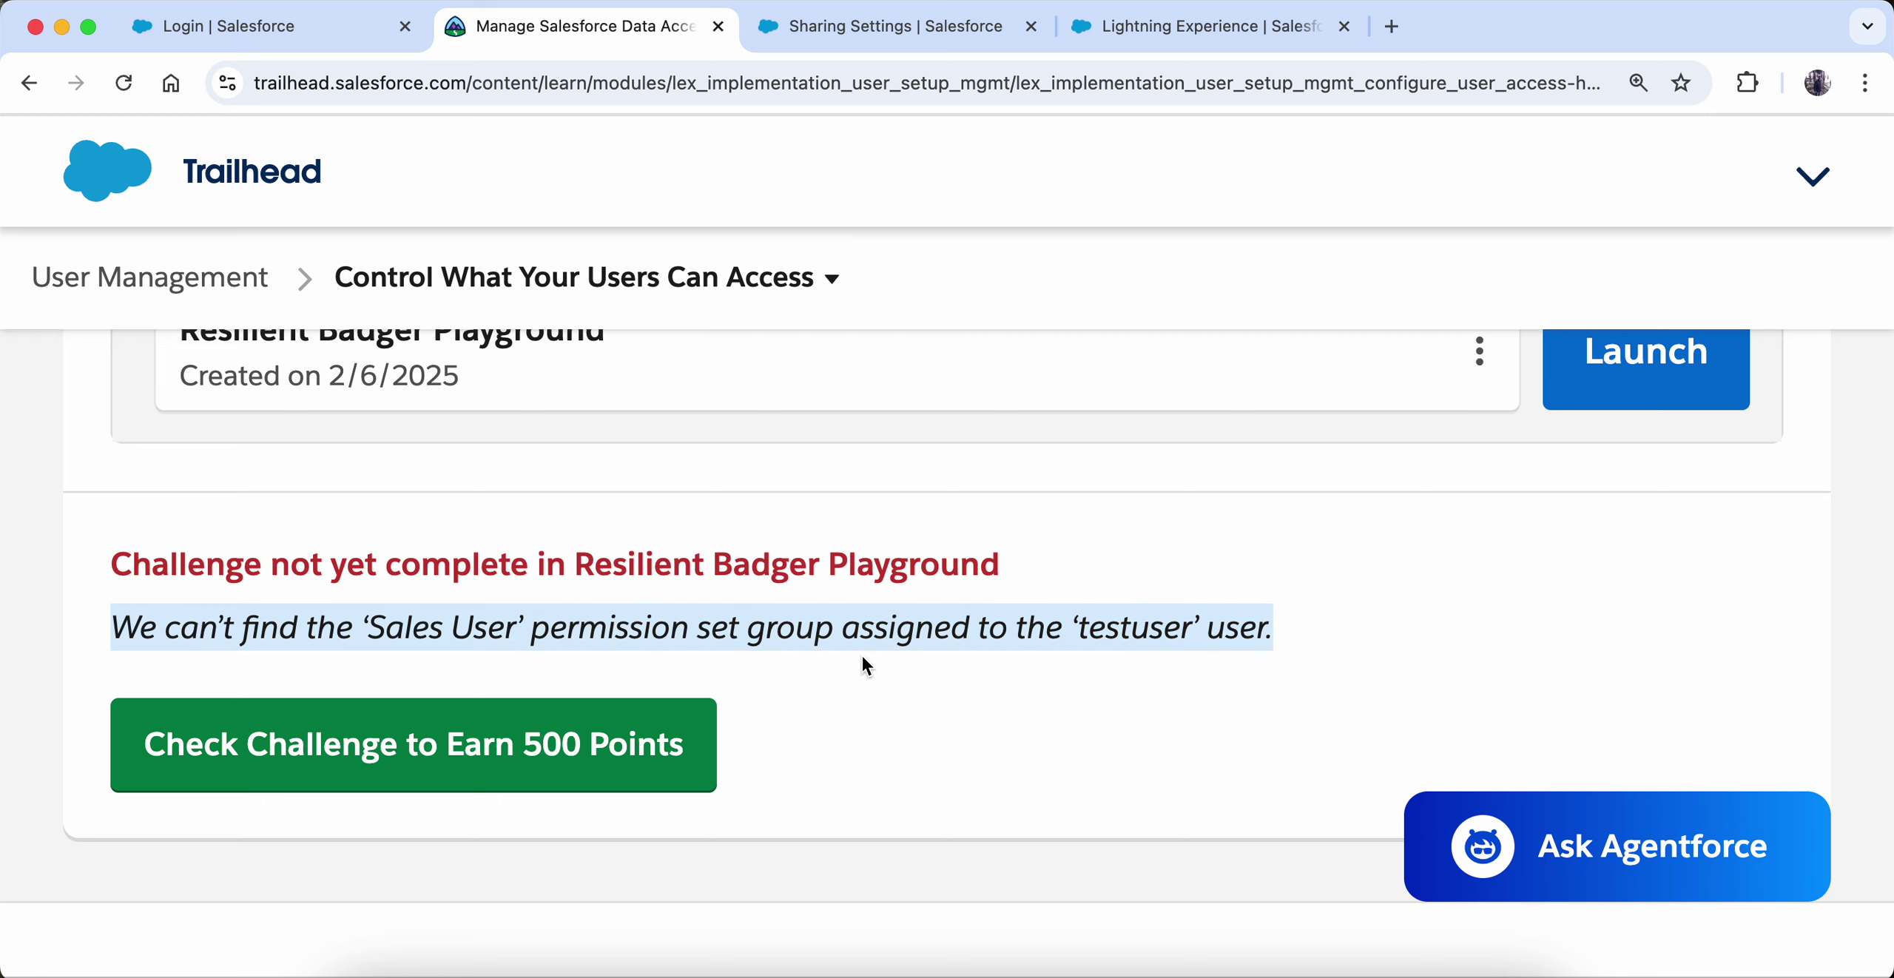
scroll(861, 654, "up", 1)
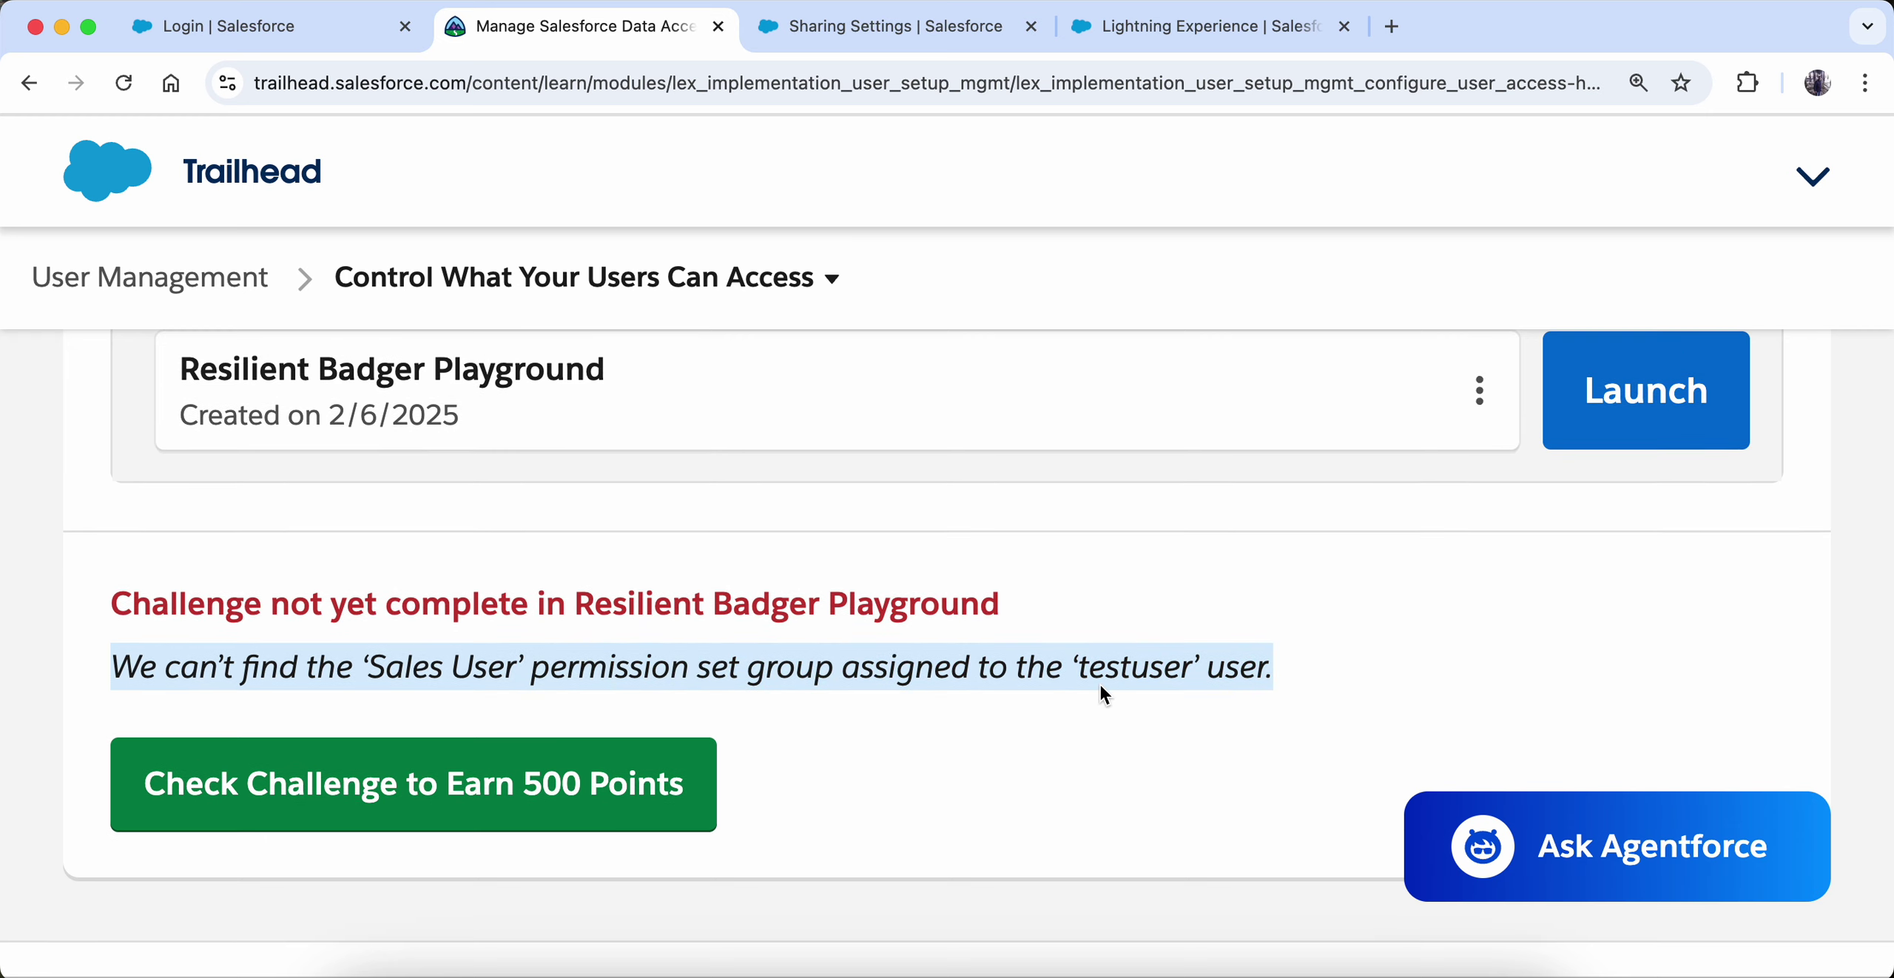
scroll(664, 786, "up", 15)
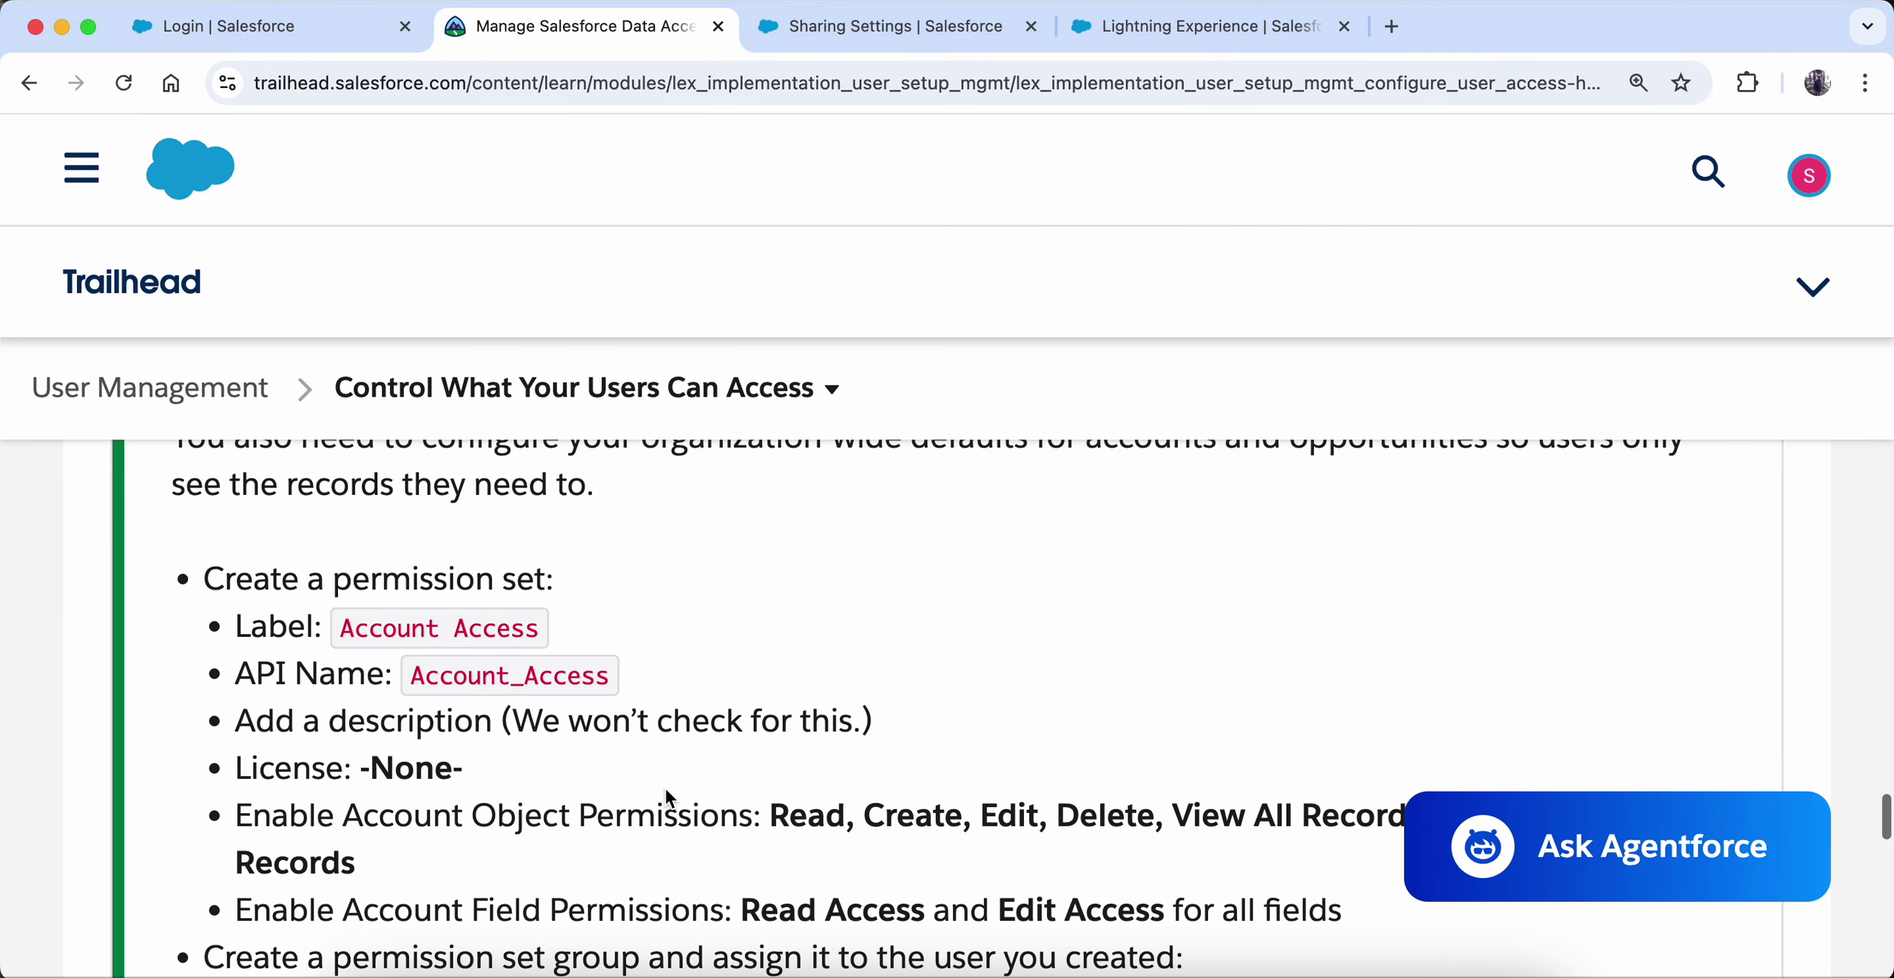
- In Salesforce Setup, find Permission Set Groups and open the assignment management of the Sales User group
left_click(827, 30)
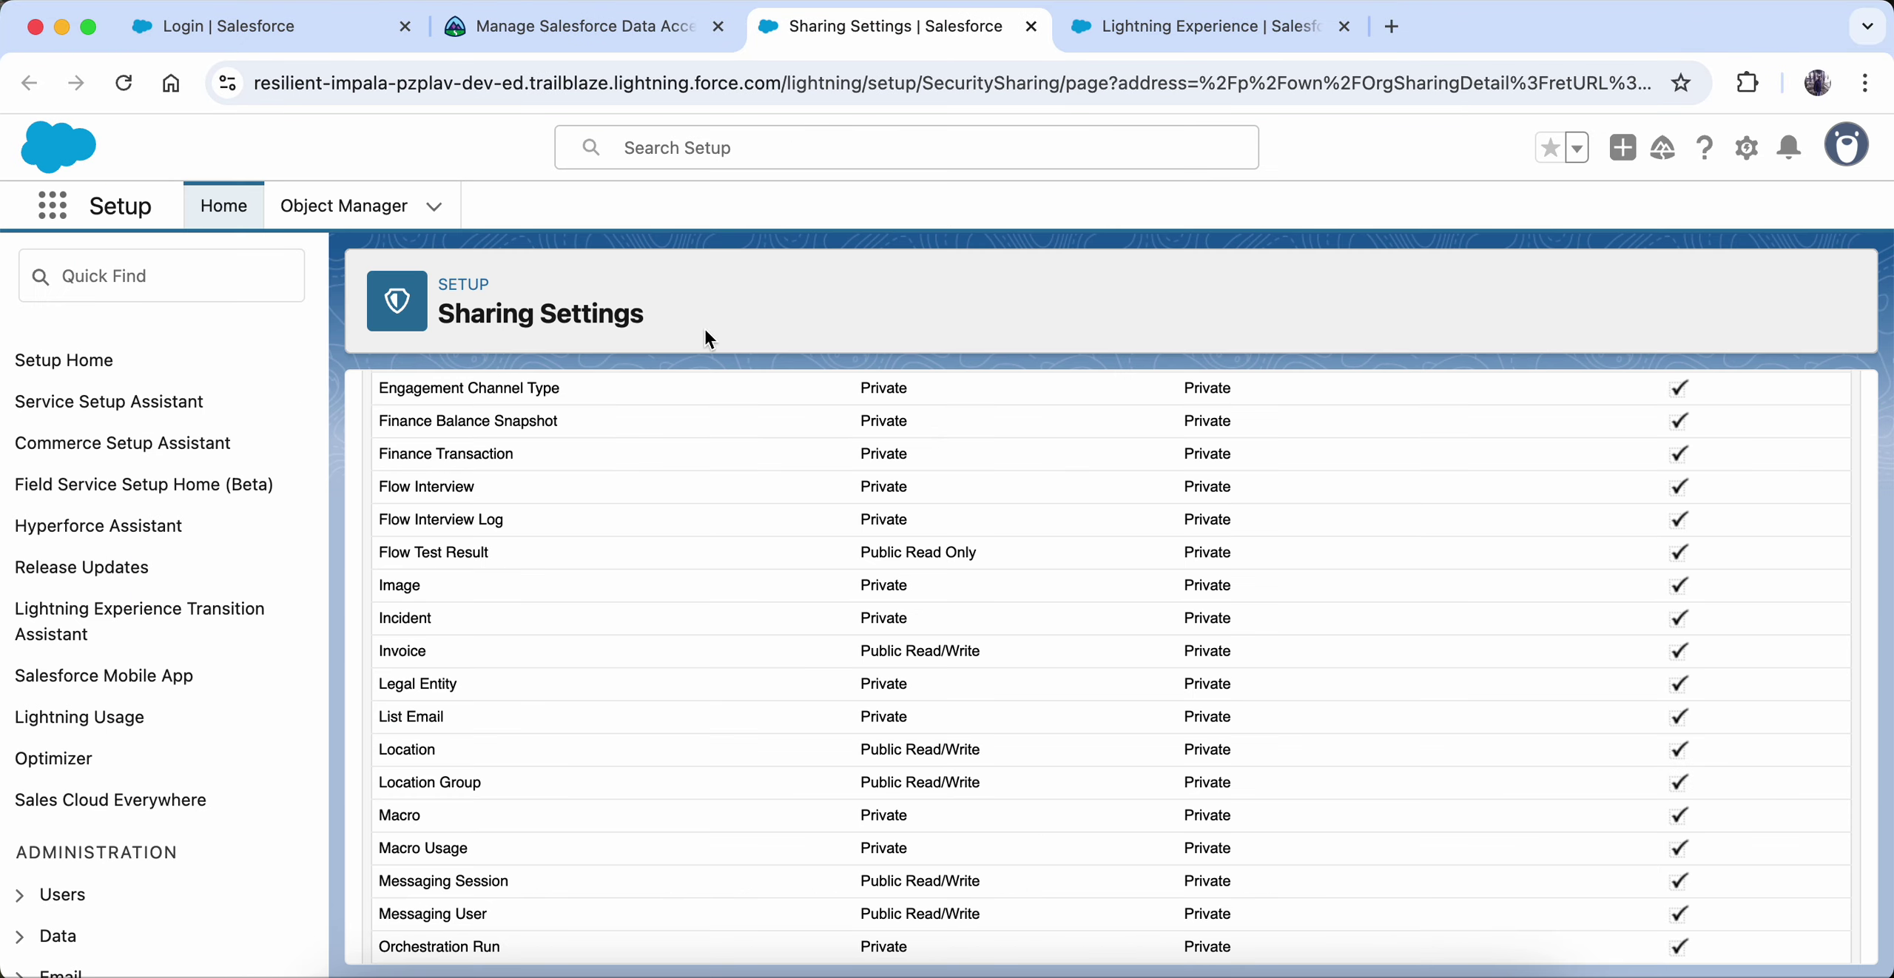
scroll(615, 538, "up", 15)
left_click(139, 278)
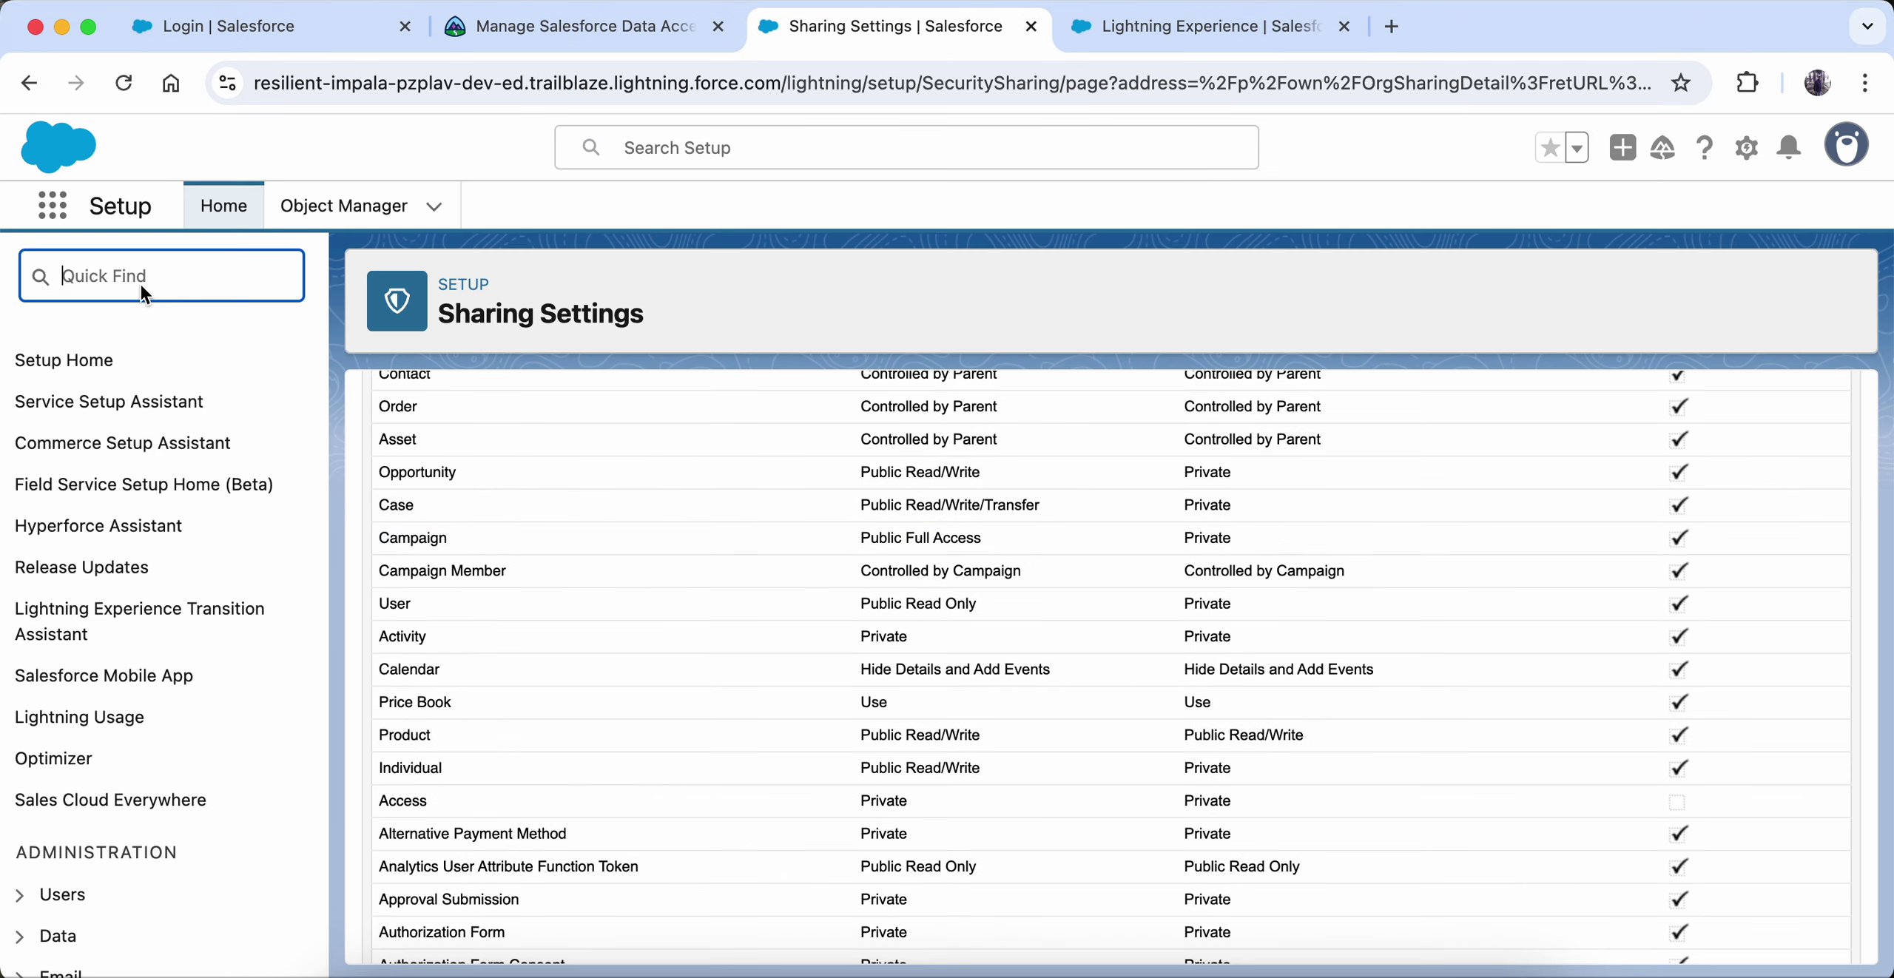
type("permi")
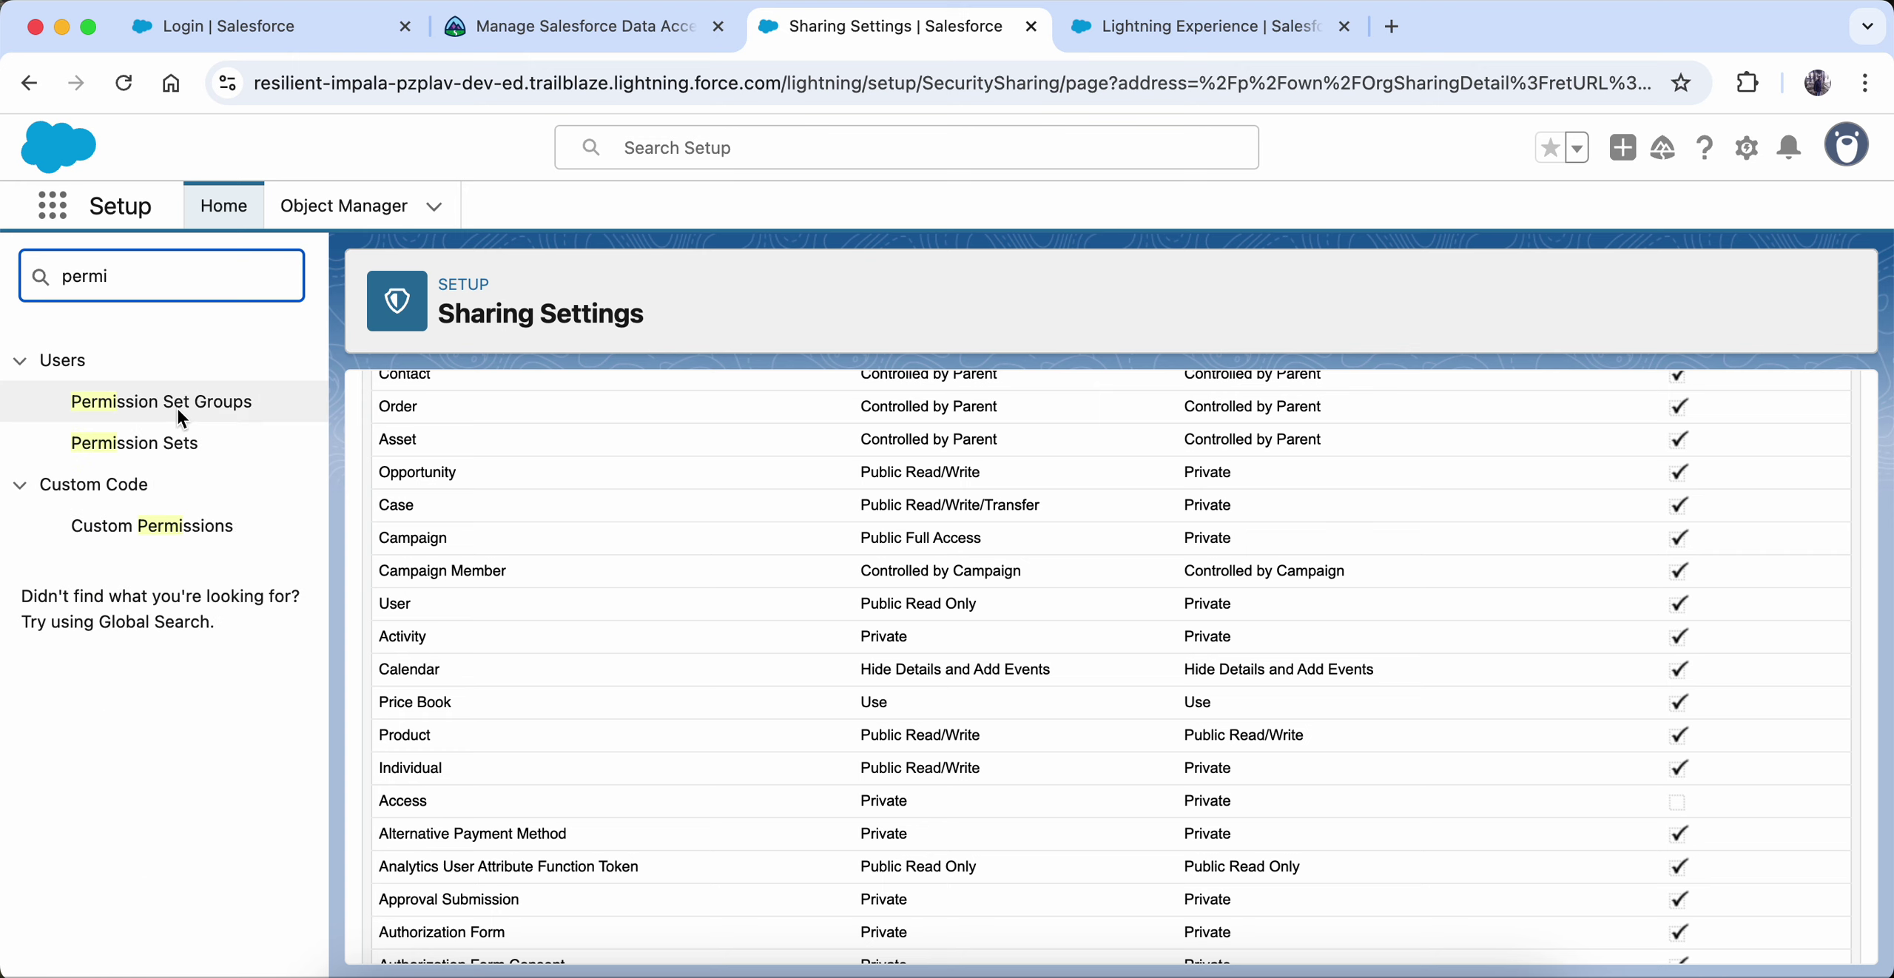
left_click(179, 406)
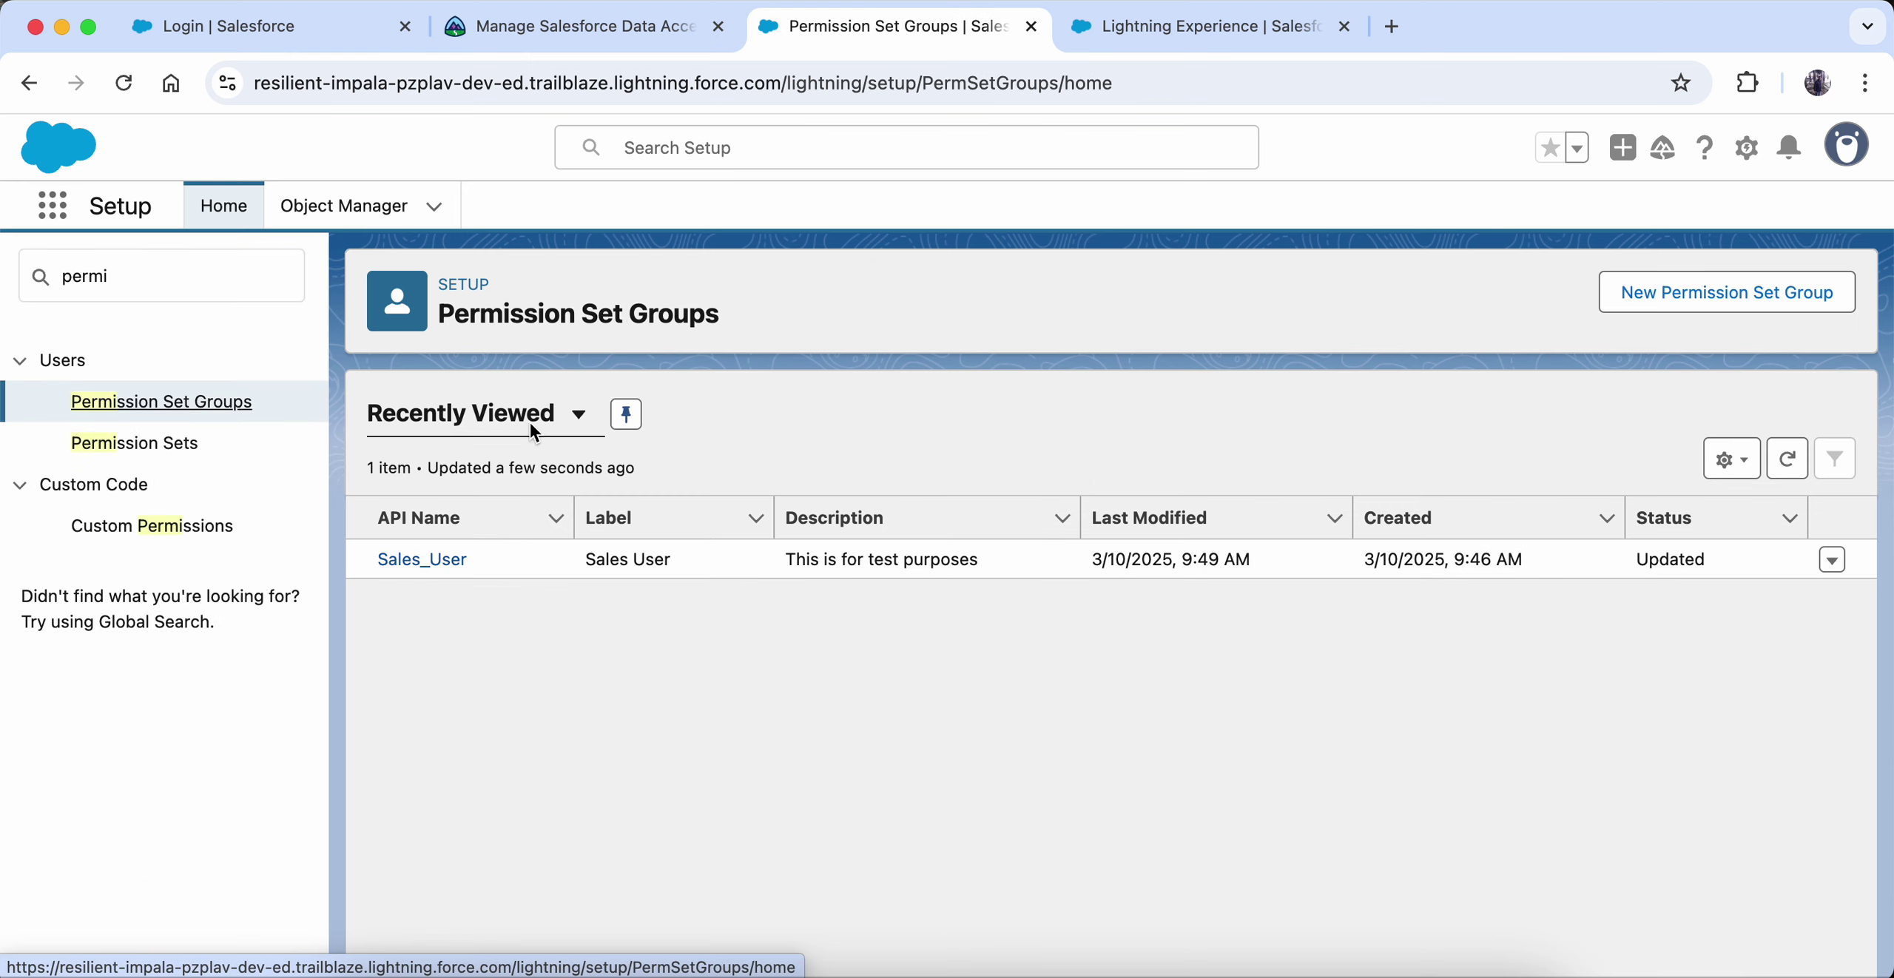
left_click(419, 559)
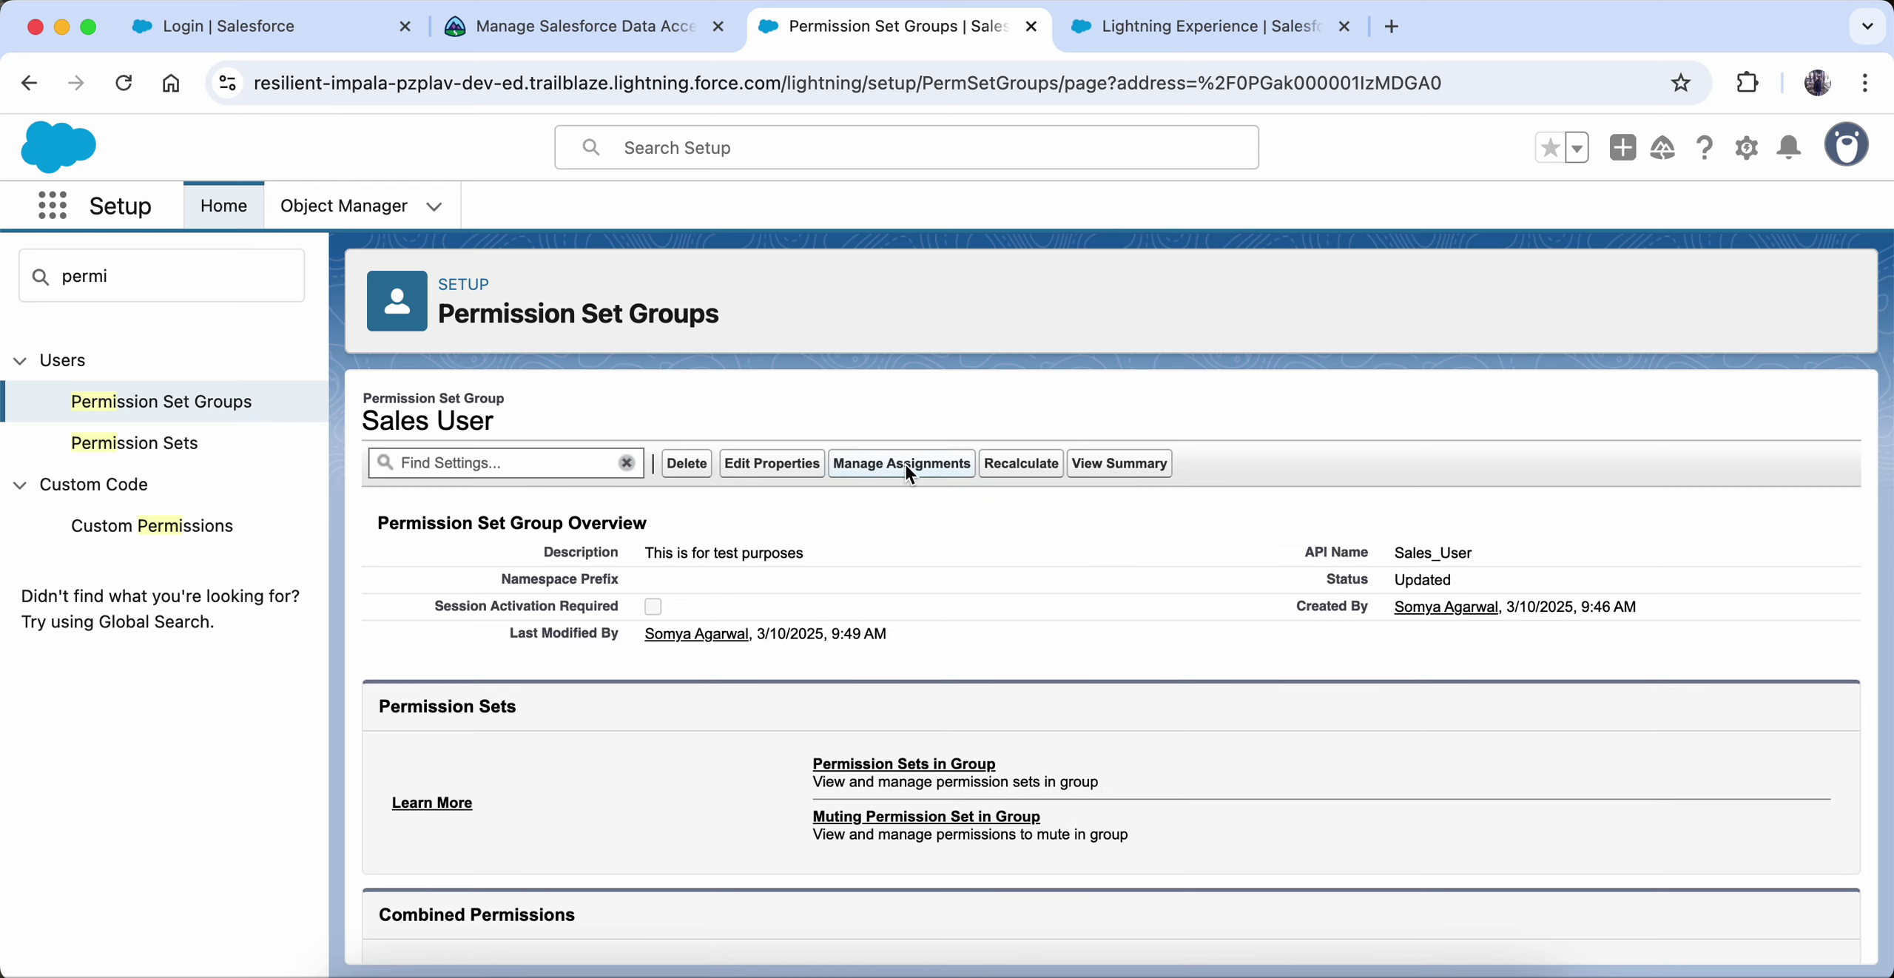
left_click(906, 464)
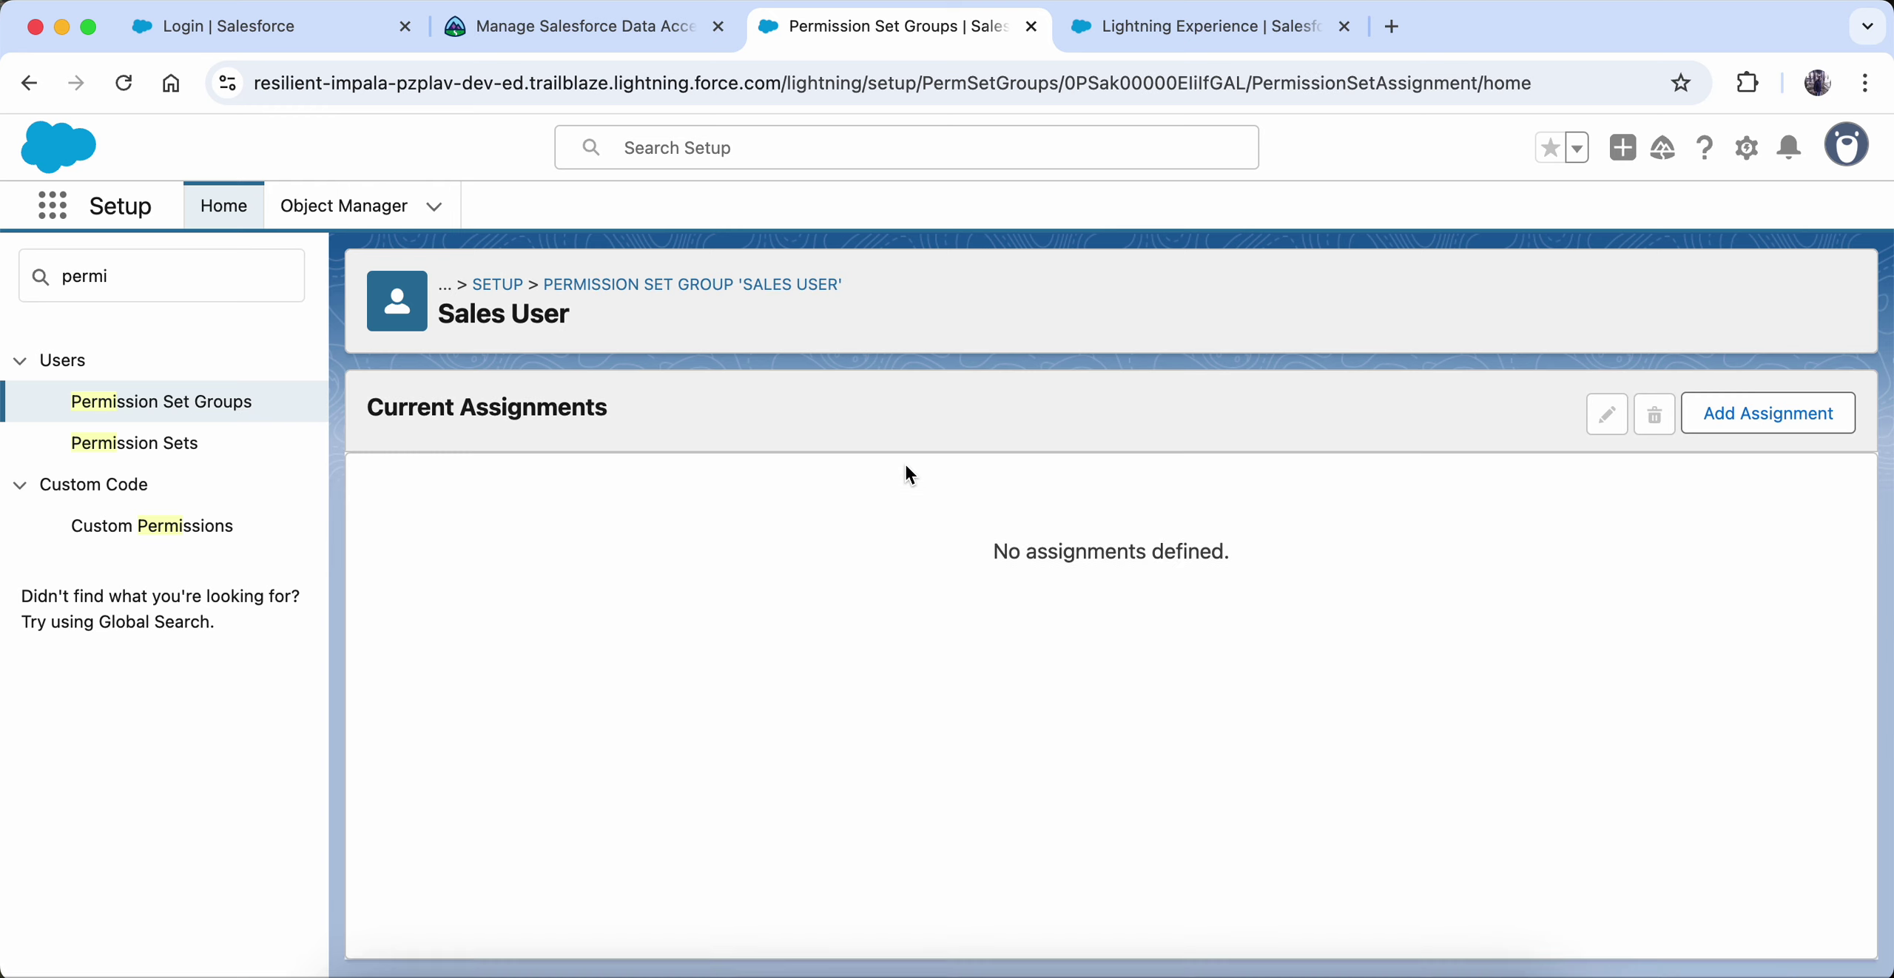
- Assign the Sales User permission set group to the test user with no expiration date
left_click(1782, 422)
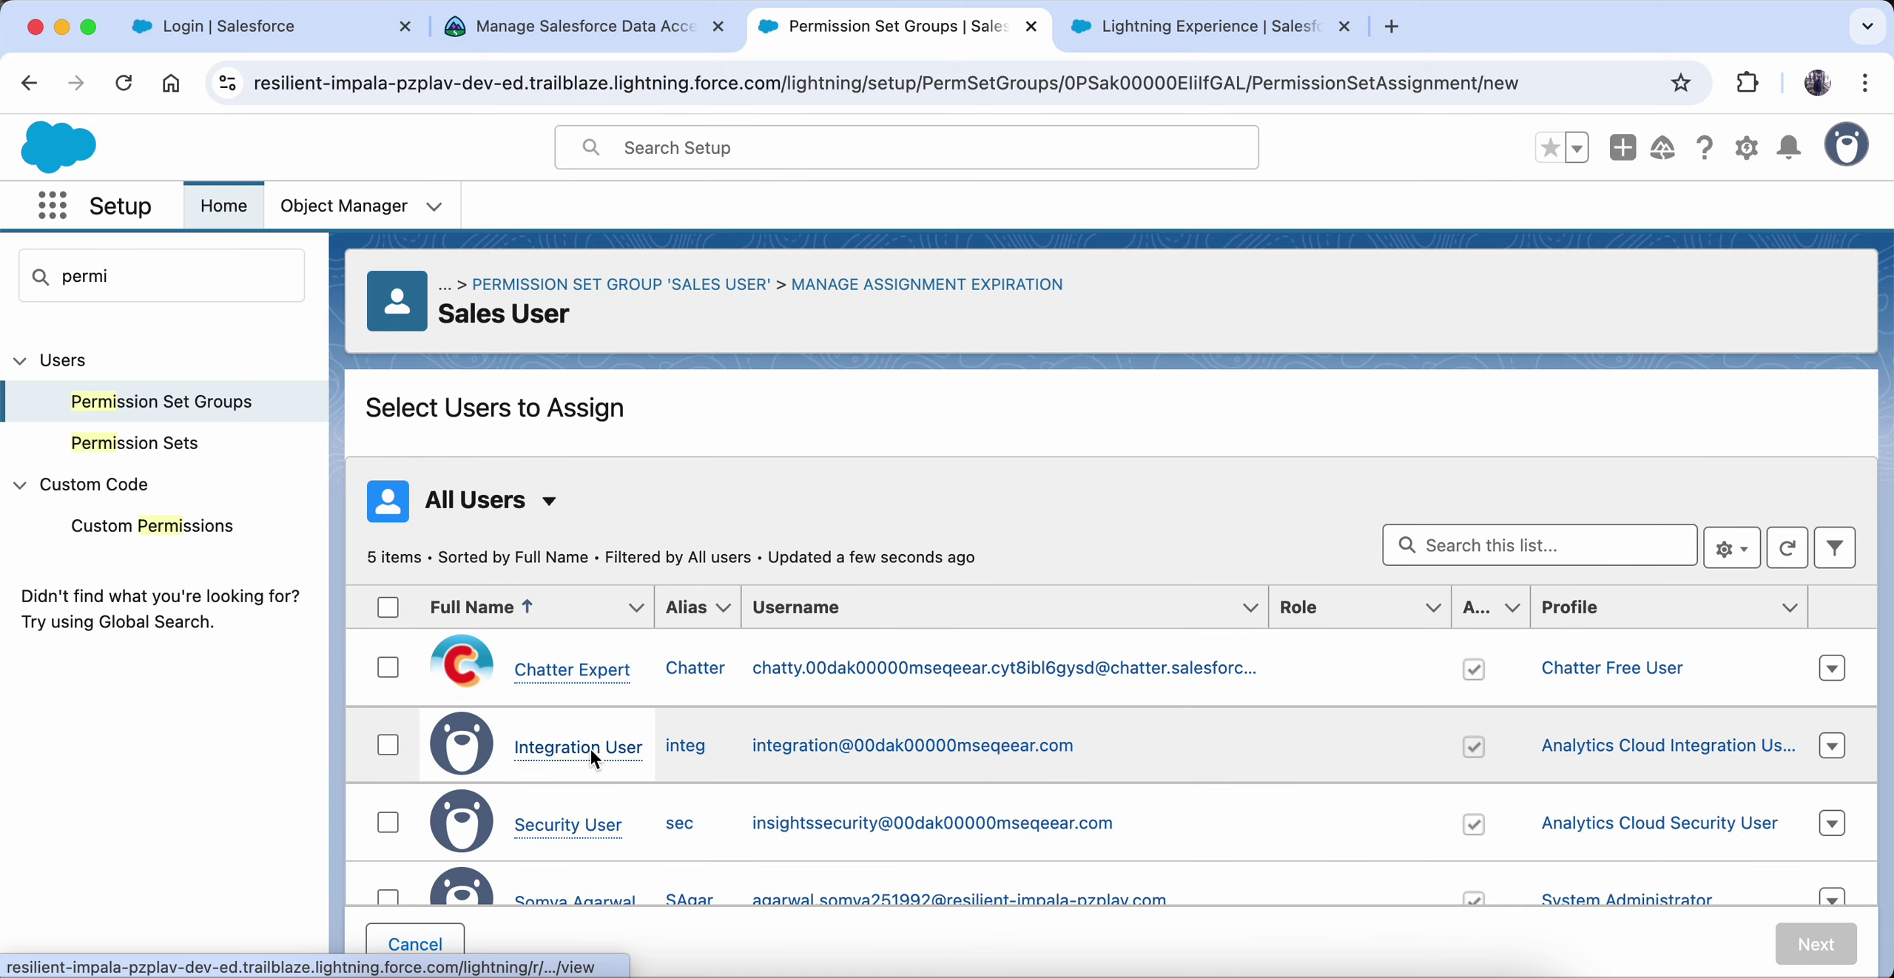
scroll(590, 749, "down", 5)
left_click(388, 637)
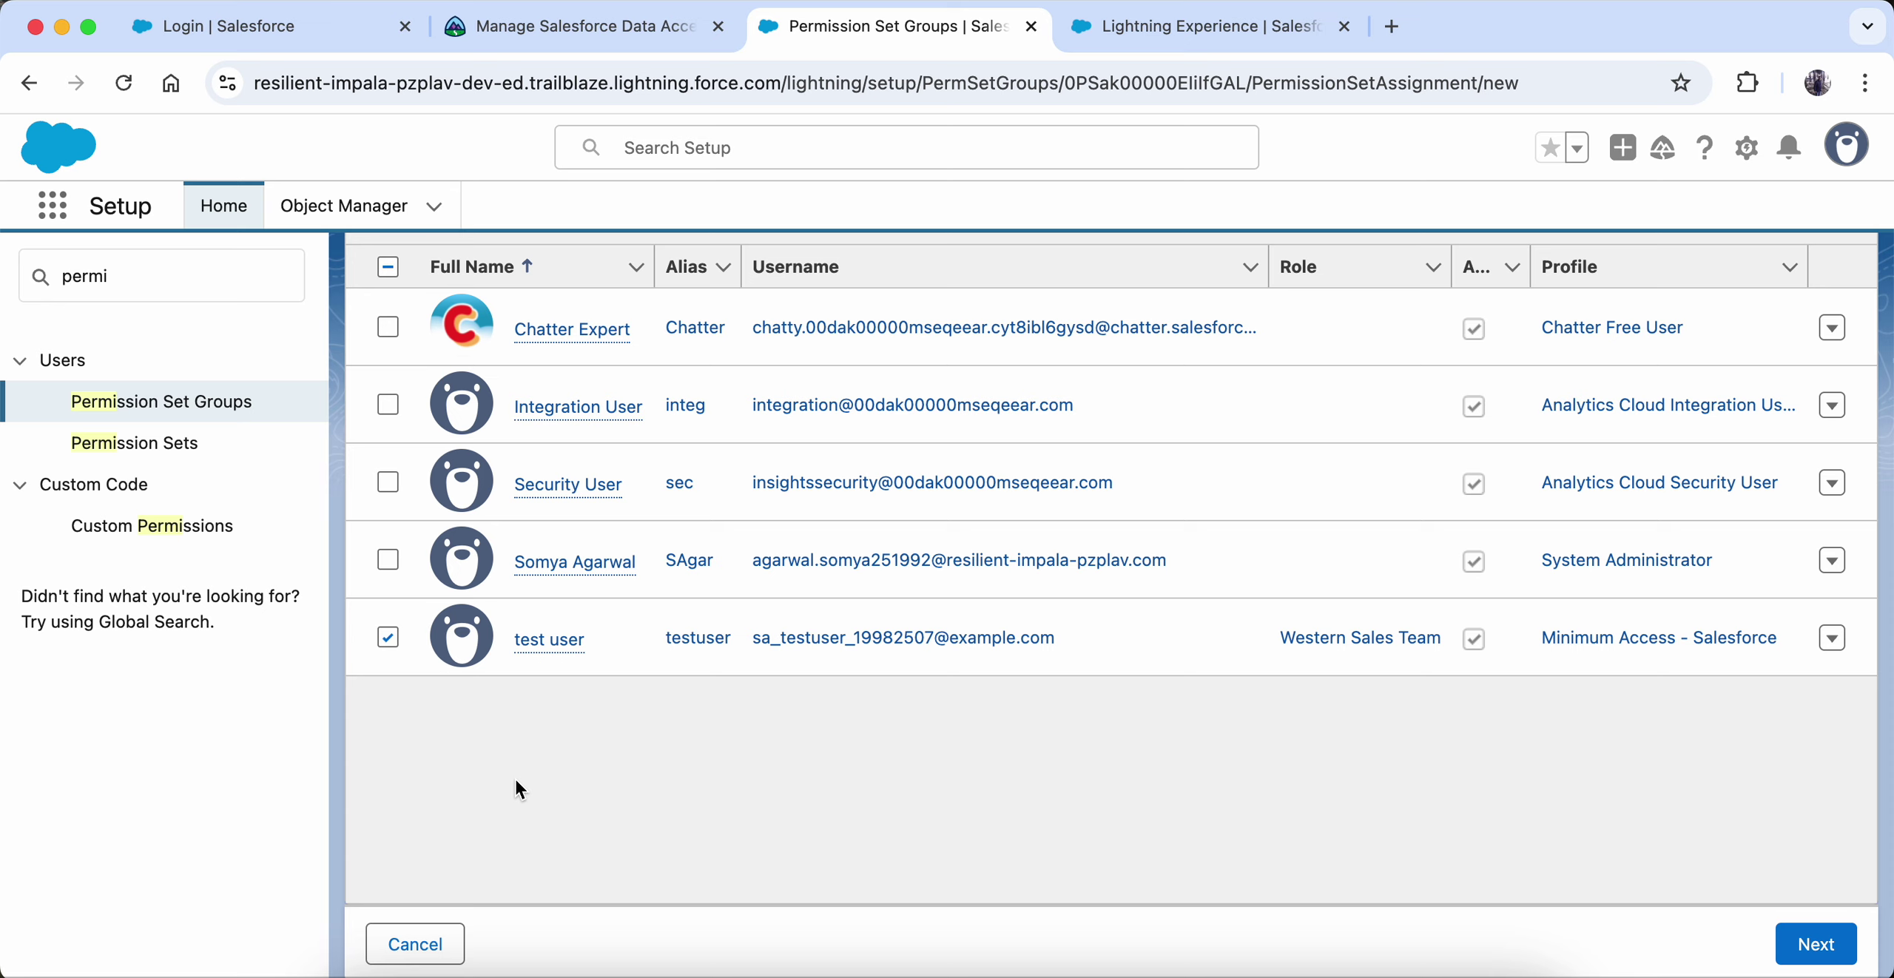
left_click(1815, 944)
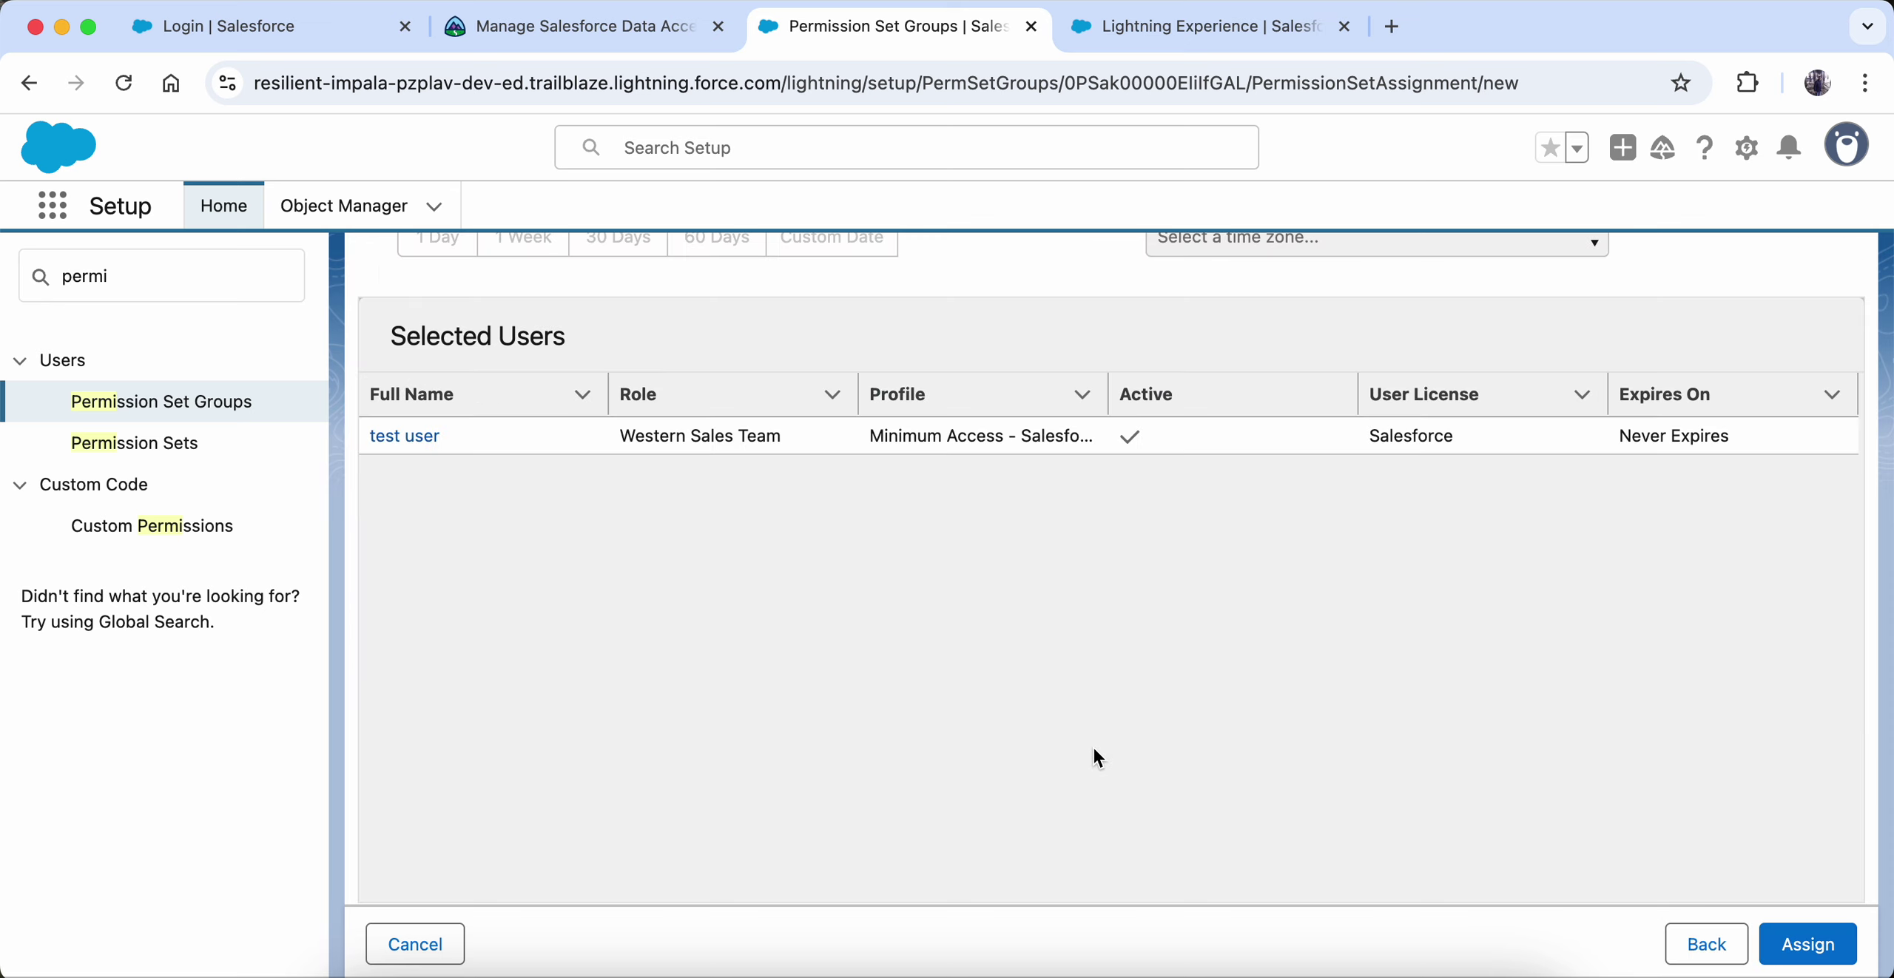
left_click(1808, 943)
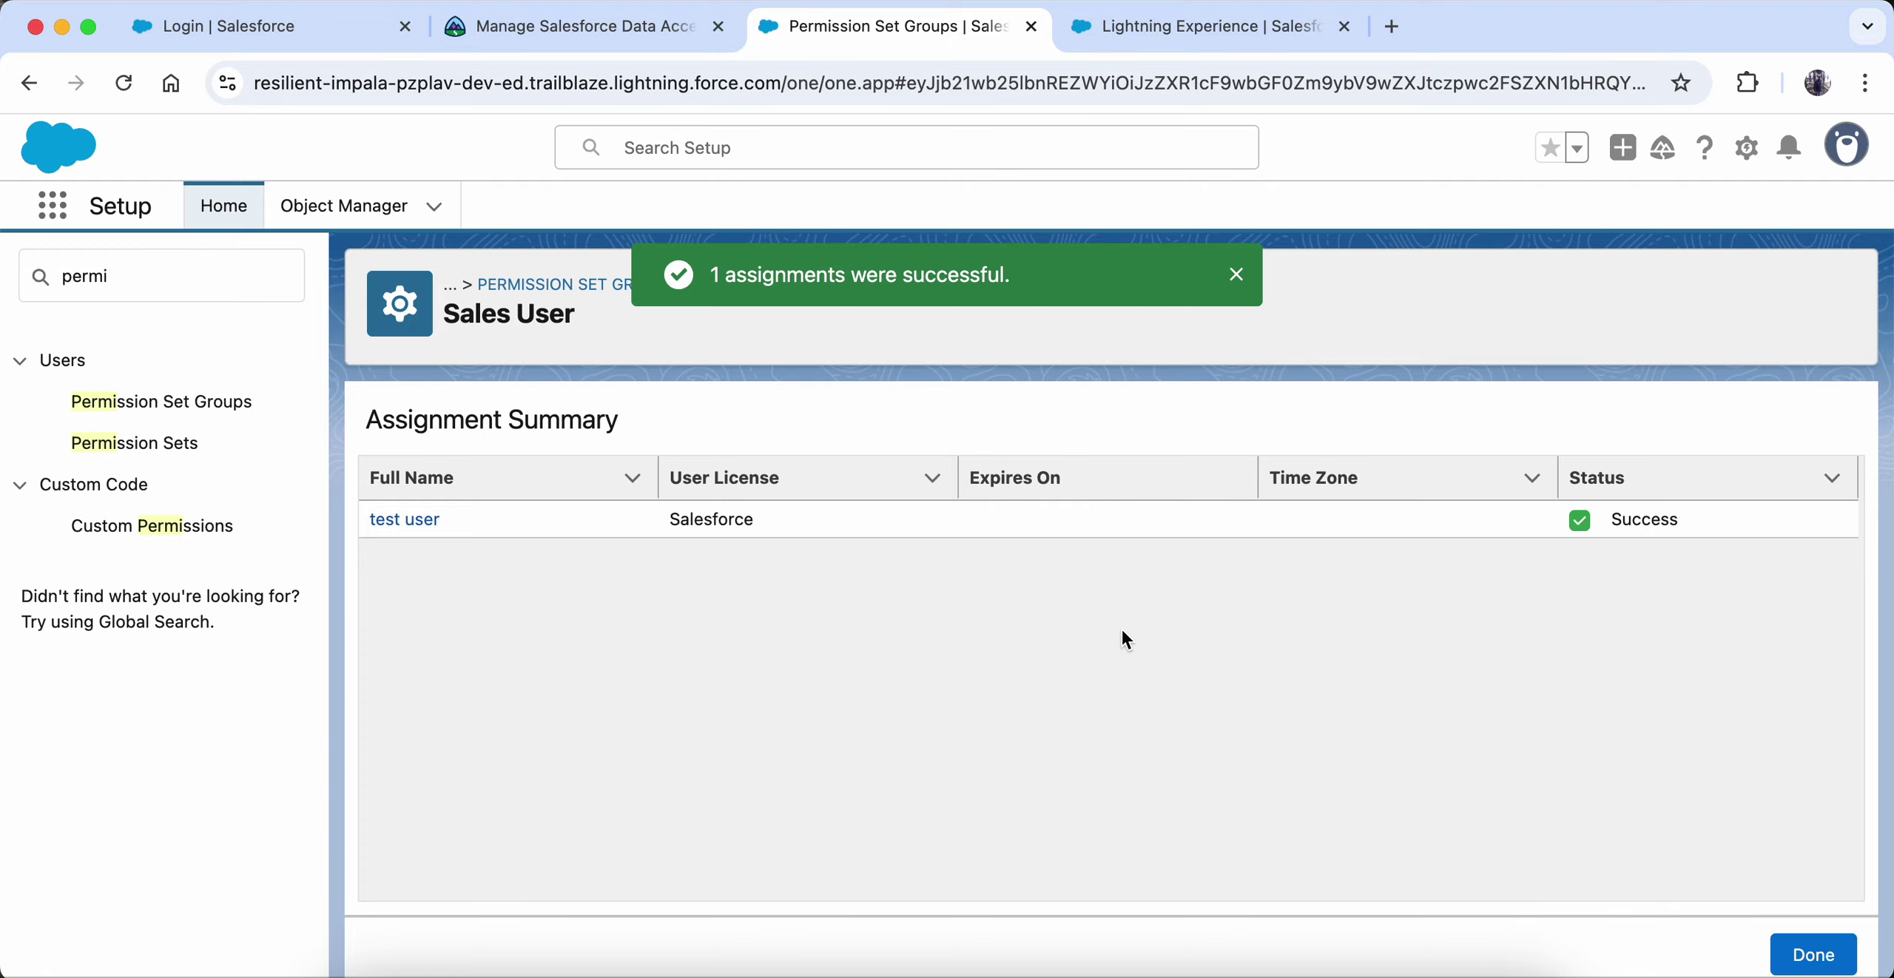
- Return to the Trailhead challenge and submit it for checking again
left_click(537, 22)
scroll(1018, 838, "down", 15)
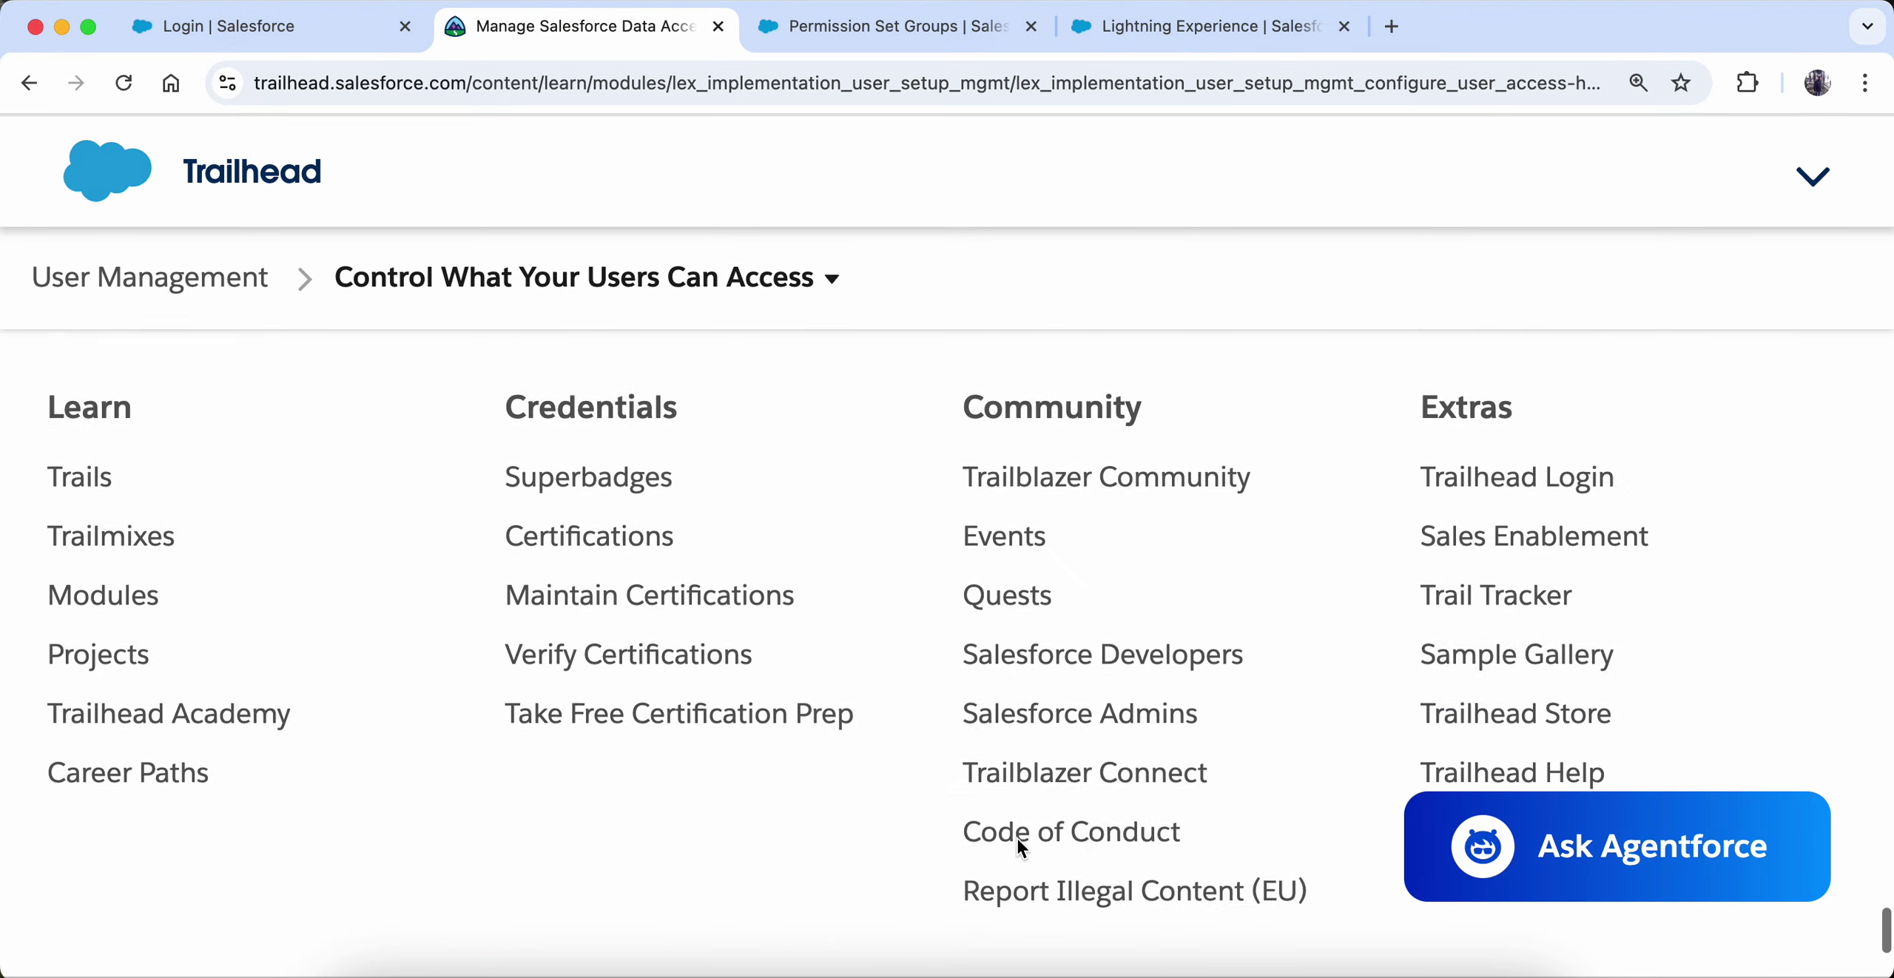
scroll(1016, 836, "down", 5)
scroll(1016, 836, "up", 12)
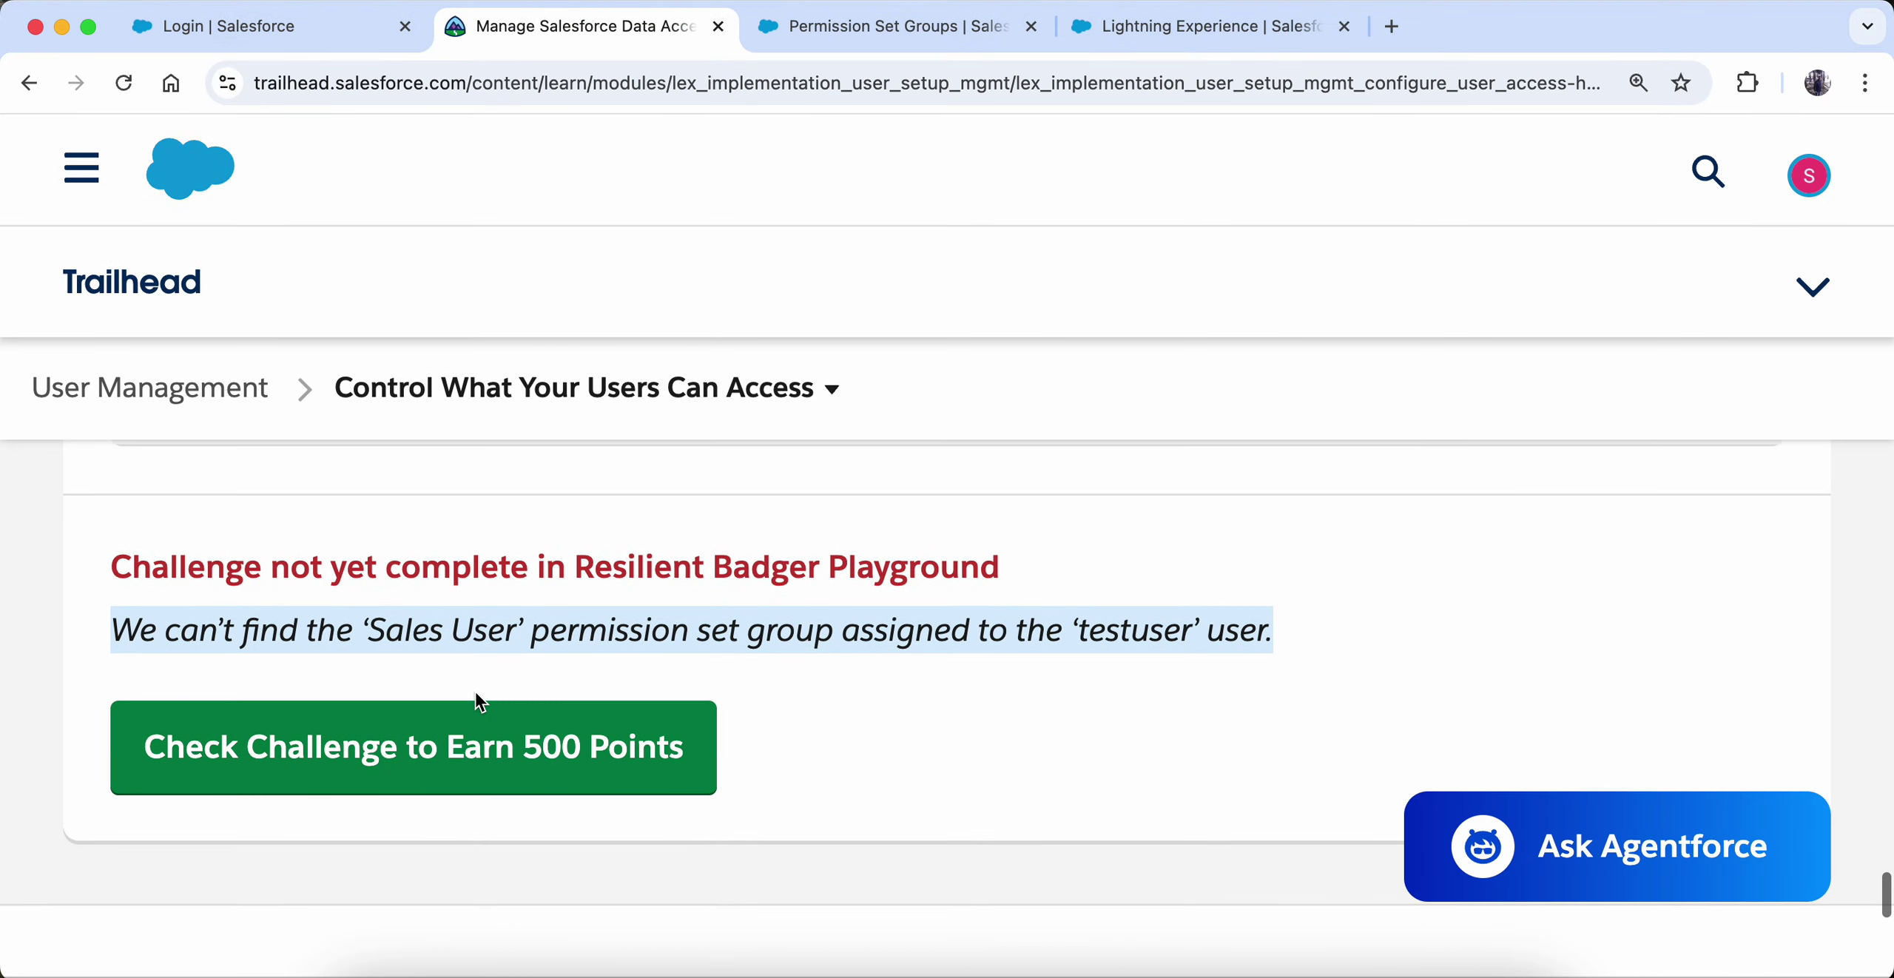
left_click(462, 714)
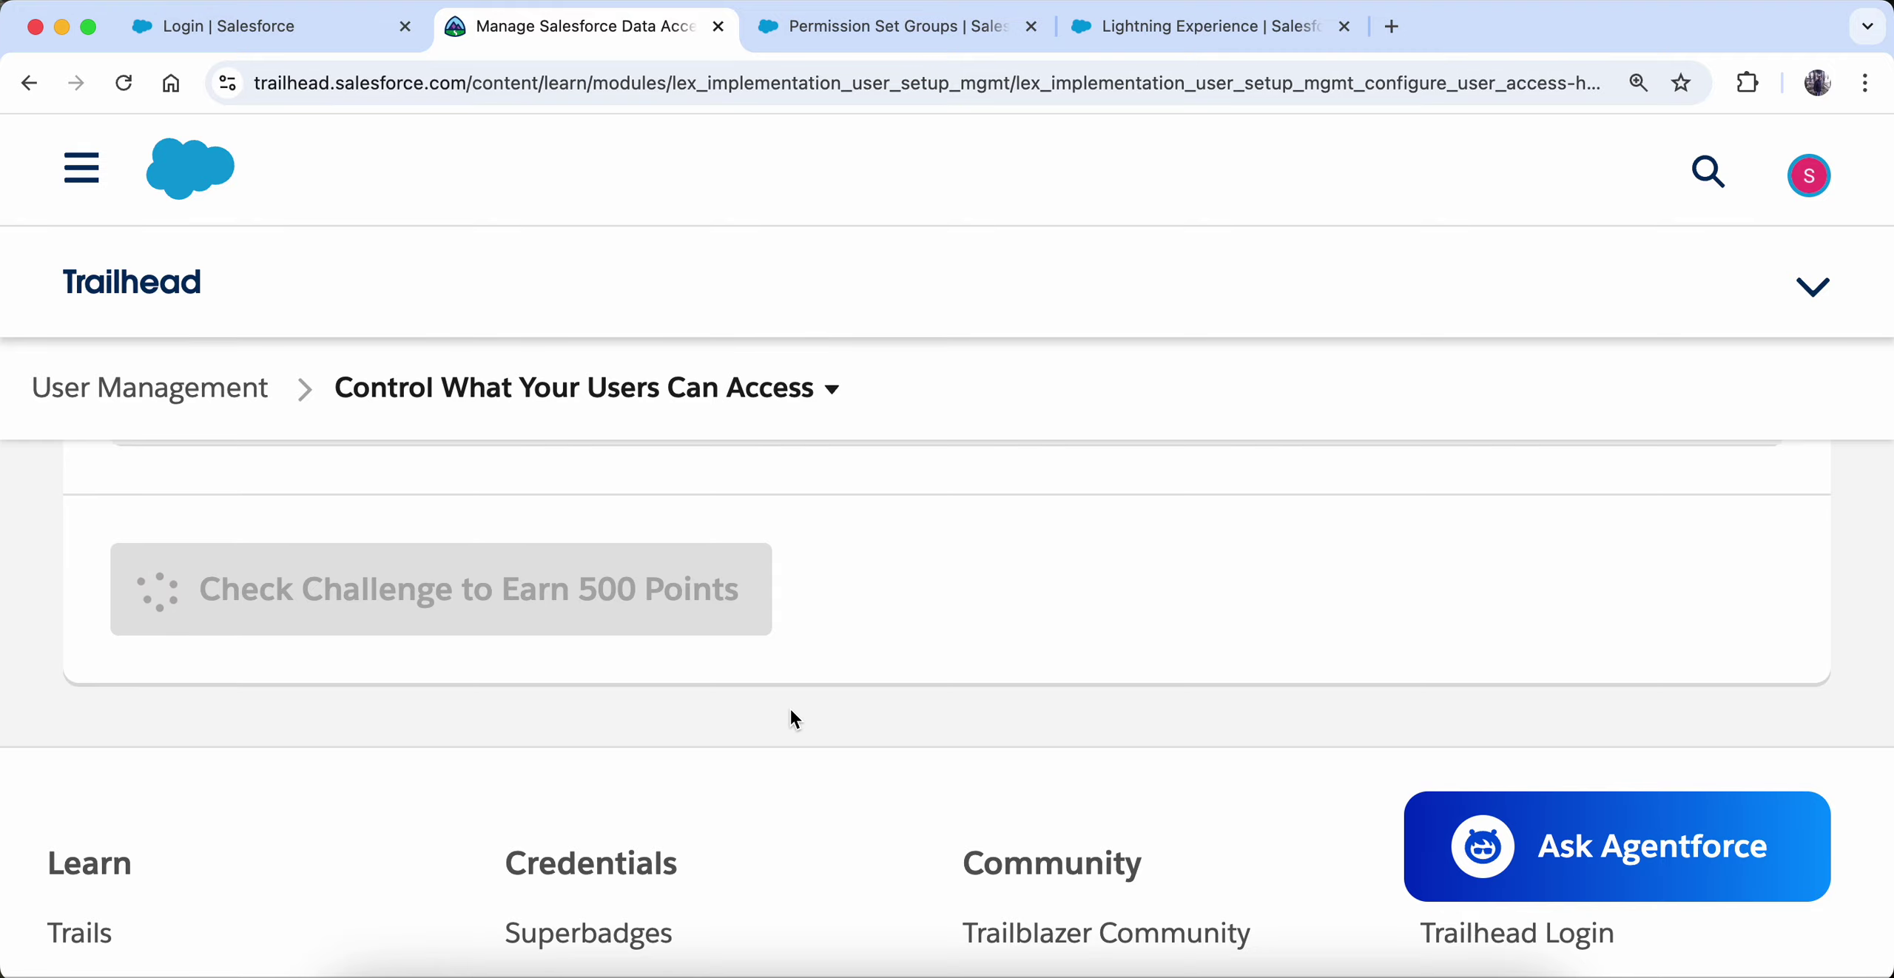
- Look over the Trailhead unit, and return to the Sales User assignment summary in Salesforce Setup
scroll(790, 708, "down", 10)
scroll(791, 707, "up", 15)
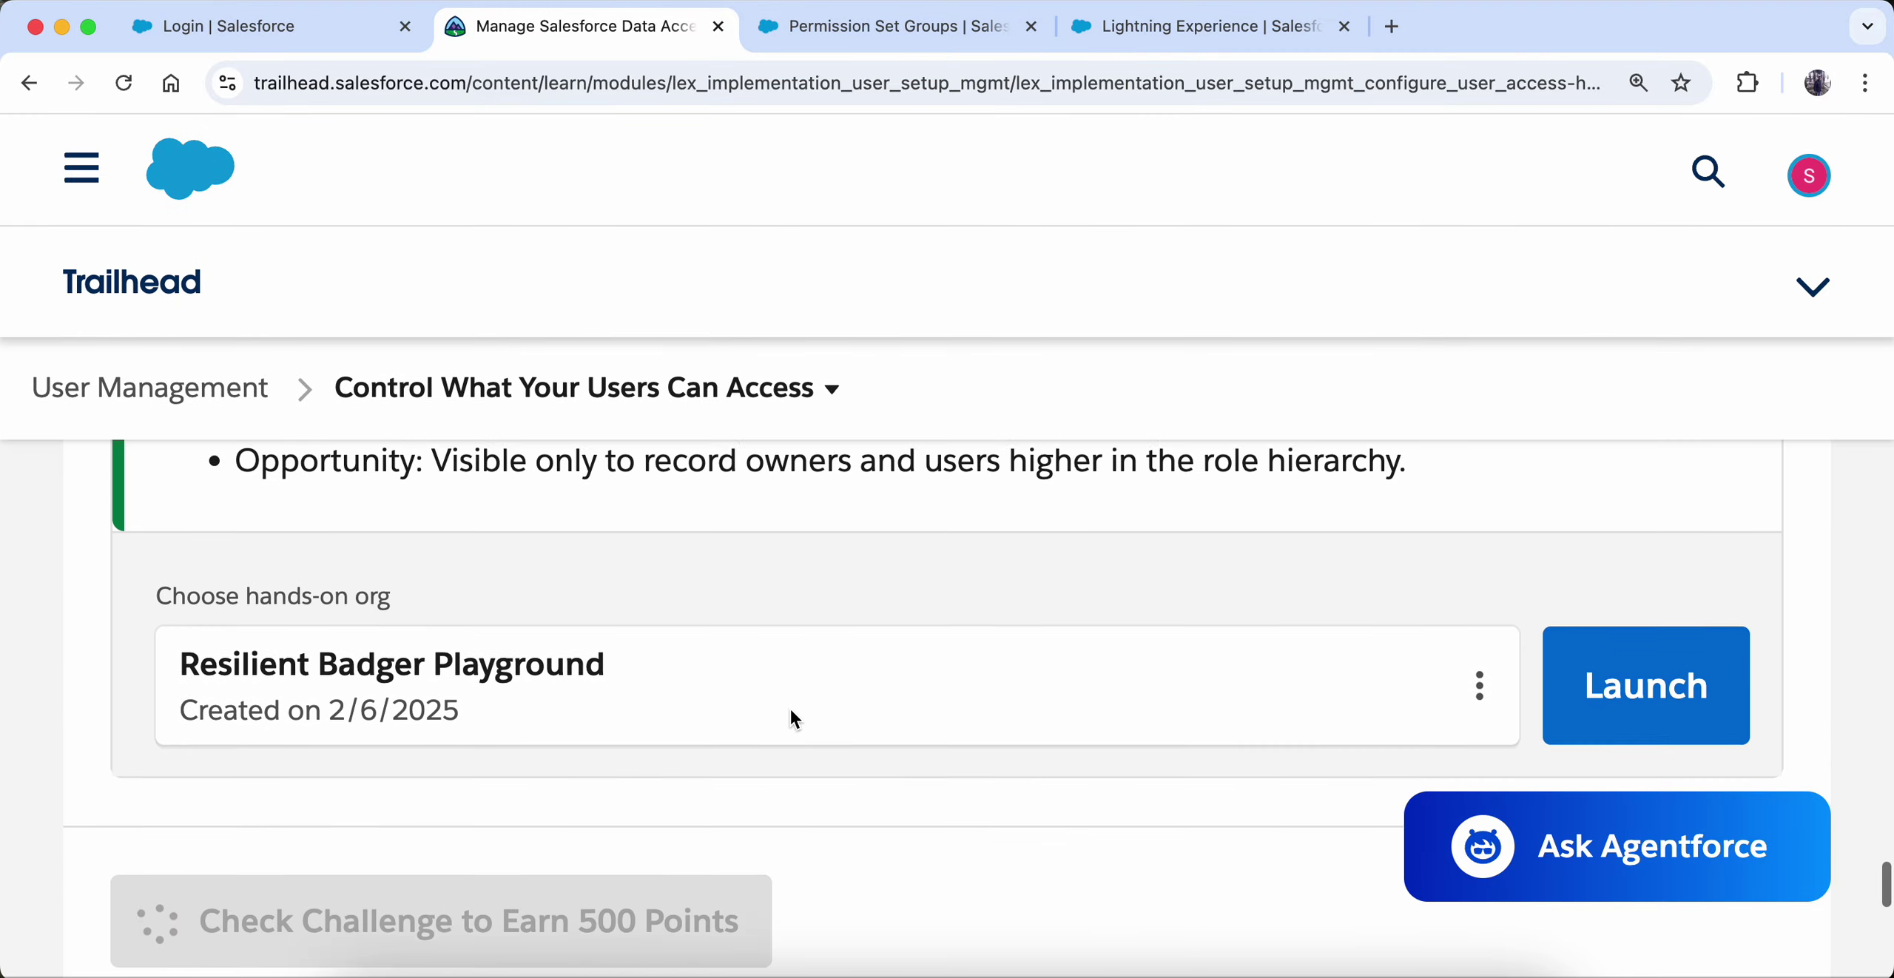
scroll(791, 708, "up", 8)
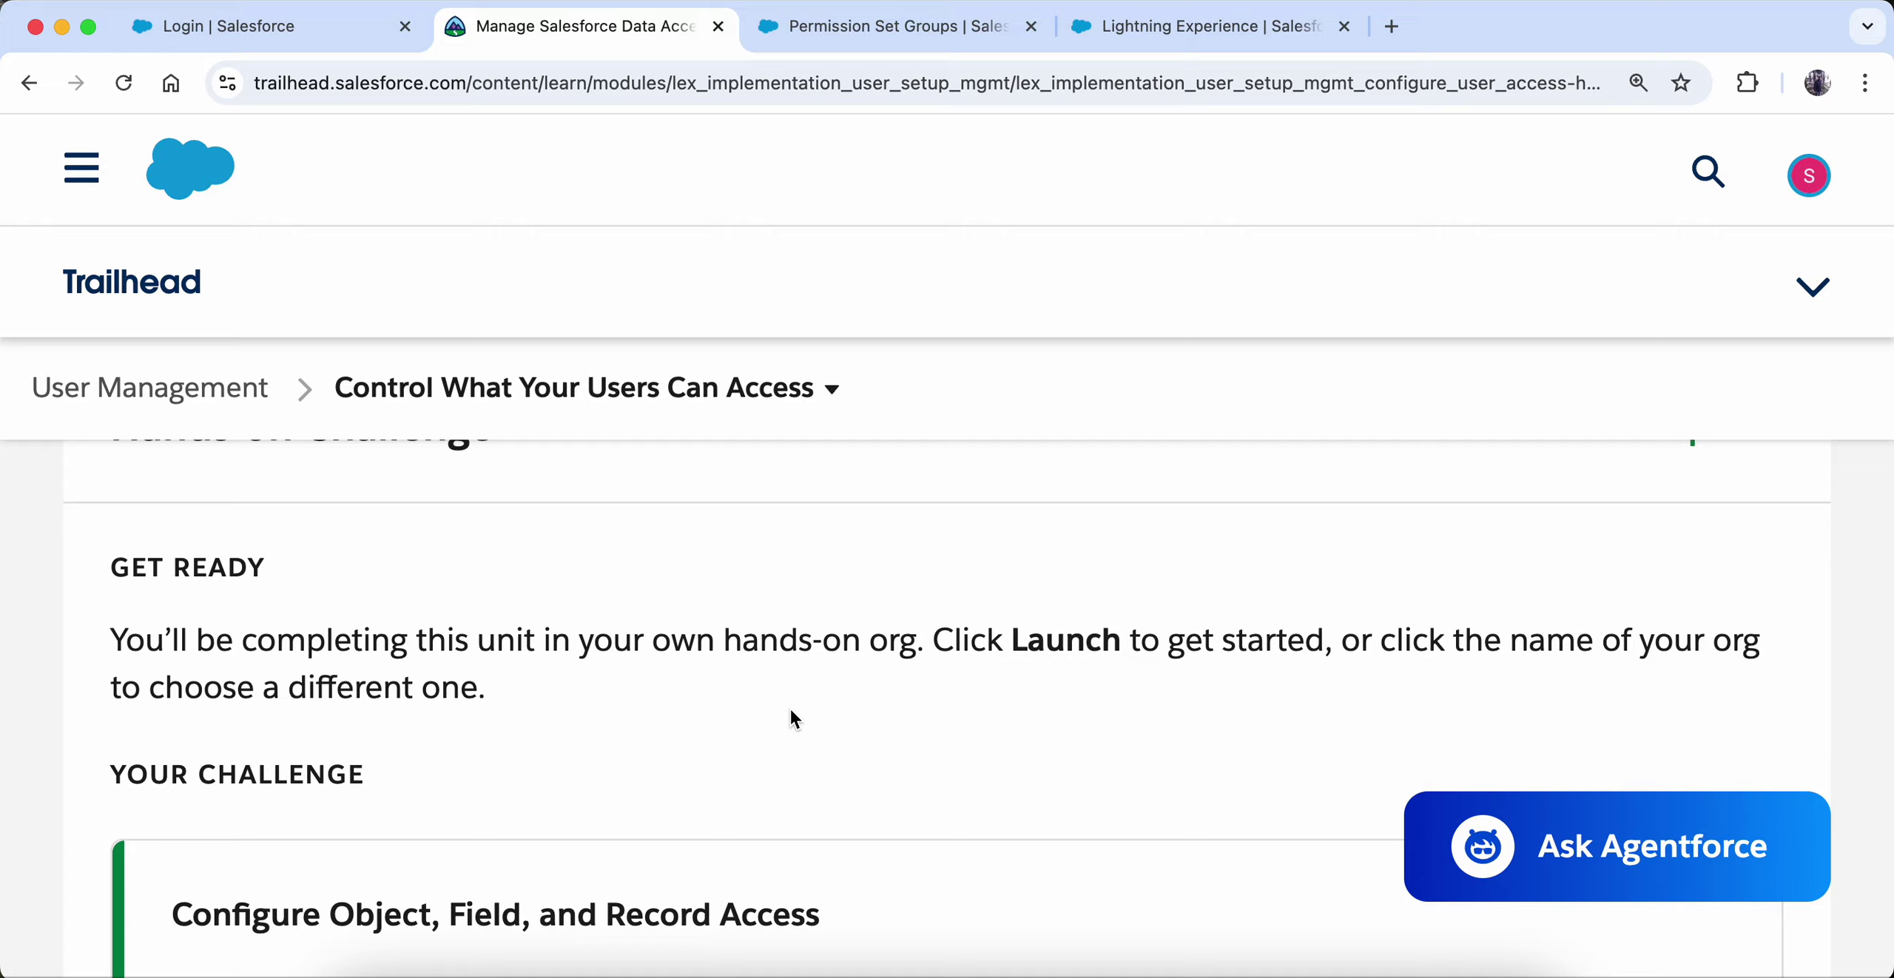
scroll(790, 707, "up", 10)
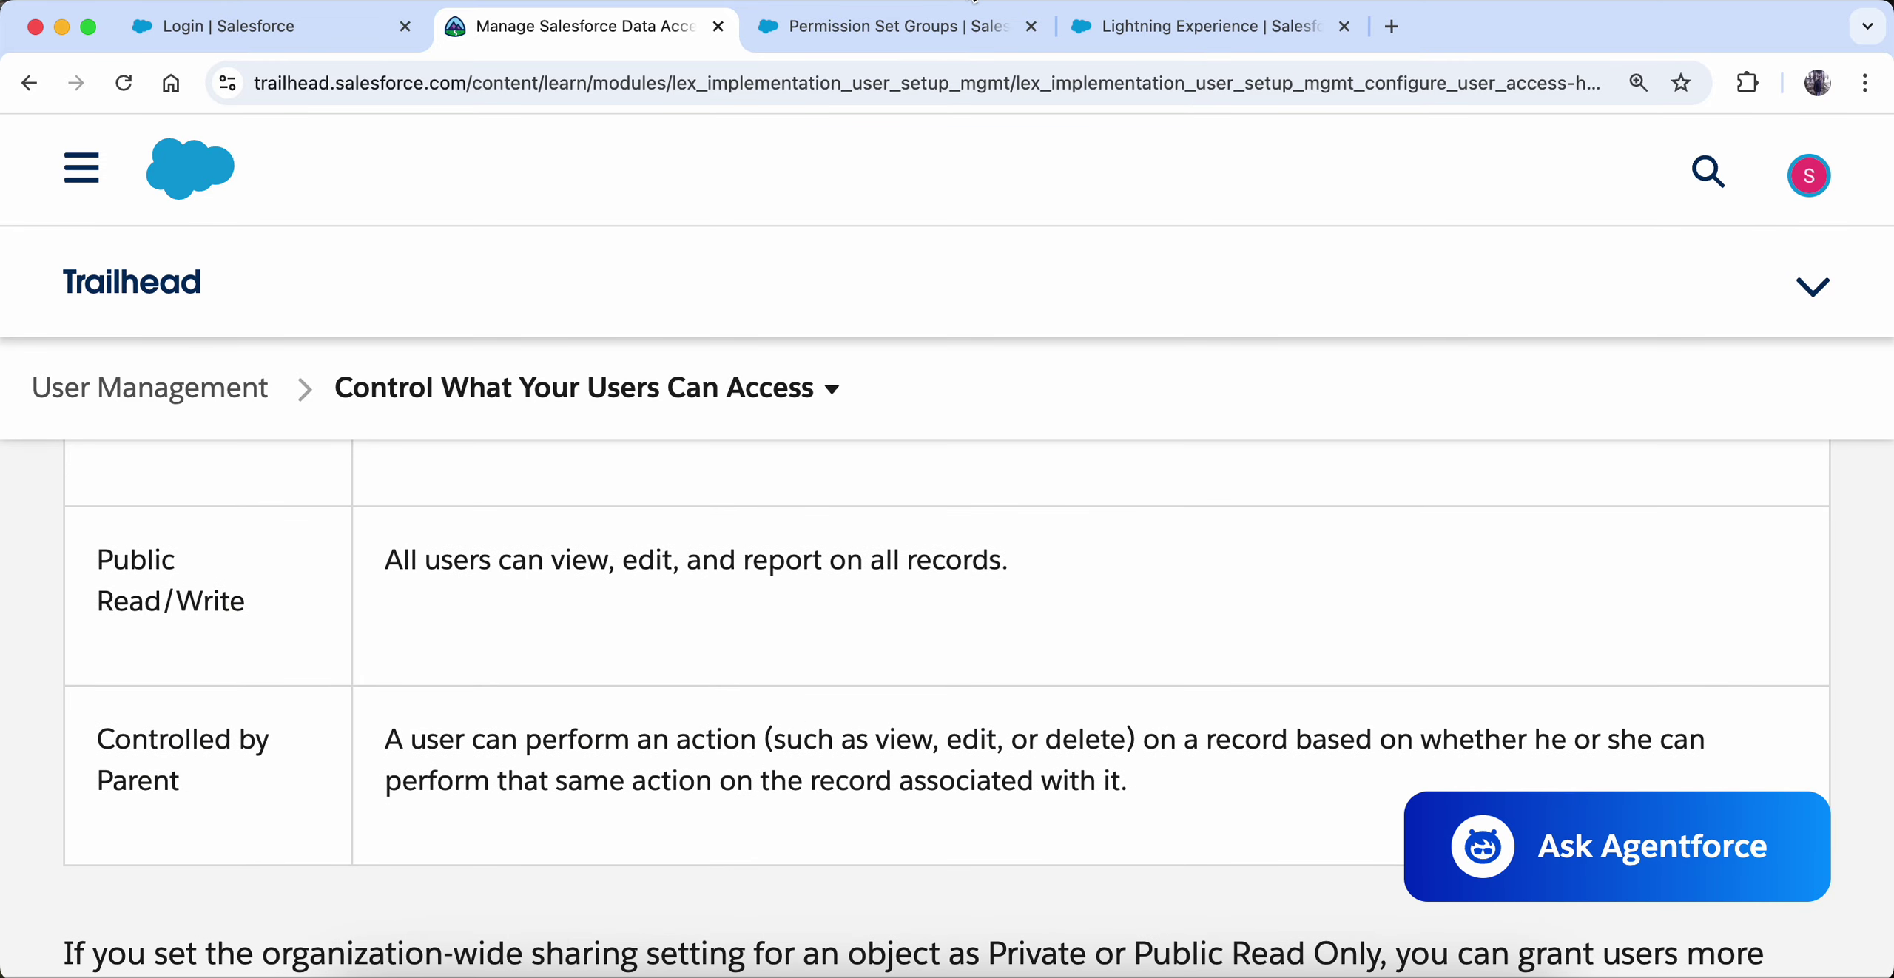
left_click(986, 27)
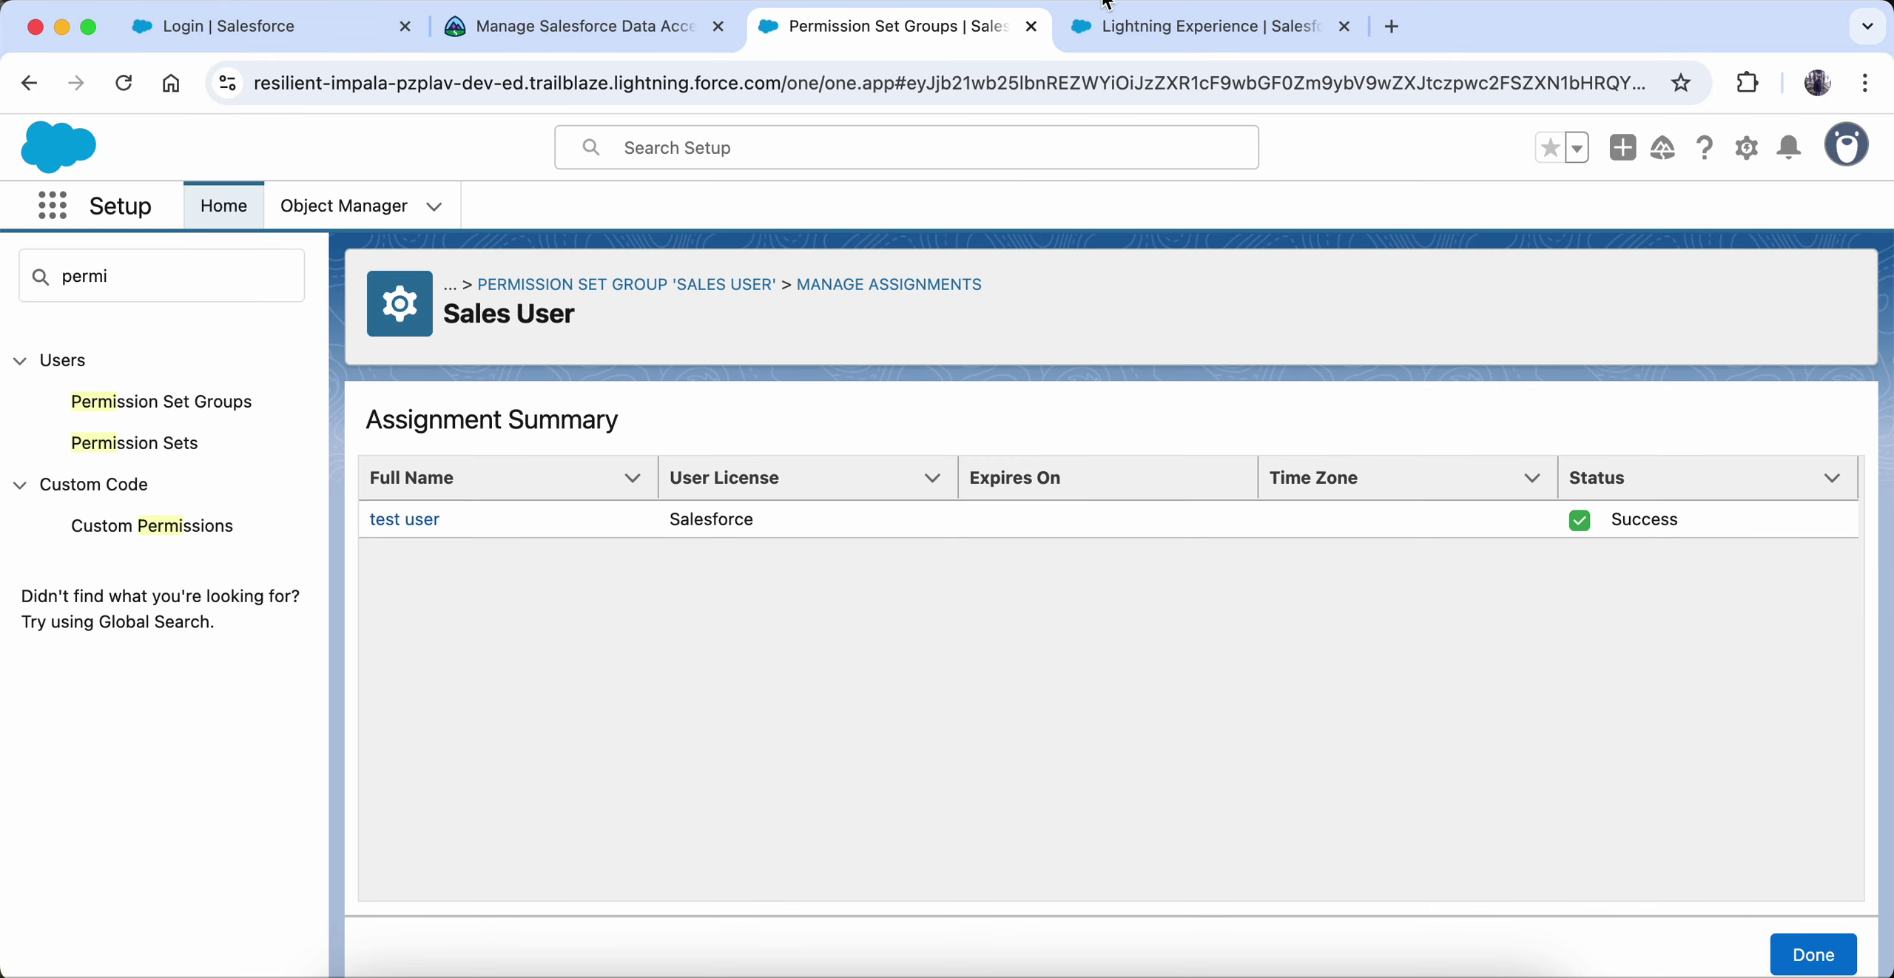